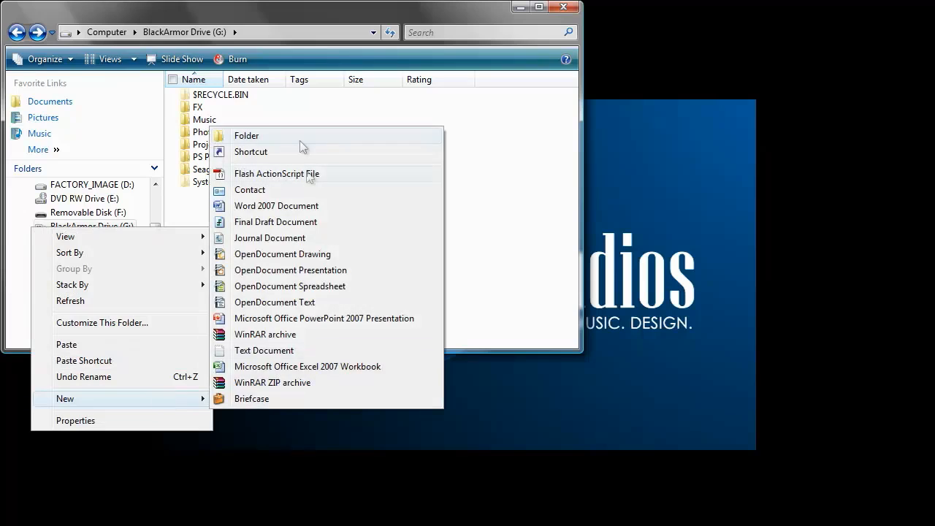
Name the new folder at the root of the BlackArmor drive "__Folder Organization"
{"action": "type", "text": "Fold"}
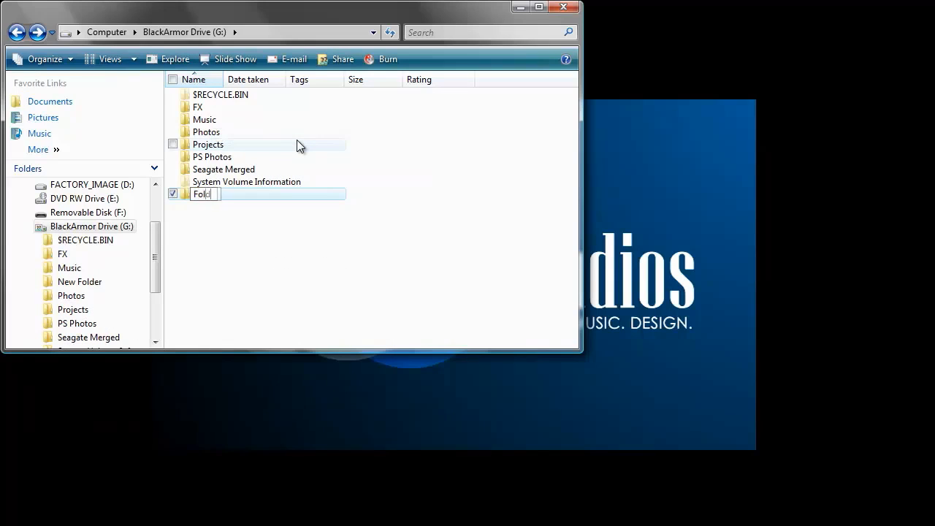
{"action": "type", "text": "er Organization"}
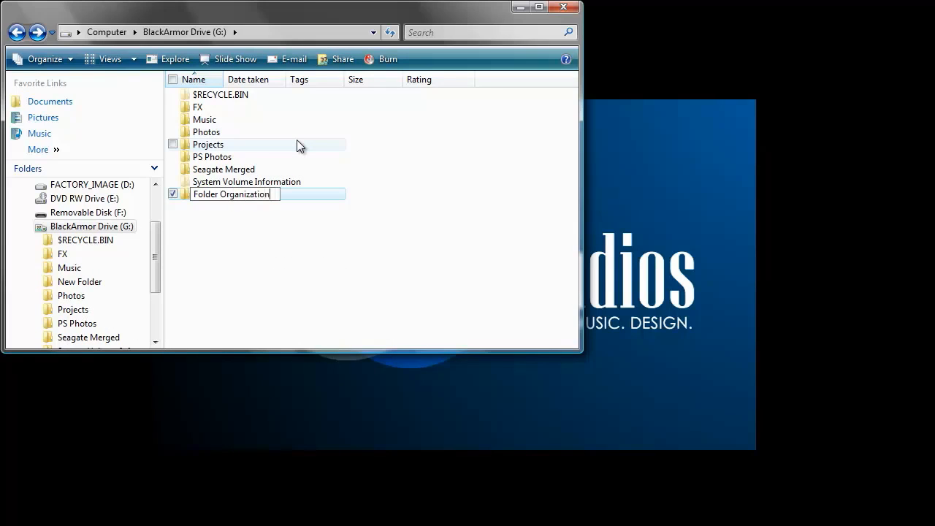
{"action": "key", "text": "Return"}
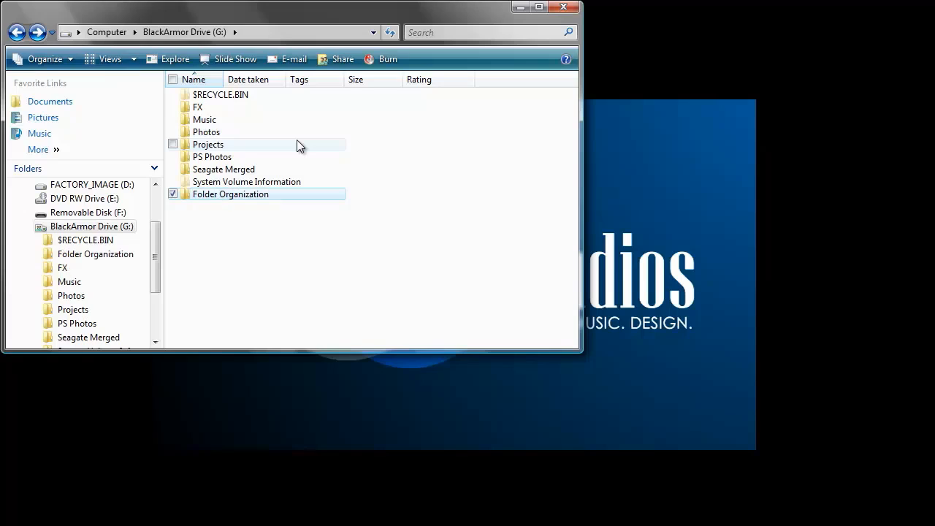
{"action": "left_click", "coordinate": [210, 195]}
{"action": "left_click", "coordinate": [195, 195]}
{"action": "type", "text": "__"}
{"action": "left_click", "coordinate": [248, 244]}
Create a new folder with the default name inside the __Folder Organization folder
{"action": "double_click", "coordinate": [221, 195]}
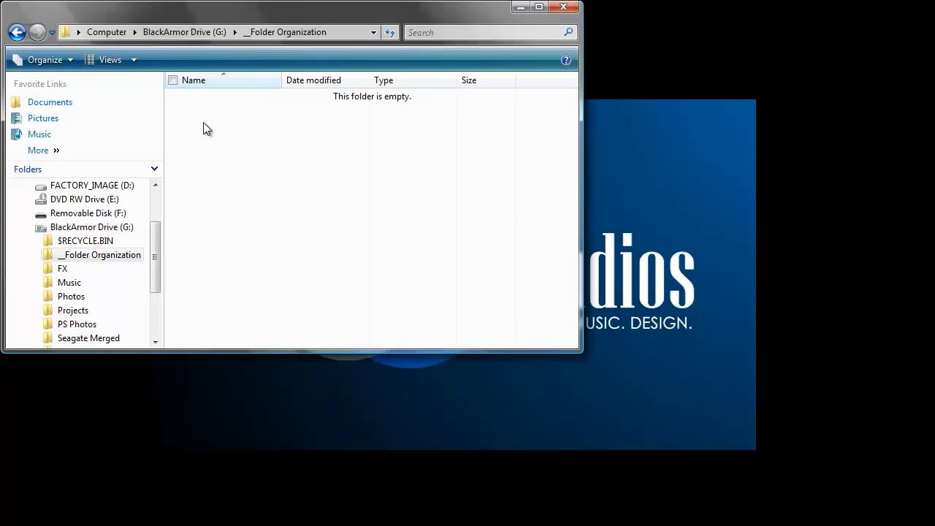
{"action": "right_click", "coordinate": [203, 124]}
{"action": "mouse_move", "coordinate": [164, 292]}
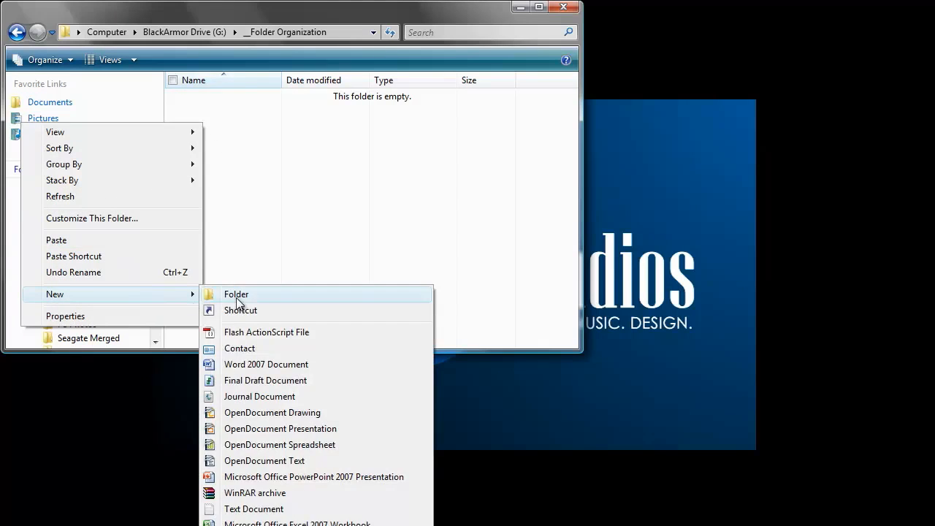
{"action": "left_click", "coordinate": [232, 294]}
{"action": "left_click", "coordinate": [231, 175]}
Make four copies of the new folder in the same location
{"action": "left_click", "coordinate": [208, 92]}
{"action": "key", "text": "ctrl+c"}
{"action": "key", "text": "ctrl+v"}
{"action": "key", "text": "ctrl+v"}
{"action": "key", "text": "ctrl+v"}
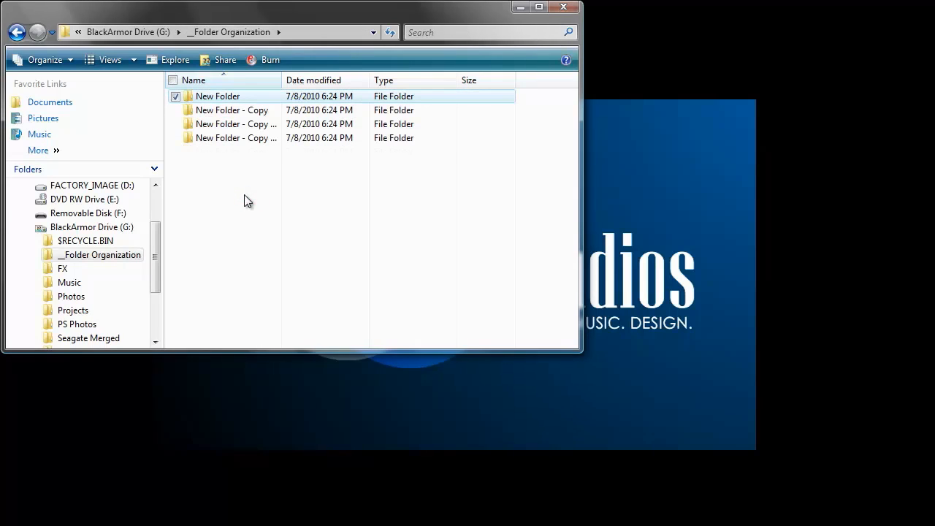
{"action": "key", "text": "ctrl+v"}
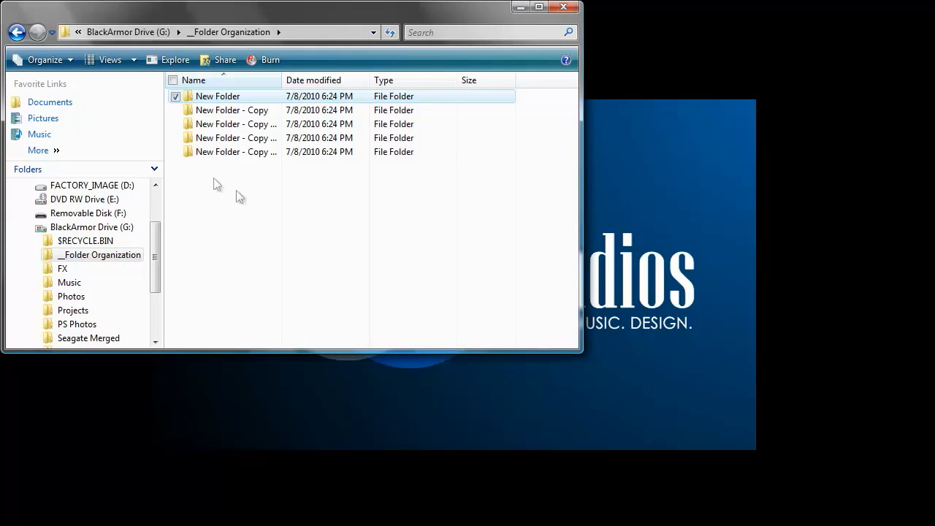
Rename the original New Folder as Audio and its first copy as Footage
{"action": "left_click", "coordinate": [217, 98]}
{"action": "type", "text": "A"}
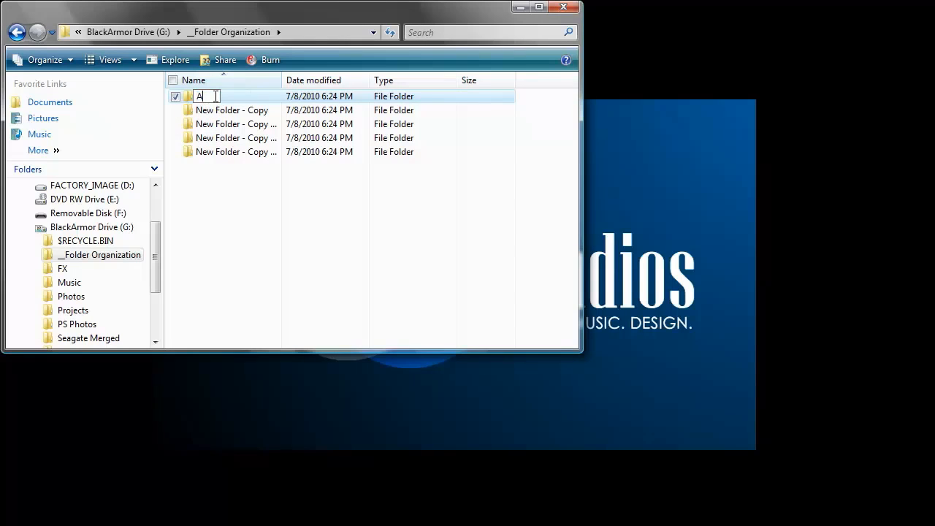
{"action": "type", "text": "udio"}
{"action": "key", "text": "Return"}
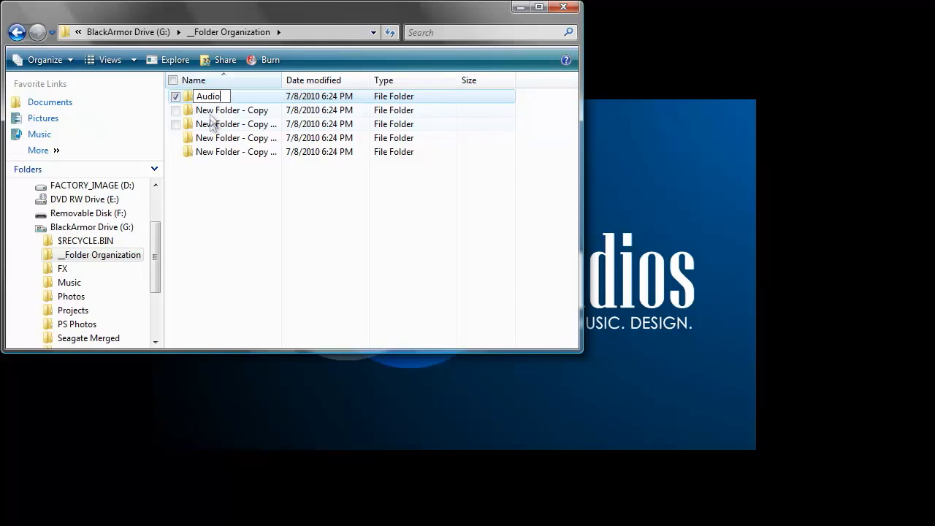
{"action": "left_click", "coordinate": [226, 112]}
{"action": "left_click", "coordinate": [222, 109]}
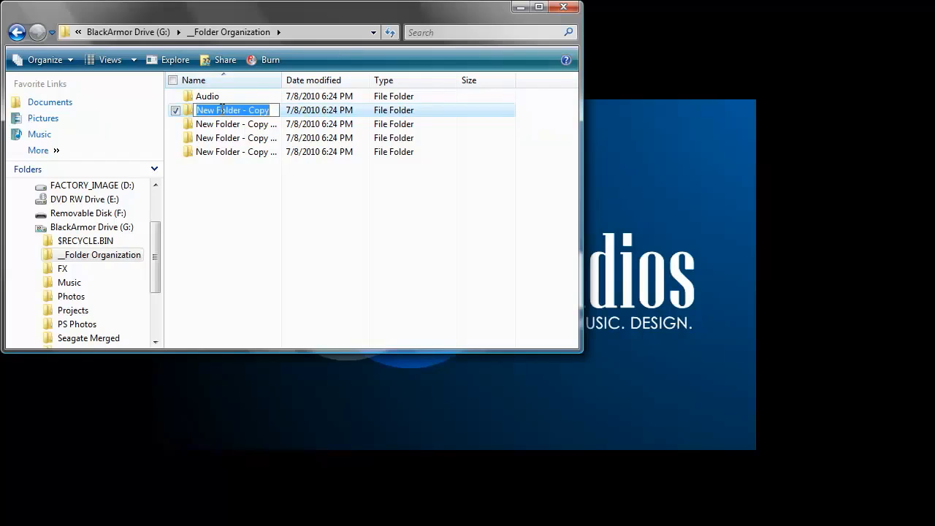
{"action": "type", "text": "Footage"}
{"action": "key", "text": "Return"}
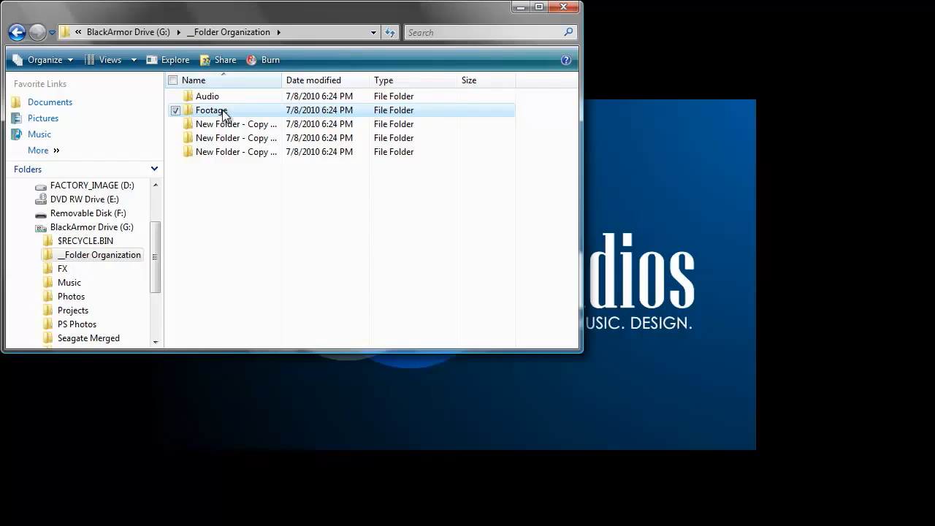
Rename the next two folder copies as Projects and Renders
{"action": "left_click", "coordinate": [215, 125]}
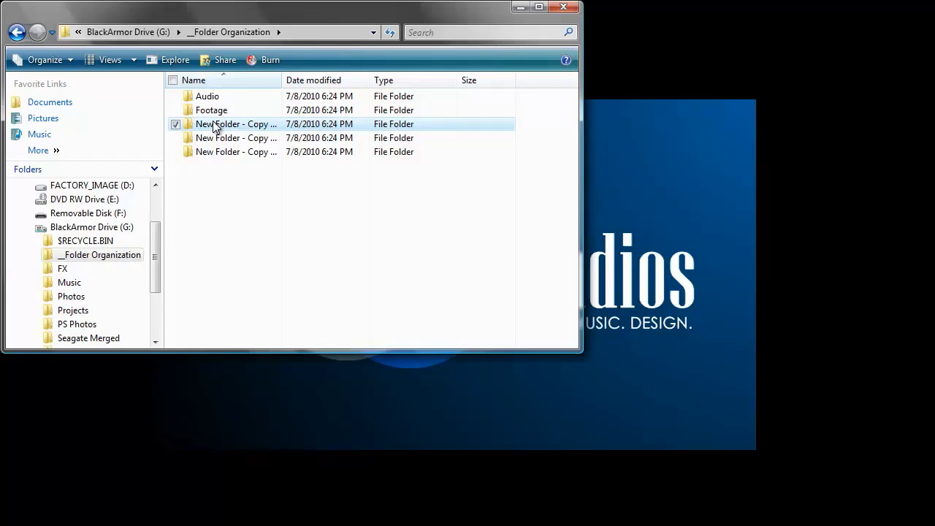
{"action": "left_click", "coordinate": [215, 126]}
{"action": "type", "text": "Projects"}
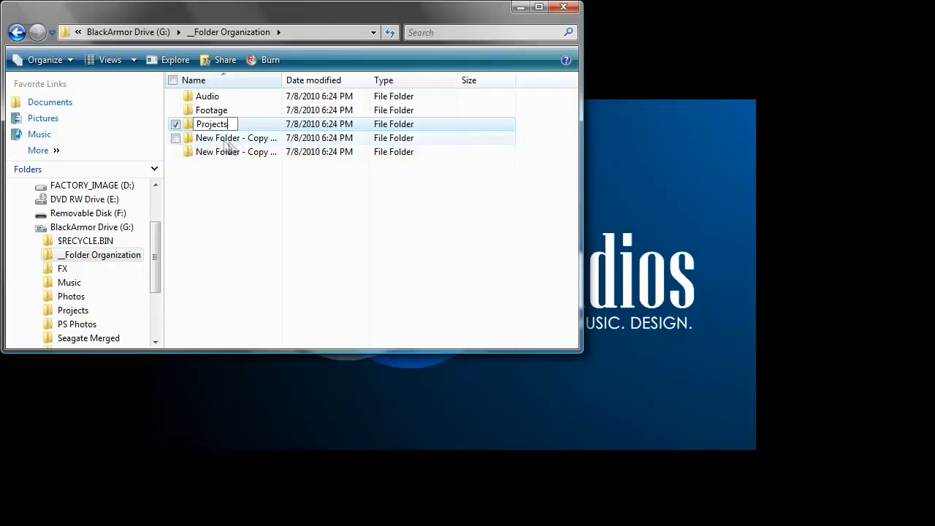
{"action": "key", "text": "Return"}
{"action": "left_click", "coordinate": [216, 128]}
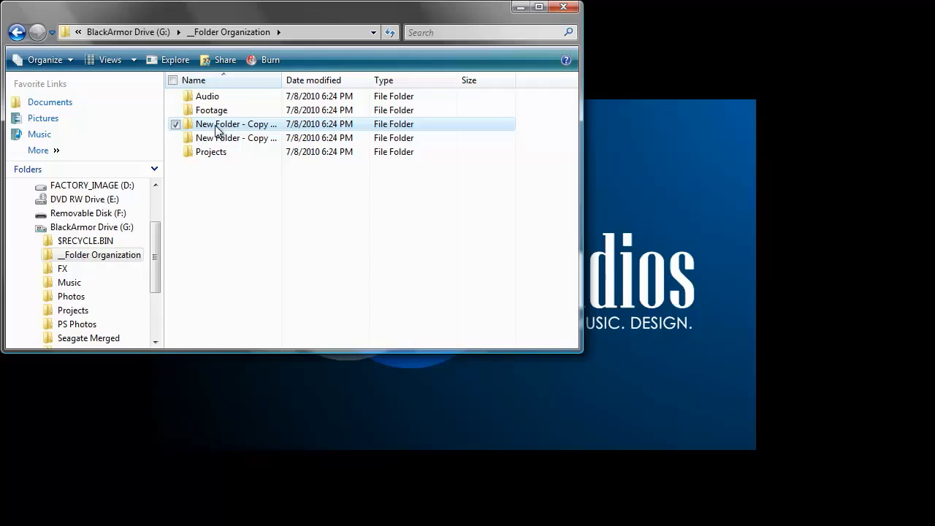
{"action": "left_click", "coordinate": [219, 124]}
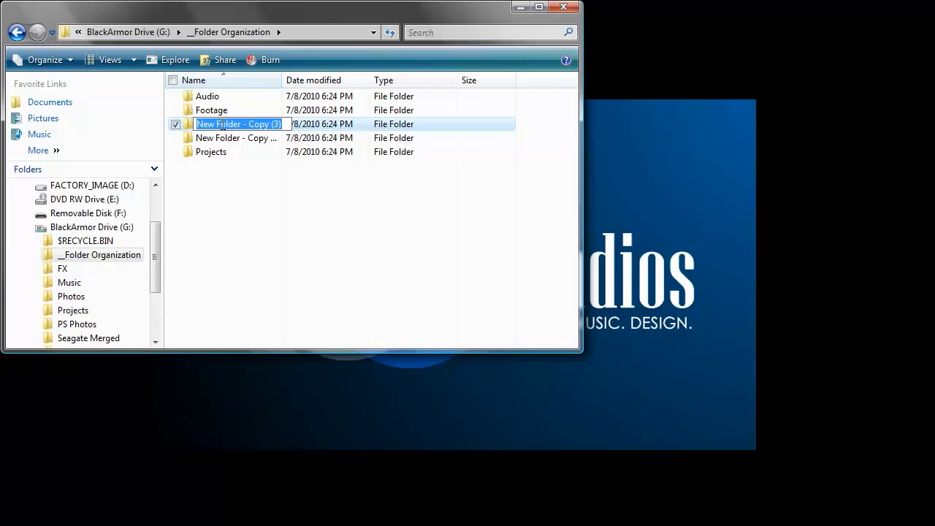
{"action": "type", "text": "Renders"}
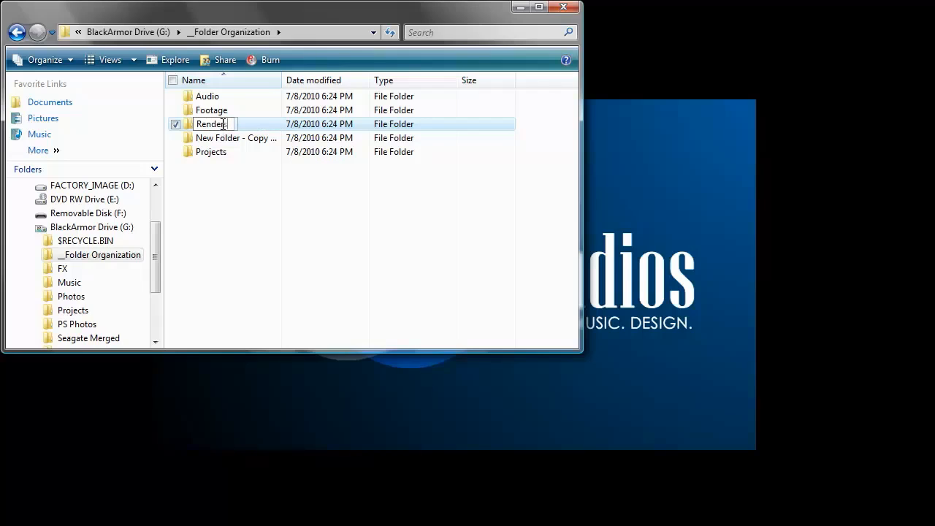
{"action": "key", "text": "Return"}
Rename the last remaining folder copy as Stills
{"action": "left_click", "coordinate": [225, 126]}
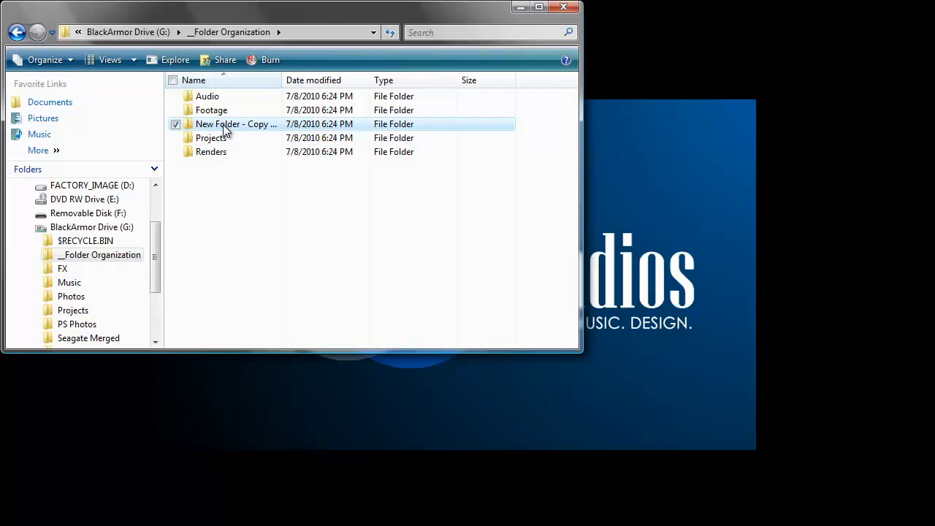
{"action": "left_click", "coordinate": [224, 126]}
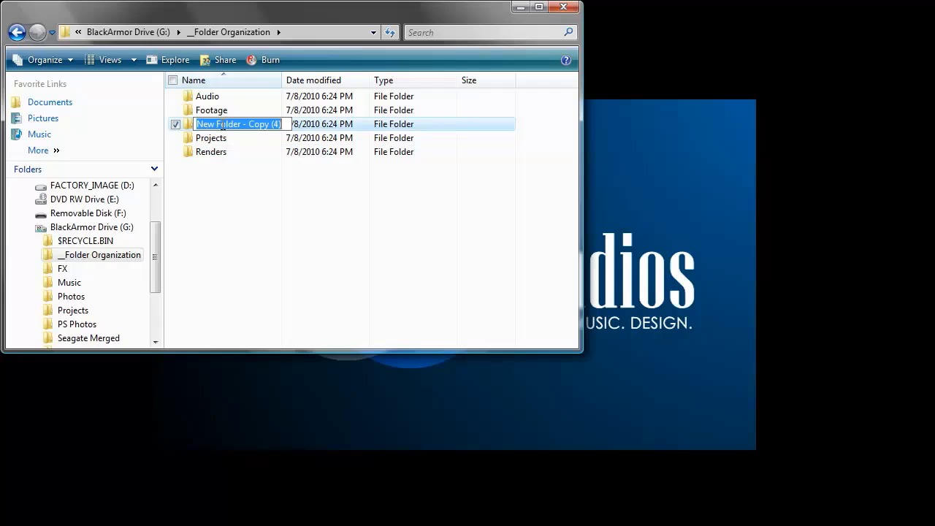
{"action": "type", "text": "Stills"}
{"action": "key", "text": "Return"}
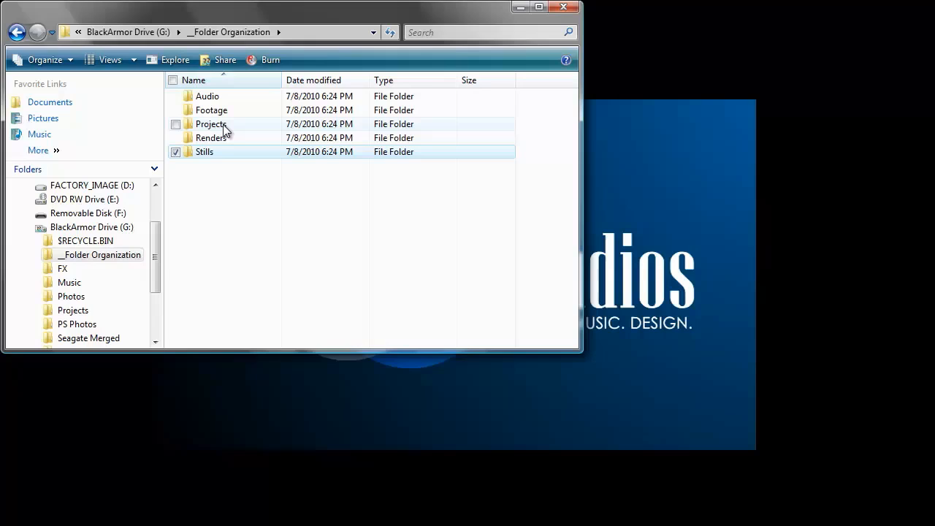
Create a subfolder named AE inside the Projects folder of __Folder Organization
{"action": "double_click", "coordinate": [219, 128]}
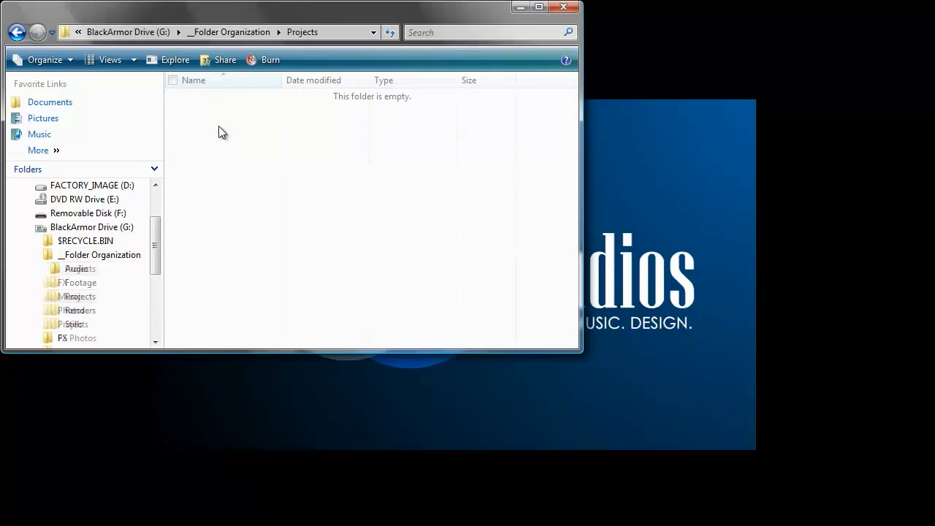
{"action": "right_click", "coordinate": [209, 130]}
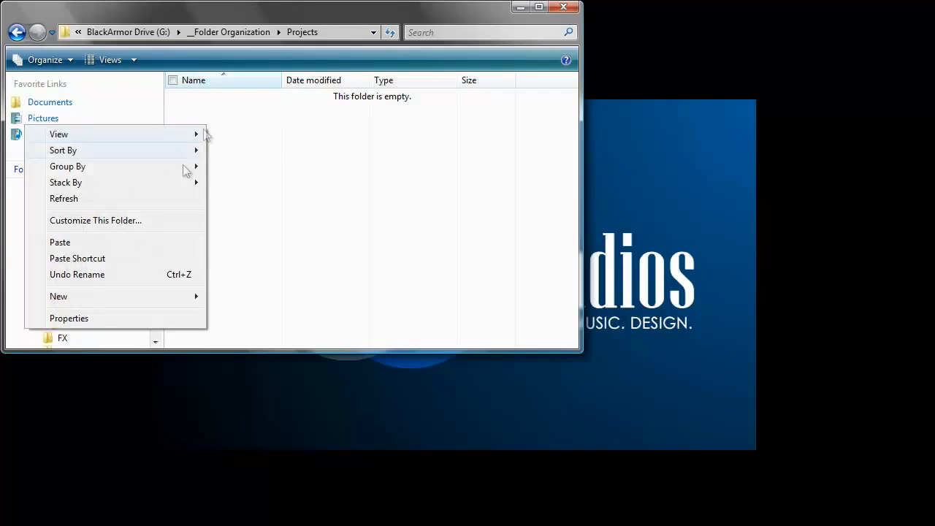
{"action": "mouse_move", "coordinate": [139, 300]}
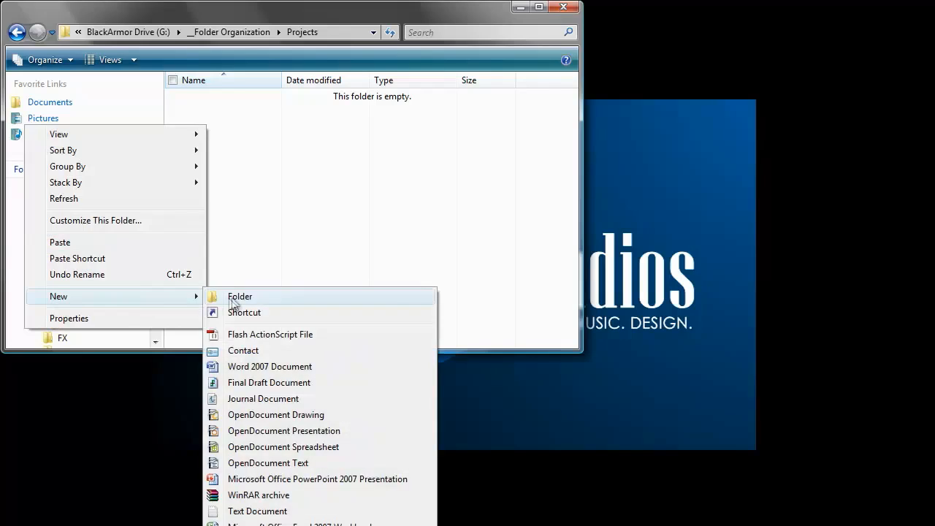
{"action": "left_click", "coordinate": [231, 297]}
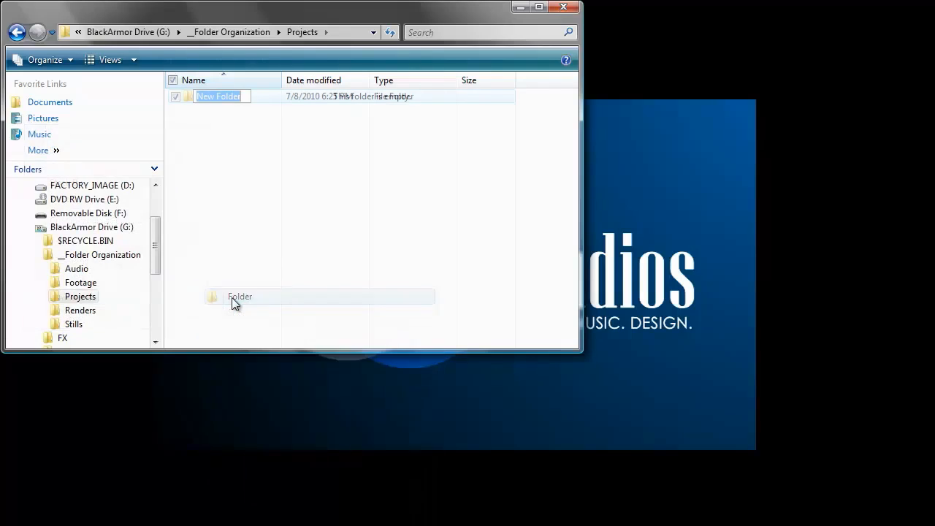
{"action": "type", "text": "AER"}
{"action": "key", "text": "BackSpace"}
{"action": "key", "text": "Return"}
Create a second subfolder named PR inside the Projects folder
{"action": "right_click", "coordinate": [234, 134]}
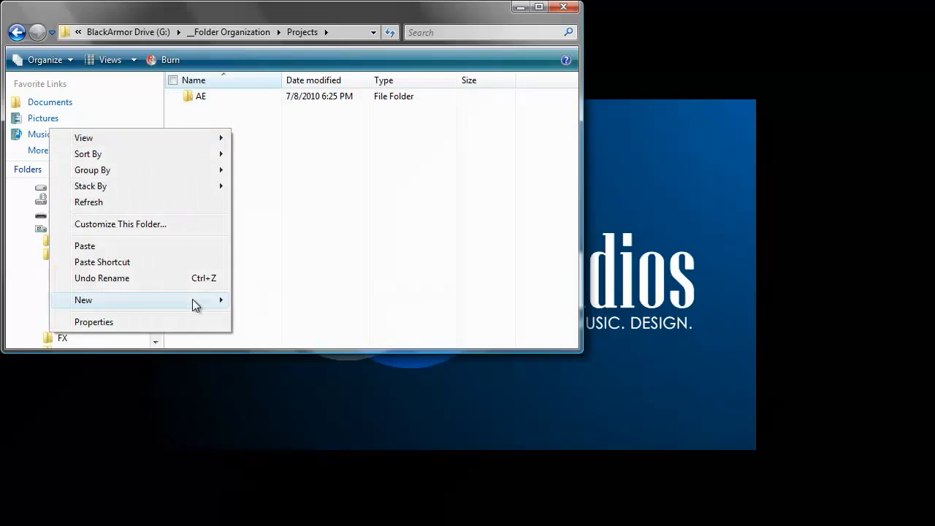
{"action": "mouse_move", "coordinate": [193, 299]}
{"action": "left_click", "coordinate": [255, 299]}
{"action": "type", "text": "PR"}
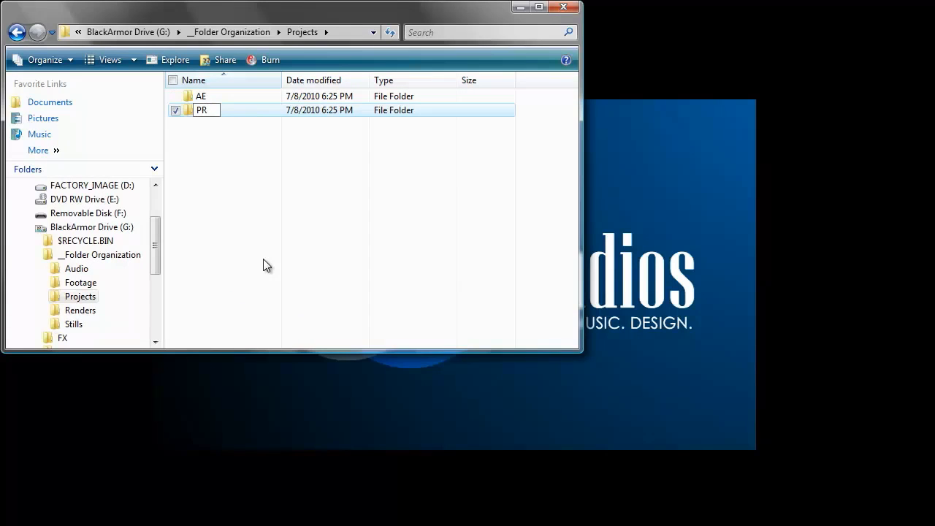
{"action": "key", "text": "Return"}
Create a third subfolder named PS inside the Projects folder
{"action": "right_click", "coordinate": [216, 150]}
{"action": "mouse_move", "coordinate": [183, 320]}
{"action": "left_click", "coordinate": [223, 319]}
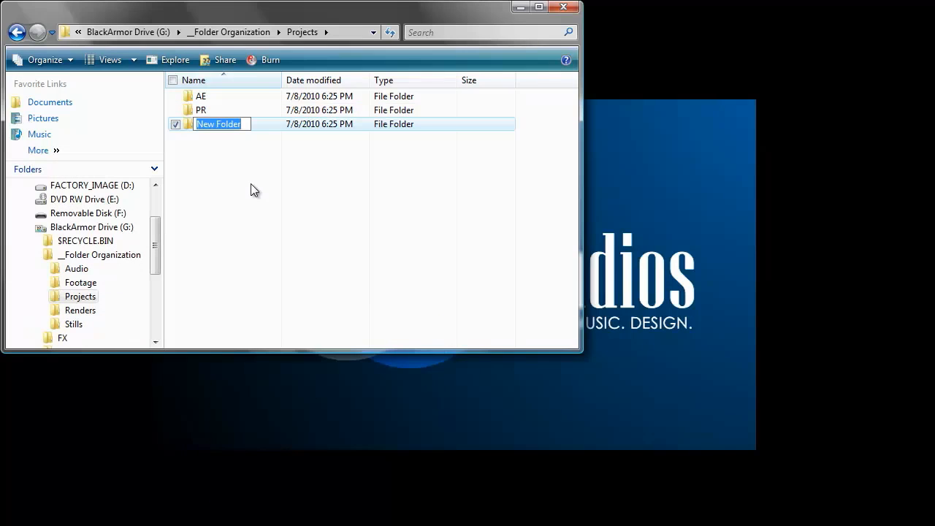
{"action": "type", "text": "PS"}
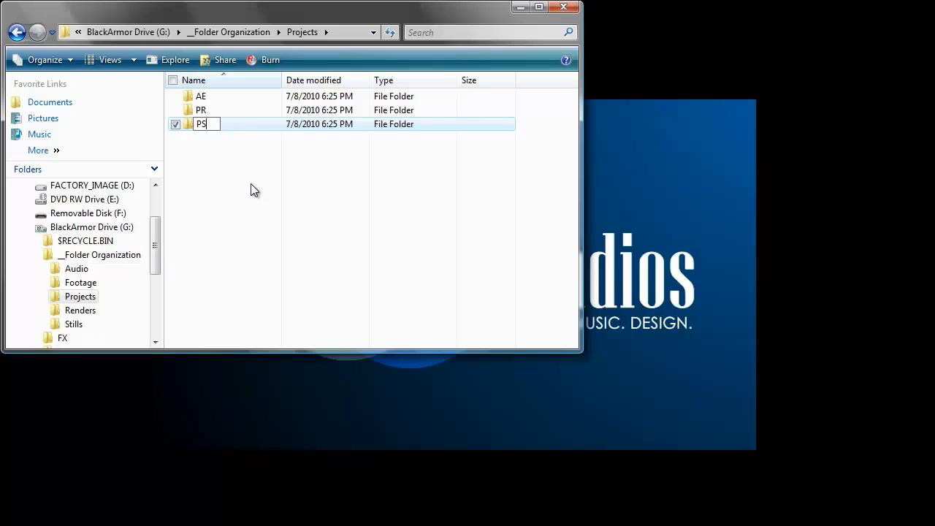
{"action": "left_click", "coordinate": [231, 178]}
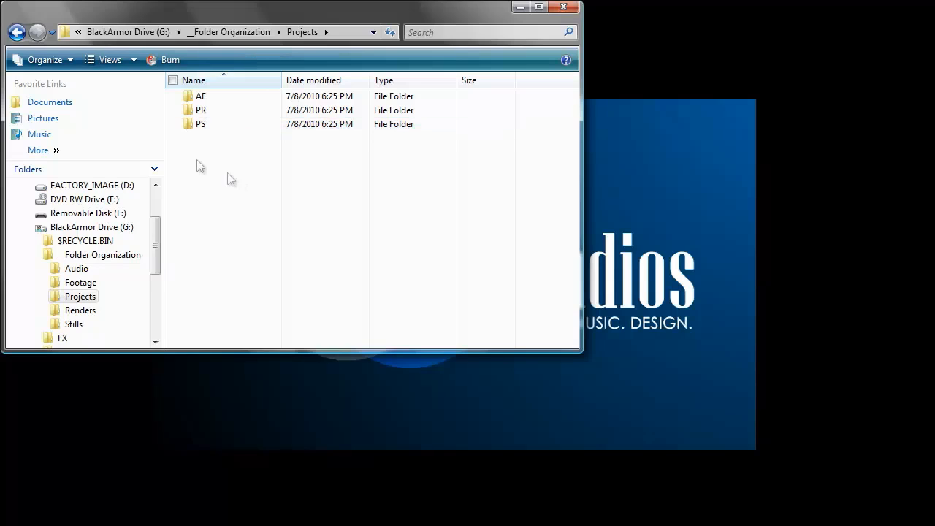
Return to the root of the BlackArmor drive and create a folder named Old Skool Intro
{"action": "left_click", "coordinate": [16, 32]}
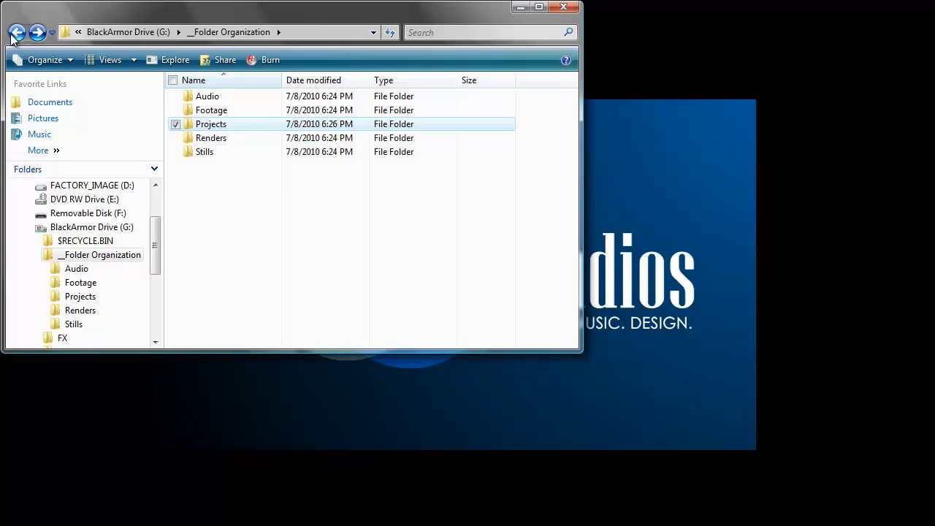
{"action": "left_click", "coordinate": [16, 32]}
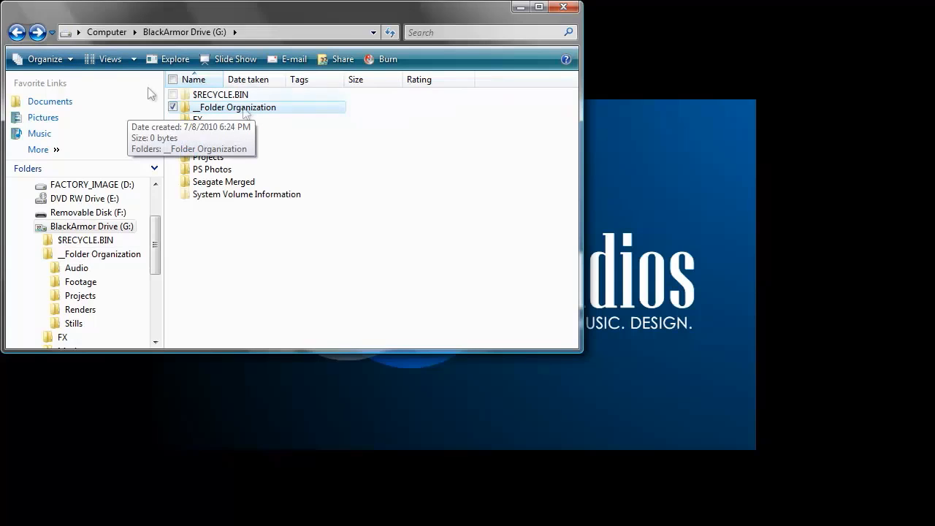
{"action": "left_click", "coordinate": [36, 32]}
{"action": "left_click", "coordinate": [17, 34]}
{"action": "right_click", "coordinate": [194, 220]}
{"action": "mouse_move", "coordinate": [165, 391]}
{"action": "left_click", "coordinate": [246, 128]}
{"action": "type", "text": "Old Skool Intro"}
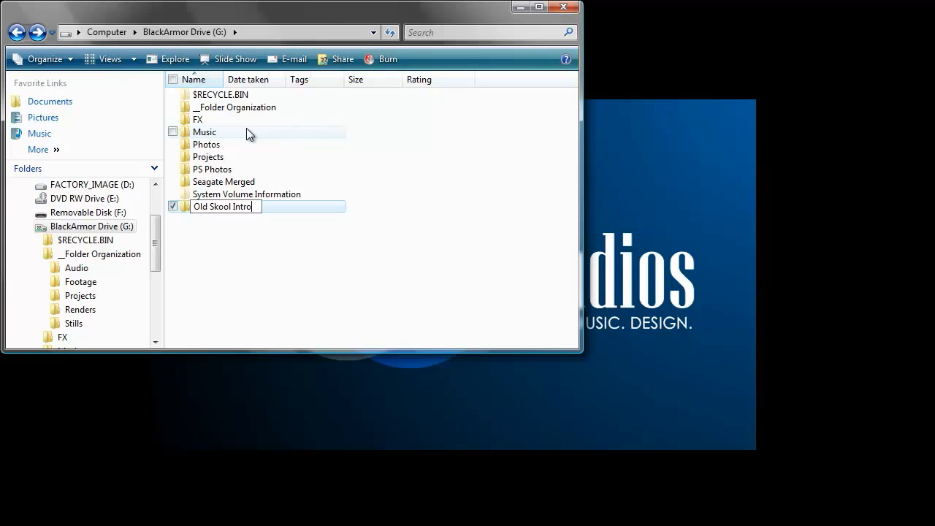
{"action": "key", "text": "Return"}
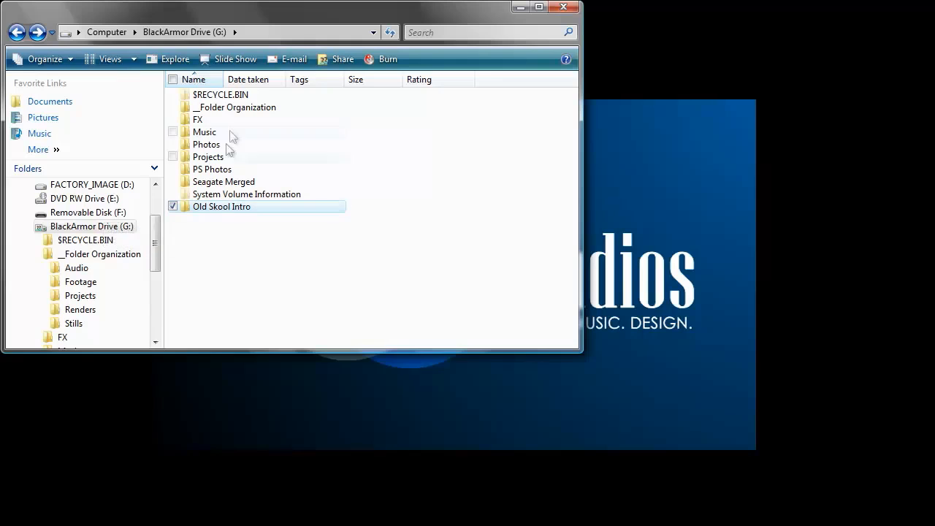
Copy the Audio, Footage, Projects, Renders and Stills folders from __Folder Organization into the Old Skool Intro folder
{"action": "double_click", "coordinate": [227, 110]}
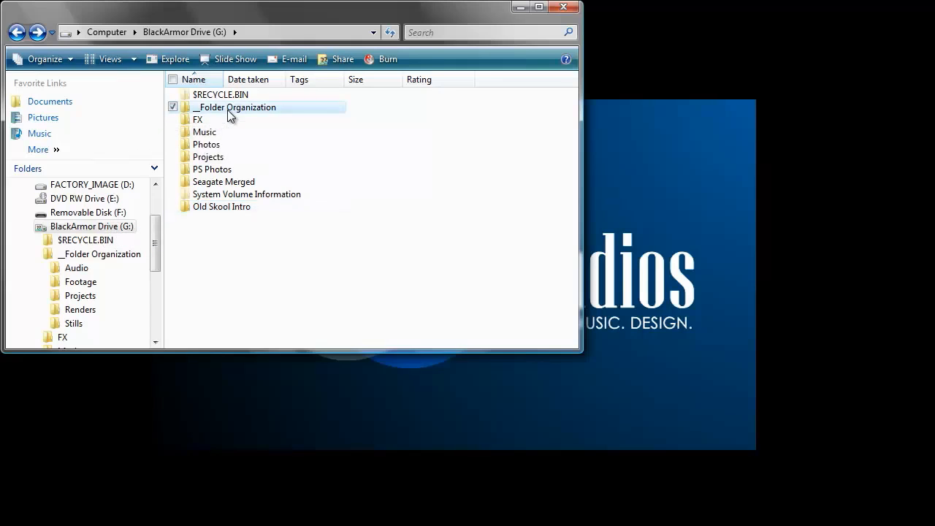
{"action": "left_click_drag", "start_coordinate": [207, 198], "coordinate": [209, 102]}
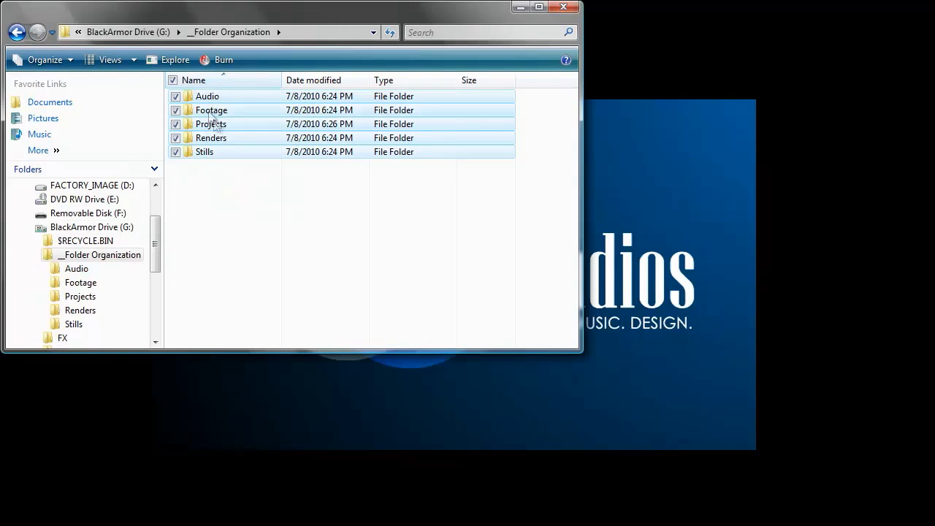
{"action": "left_click", "coordinate": [16, 33]}
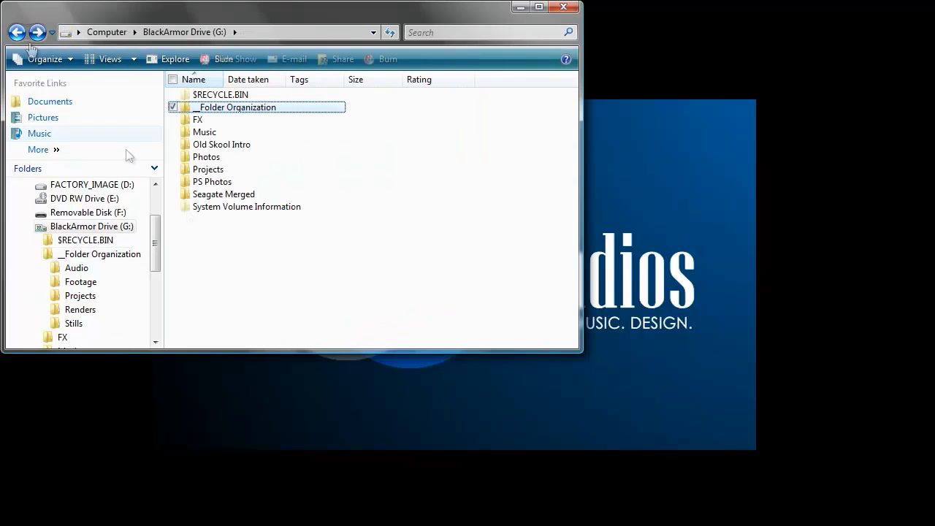
{"action": "double_click", "coordinate": [234, 148]}
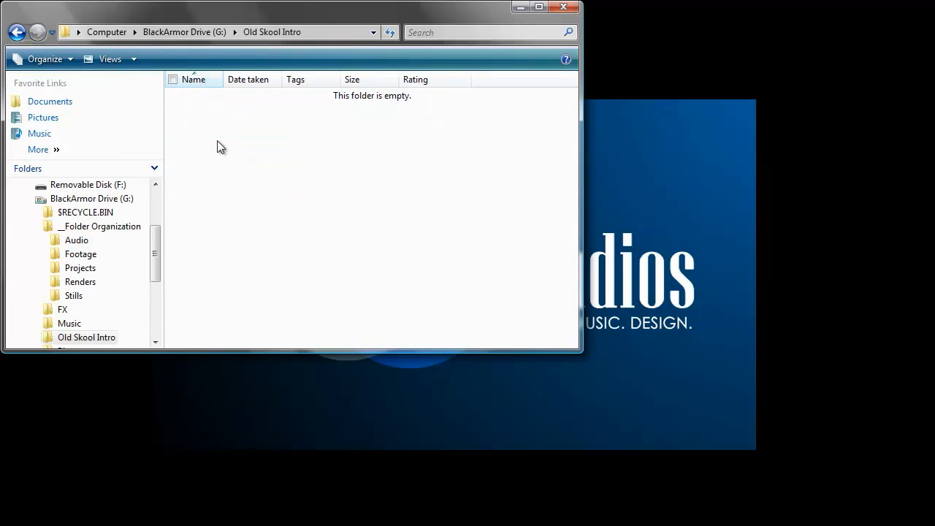
{"action": "right_click", "coordinate": [222, 148]}
{"action": "left_click", "coordinate": [179, 258]}
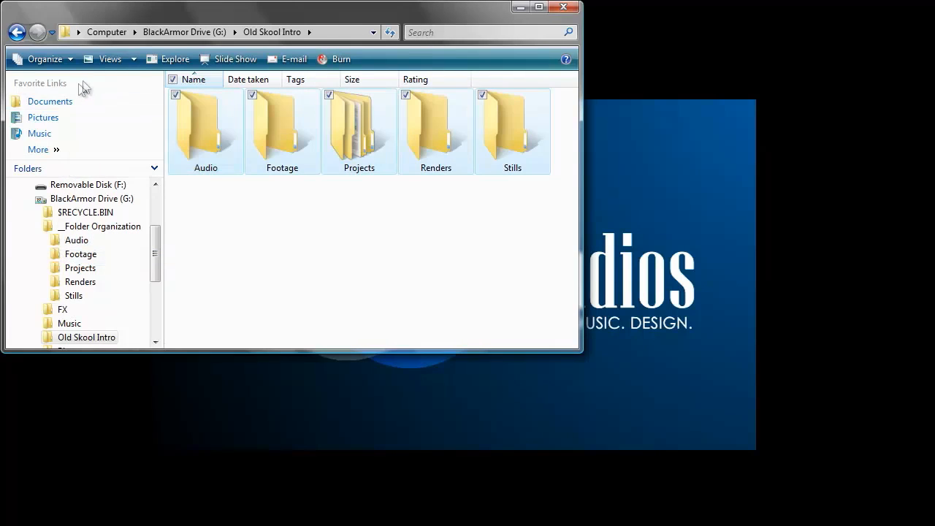
Show the Old Skool Intro contents as a list and check inside the copied Projects folder
{"action": "left_click", "coordinate": [97, 62]}
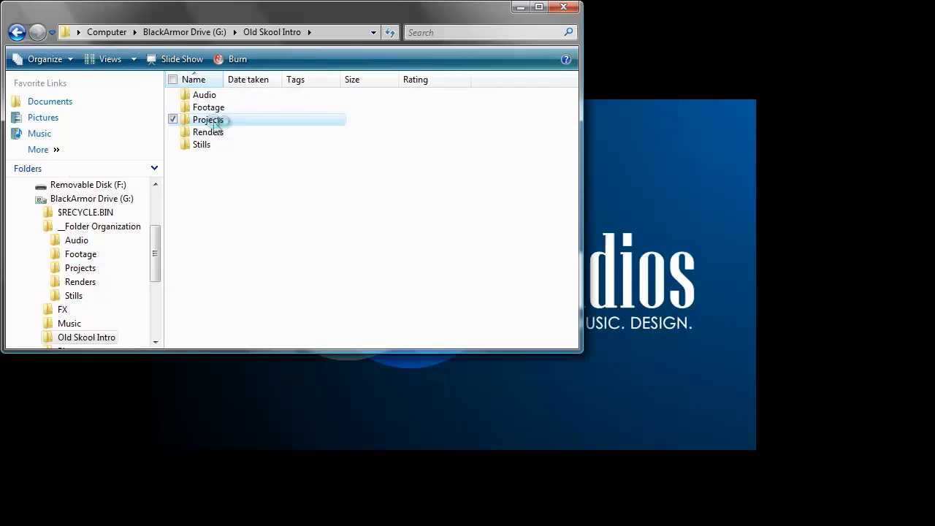
{"action": "double_click", "coordinate": [209, 120]}
{"action": "key", "text": "BackSpace"}
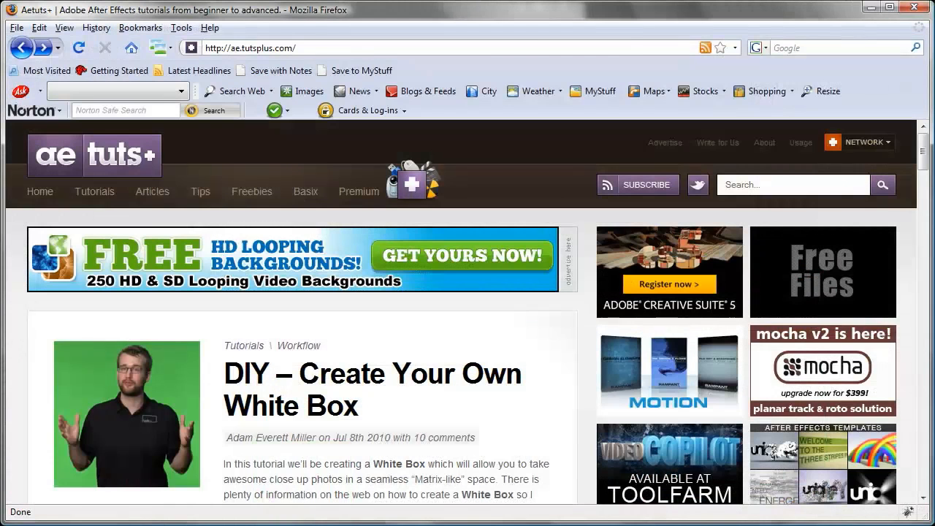
Switch to Firefox and open the Psdtuts+ site from the Aetuts+ network links
{"action": "mouse_move", "coordinate": [837, 151]}
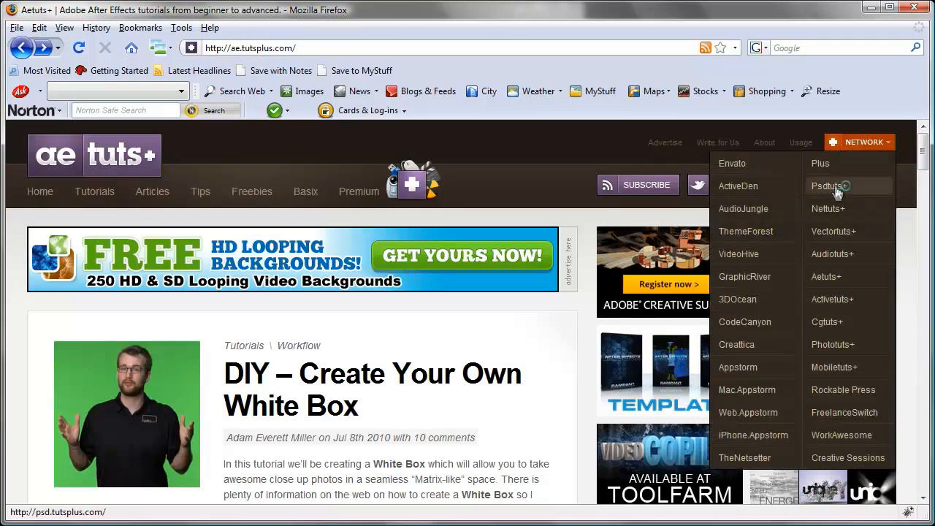
{"action": "left_click", "coordinate": [836, 187]}
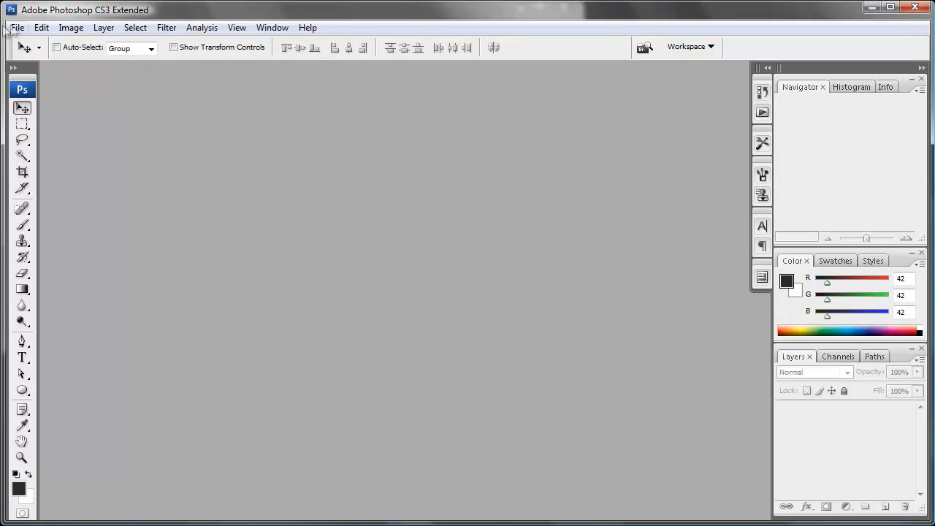
Switch to Photoshop and create a new document with the Film & Video preset at NTSC DV size, 720 x 480 pixels
{"action": "left_click", "coordinate": [15, 27]}
{"action": "left_click", "coordinate": [21, 41]}
{"action": "left_click", "coordinate": [254, 208]}
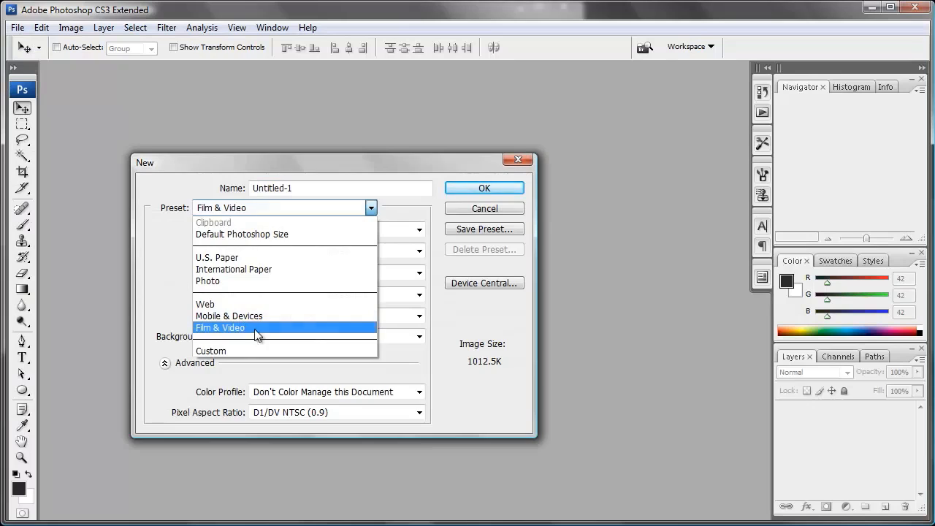
{"action": "left_click", "coordinate": [257, 328]}
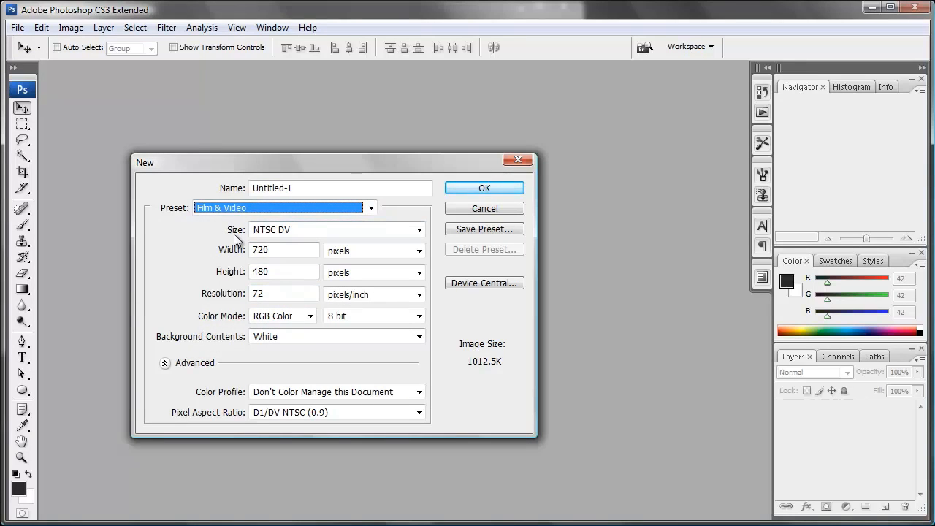
{"action": "left_click", "coordinate": [482, 189]}
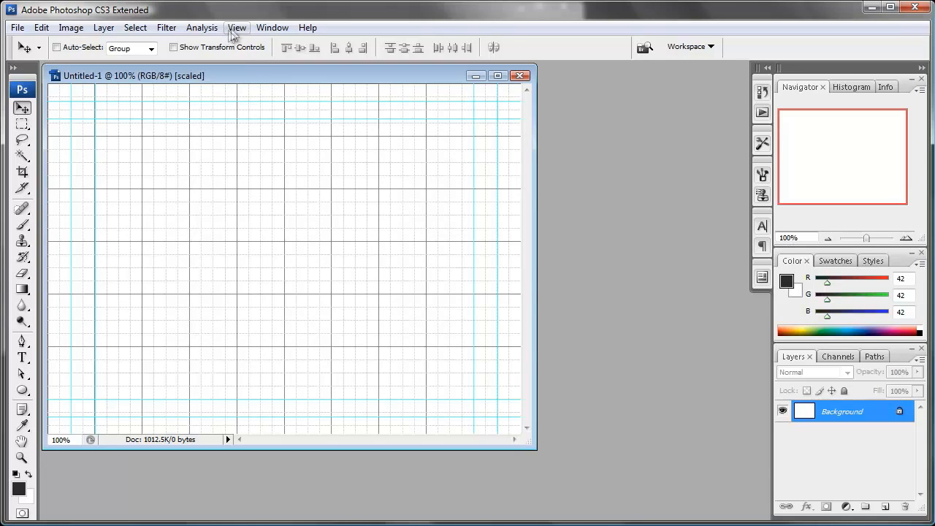
Hide the extras, including grid and guides, and enlarge the document window to show space around the canvas
{"action": "left_click", "coordinate": [235, 27]}
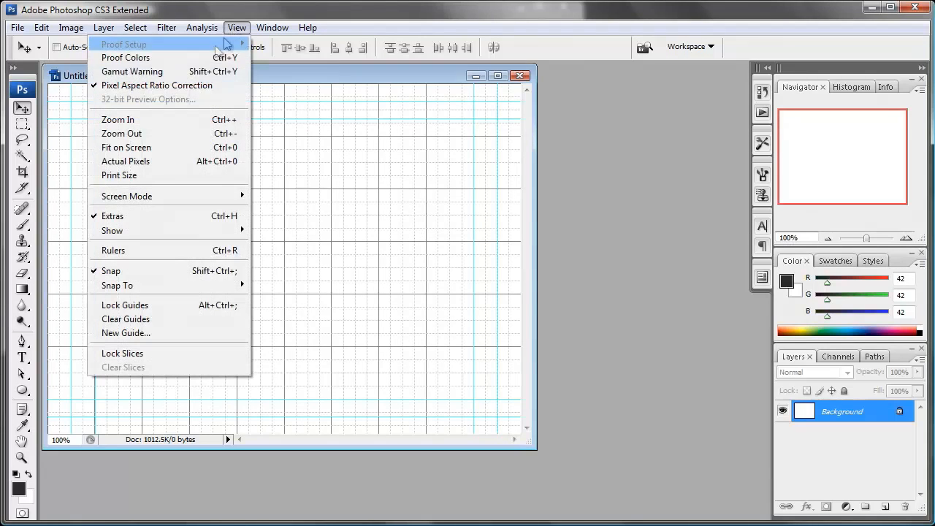
{"action": "left_click", "coordinate": [155, 218]}
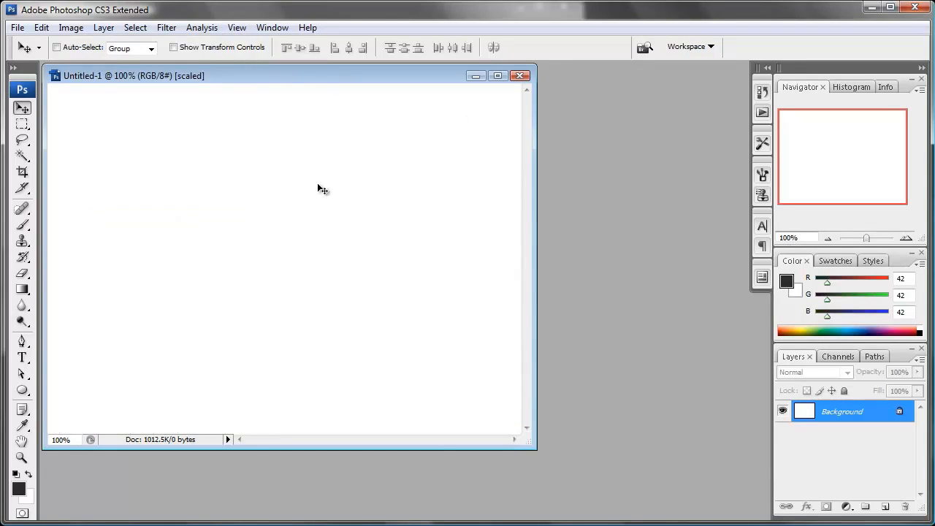
{"action": "left_click_drag", "start_coordinate": [536, 448], "coordinate": [766, 514]}
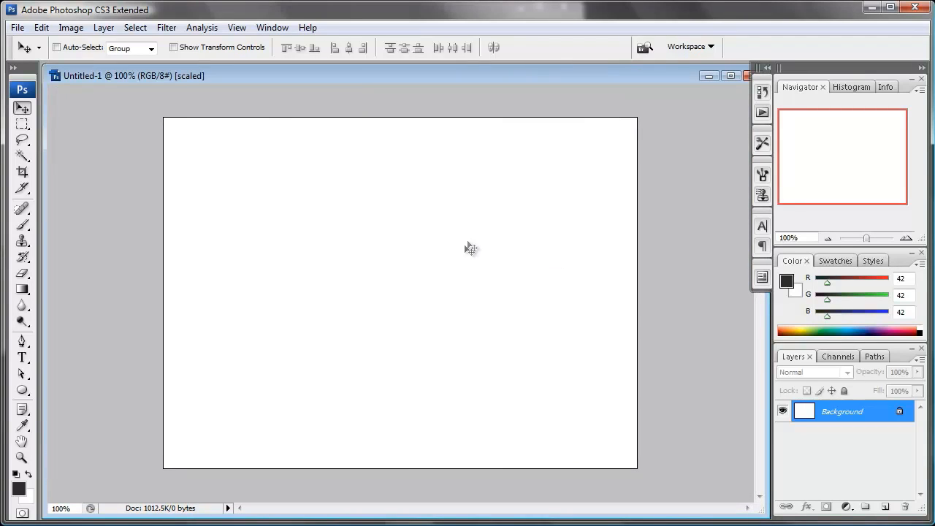
Draw a wide rounded rectangle path with a 10 px corner radius in the upper-left part of the canvas
{"action": "left_click", "coordinate": [22, 389]}
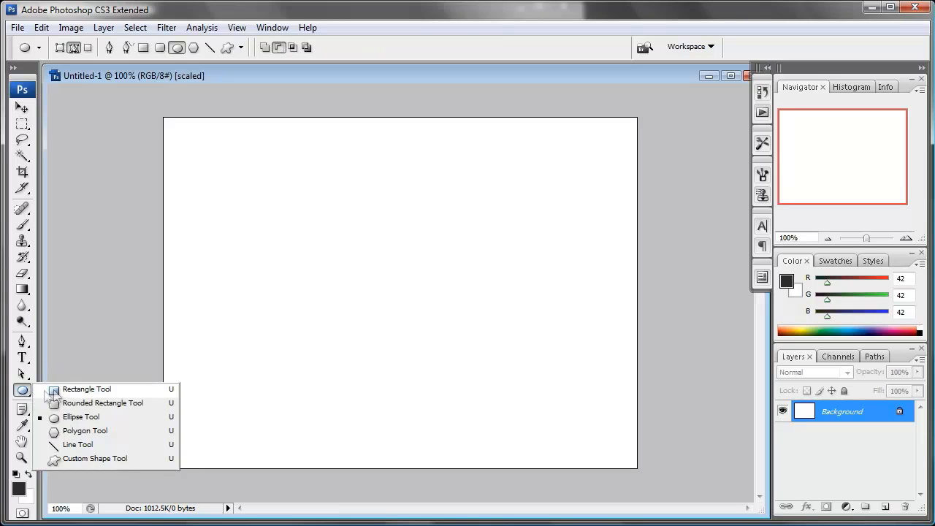
{"action": "left_click", "coordinate": [103, 404]}
{"action": "left_click_drag", "start_coordinate": [206, 185], "coordinate": [425, 301]}
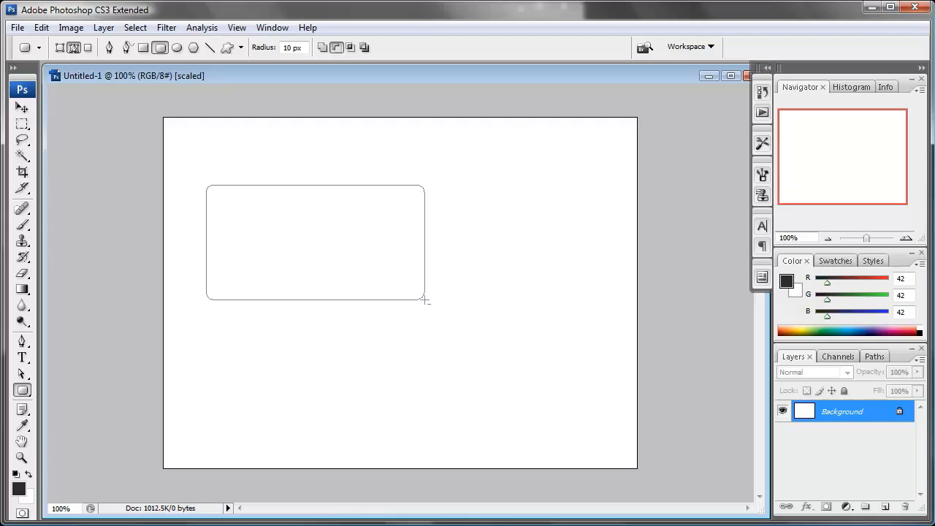
Add a new layer and fill the rounded rectangle path on it with black at 100% opacity
{"action": "key", "text": "p"}
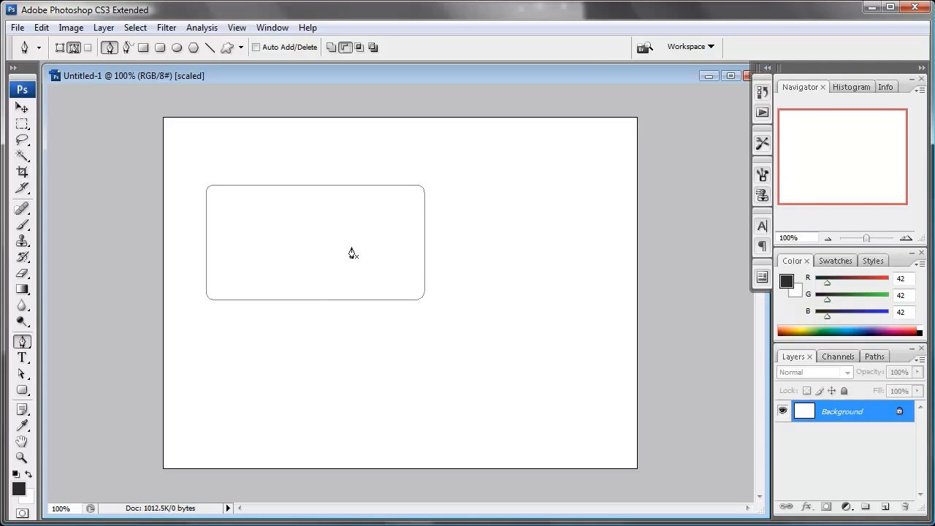
{"action": "left_click", "coordinate": [885, 507]}
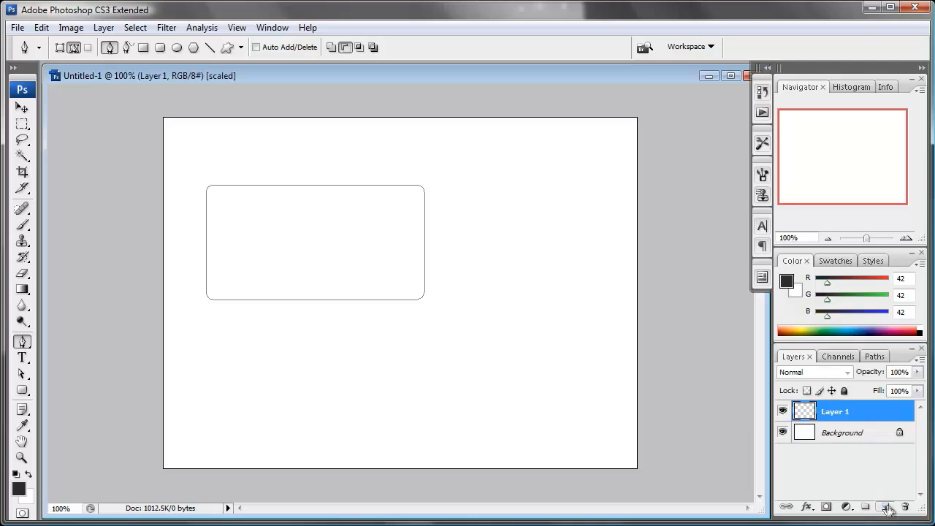
{"action": "right_click", "coordinate": [366, 274]}
{"action": "left_click", "coordinate": [428, 356]}
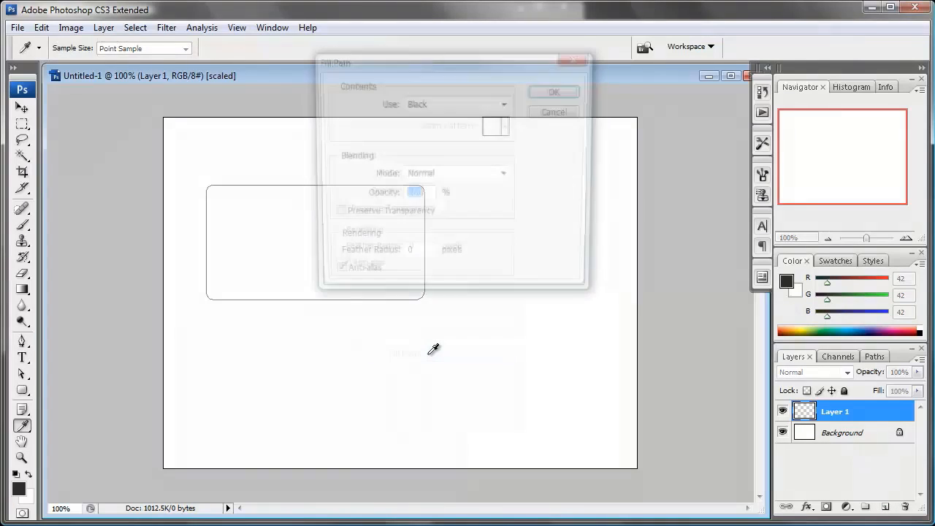
{"action": "left_click", "coordinate": [554, 92]}
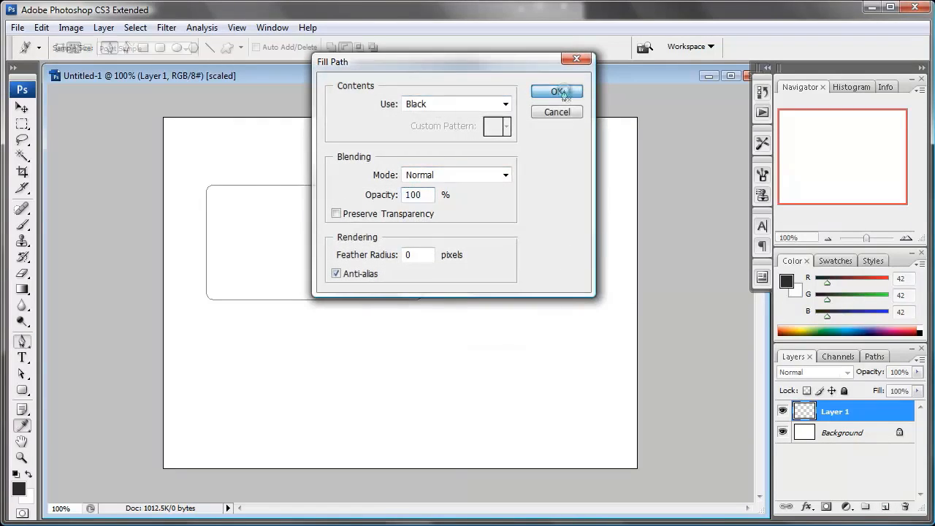
Set the foreground colour to dark grey RGB 41, 41, 41, refill the selected rounded rectangle with it and deselect
{"action": "left_click", "coordinate": [18, 489]}
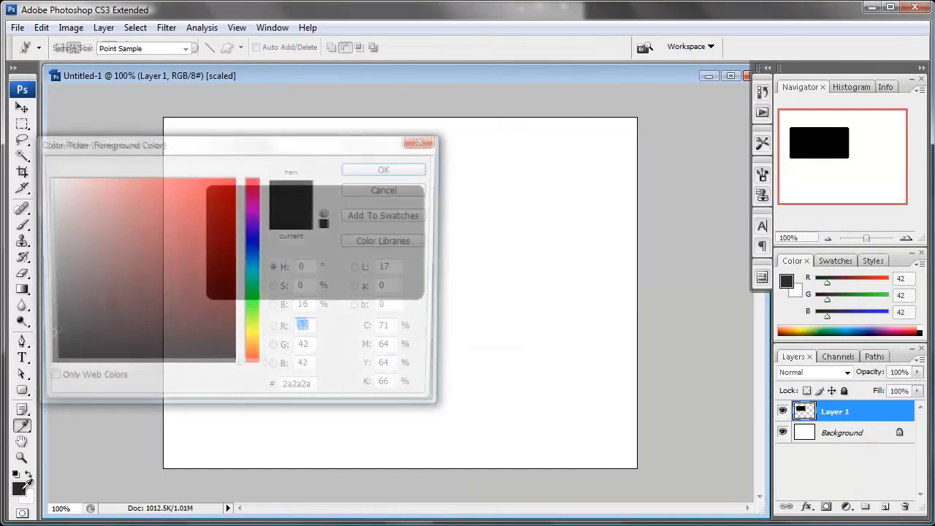
{"action": "left_click_drag", "start_coordinate": [60, 332], "coordinate": [45, 335]}
{"action": "left_click", "coordinate": [385, 171]}
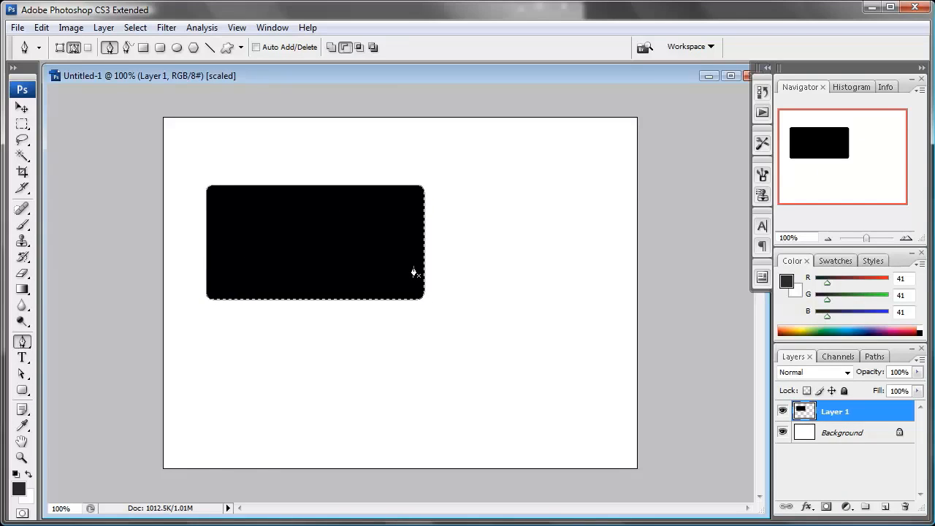
{"action": "key", "text": "shift+BackSpace"}
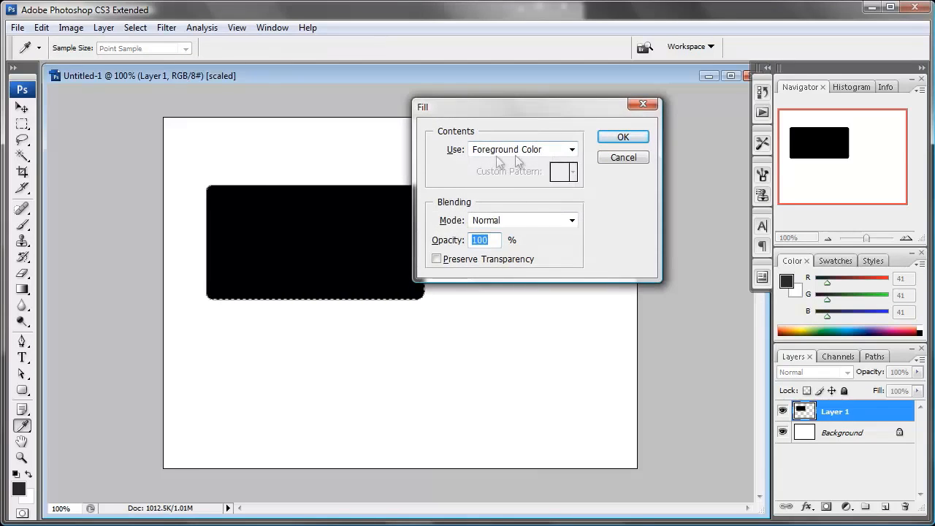
{"action": "left_click", "coordinate": [625, 138]}
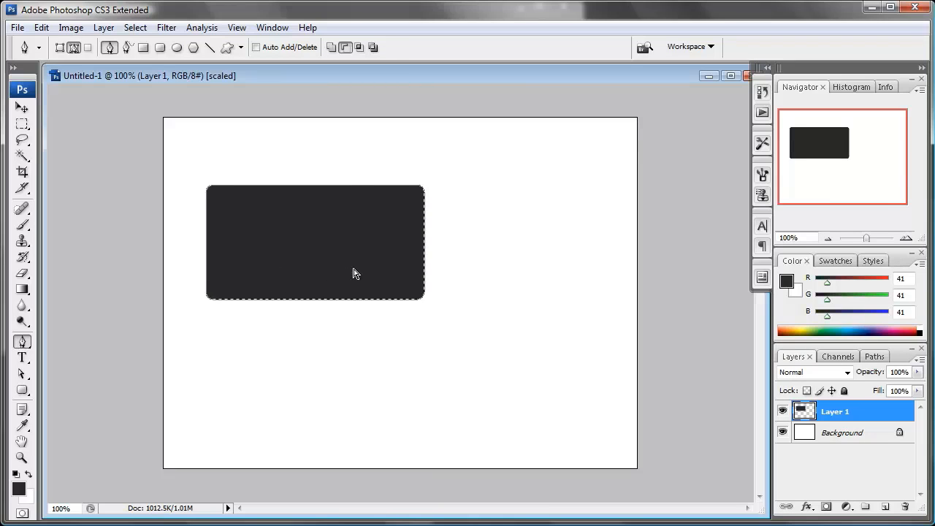
{"action": "key", "text": "ctrl+d"}
{"action": "key", "text": "v"}
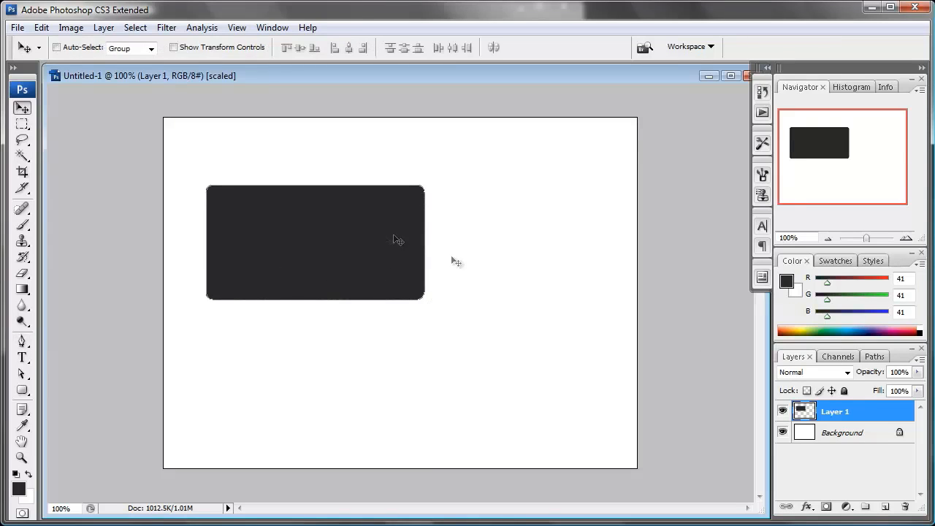
Rename the rounded rectangle's layer to Body
{"action": "double_click", "coordinate": [831, 414]}
{"action": "type", "text": "Body"}
{"action": "key", "text": "Return"}
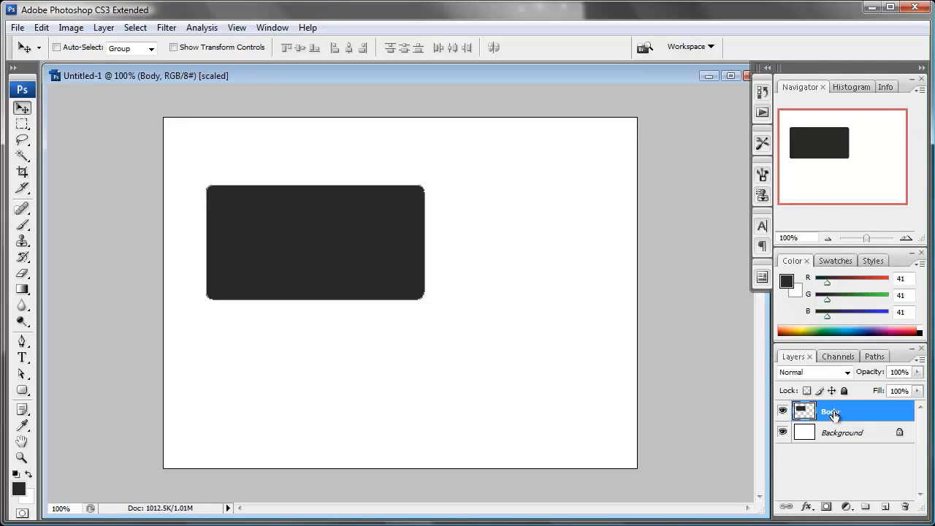
Hide the Body layer and delete the rounded rectangle's path
{"action": "left_click", "coordinate": [782, 411]}
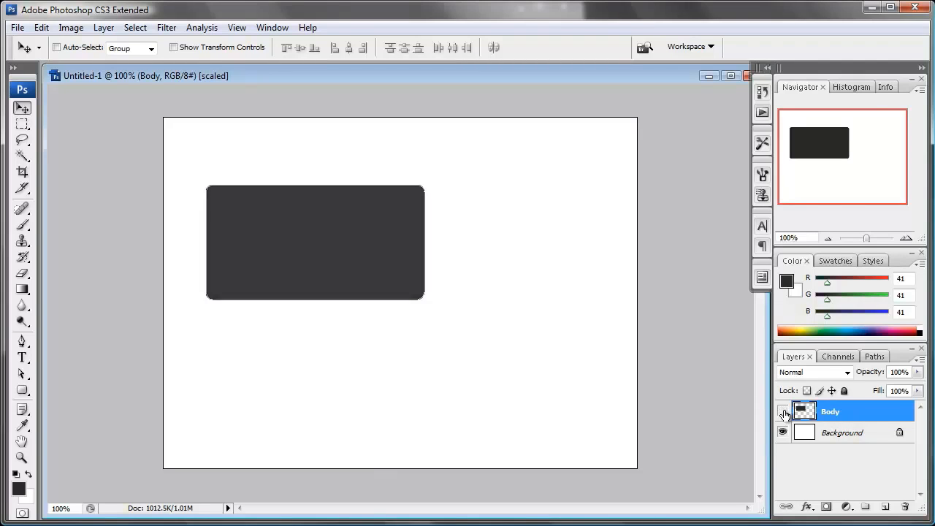
{"action": "left_click", "coordinate": [873, 359]}
{"action": "left_click_drag", "start_coordinate": [853, 386], "coordinate": [907, 508]}
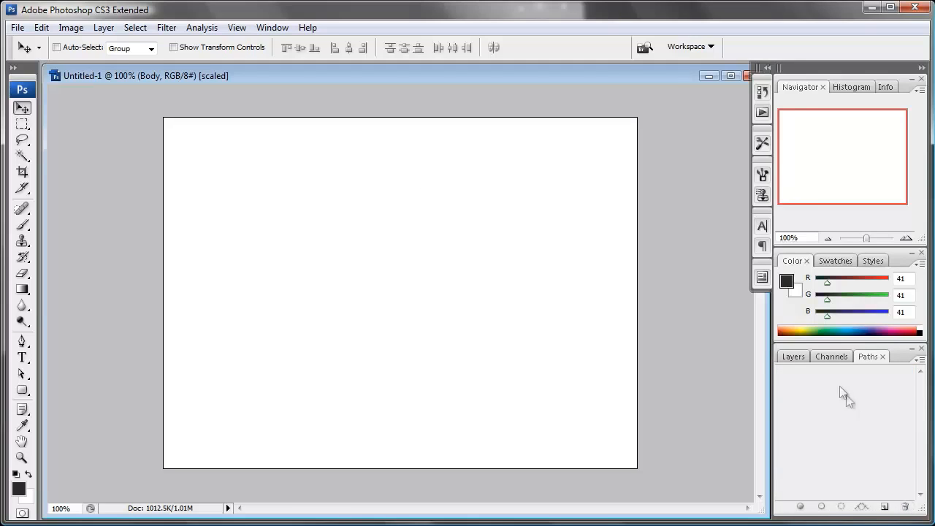
Add a new layer above Body and draw a circular path on the canvas with the Ellipse tool, slightly below and left of its centre
{"action": "left_click", "coordinate": [793, 357]}
{"action": "left_click", "coordinate": [886, 506]}
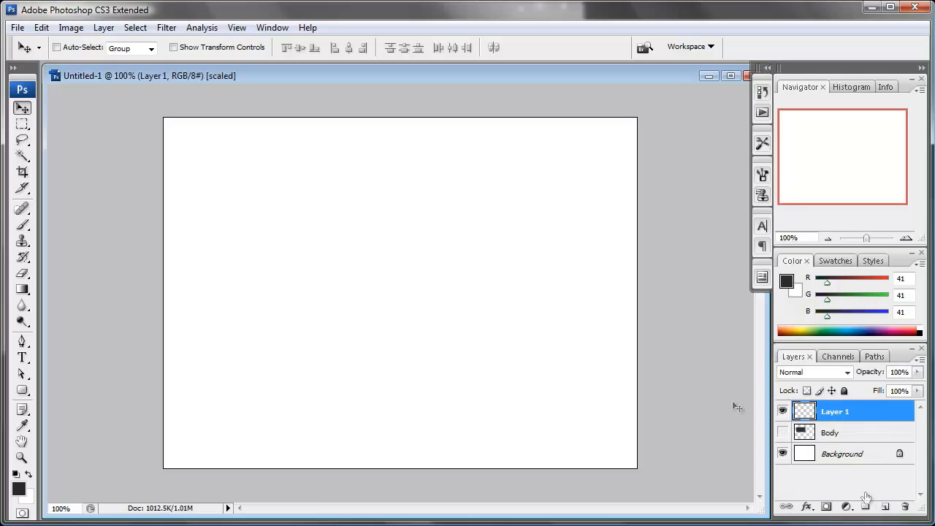
{"action": "left_click", "coordinate": [22, 390]}
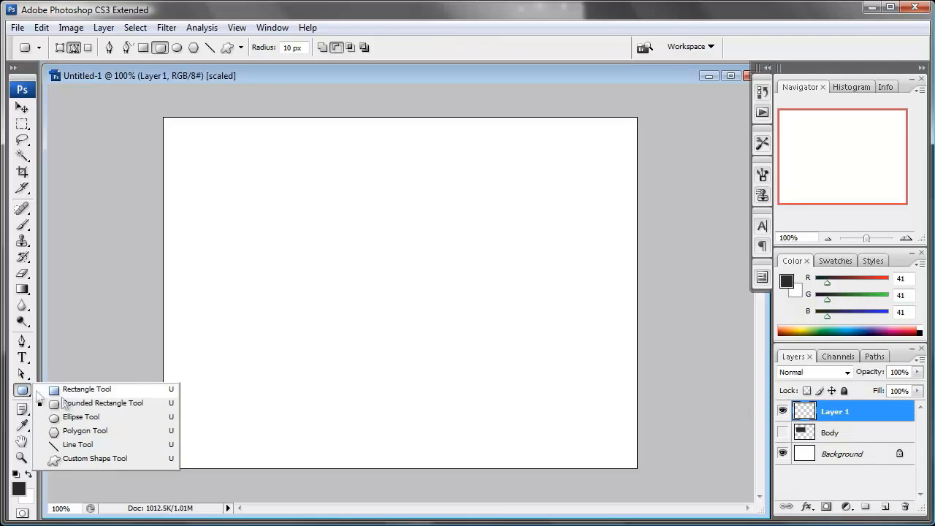
{"action": "left_click", "coordinate": [80, 417]}
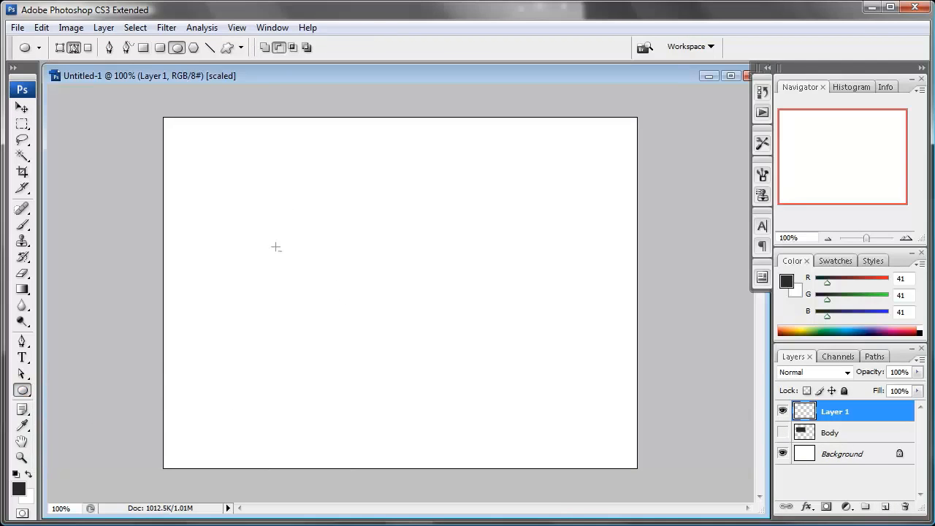
{"action": "mouse_move", "coordinate": [276, 245]}
{"action": "left_mouse_down"}
{"action": "mouse_move", "coordinate": [380, 330]}
{"action": "mouse_move", "coordinate": [379, 348]}
{"action": "mouse_move", "coordinate": [459, 382]}
{"action": "mouse_move", "coordinate": [442, 375]}
{"action": "left_mouse_up"}
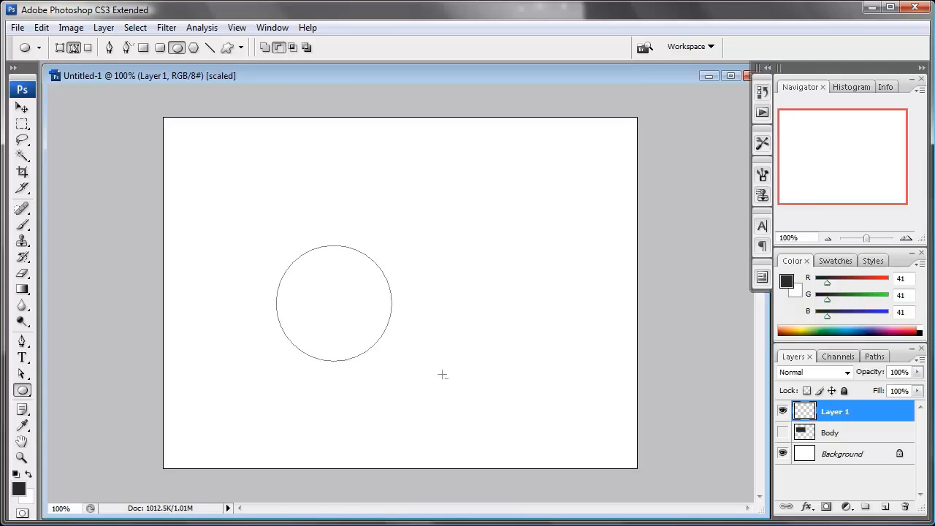
Fill the circular path with the foreground colour in Normal mode at 100% opacity
{"action": "key", "text": "p"}
{"action": "right_click", "coordinate": [313, 287]}
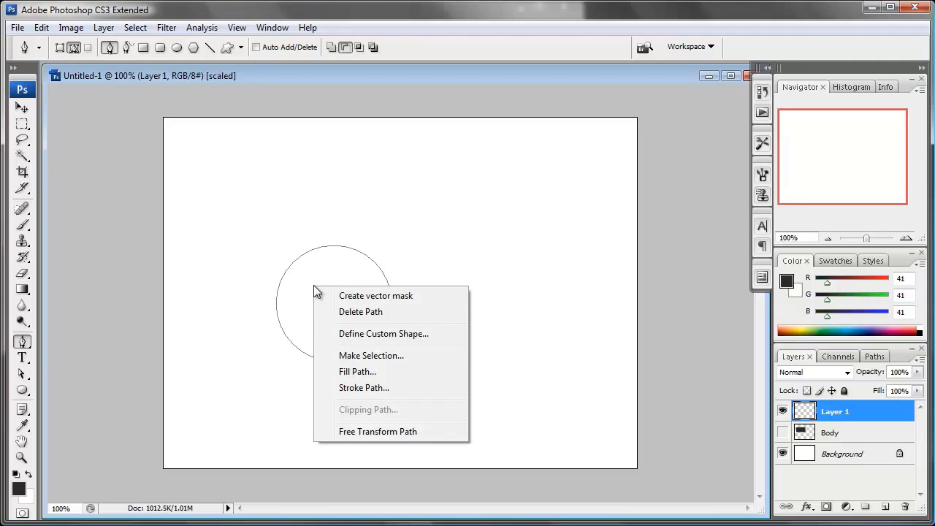
{"action": "left_click", "coordinate": [359, 372]}
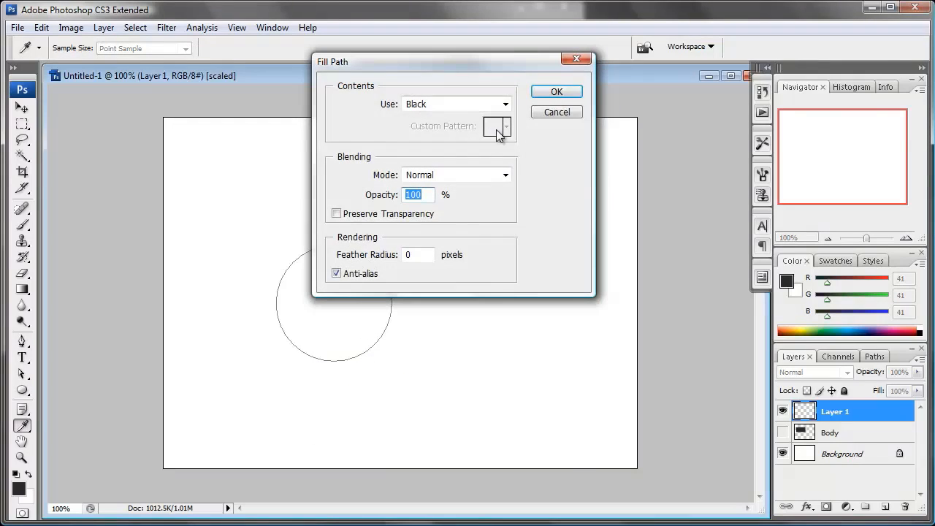
{"action": "left_click", "coordinate": [454, 103]}
{"action": "left_click", "coordinate": [444, 118]}
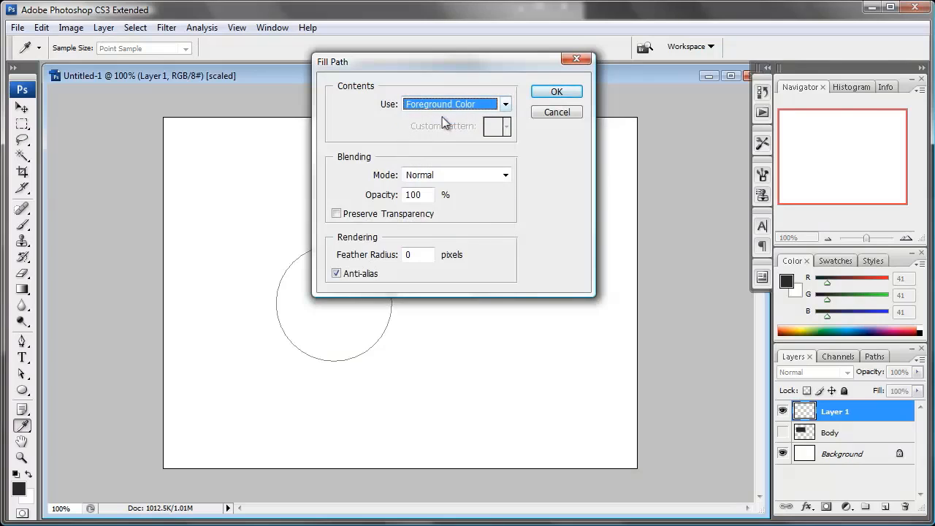
{"action": "left_click", "coordinate": [548, 91]}
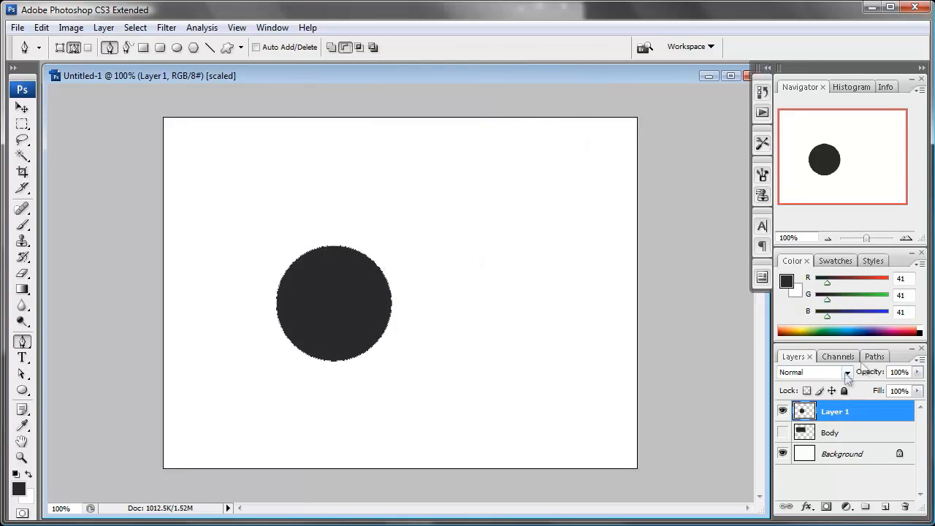
Delete the circle's work path and return to the layer list
{"action": "left_click", "coordinate": [869, 357]}
{"action": "left_click_drag", "start_coordinate": [864, 378], "coordinate": [906, 508]}
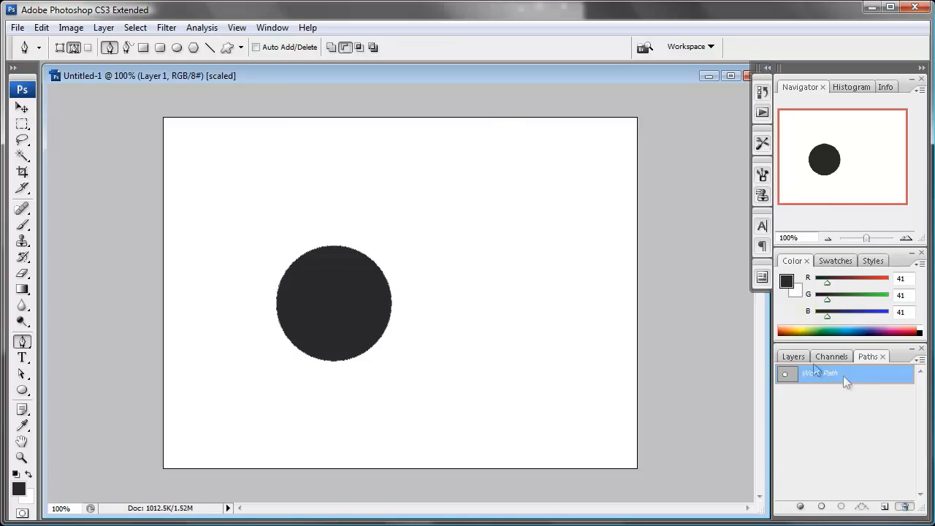
{"action": "left_click", "coordinate": [794, 357]}
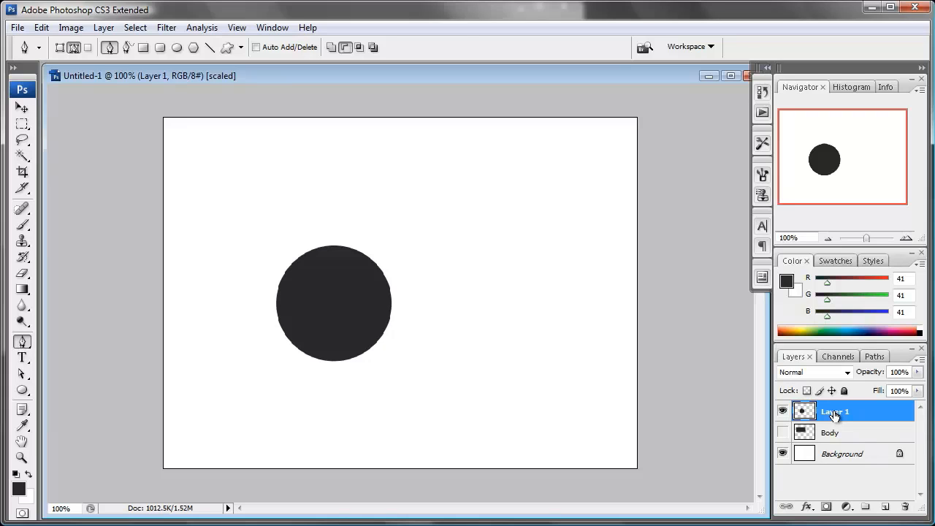
Duplicate the circle's layer and scale the copy proportionally about its centre to about 91.9%
{"action": "left_click_drag", "start_coordinate": [835, 414], "coordinate": [885, 506]}
{"action": "key", "text": "ctrl+t"}
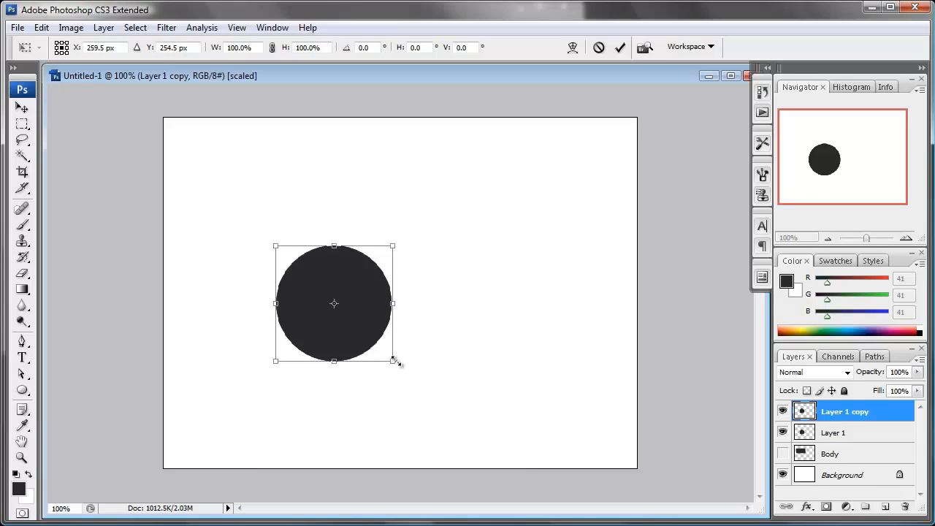
{"action": "left_click_drag", "start_coordinate": [393, 359], "coordinate": [391, 355]}
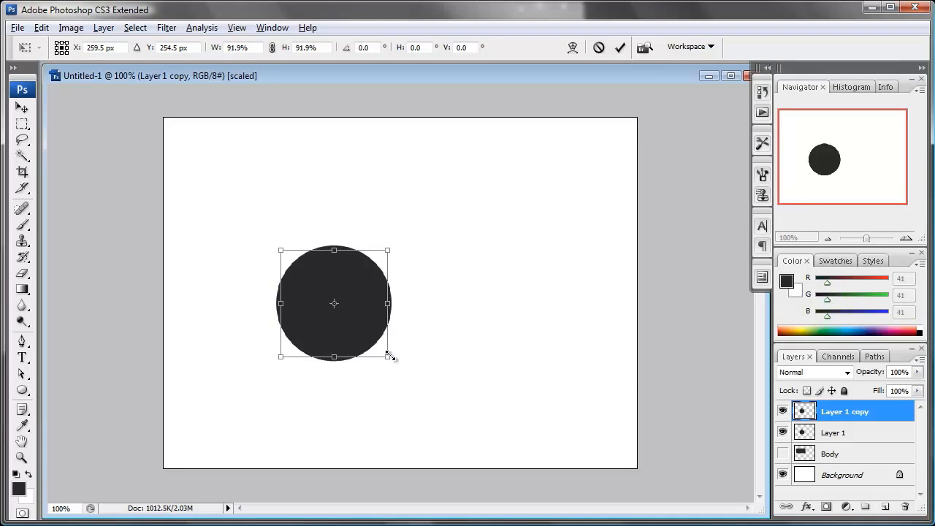
{"action": "left_click", "coordinate": [621, 47]}
{"action": "key", "text": "p"}
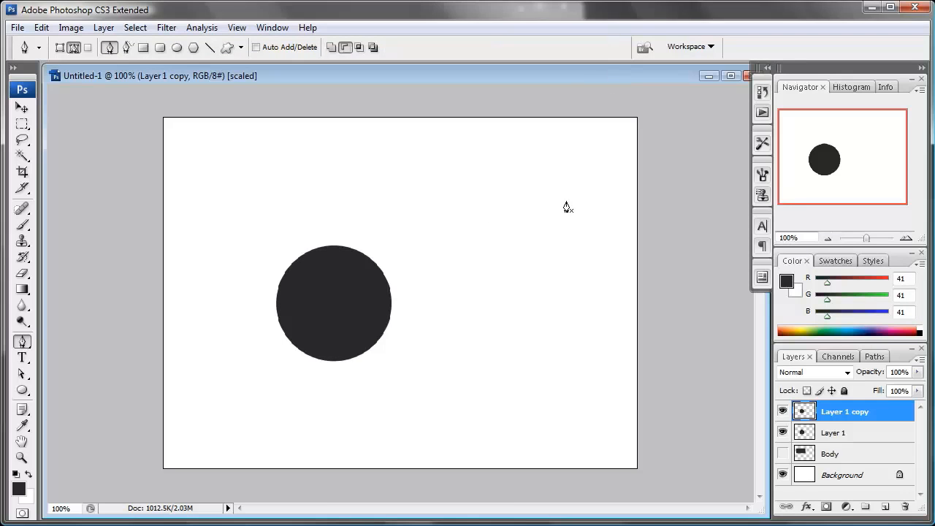
Lighten the smaller circle copy with Hue/Saturation, setting Lightness to +55
{"action": "key", "text": "ctrl+u"}
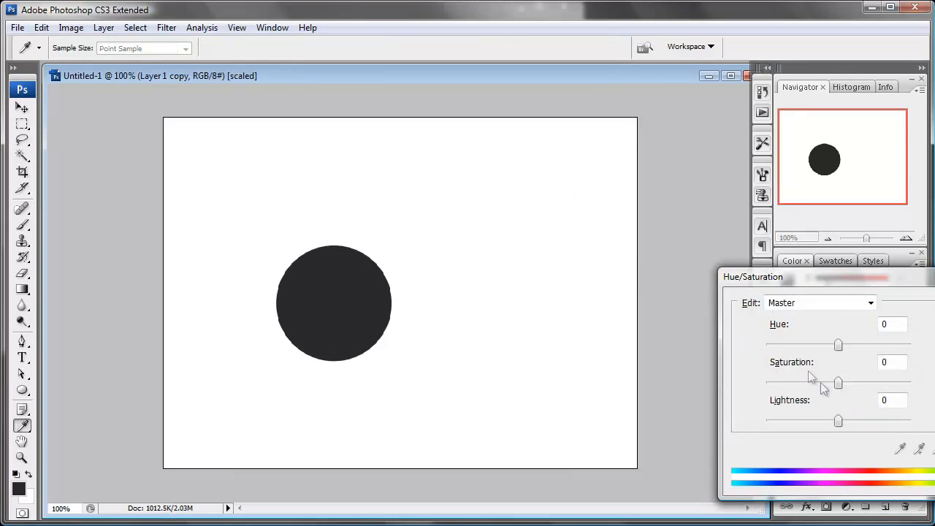
{"action": "left_click_drag", "start_coordinate": [838, 420], "coordinate": [880, 427]}
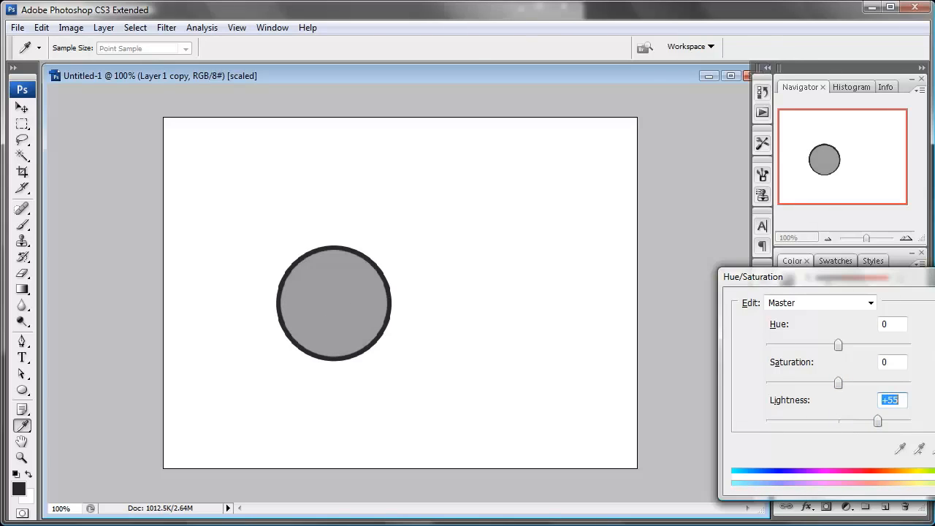
{"action": "key", "text": "p"}
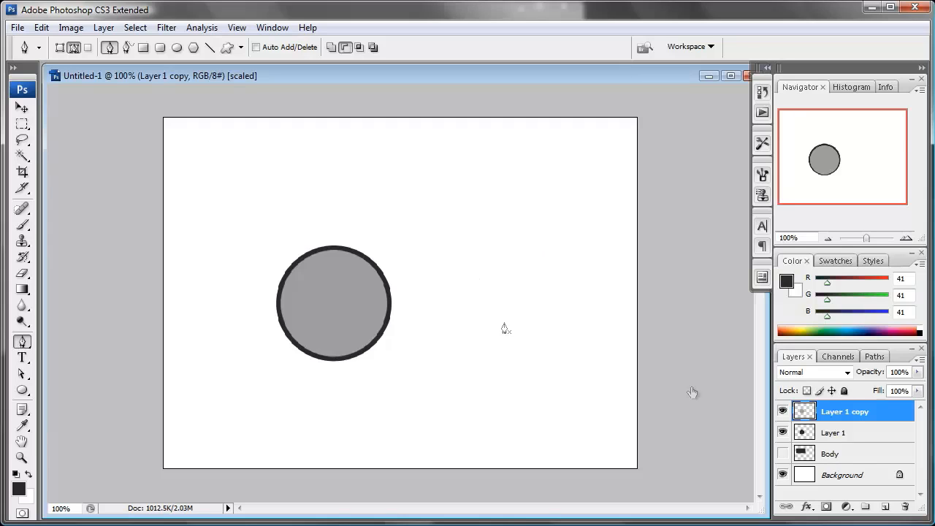
Load the grey circle as a selection, hide its layer, delete that area from the dark circle on Layer 1 and deselect
{"action": "left_click", "coordinate": [810, 415], "text": "ctrl"}
{"action": "left_click", "coordinate": [783, 411]}
{"action": "left_click", "coordinate": [838, 435]}
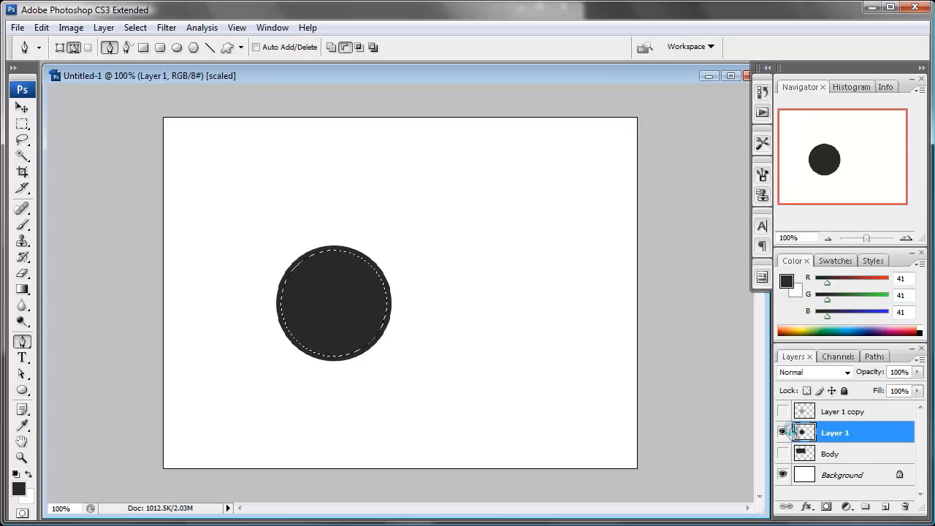
{"action": "key", "text": "Delete"}
{"action": "key", "text": "ctrl+d"}
{"action": "key", "text": "v"}
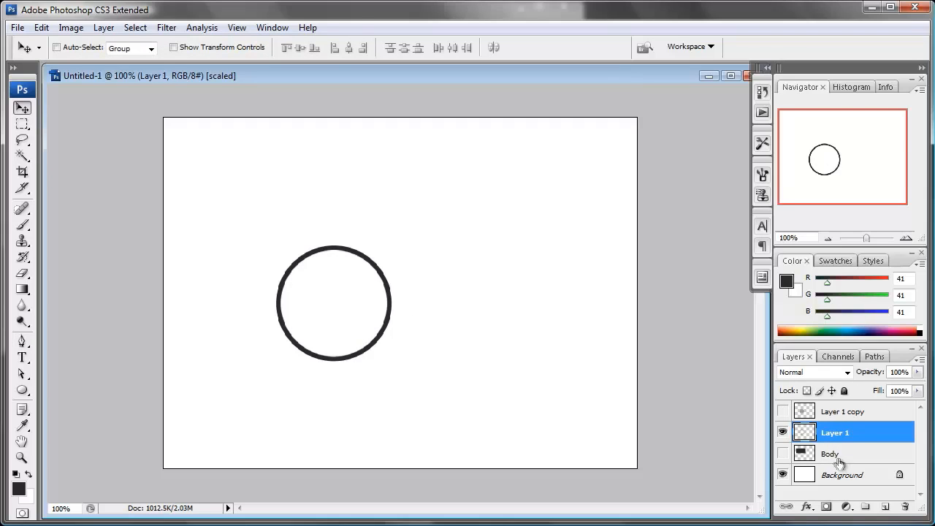
Show the Layer 1 copy circle again and scale it proportionally about its centre to about 44.6% as a hub
{"action": "left_click", "coordinate": [843, 414]}
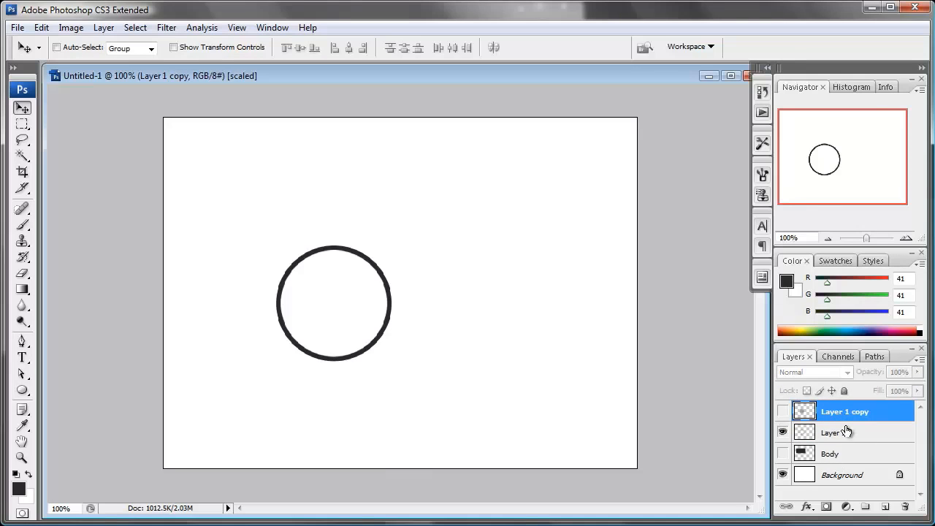
{"action": "left_click", "coordinate": [834, 436]}
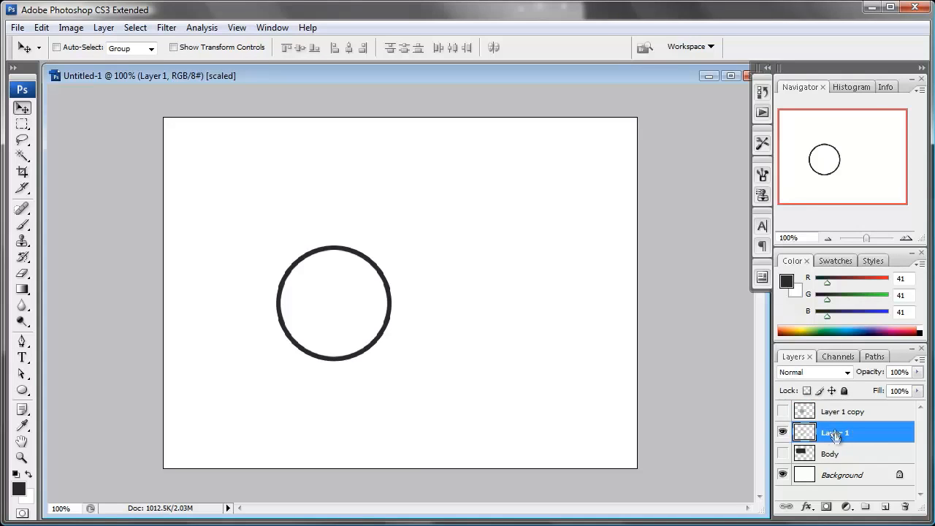
{"action": "left_click", "coordinate": [835, 418]}
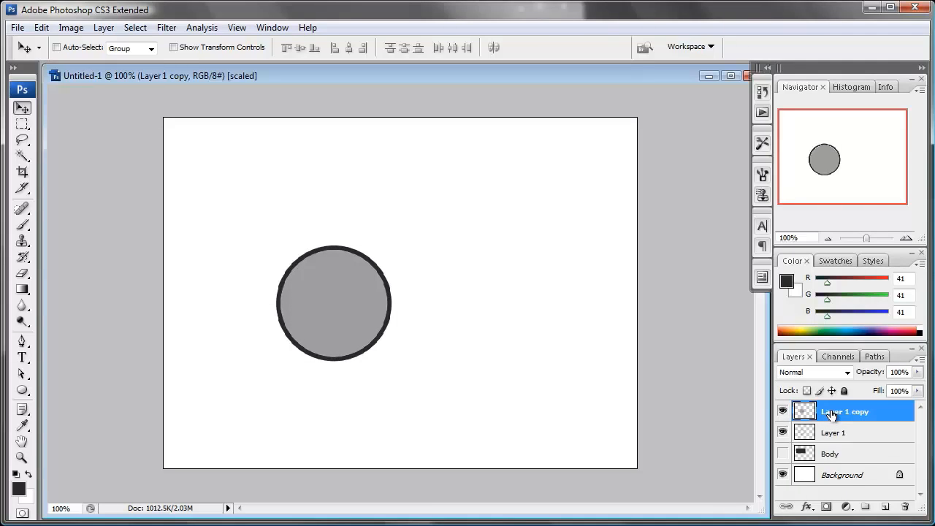
{"action": "key", "text": "ctrl+t"}
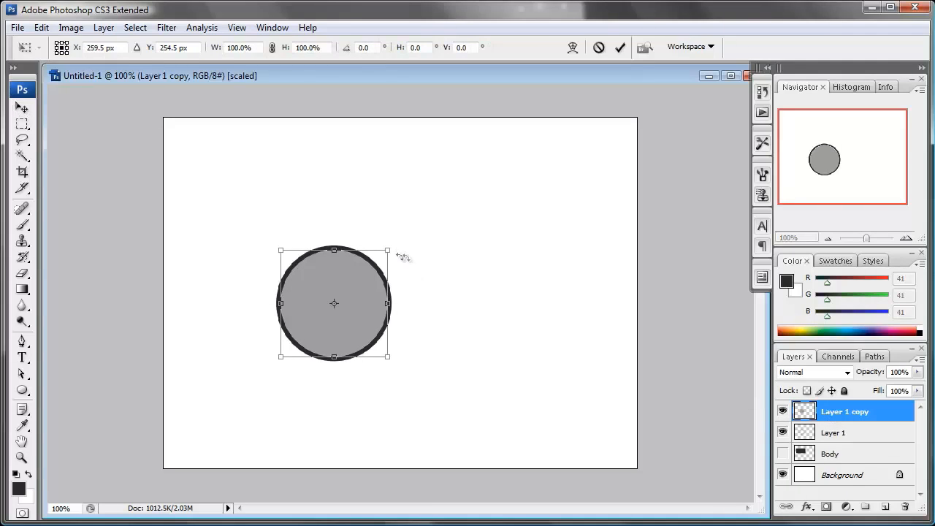
{"action": "left_click_drag", "start_coordinate": [389, 250], "coordinate": [365, 284]}
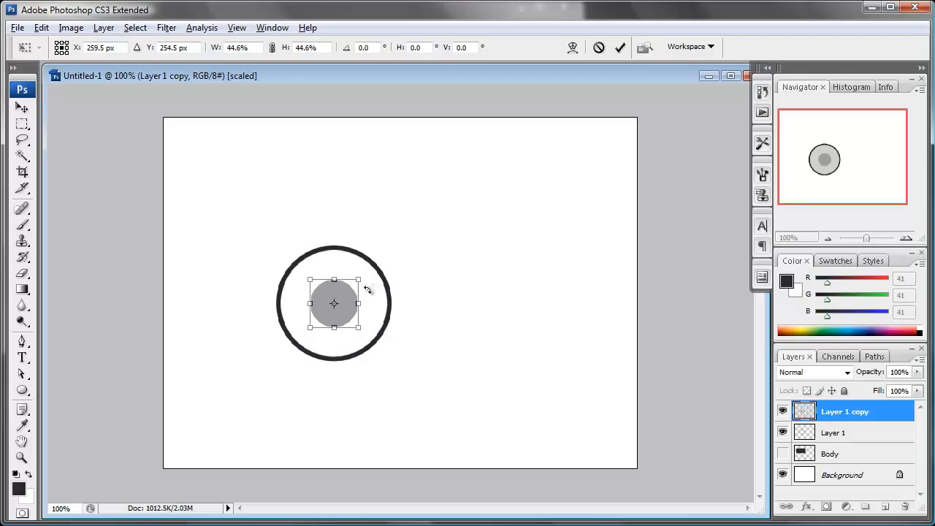
{"action": "left_click", "coordinate": [620, 47]}
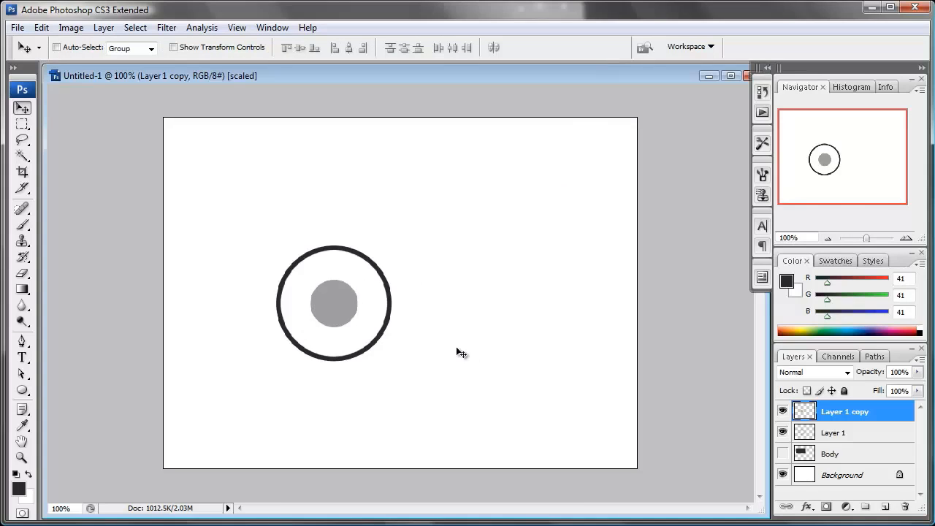
Select the small hub circle's pixels, fill them with the dark grey foreground colour and deselect
{"action": "left_click", "coordinate": [806, 414], "text": "ctrl"}
{"action": "key", "text": "shift+F5"}
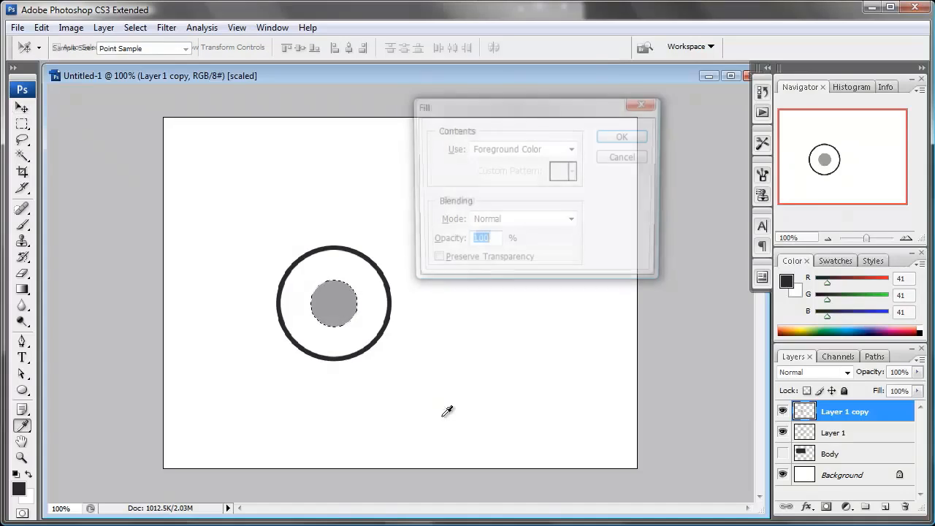
{"action": "key", "text": "Return"}
{"action": "key", "text": "ctrl+d"}
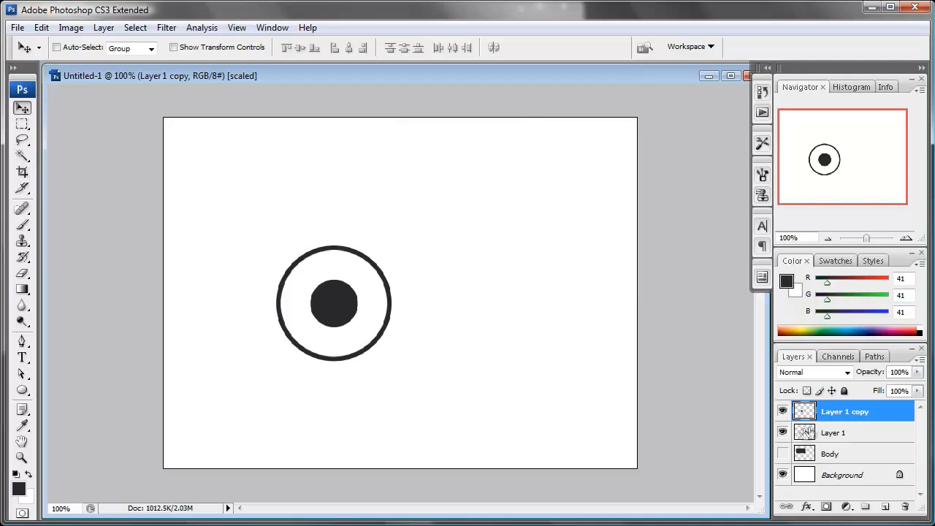
Duplicate the ring layer, place the duplicate between Layer 1 and Body, and hide it
{"action": "left_click", "coordinate": [784, 432]}
{"action": "left_click", "coordinate": [784, 432]}
{"action": "left_click", "coordinate": [783, 411]}
{"action": "left_click", "coordinate": [783, 411]}
{"action": "left_click", "coordinate": [833, 436], "text": "shift"}
{"action": "left_click_drag", "start_coordinate": [838, 436], "coordinate": [887, 507]}
{"action": "left_click_drag", "start_coordinate": [835, 435], "coordinate": [839, 471]}
{"action": "left_click", "coordinate": [784, 454]}
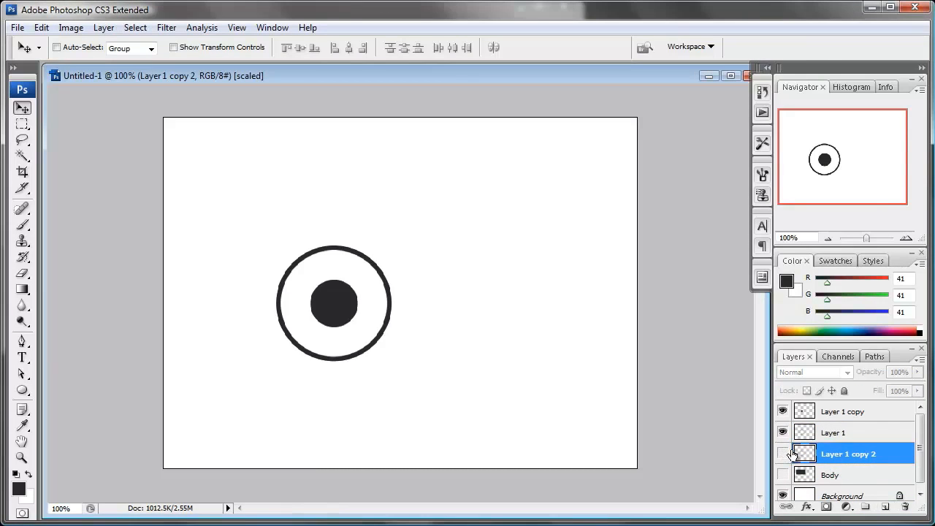
Merge the hub circle down into the ring's layer and rename the merged layer Wheel01
{"action": "left_click", "coordinate": [833, 433]}
{"action": "left_click", "coordinate": [833, 413]}
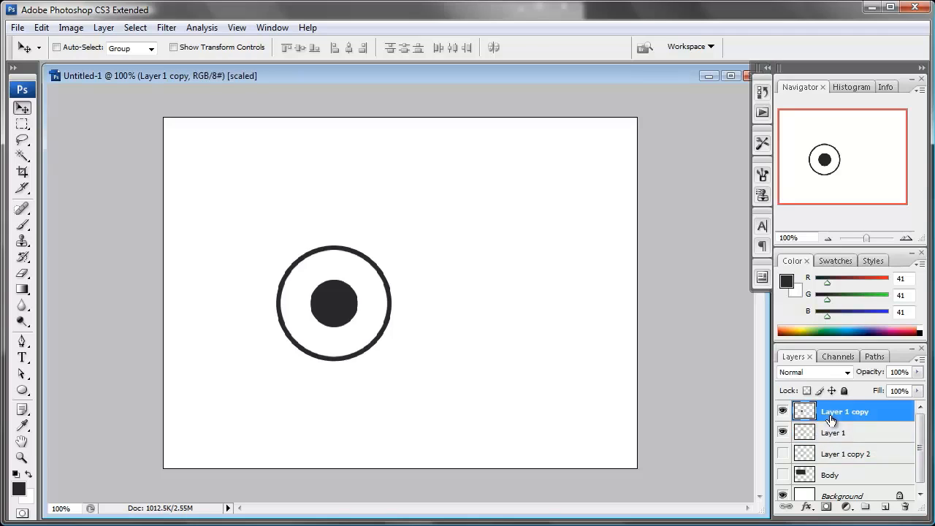
{"action": "key", "text": "ctrl+e"}
{"action": "left_click", "coordinate": [782, 412]}
{"action": "left_click", "coordinate": [783, 412]}
{"action": "double_click", "coordinate": [835, 412]}
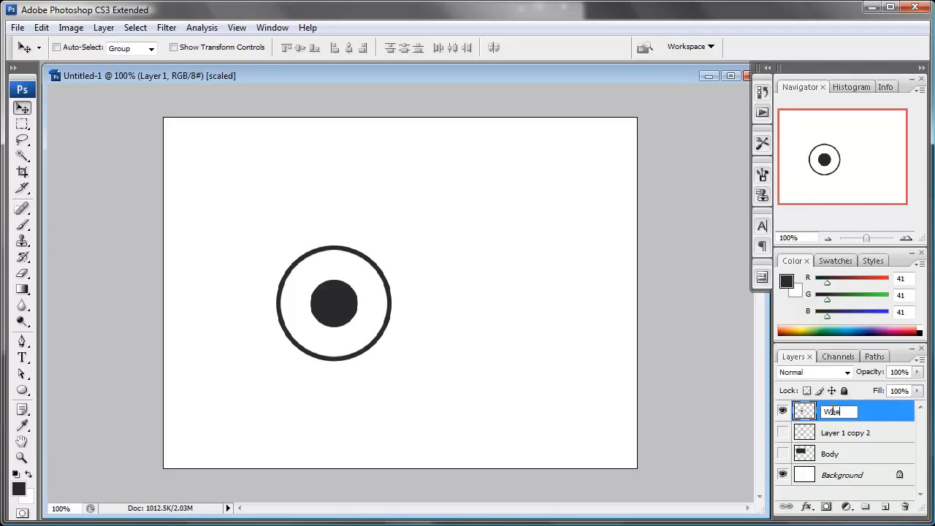
{"action": "key", "text": "Return"}
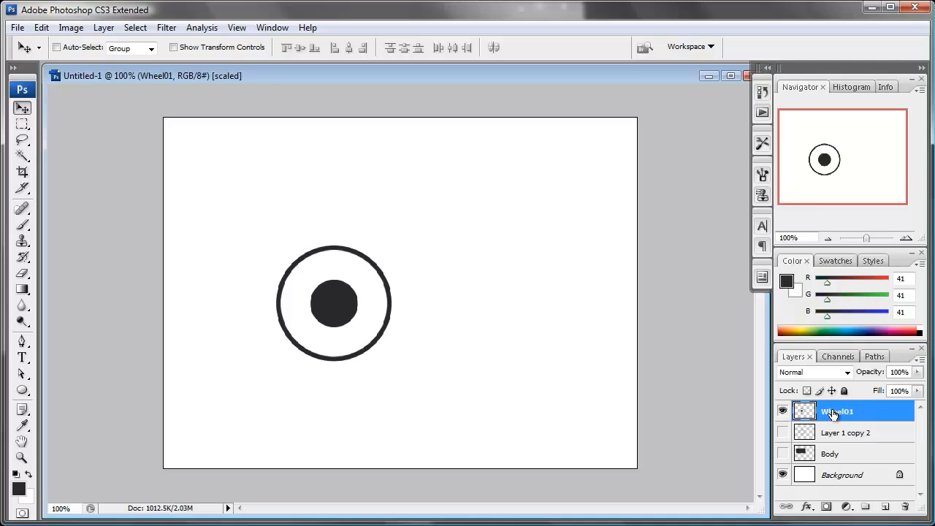
Add a new layer above Wheel01, fill a narrow vertical rectangle from rim to hub with the foreground colour and deselect
{"action": "left_click", "coordinate": [885, 506]}
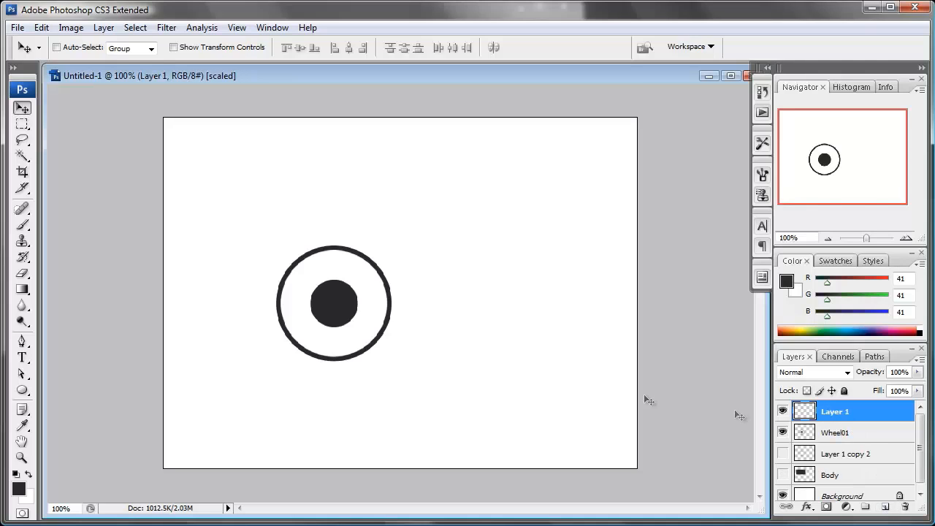
{"action": "left_click", "coordinate": [23, 125]}
{"action": "left_click", "coordinate": [24, 130]}
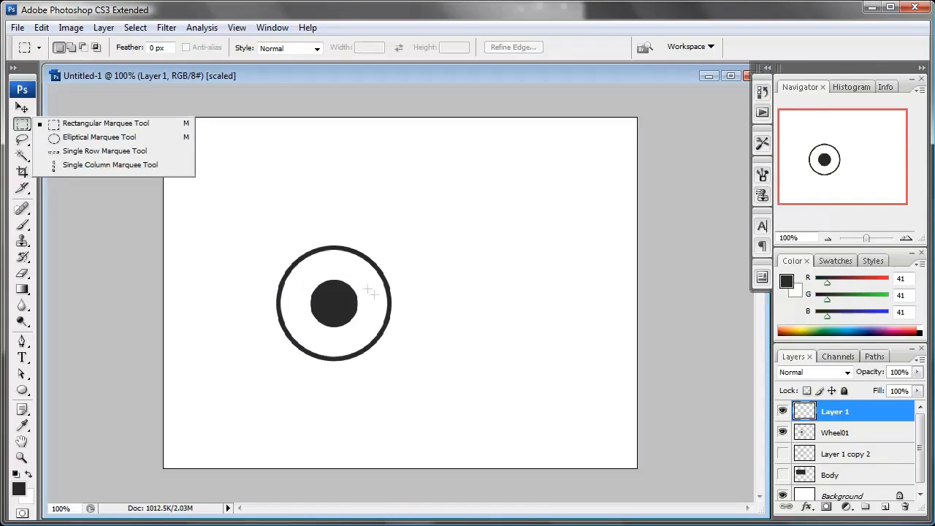
{"action": "left_click_drag", "start_coordinate": [331, 247], "coordinate": [339, 284]}
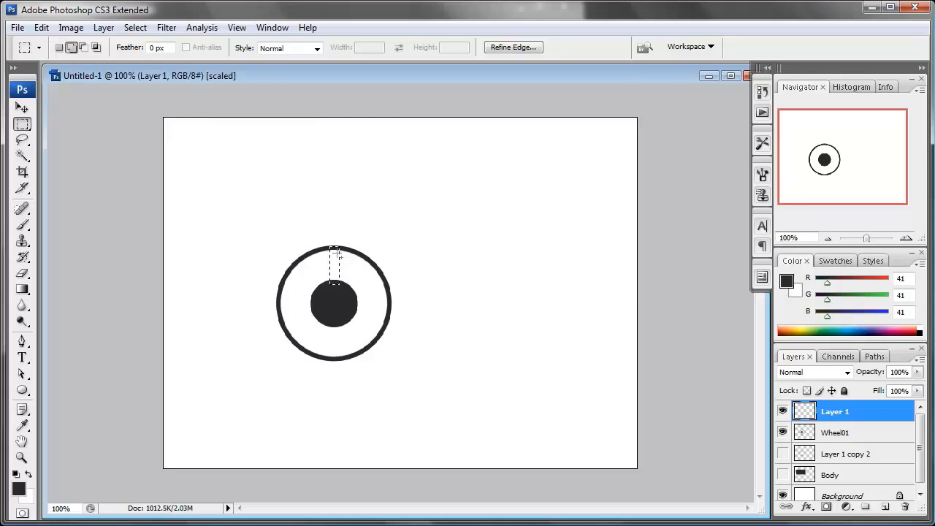
{"action": "key", "text": "shift+F5"}
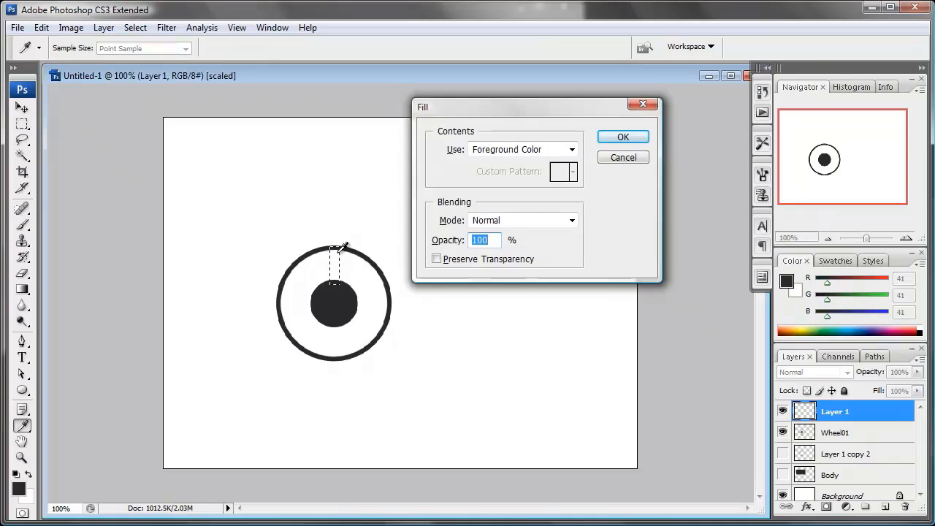
{"action": "key", "text": "Return"}
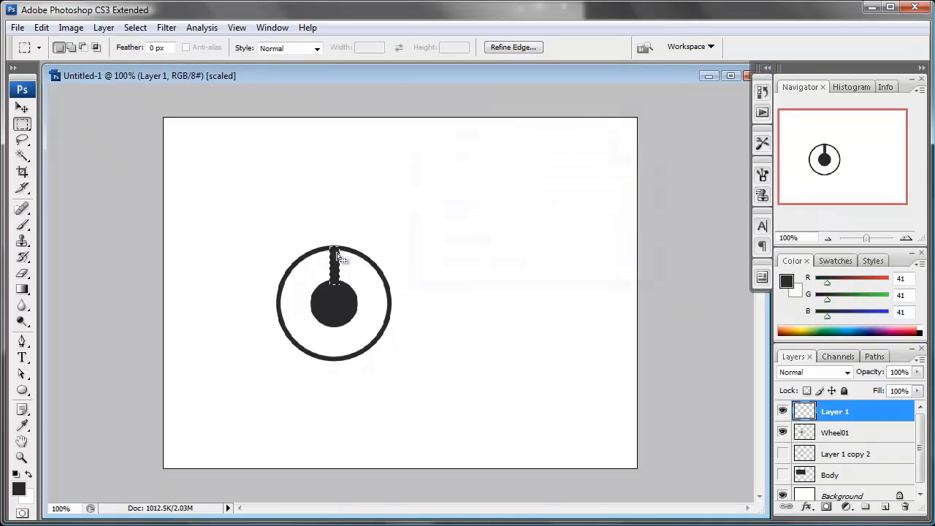
{"action": "key", "text": "ctrl+d"}
{"action": "key", "text": "v"}
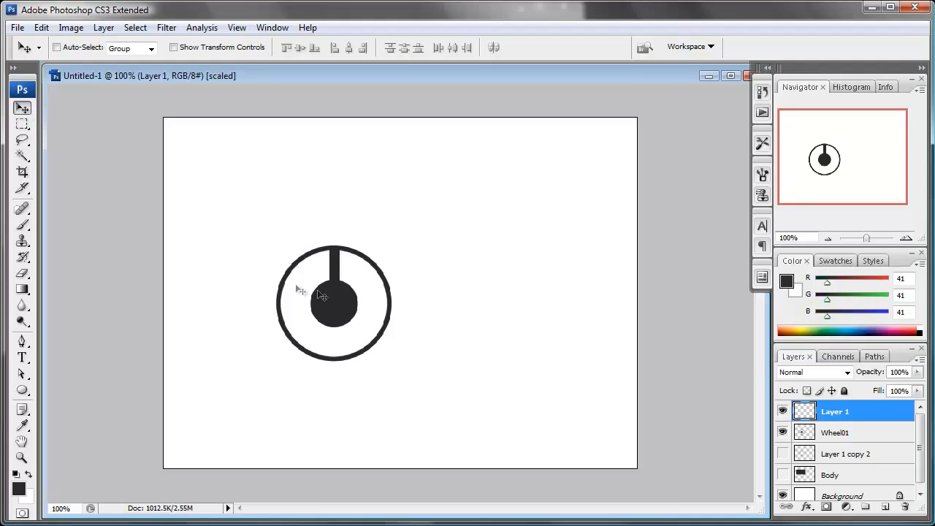
Apply a Perspective transform to the Layer 1 spoke, widening its hub end to about 183% width
{"action": "key", "text": "ctrl+t"}
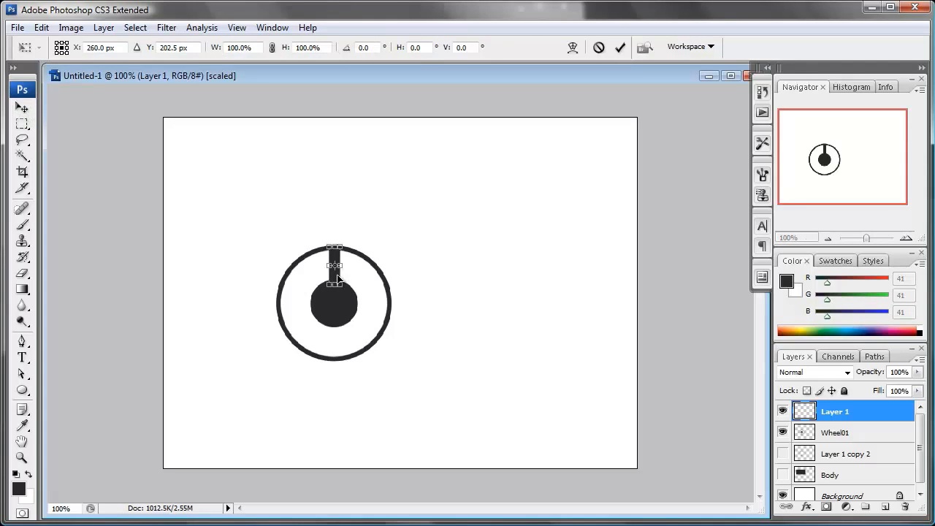
{"action": "key", "text": "ctrl+plus"}
{"action": "left_click_drag", "start_coordinate": [336, 278], "coordinate": [354, 333]}
{"action": "right_click", "coordinate": [332, 290]}
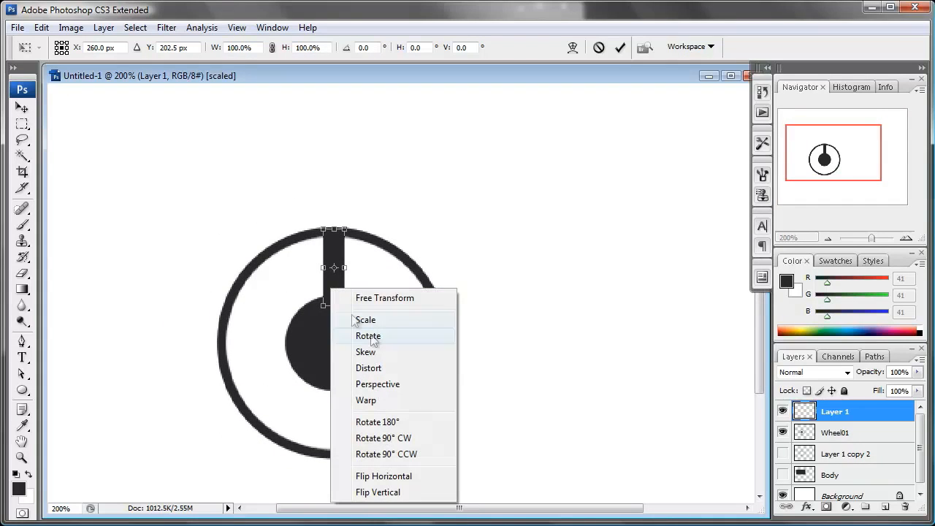
{"action": "left_click", "coordinate": [391, 387]}
{"action": "left_click_drag", "start_coordinate": [345, 309], "coordinate": [352, 311]}
{"action": "left_click_drag", "start_coordinate": [353, 307], "coordinate": [354, 308]}
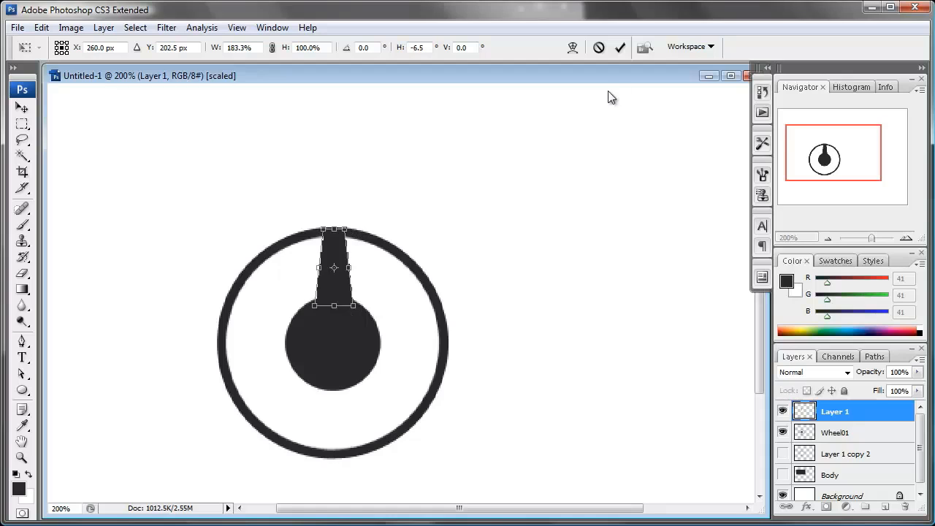
{"action": "left_click", "coordinate": [620, 47]}
Duplicate the tapered spoke layer until there are four copies of it
{"action": "left_click_drag", "start_coordinate": [848, 413], "coordinate": [885, 507]}
{"action": "left_click_drag", "start_coordinate": [867, 458], "coordinate": [885, 506]}
{"action": "left_click_drag", "start_coordinate": [854, 413], "coordinate": [885, 506]}
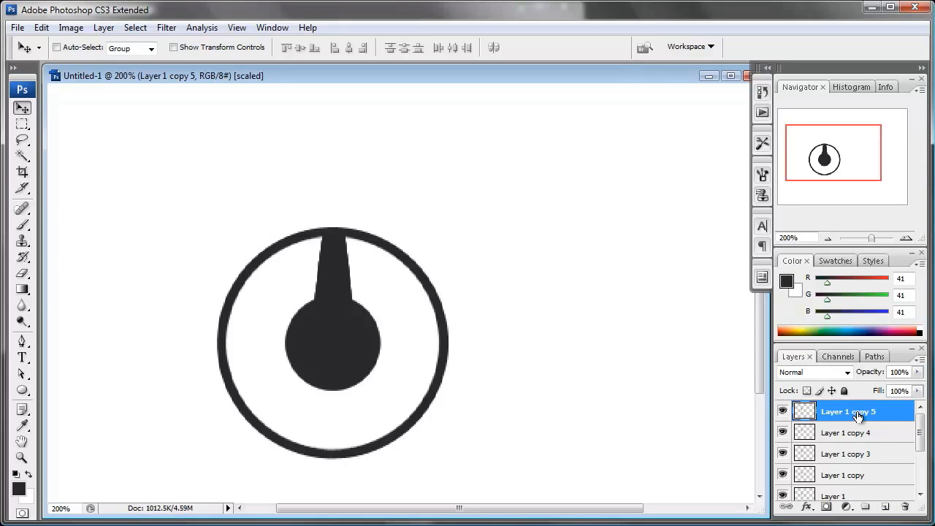
Rotate Layer 1 copy 5 by about -72° and position it as the left spoke between hub and rim
{"action": "key", "text": "ctrl+t"}
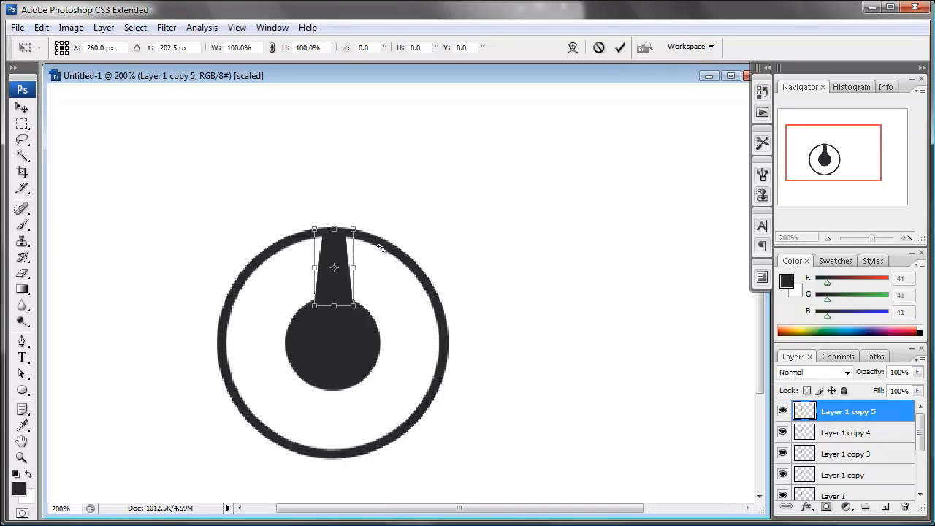
{"action": "left_click_drag", "start_coordinate": [306, 216], "coordinate": [236, 242]}
{"action": "left_click_drag", "start_coordinate": [349, 285], "coordinate": [294, 321]}
{"action": "left_click_drag", "start_coordinate": [222, 280], "coordinate": [196, 312]}
{"action": "left_click_drag", "start_coordinate": [304, 301], "coordinate": [293, 316]}
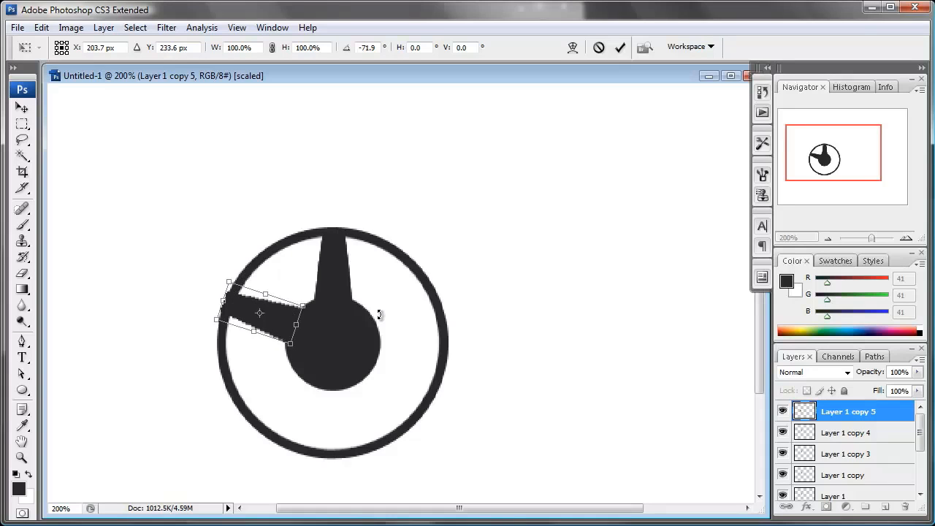
{"action": "key", "text": "Right"}
{"action": "key", "text": "Right"}
{"action": "key", "text": "Right"}
{"action": "key", "text": "Down"}
{"action": "key", "text": "Down"}
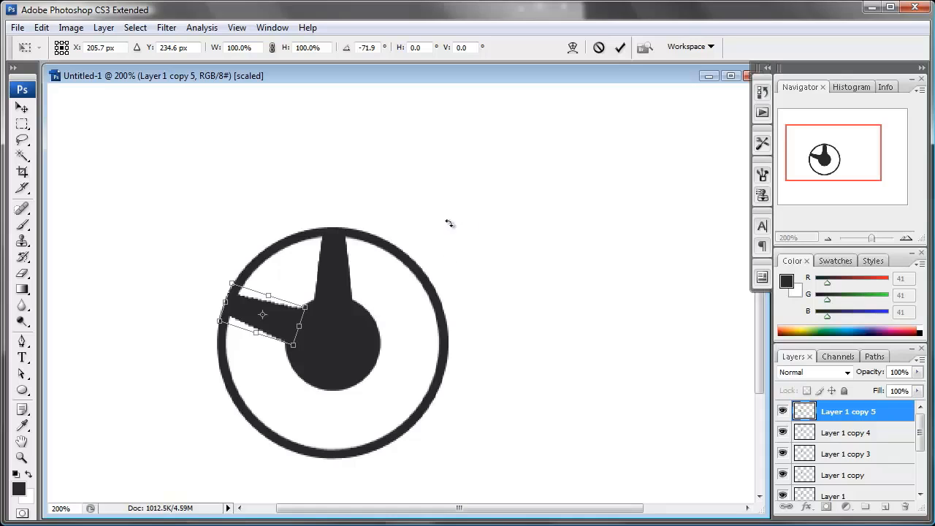
{"action": "left_click", "coordinate": [620, 48]}
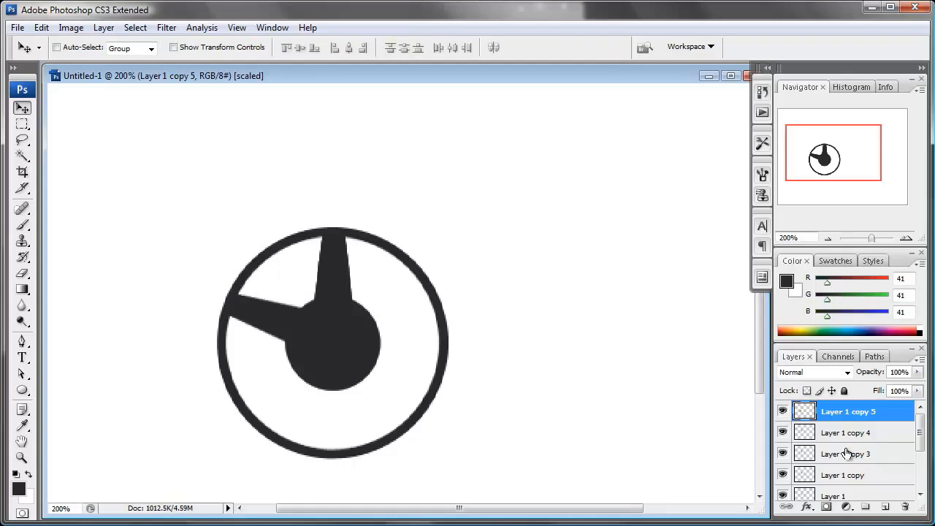
Delete the Layer 1 copy 4 spoke layer and select Layer 1 copy 5
{"action": "left_click", "coordinate": [783, 432]}
{"action": "left_click", "coordinate": [870, 438]}
{"action": "left_click_drag", "start_coordinate": [860, 437], "coordinate": [905, 506]}
{"action": "left_click", "coordinate": [859, 416]}
Duplicate the left spoke, flip the duplicate horizontally and move it to the matching place on the right side of the hub
{"action": "left_click_drag", "start_coordinate": [855, 424], "coordinate": [888, 506]}
{"action": "left_click", "coordinate": [41, 27]}
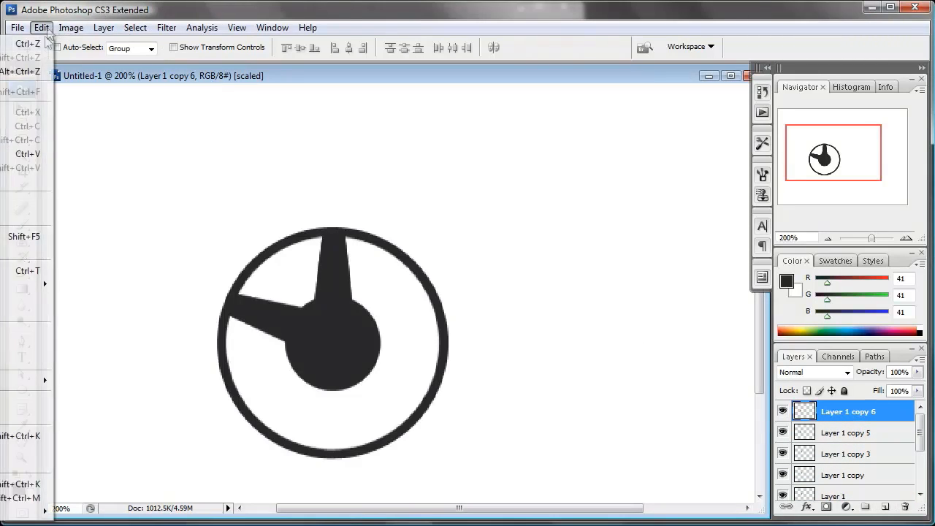
{"action": "mouse_move", "coordinate": [31, 292]}
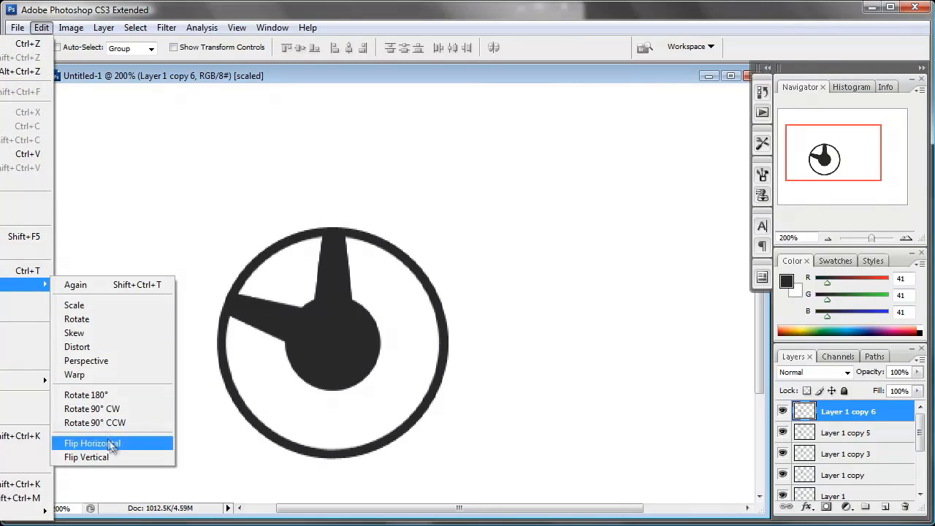
{"action": "left_click", "coordinate": [108, 438]}
{"action": "left_click_drag", "start_coordinate": [291, 332], "coordinate": [398, 323]}
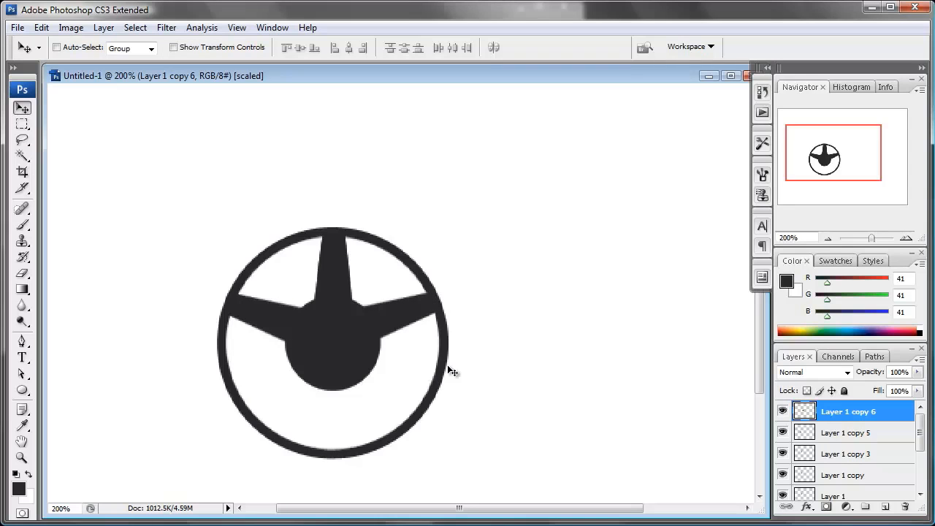
Nudge the right spoke horizontally so it lines up with the hub and rim symmetrically to the left one
{"action": "key", "text": "ctrl+plus"}
{"action": "key", "text": "ctrl+plus"}
{"action": "left_click_drag", "start_coordinate": [382, 366], "coordinate": [464, 300]}
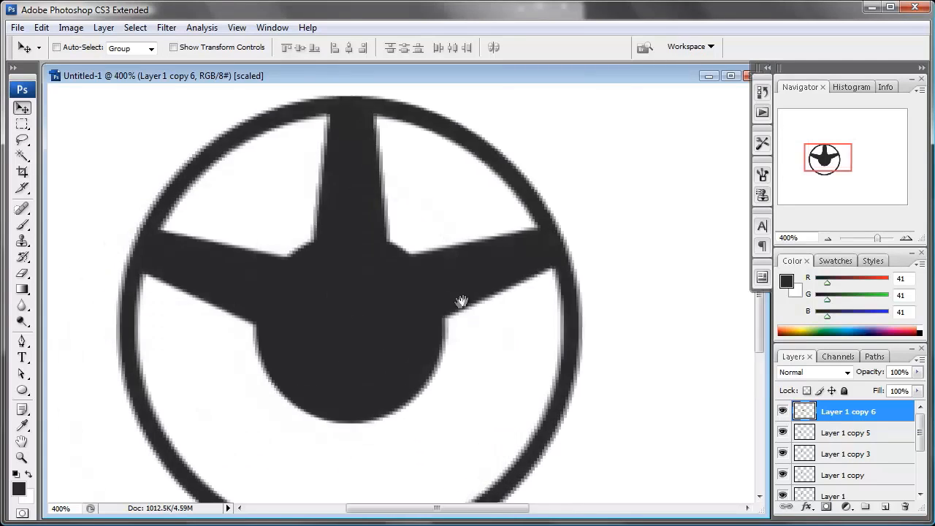
{"action": "key", "text": "shift+Right"}
{"action": "key", "text": "shift+Left"}
{"action": "key", "text": "Right"}
{"action": "key", "text": "Right"}
{"action": "key", "text": "Right"}
{"action": "key", "text": "Right"}
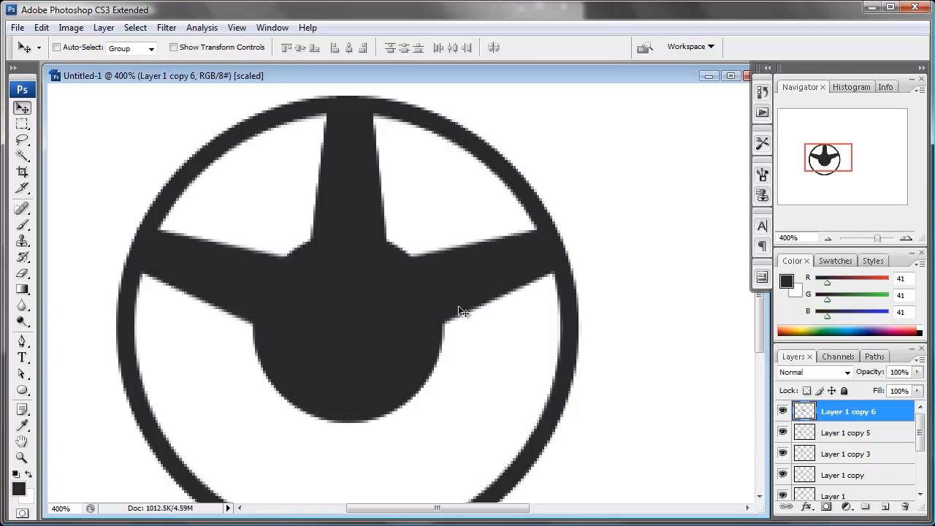
{"action": "key", "text": "ctrl+minus"}
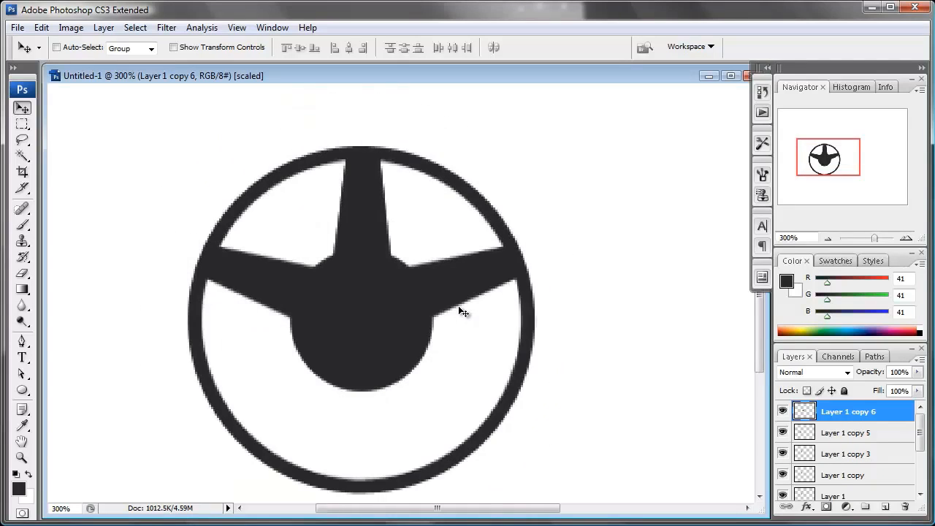
Merge the right spoke's layer down into Layer 1 copy 5 and hide the merged side spokes
{"action": "left_click_drag", "start_coordinate": [658, 407], "coordinate": [649, 377]}
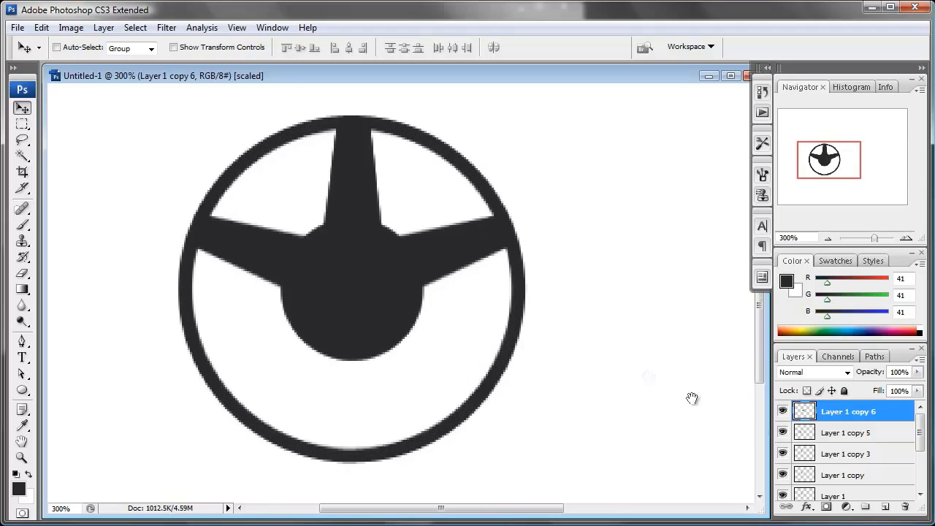
{"action": "left_click", "coordinate": [783, 432]}
{"action": "left_click", "coordinate": [783, 433]}
{"action": "left_click", "coordinate": [782, 412]}
{"action": "left_click", "coordinate": [783, 412]}
{"action": "key", "text": "Delete"}
{"action": "left_click", "coordinate": [782, 412]}
{"action": "left_click", "coordinate": [782, 411]}
{"action": "left_click", "coordinate": [783, 412]}
{"action": "left_click", "coordinate": [783, 413]}
{"action": "left_click", "coordinate": [783, 412]}
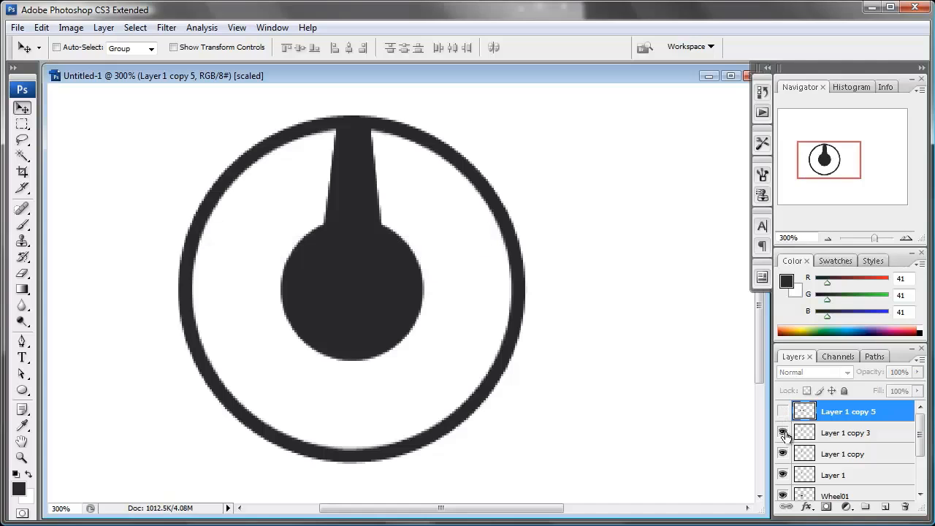
Rotate the Layer 1 copy 3 spoke, place it between the hub and the lower-left rim, and show the side spokes again
{"action": "left_click", "coordinate": [784, 433]}
{"action": "left_click", "coordinate": [804, 436]}
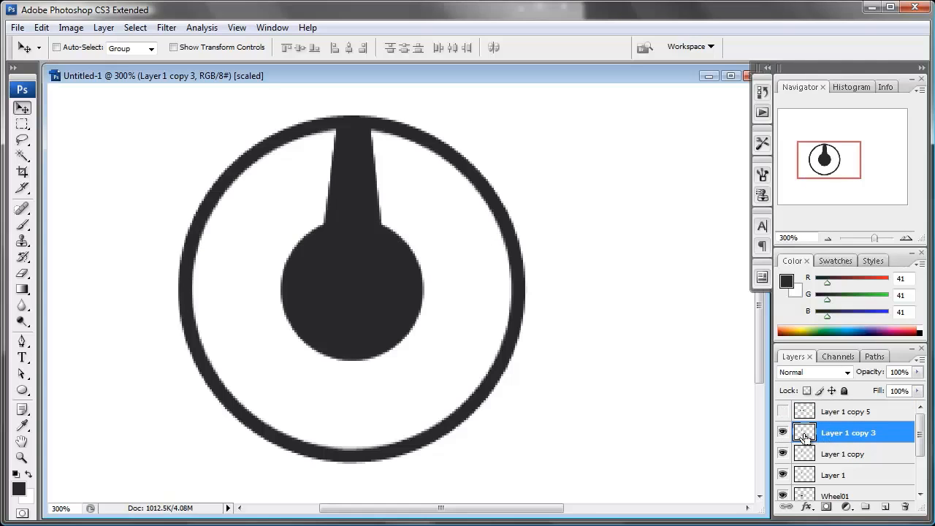
{"action": "key", "text": "ctrl+t"}
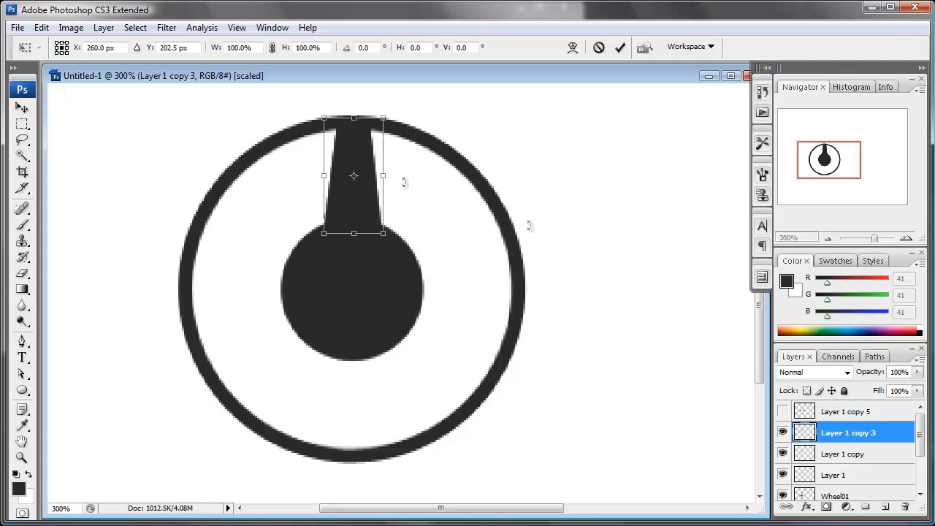
{"action": "left_click_drag", "start_coordinate": [421, 113], "coordinate": [232, 175]}
{"action": "left_click", "coordinate": [620, 46]}
{"action": "left_click_drag", "start_coordinate": [402, 198], "coordinate": [382, 418]}
{"action": "left_click", "coordinate": [784, 412]}
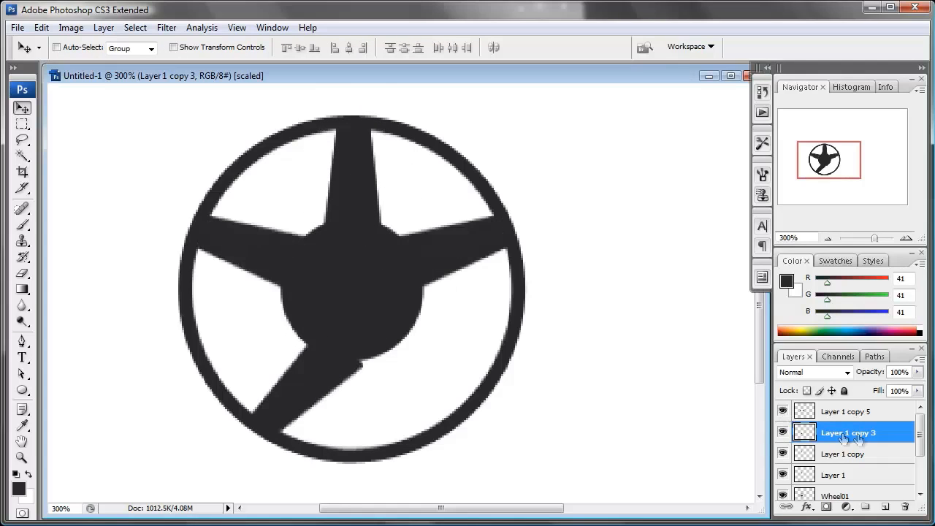
{"action": "left_click_drag", "start_coordinate": [338, 338], "coordinate": [304, 336]}
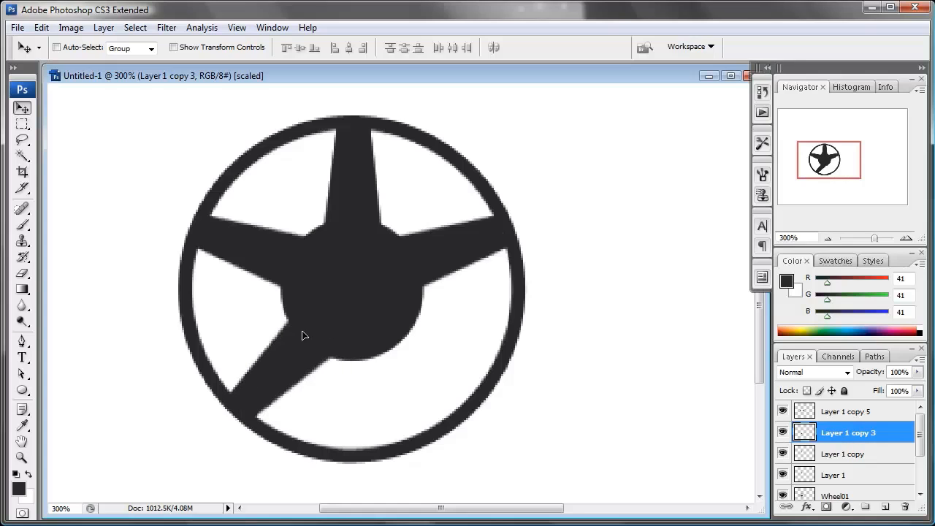
Delete the redundant Layer 1 copy layer and select Layer 1 copy 3
{"action": "left_click", "coordinate": [784, 454]}
{"action": "left_click", "coordinate": [784, 454]}
{"action": "left_click", "coordinate": [862, 458]}
{"action": "left_click_drag", "start_coordinate": [853, 458], "coordinate": [905, 506]}
{"action": "left_click", "coordinate": [783, 454]}
{"action": "left_click", "coordinate": [782, 454]}
{"action": "left_click", "coordinate": [848, 435]}
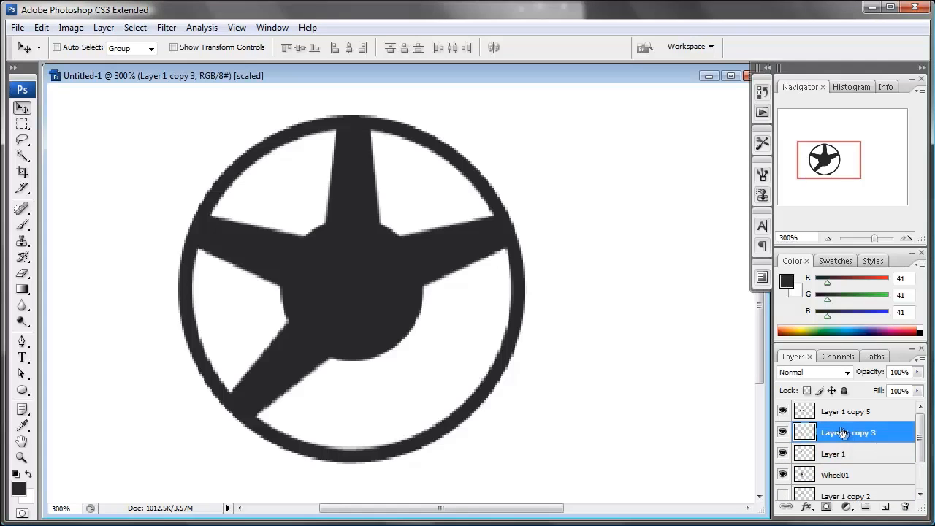
{"action": "left_click", "coordinate": [42, 27]}
{"action": "mouse_move", "coordinate": [1, 285]}
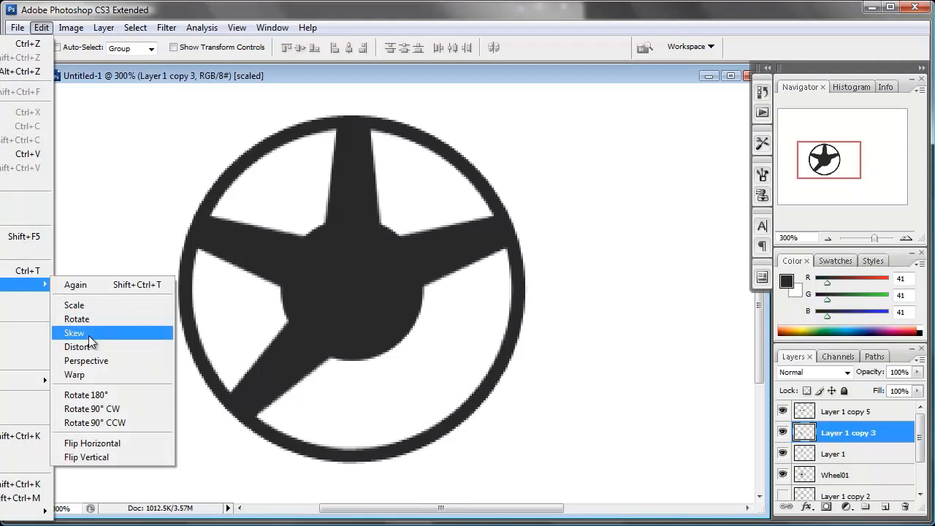
{"action": "left_click", "coordinate": [122, 442]}
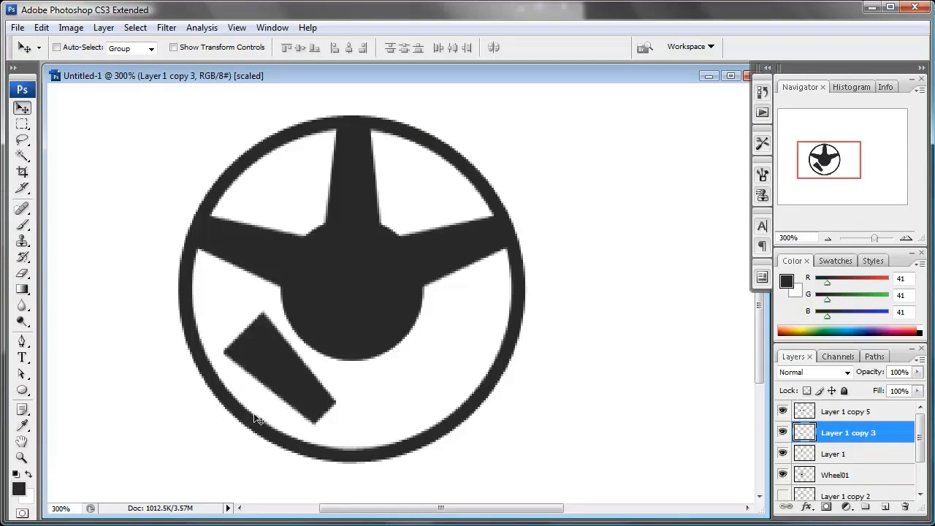
{"action": "key", "text": "ctrl+z"}
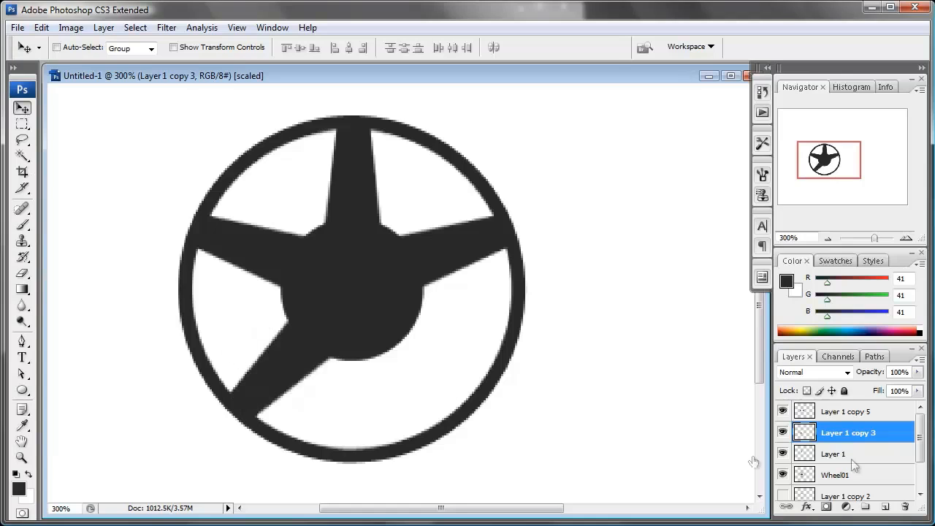
Duplicate the lower-left spoke, flip the duplicate horizontally and move it between the hub and the lower-right rim
{"action": "left_click_drag", "start_coordinate": [862, 431], "coordinate": [885, 507]}
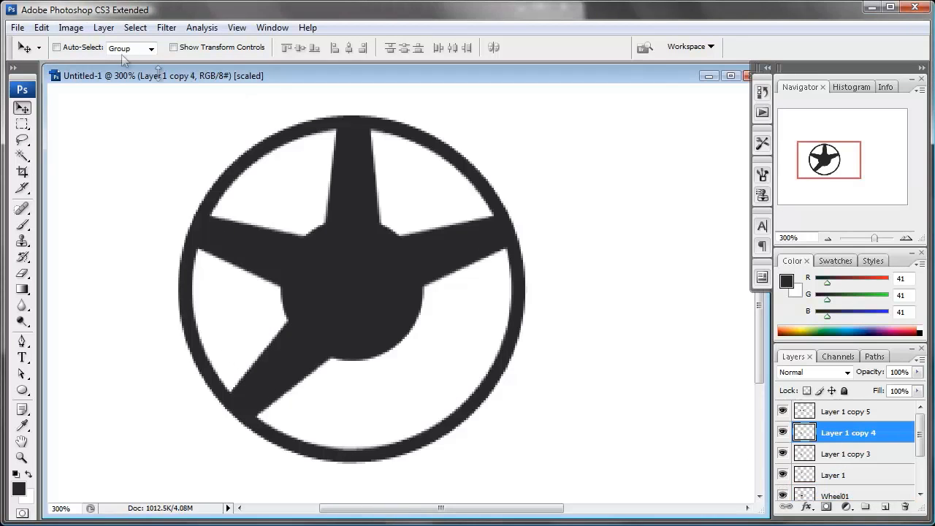
{"action": "left_click", "coordinate": [41, 27]}
{"action": "mouse_move", "coordinate": [33, 285]}
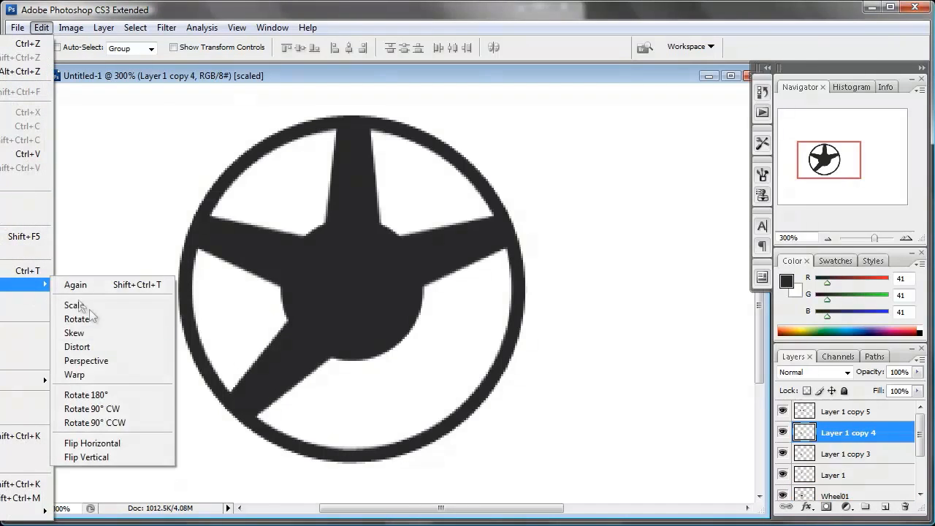
{"action": "left_click", "coordinate": [128, 443]}
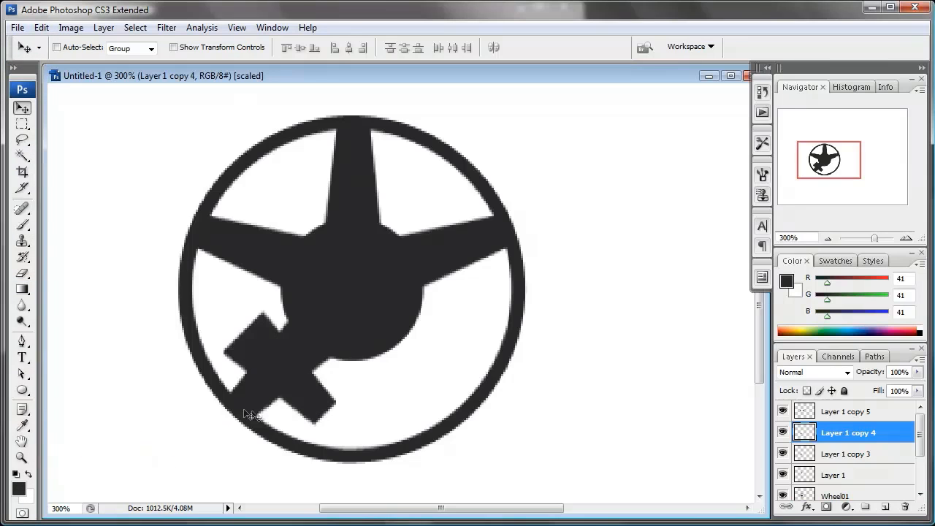
{"action": "left_click_drag", "start_coordinate": [306, 374], "coordinate": [427, 388]}
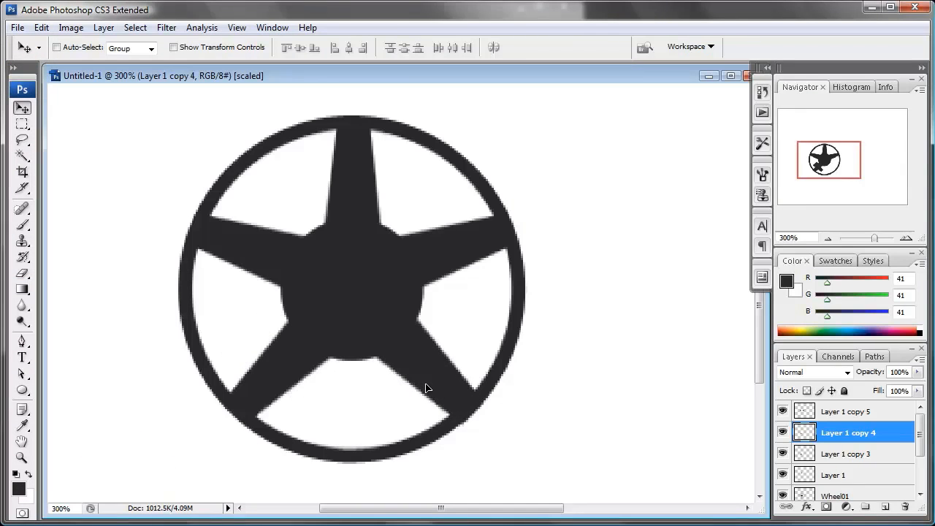
Check each spoke layer by toggling its visibility and merge Layer 1 copy 5 and Layer 1 copy 4 down into Layer 1 copy 3
{"action": "left_click", "coordinate": [855, 413]}
{"action": "left_click", "coordinate": [782, 412]}
{"action": "left_click", "coordinate": [782, 411]}
{"action": "left_click", "coordinate": [782, 432]}
{"action": "left_click", "coordinate": [782, 432]}
{"action": "left_click", "coordinate": [782, 454]}
{"action": "left_click", "coordinate": [782, 454]}
{"action": "left_click", "coordinate": [782, 475]}
{"action": "left_click", "coordinate": [782, 475]}
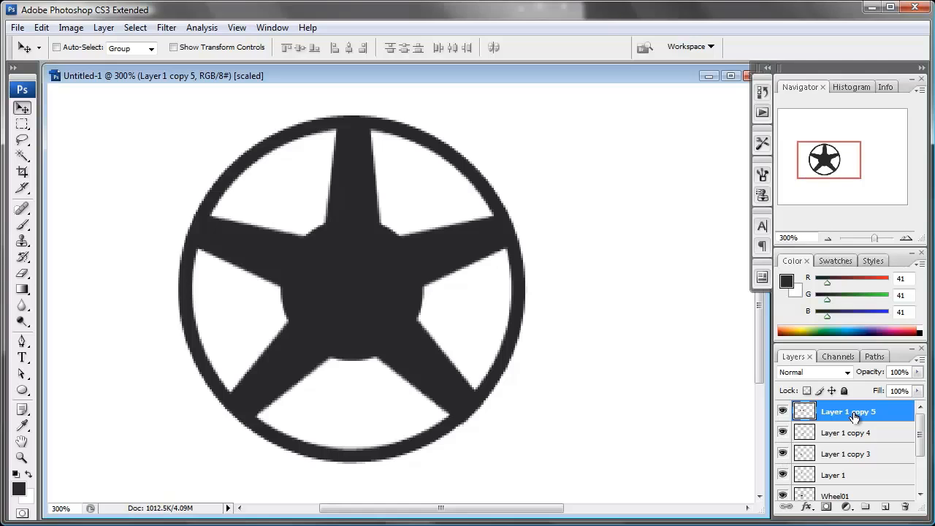
{"action": "key", "text": "ctrl+e"}
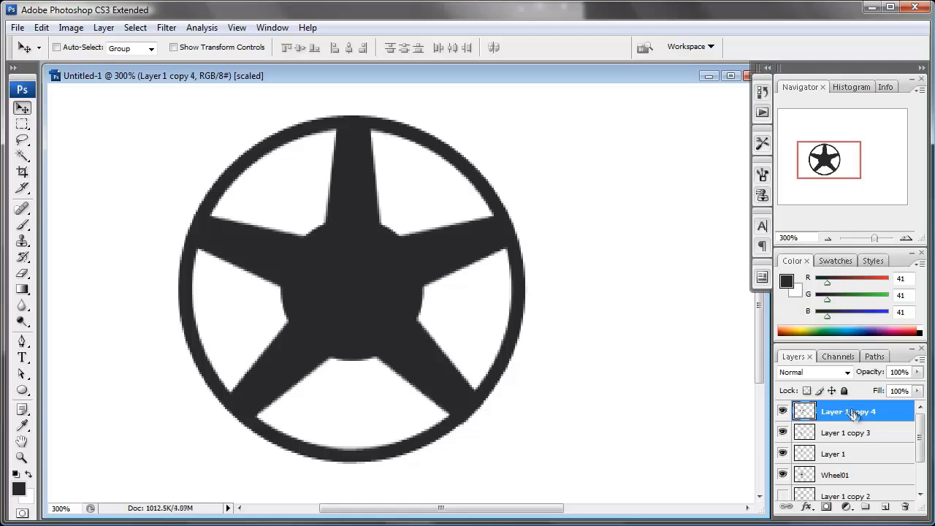
{"action": "key", "text": "ctrl+e"}
Merge the combined spokes and the Layer 1 spoke down into Wheel01
{"action": "left_click", "coordinate": [782, 411]}
{"action": "left_click", "coordinate": [782, 432]}
{"action": "left_click", "coordinate": [782, 432]}
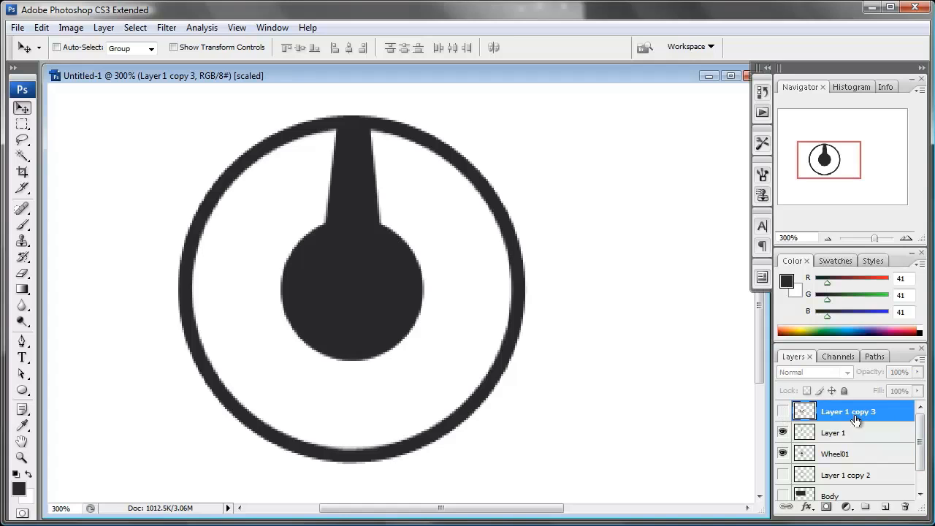
{"action": "left_click", "coordinate": [782, 411]}
{"action": "key", "text": "ctrl+e"}
{"action": "key", "text": "ctrl+e"}
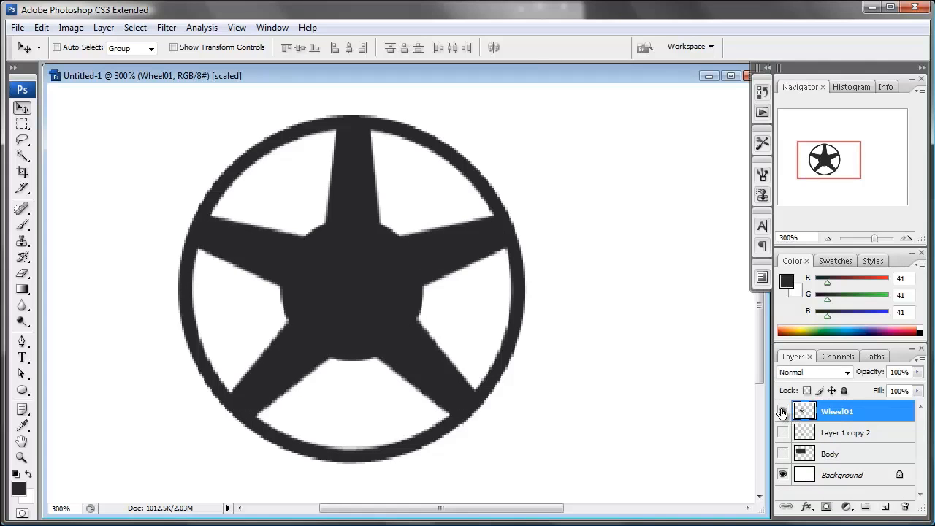
Hide the finished Wheel01 layer, then show and select Layer 1 copy 2
{"action": "left_click", "coordinate": [782, 412]}
{"action": "left_click", "coordinate": [782, 411]}
{"action": "left_click", "coordinate": [782, 411]}
{"action": "left_click", "coordinate": [782, 411]}
{"action": "key", "text": "ctrl+alt+0"}
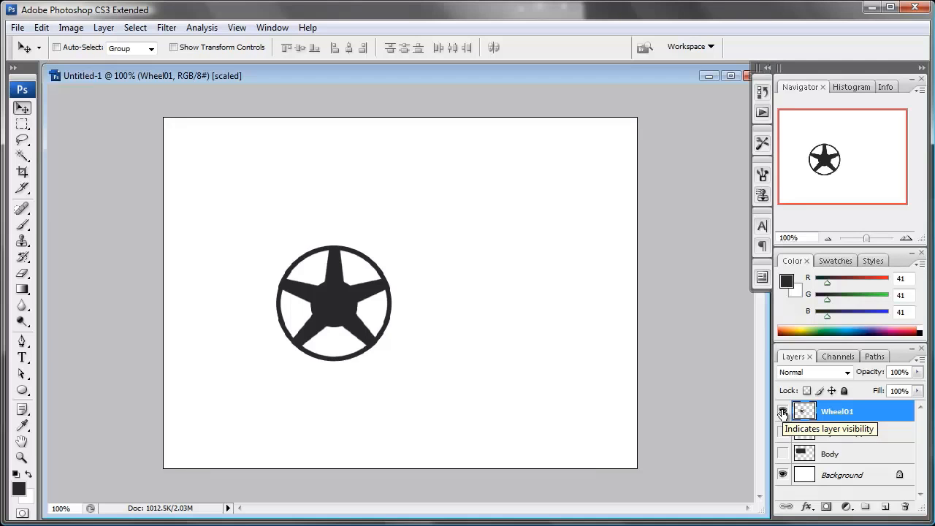
{"action": "left_click", "coordinate": [782, 412]}
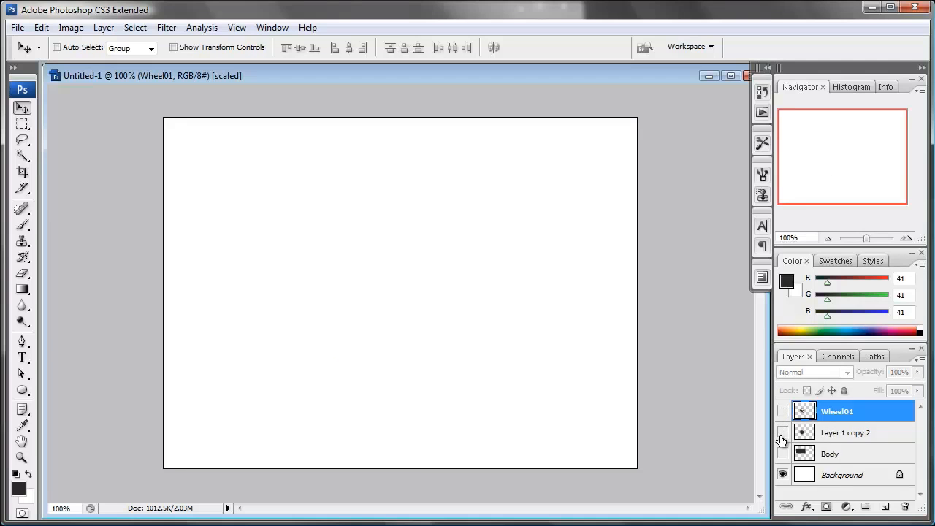
{"action": "left_click", "coordinate": [783, 434]}
{"action": "left_click", "coordinate": [835, 435]}
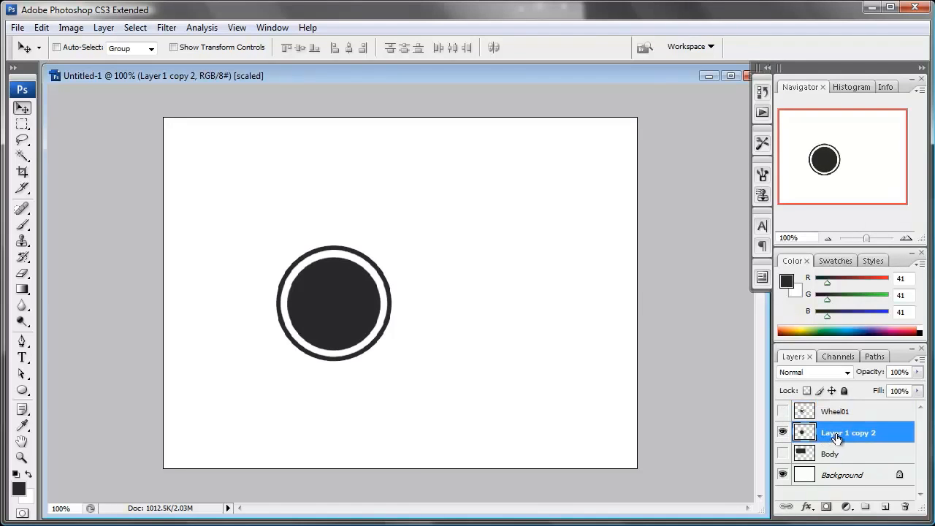
Rename the Layer 1 copy 2 layer as Wheel02 and add a new empty layer above it
{"action": "double_click", "coordinate": [837, 435]}
{"action": "type", "text": "Wheel02"}
{"action": "key", "text": "Return"}
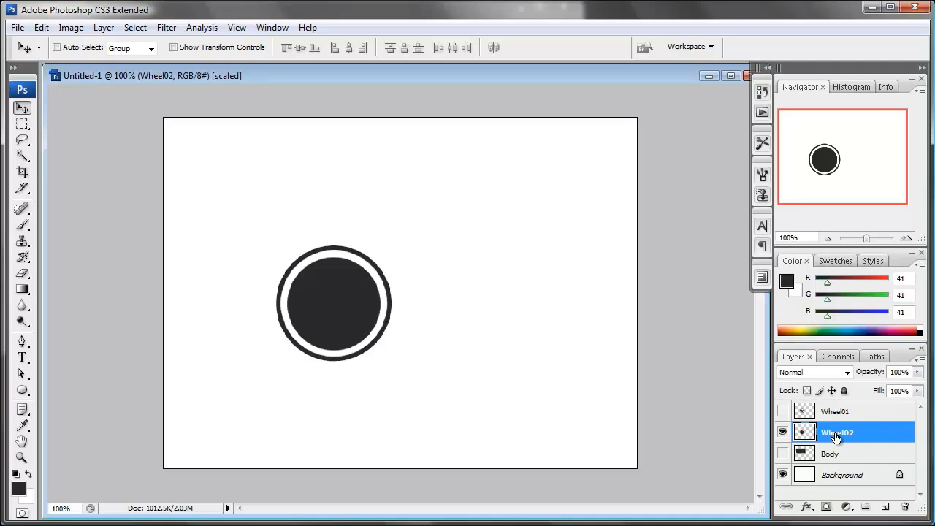
{"action": "left_click", "coordinate": [886, 507]}
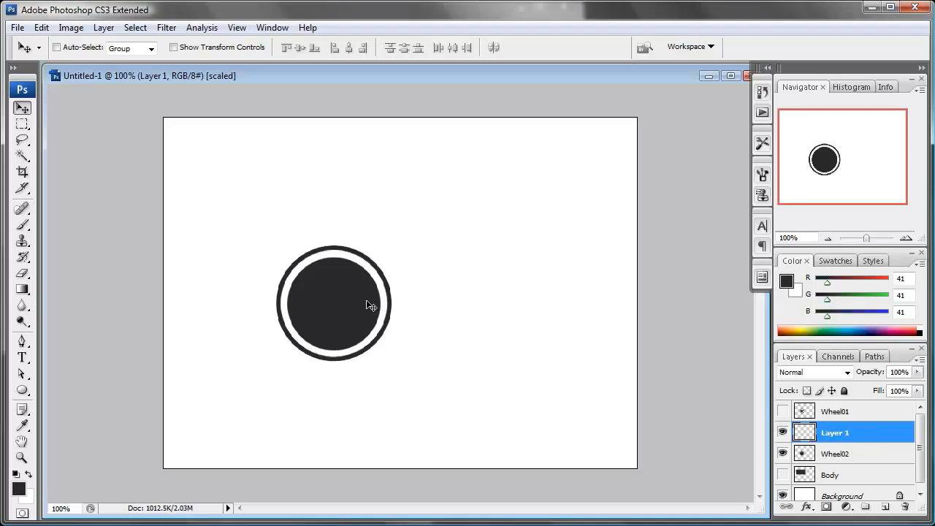
Fill a narrow rectangular spoke across the wheel's upper gap with the foreground color on the new layer and centre it horizontally on Wheel02
{"action": "key", "text": "ctrl+plus"}
{"action": "key", "text": "ctrl+plus"}
{"action": "left_click_drag", "start_coordinate": [295, 286], "coordinate": [443, 259]}
{"action": "left_click", "coordinate": [24, 126]}
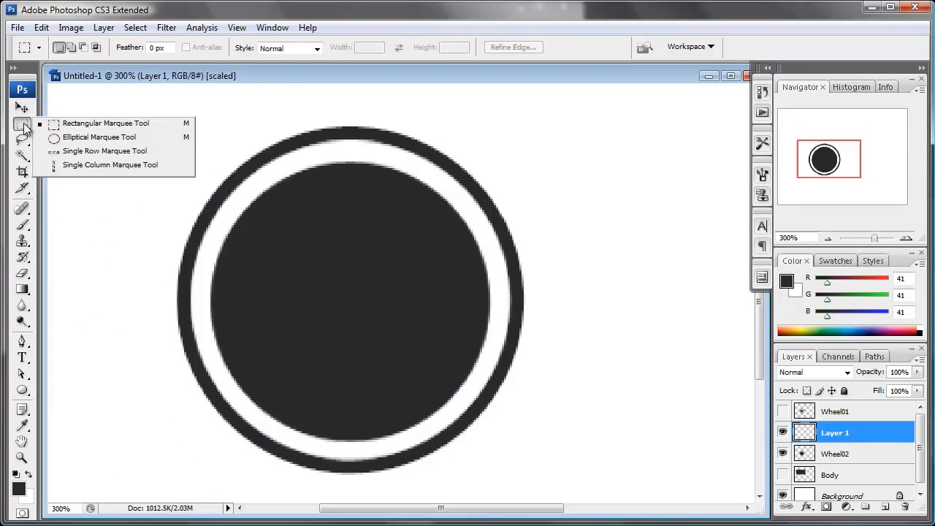
{"action": "left_click", "coordinate": [51, 124]}
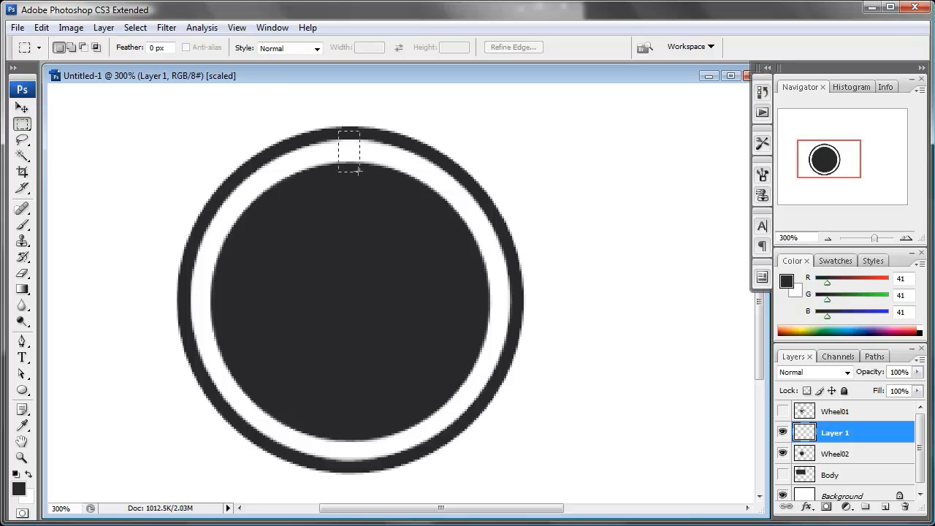
{"action": "left_click_drag", "start_coordinate": [359, 171], "coordinate": [361, 173]}
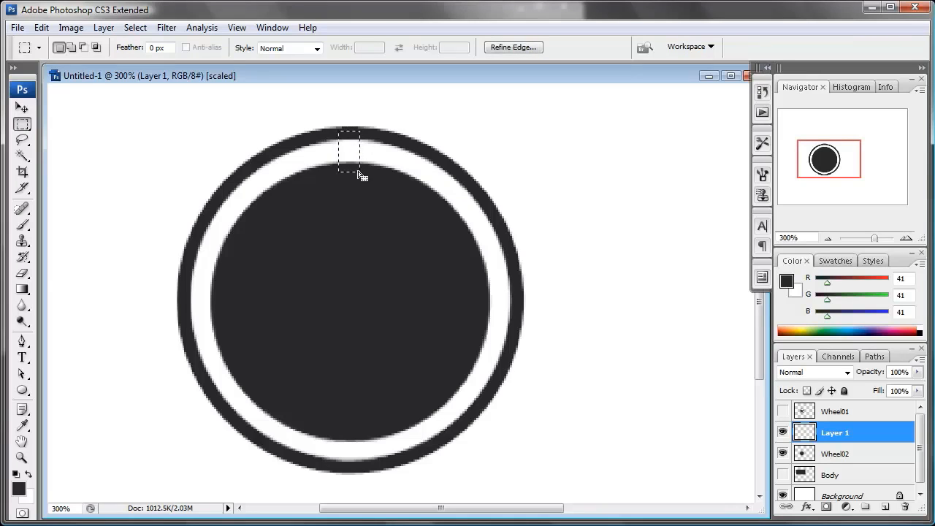
{"action": "key", "text": "shift+F5"}
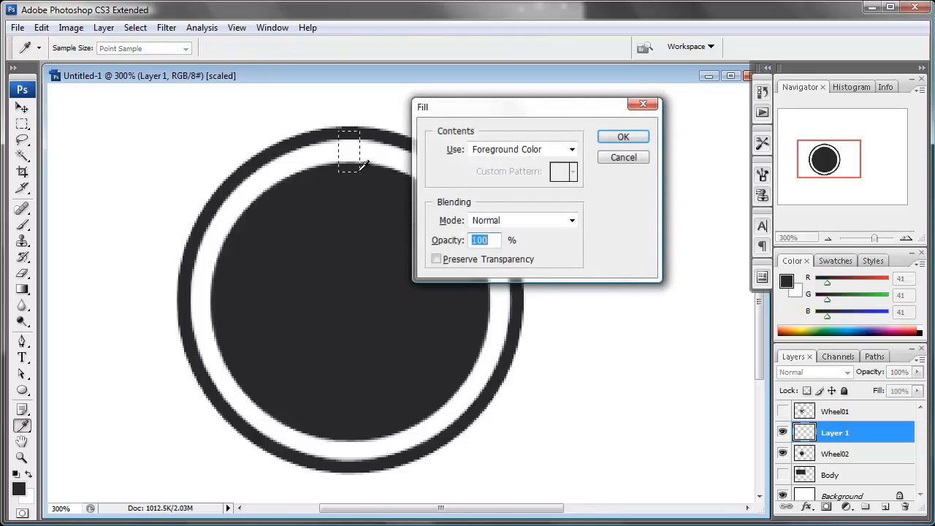
{"action": "key", "text": "Return"}
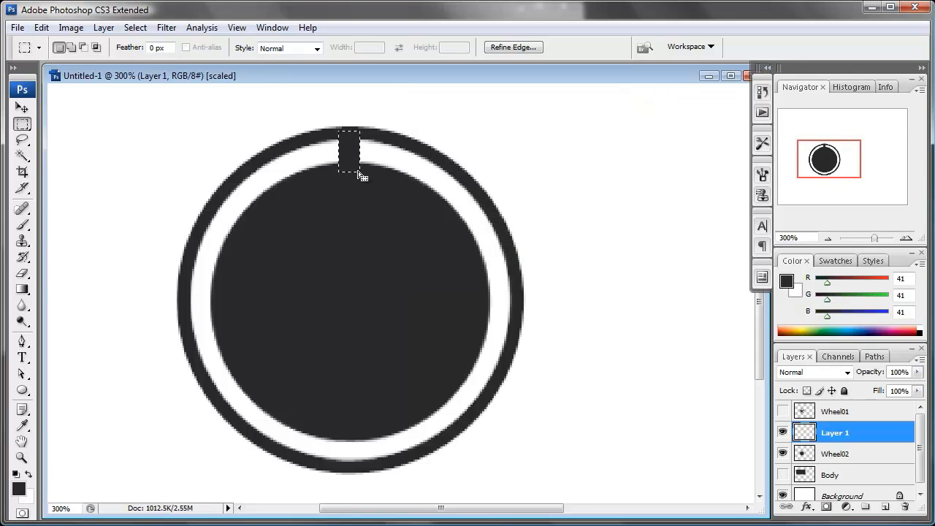
{"action": "key", "text": "ctrl+d"}
{"action": "key", "text": "v"}
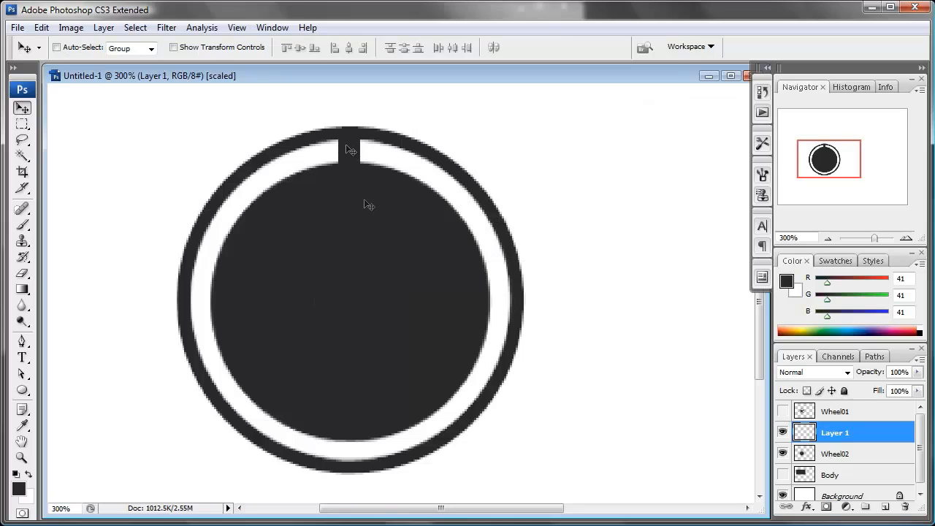
{"action": "left_click", "coordinate": [850, 454], "text": "shift"}
{"action": "left_click", "coordinate": [350, 48]}
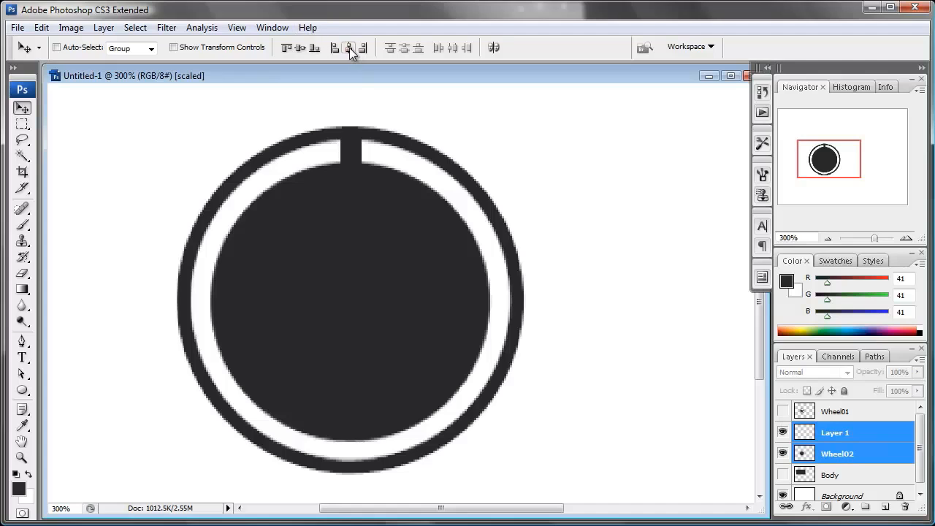
Duplicate the spoke straight down across the wheel's lower gap and merge the copy into Layer 1
{"action": "left_click", "coordinate": [842, 437]}
{"action": "left_click_drag", "start_coordinate": [846, 436], "coordinate": [885, 507]}
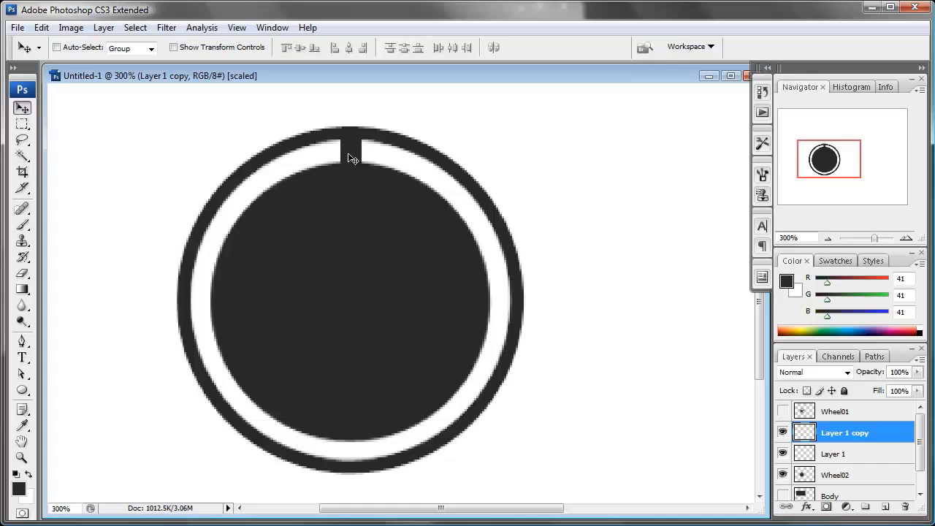
{"action": "left_click_drag", "start_coordinate": [352, 357], "coordinate": [351, 448]}
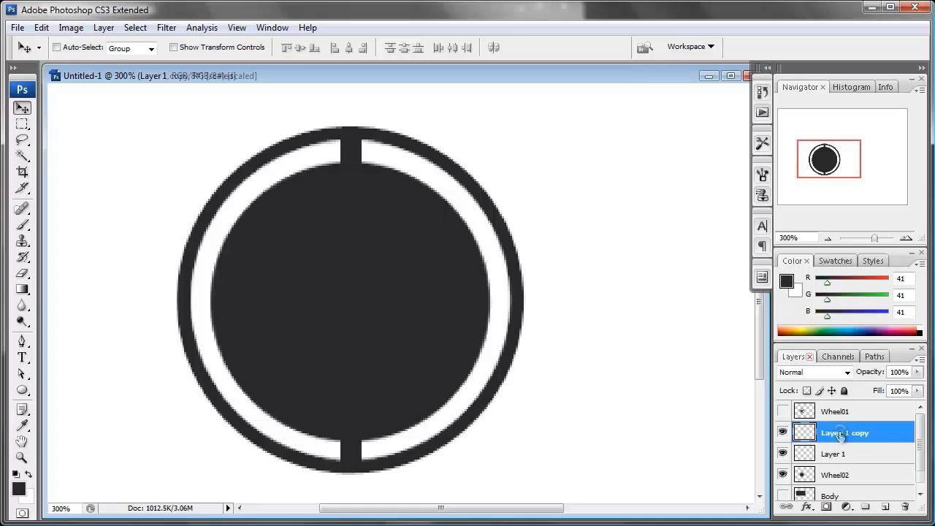
{"action": "key", "text": "ctrl+e"}
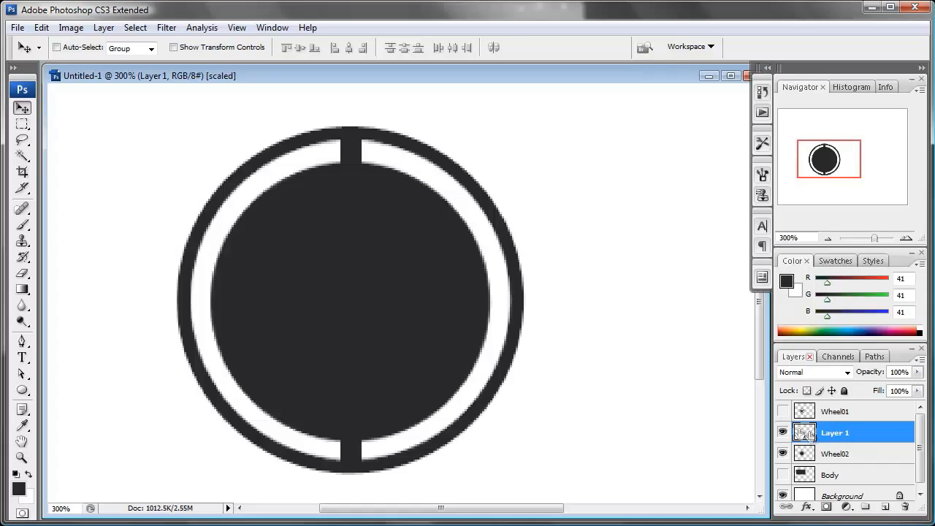
Rotate the Layer 1 spoke pair together with Wheel02 by 30 degrees
{"action": "left_click", "coordinate": [837, 455], "text": "ctrl"}
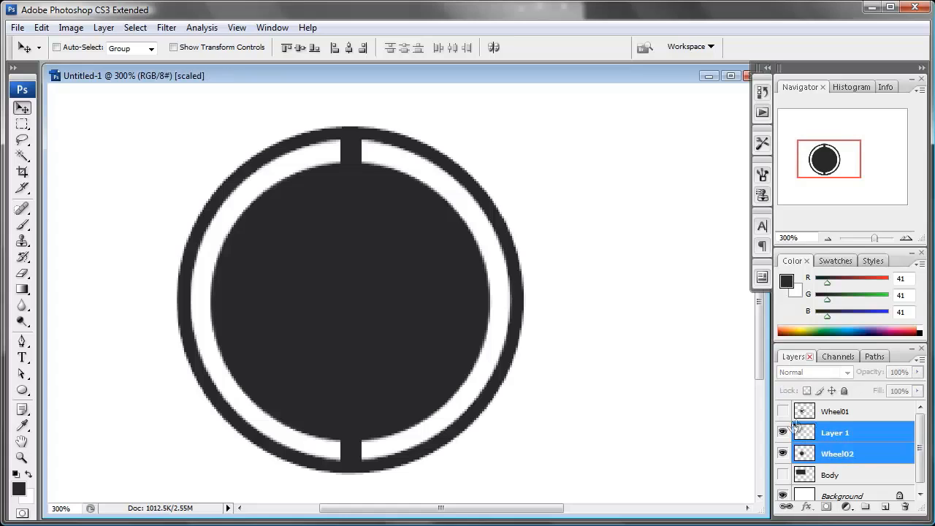
{"action": "key", "text": "ctrl+t"}
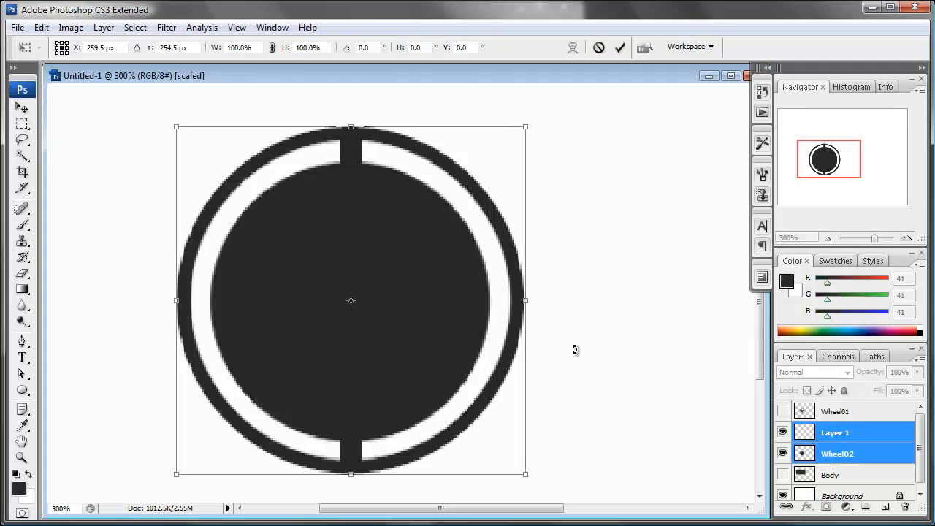
{"action": "left_click_drag", "start_coordinate": [562, 115], "coordinate": [592, 257]}
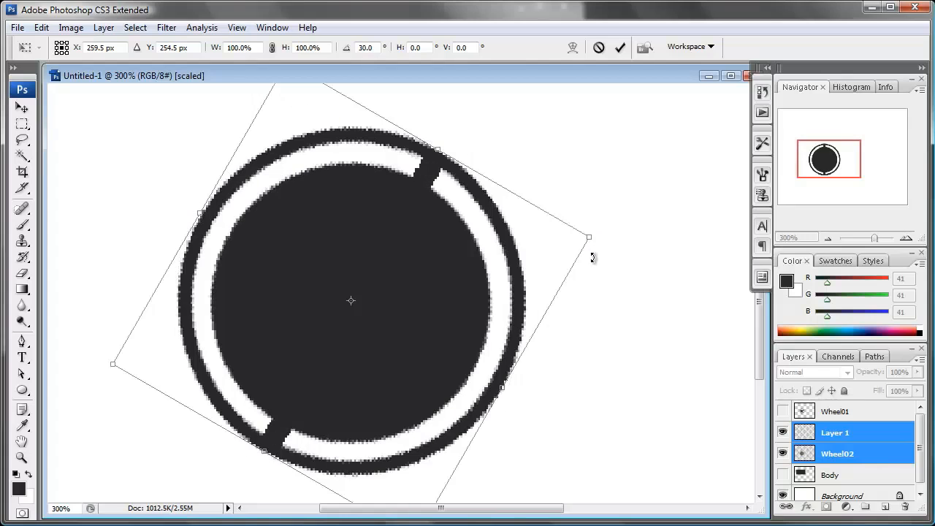
{"action": "left_click", "coordinate": [620, 47]}
Duplicate the Layer 1 spoke pair and rotate the copy counterclockwise onto the opposite diagonal
{"action": "left_click", "coordinate": [841, 435]}
{"action": "left_click", "coordinate": [783, 433]}
{"action": "left_click", "coordinate": [783, 432]}
{"action": "left_click_drag", "start_coordinate": [846, 439], "coordinate": [883, 507]}
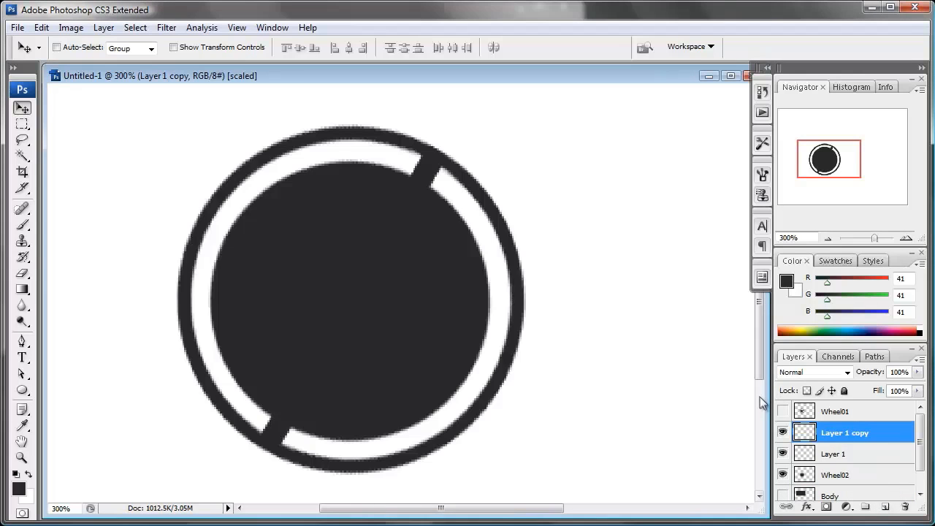
{"action": "key", "text": "ctrl+t"}
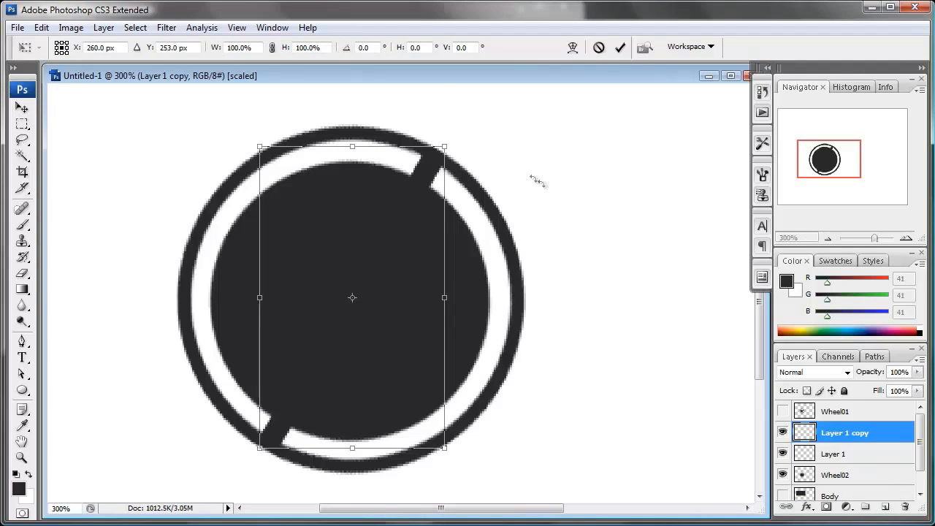
{"action": "left_click_drag", "start_coordinate": [474, 122], "coordinate": [309, 121]}
{"action": "left_click", "coordinate": [620, 47]}
Duplicate the second spoke pair and rotate the new copy by -60 degrees so its spokes lie horizontally across the ring
{"action": "left_click_drag", "start_coordinate": [844, 437], "coordinate": [885, 507]}
{"action": "left_click_drag", "start_coordinate": [884, 509], "coordinate": [885, 508]}
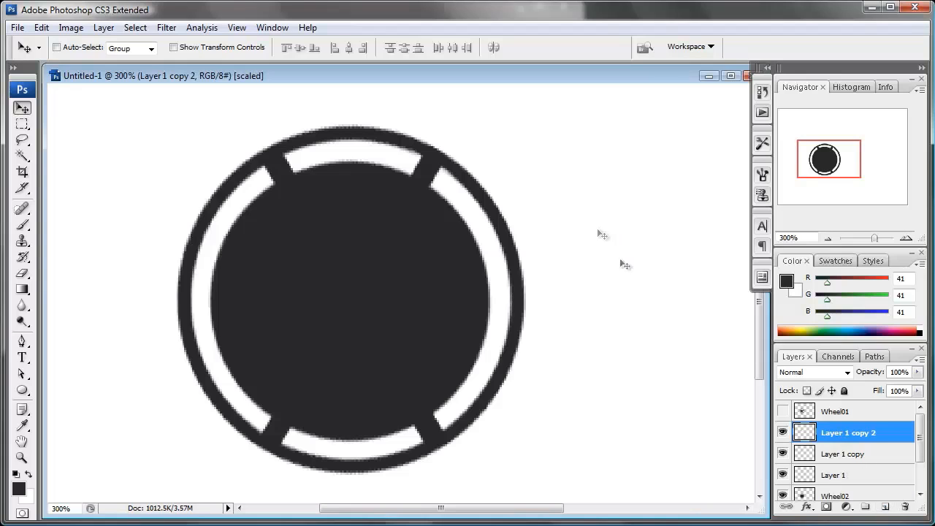
{"action": "key", "text": "ctrl+t"}
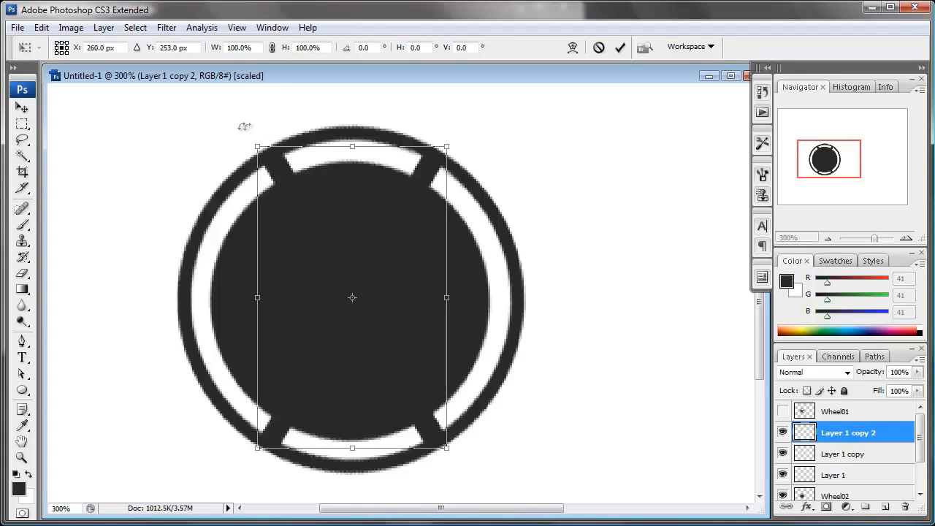
{"action": "left_click_drag", "start_coordinate": [224, 131], "coordinate": [148, 297]}
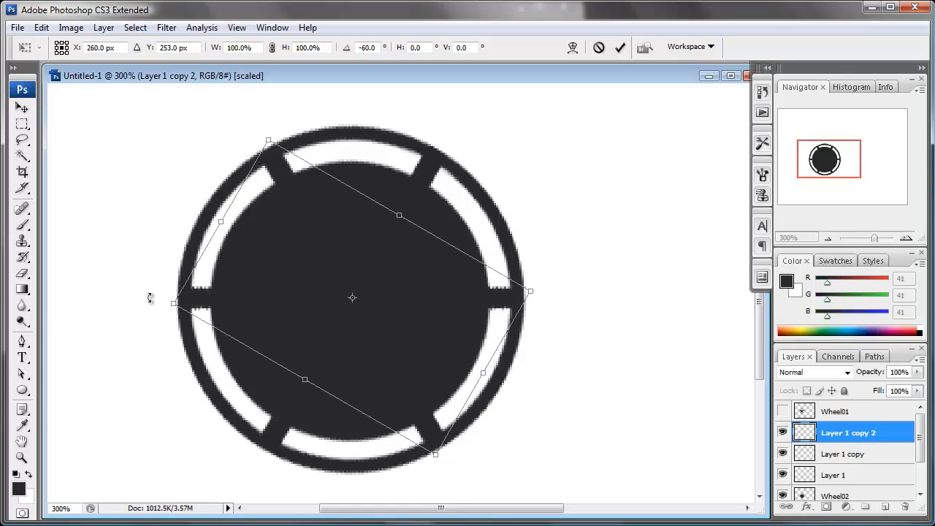
{"action": "left_click", "coordinate": [620, 47]}
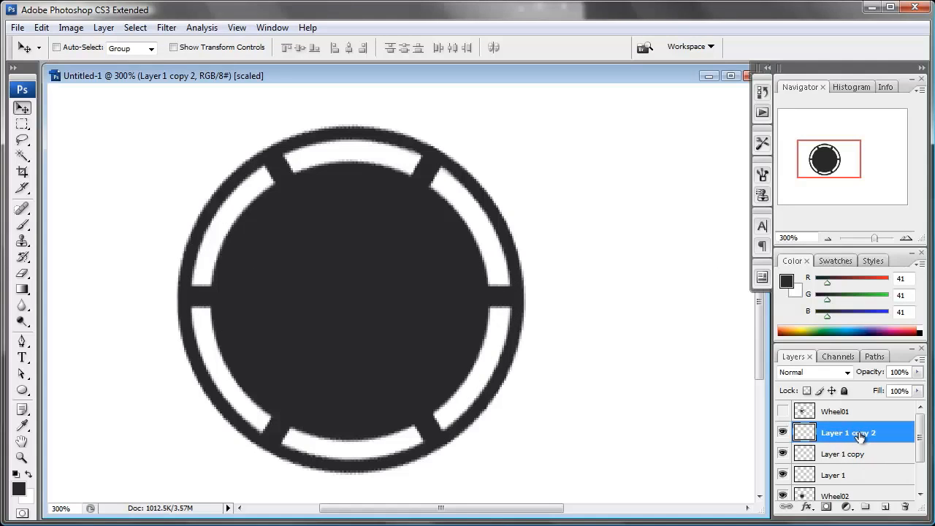
Merge all the spoke layers down into Wheel02
{"action": "key", "text": "ctrl+e"}
{"action": "key", "text": "ctrl+e"}
{"action": "key", "text": "ctrl+e"}
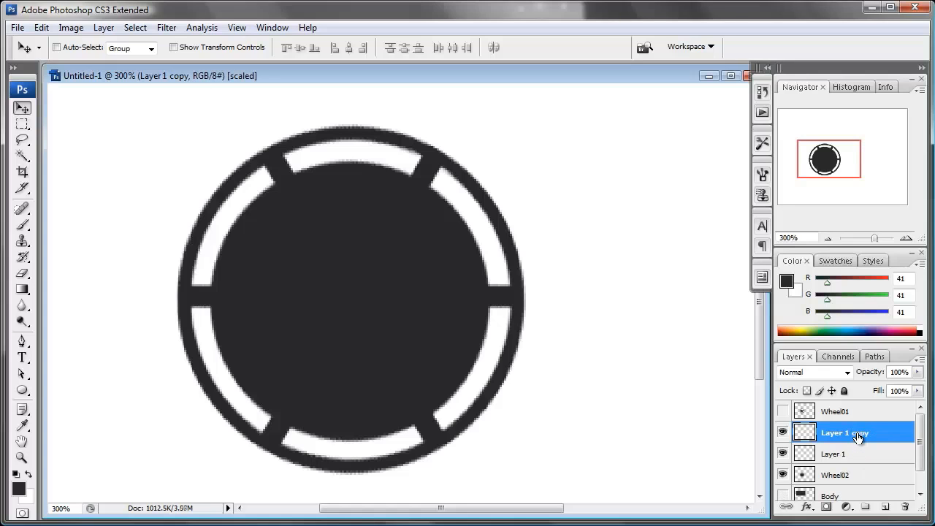
Compare the two wheels by toggling their visibility, leaving Wheel02 hidden and Wheel01 shown
{"action": "left_click", "coordinate": [784, 433]}
{"action": "left_click", "coordinate": [783, 433]}
{"action": "left_click", "coordinate": [784, 433]}
{"action": "left_click", "coordinate": [784, 411]}
{"action": "left_click", "coordinate": [784, 412]}
{"action": "left_click", "coordinate": [783, 412]}
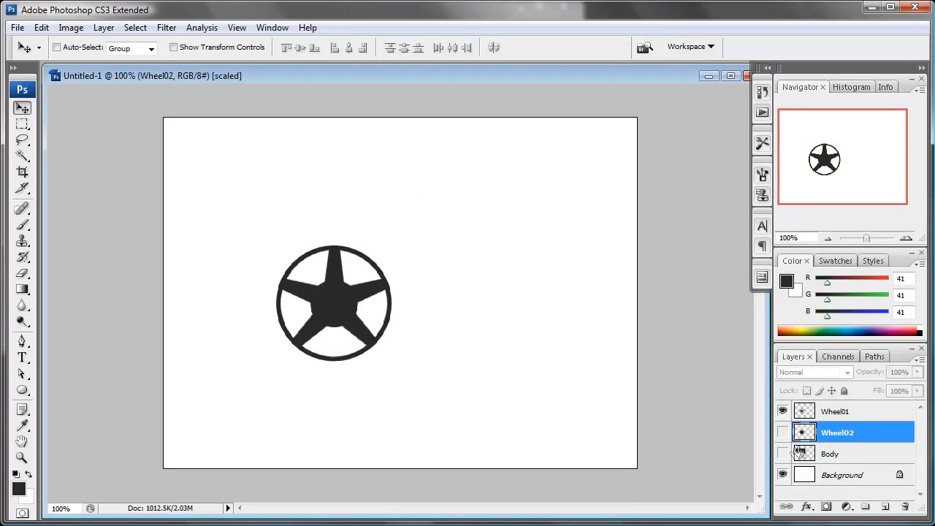
Show the Body layer and move the body to the lower middle of the canvas
{"action": "left_click", "coordinate": [799, 452]}
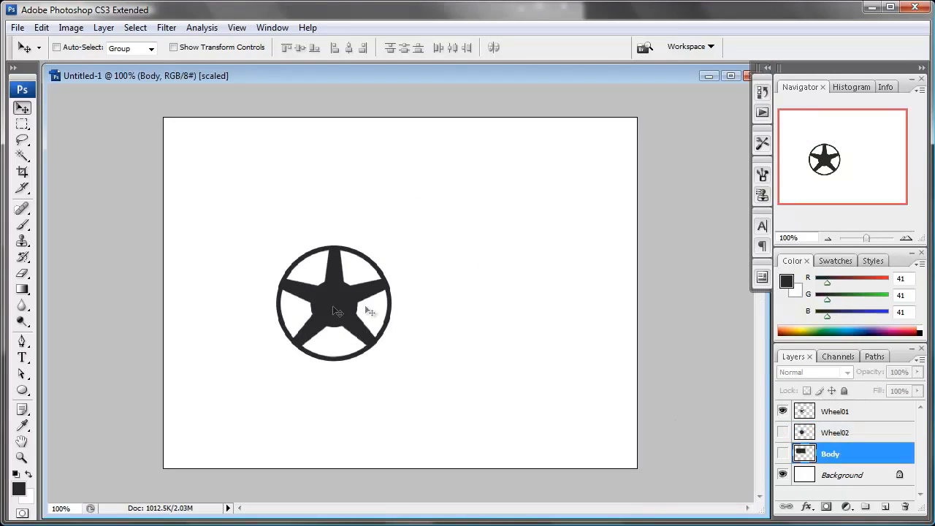
{"action": "left_click", "coordinate": [784, 454]}
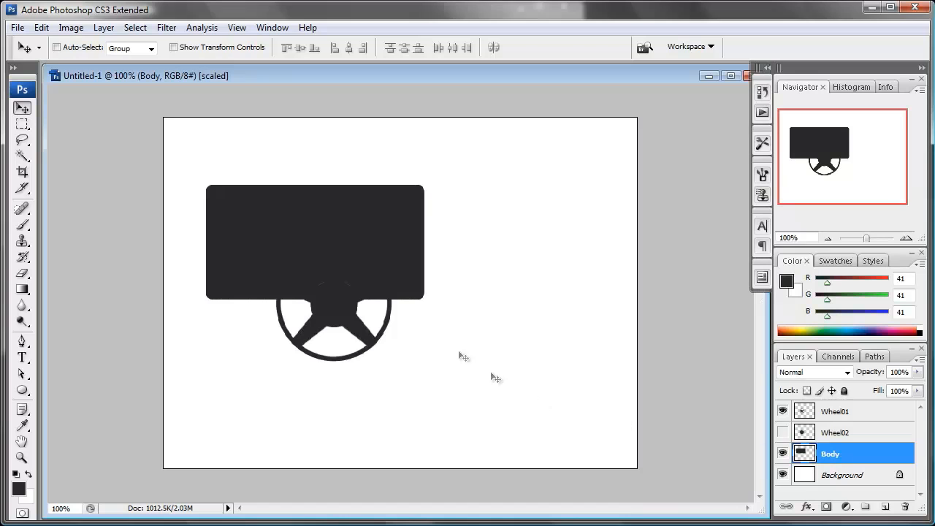
{"action": "left_click_drag", "start_coordinate": [331, 292], "coordinate": [417, 428]}
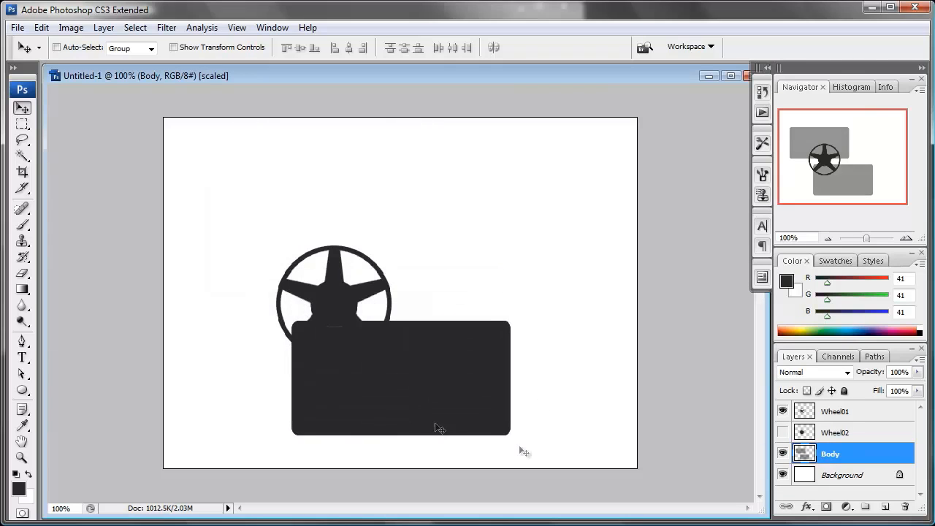
Show the Wheel02 layer and move Wheel01 to the left side of the body, overlapping its upper-left corner
{"action": "left_click", "coordinate": [804, 432]}
{"action": "left_click", "coordinate": [784, 433]}
{"action": "left_click", "coordinate": [804, 412]}
{"action": "left_click_drag", "start_coordinate": [321, 254], "coordinate": [225, 287]}
Move Wheel02 just above the right end of the body and fine-tune it slightly to the right and up
{"action": "left_click", "coordinate": [833, 432], "text": "shift"}
{"action": "left_click_drag", "start_coordinate": [394, 287], "coordinate": [515, 254]}
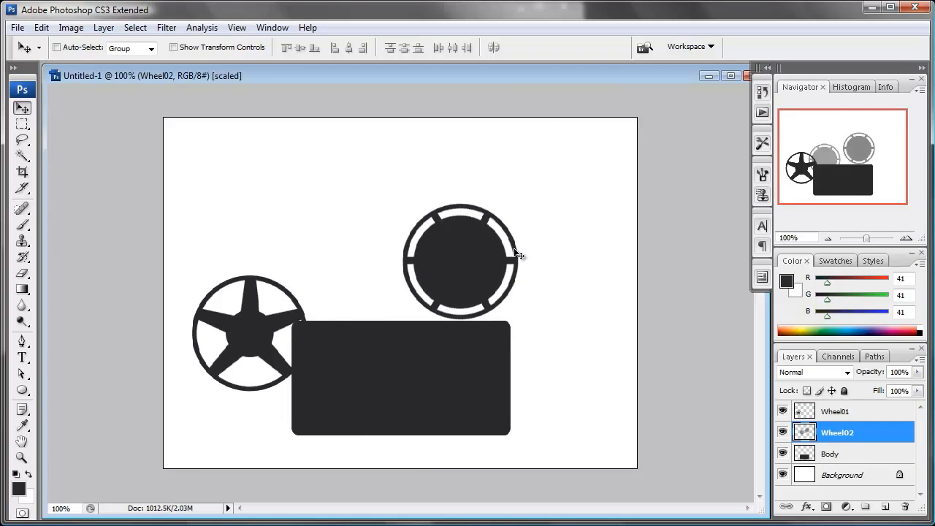
{"action": "key", "text": "shift+Right"}
{"action": "key", "text": "shift+Right"}
{"action": "key", "text": "shift+Right"}
{"action": "key", "text": "Up"}
{"action": "key", "text": "Up"}
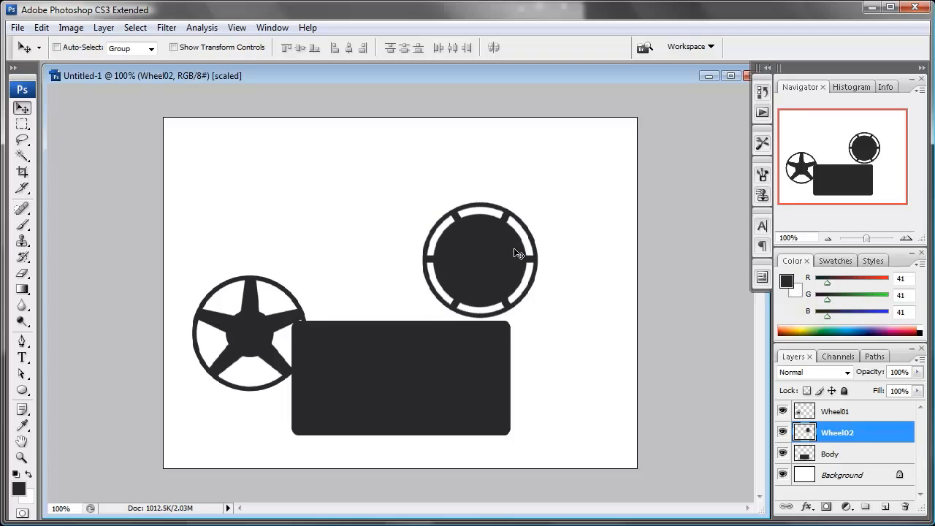
Raise Wheel01 slightly against the body's upper-left corner and fine-tune its vertical position
{"action": "left_click", "coordinate": [848, 411]}
{"action": "left_click_drag", "start_coordinate": [225, 365], "coordinate": [229, 340]}
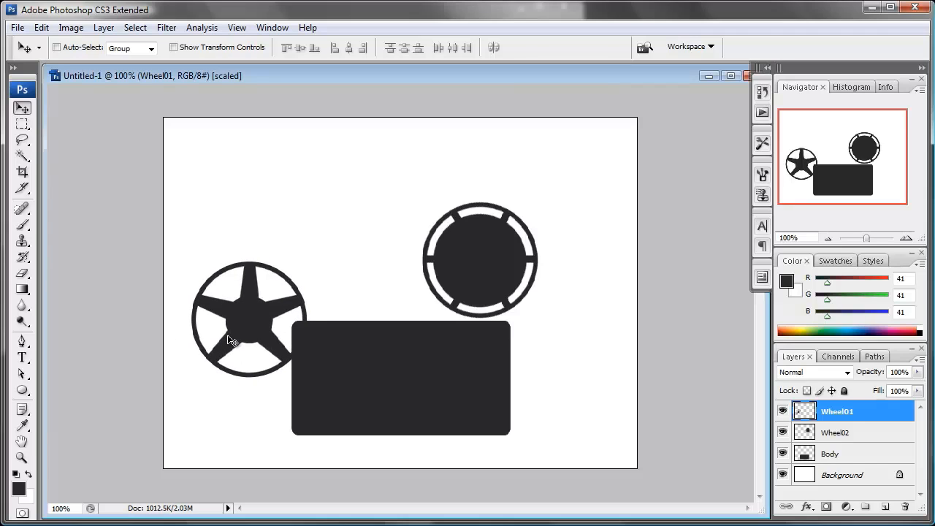
{"action": "key", "text": "shift+Down"}
{"action": "key", "text": "Up"}
{"action": "key", "text": "Up"}
{"action": "key", "text": "Up"}
{"action": "key", "text": "Up"}
{"action": "key", "text": "Up"}
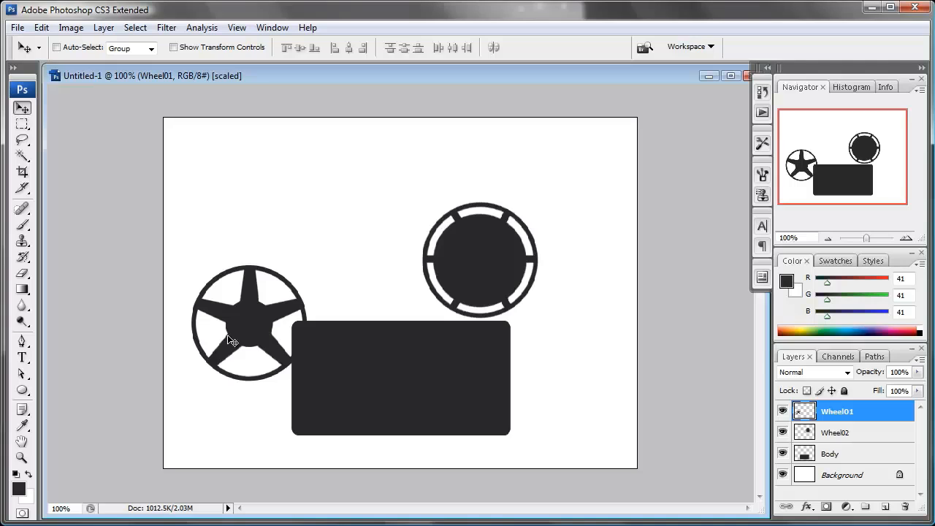
Shift Wheel02 slightly to the right so it overhangs the body's upper-right corner
{"action": "left_click", "coordinate": [833, 436]}
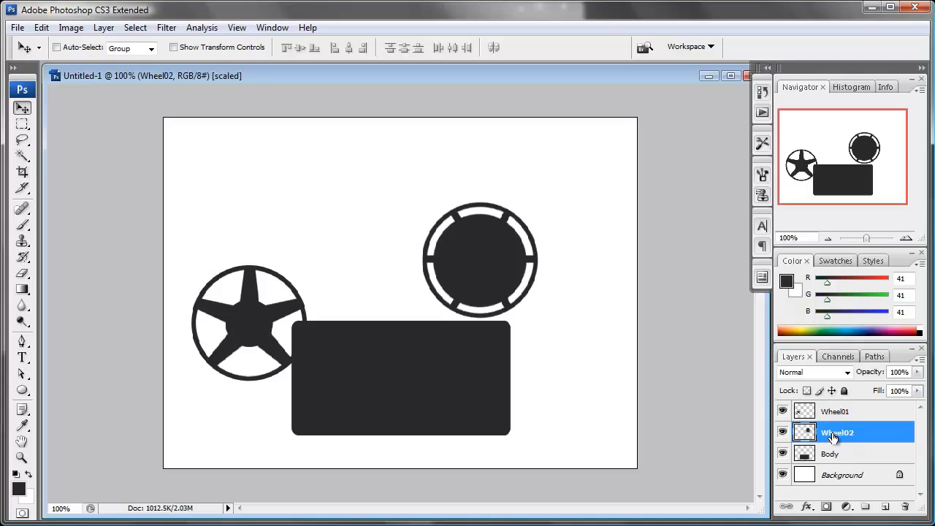
{"action": "key", "text": "shift+Right"}
{"action": "key", "text": "shift+Right"}
{"action": "key", "text": "Left"}
{"action": "key", "text": "Left"}
{"action": "key", "text": "Left"}
{"action": "key", "text": "Left"}
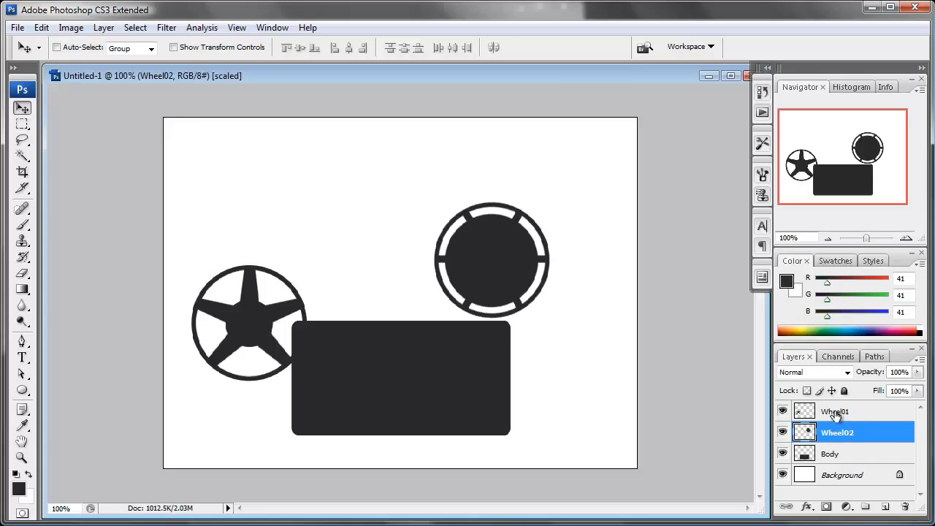
Select Wheel01 and Wheel02 together and scale both up very slightly and proportionally about their common centre
{"action": "left_click", "coordinate": [836, 414], "text": "shift"}
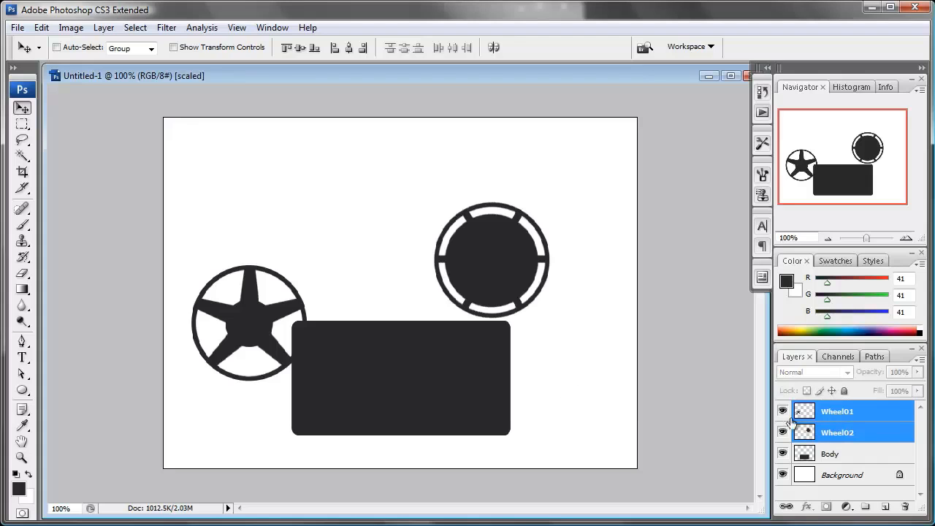
{"action": "key", "text": "ctrl+t"}
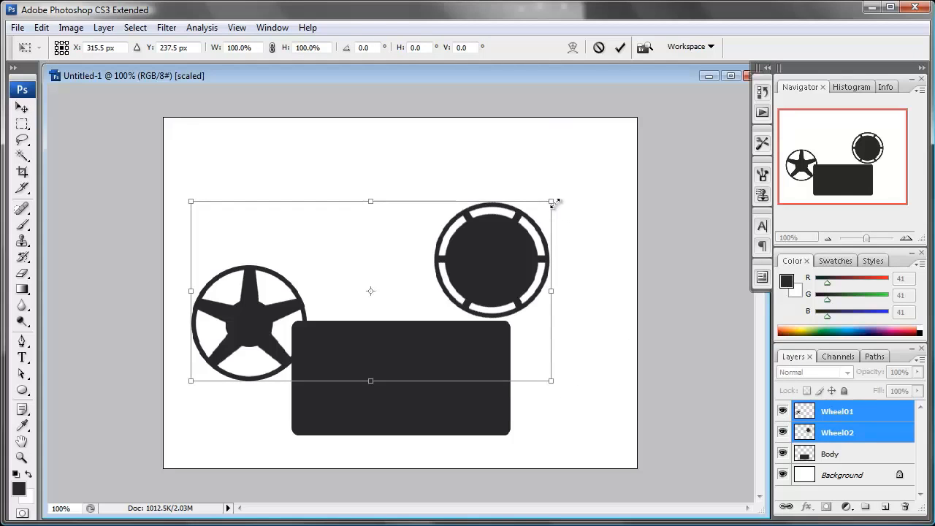
{"action": "left_click_drag", "start_coordinate": [556, 199], "coordinate": [560, 196]}
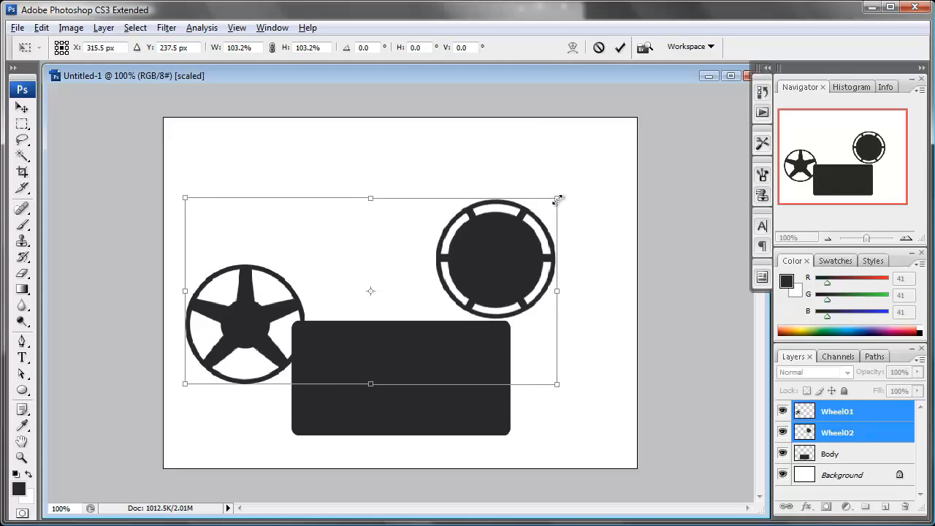
{"action": "left_click", "coordinate": [620, 47]}
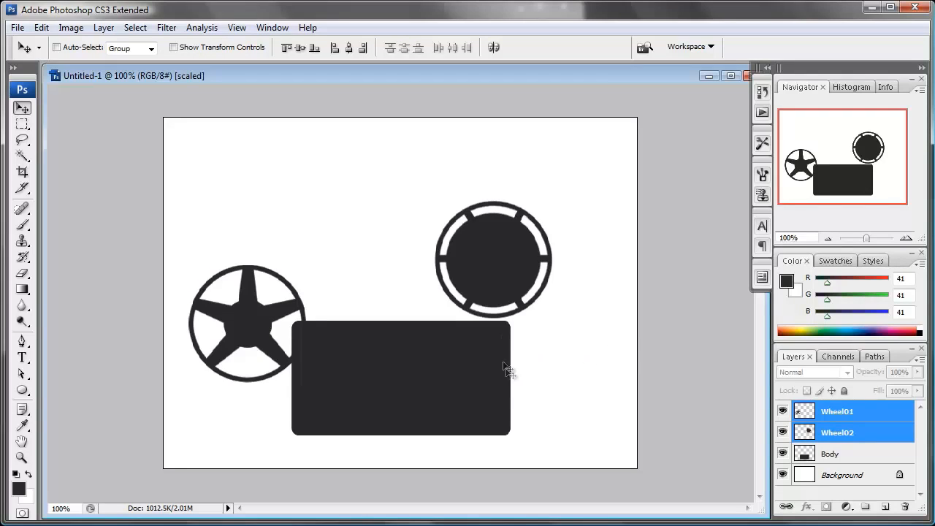
On a new layer at the top of the stack, select a narrow rectangle bridging Wheel02's lower rim and the body's upper edge
{"action": "left_click", "coordinate": [857, 432], "text": "ctrl"}
{"action": "left_click", "coordinate": [885, 506]}
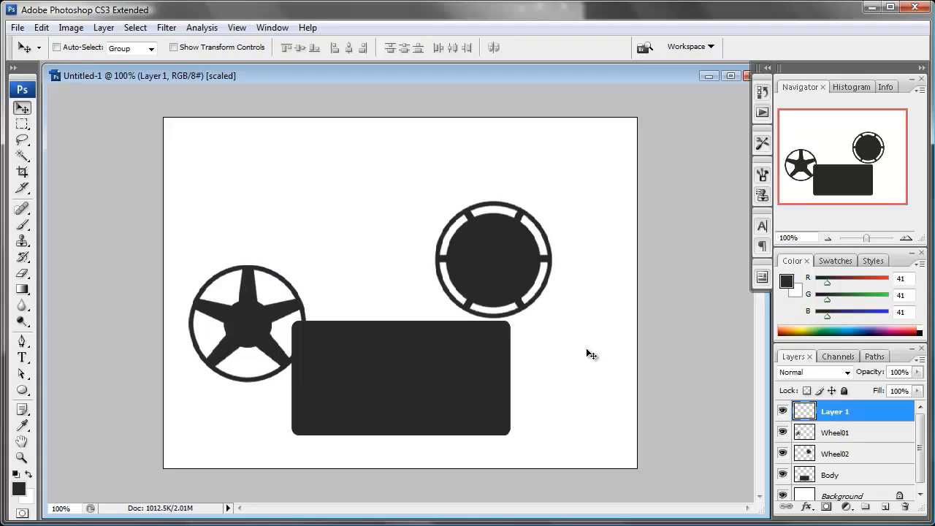
{"action": "key", "text": "ctrl+plus"}
{"action": "key", "text": "ctrl+plus"}
{"action": "left_click_drag", "start_coordinate": [592, 349], "coordinate": [380, 316]}
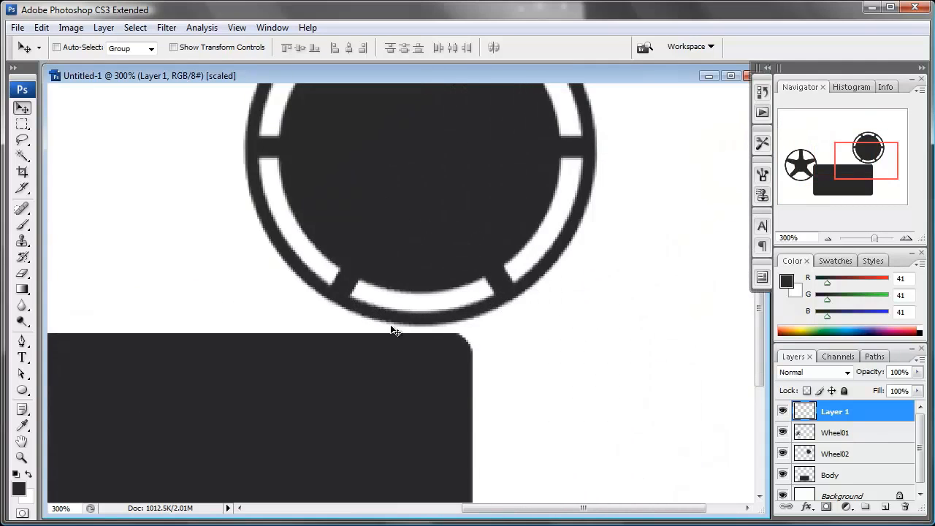
{"action": "left_click", "coordinate": [23, 126]}
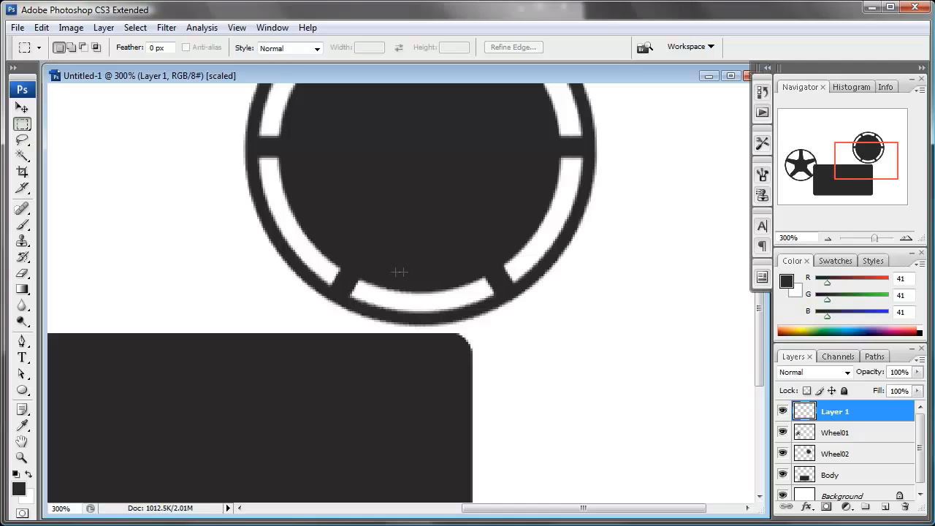
{"action": "left_click_drag", "start_coordinate": [419, 299], "coordinate": [429, 348]}
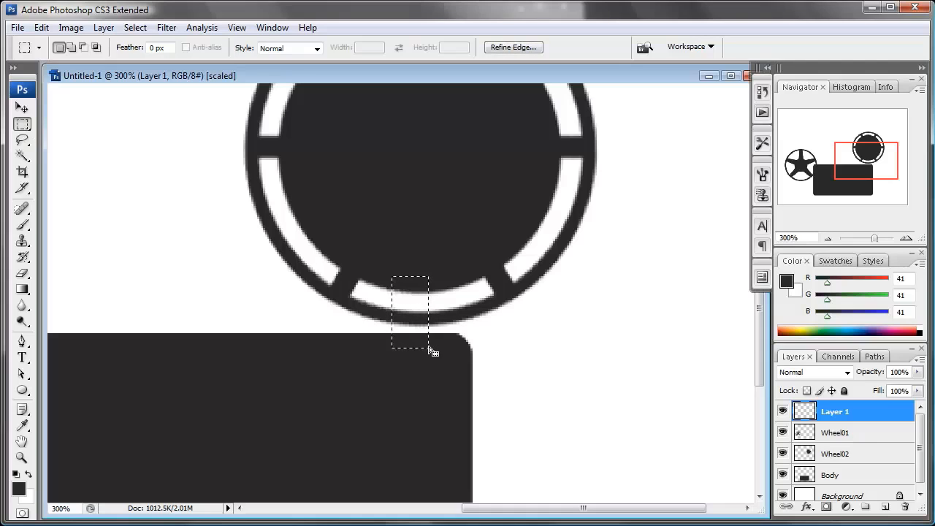
Fill the rectangular selection with the dark foreground color to form Wheel02's support, and deselect it
{"action": "key", "text": "i"}
{"action": "key", "text": "shift+F5"}
{"action": "key", "text": "m"}
{"action": "key", "text": "Return"}
{"action": "key", "text": "ctrl+d"}
{"action": "key", "text": "v"}
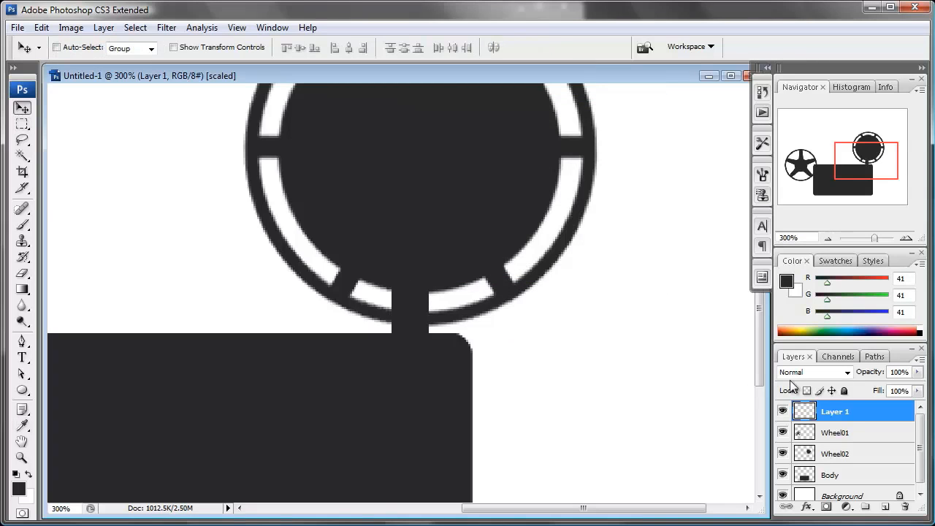
{"action": "left_click", "coordinate": [840, 433], "text": "shift"}
{"action": "left_click_drag", "start_coordinate": [420, 252], "coordinate": [386, 319]}
{"action": "key", "text": "ctrl+alt+0"}
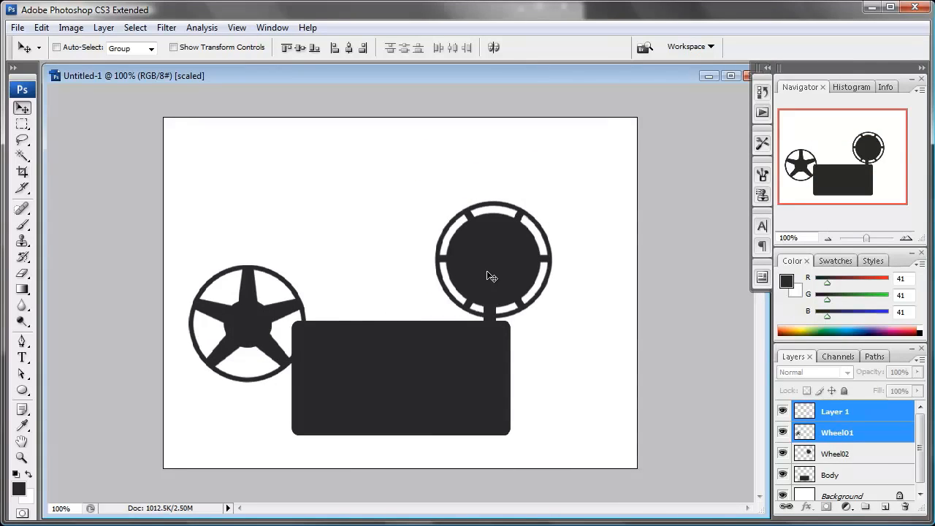
{"action": "left_click", "coordinate": [348, 48]}
{"action": "key", "text": "ctrl+z"}
Select Layer 1 and Wheel02 together and align their horizontal centers so the support sits centrally under the wheel
{"action": "left_click", "coordinate": [840, 434], "text": "ctrl"}
{"action": "left_click", "coordinate": [837, 454], "text": "ctrl"}
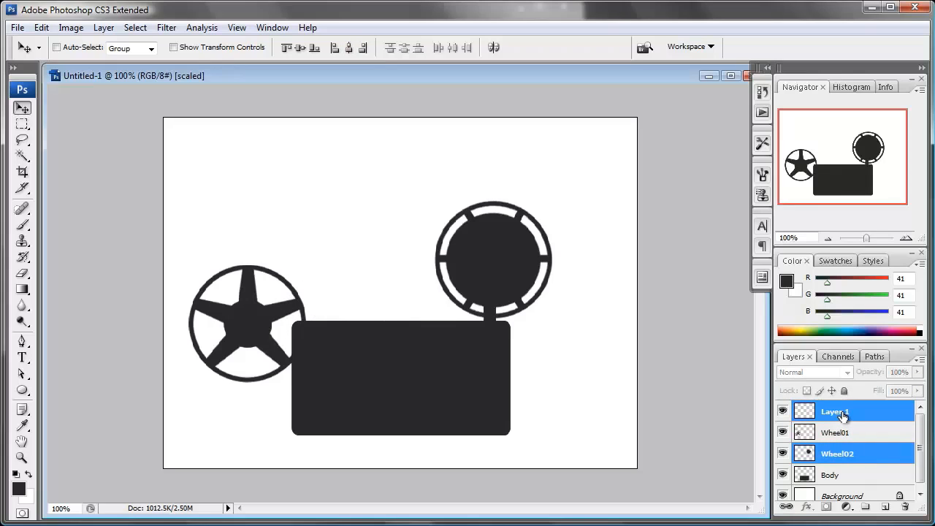
{"action": "left_click", "coordinate": [349, 48]}
Try moving Layer 1 directly above Wheel02 and merging it into that wheel, check the layer's visibility, and undo the merge
{"action": "left_click", "coordinate": [846, 412]}
{"action": "left_click_drag", "start_coordinate": [845, 412], "coordinate": [839, 437]}
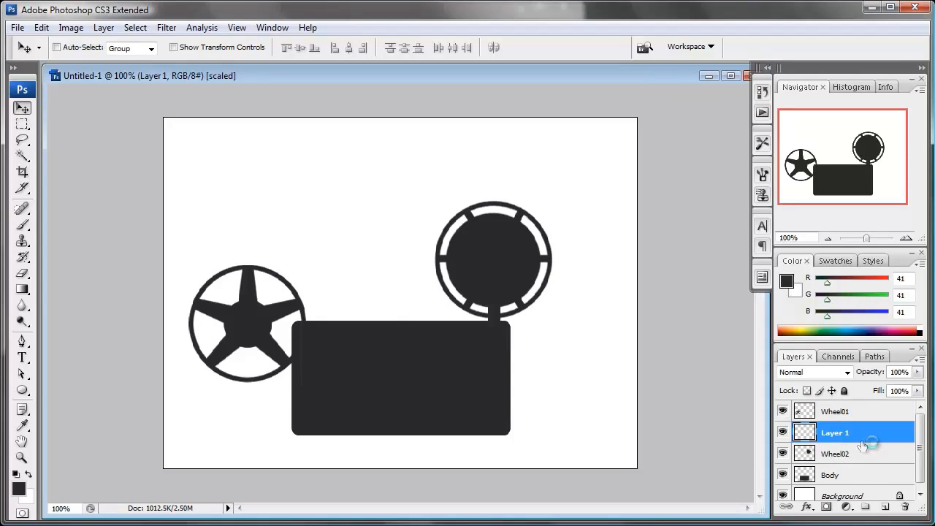
{"action": "key", "text": "ctrl+e"}
{"action": "left_click", "coordinate": [784, 433]}
{"action": "left_click", "coordinate": [783, 432]}
{"action": "left_click", "coordinate": [783, 433]}
{"action": "left_click", "coordinate": [783, 433]}
{"action": "key", "text": "ctrl+z"}
Try rotating Layer 1 and Wheel02 together by -75° to test how the attached support turns, and cancel the transform
{"action": "left_click", "coordinate": [851, 452], "text": "shift"}
{"action": "key", "text": "ctrl+t"}
{"action": "left_click_drag", "start_coordinate": [574, 194], "coordinate": [568, 112]}
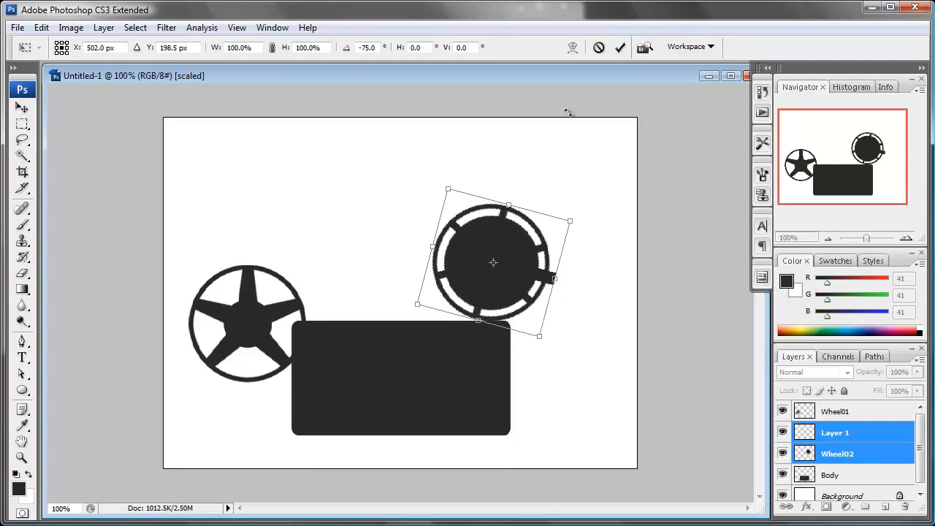
{"action": "left_click", "coordinate": [598, 47]}
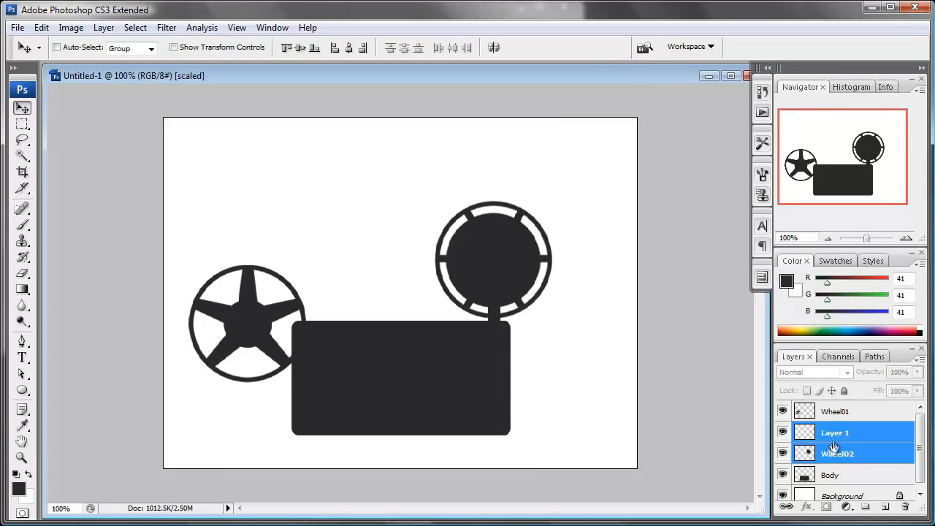
Move Layer 1 below Wheel02, merge it into the Body layer, and check the result by toggling Body's visibility
{"action": "left_click", "coordinate": [833, 437]}
{"action": "left_click_drag", "start_coordinate": [833, 437], "coordinate": [835, 459]}
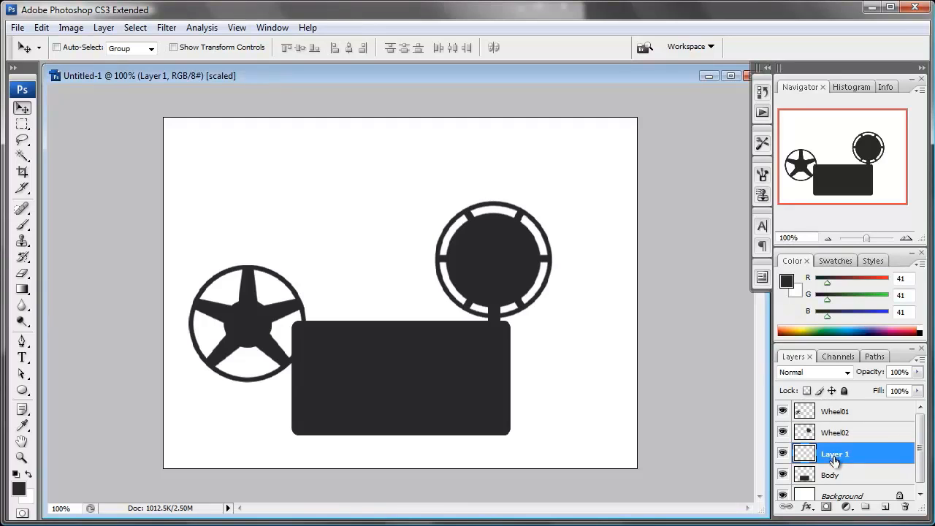
{"action": "key", "text": "ctrl+e"}
{"action": "left_click", "coordinate": [784, 453]}
{"action": "left_click", "coordinate": [783, 453]}
On a new layer above Wheel02, select a thin horizontal rectangle bridging Wheel01's hub and the body's left edge
{"action": "left_click", "coordinate": [836, 434]}
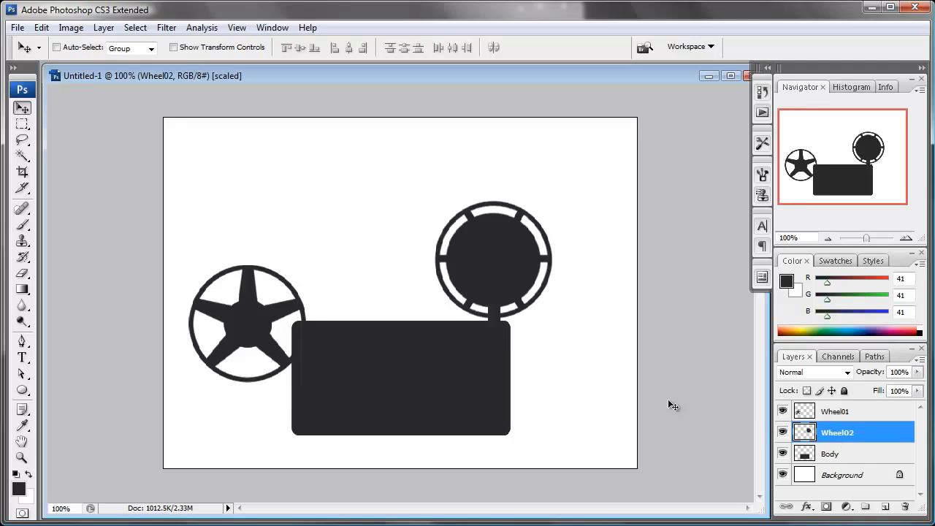
{"action": "left_click", "coordinate": [886, 507]}
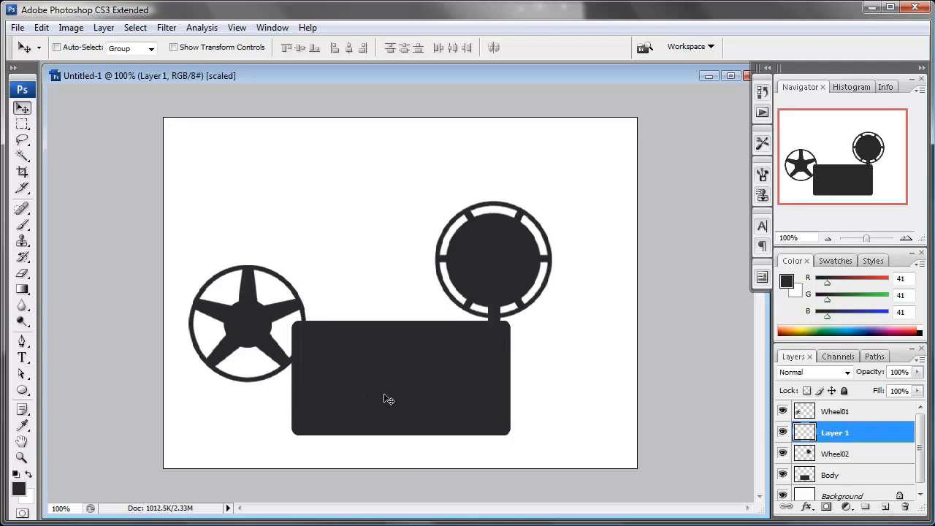
{"action": "key", "text": "ctrl+plus"}
{"action": "key", "text": "ctrl+plus"}
{"action": "left_click_drag", "start_coordinate": [301, 378], "coordinate": [407, 321]}
{"action": "left_click_drag", "start_coordinate": [272, 385], "coordinate": [380, 421]}
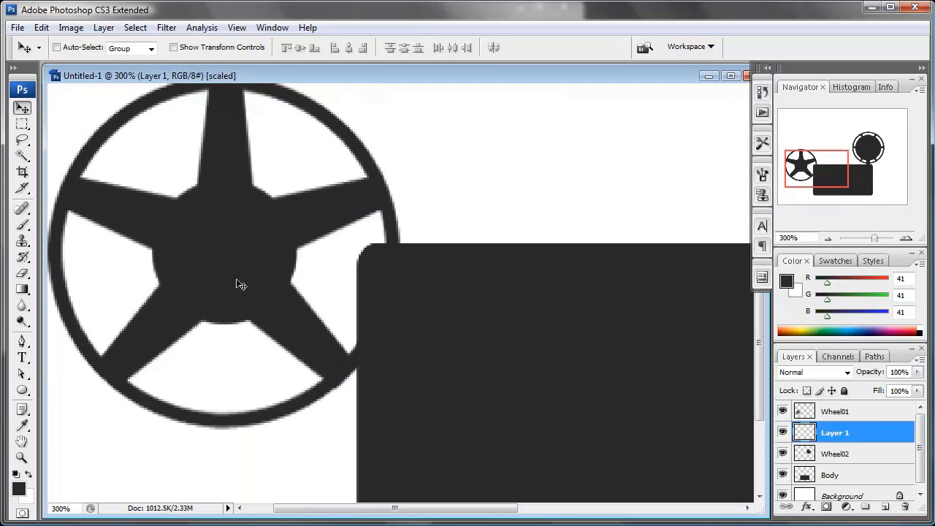
{"action": "key", "text": "m"}
{"action": "left_click_drag", "start_coordinate": [322, 308], "coordinate": [407, 312]}
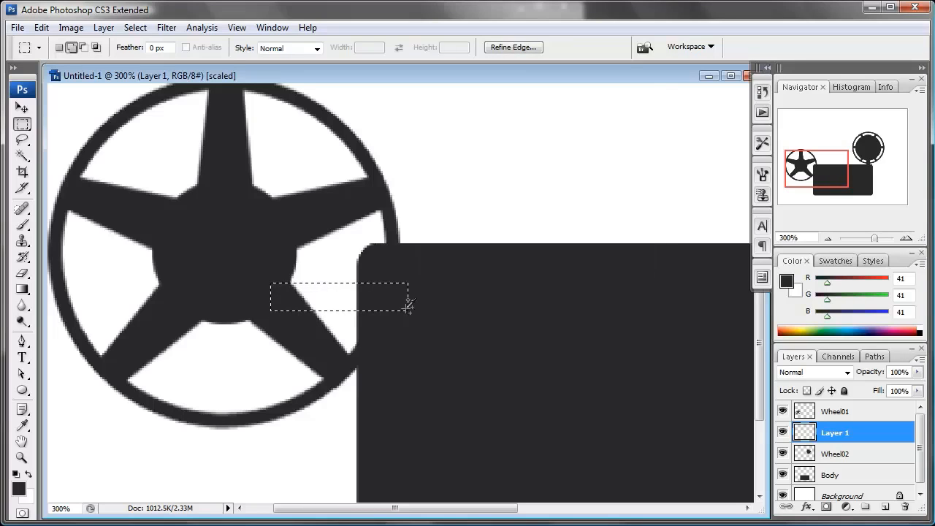
Fill the horizontal selection with the dark foreground color to form Wheel01's support arm, and deselect it
{"action": "key", "text": "shift+F5"}
{"action": "key", "text": "Return"}
{"action": "key", "text": "ctrl+d"}
{"action": "key", "text": "v"}
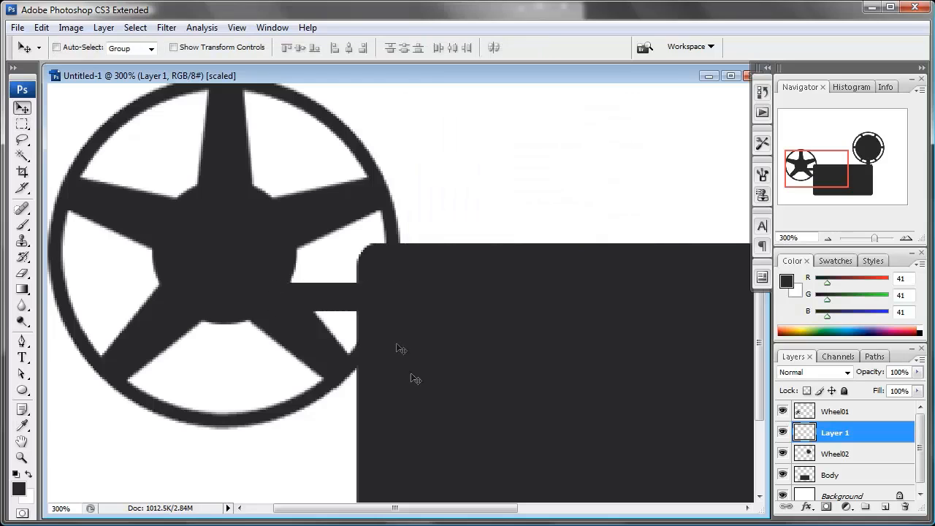
Select Layer 1 and Wheel01 together and align their vertical centers so the arm meets the hub's middle
{"action": "left_click_drag", "start_coordinate": [399, 349], "coordinate": [349, 424]}
{"action": "left_click", "coordinate": [846, 415], "text": "shift"}
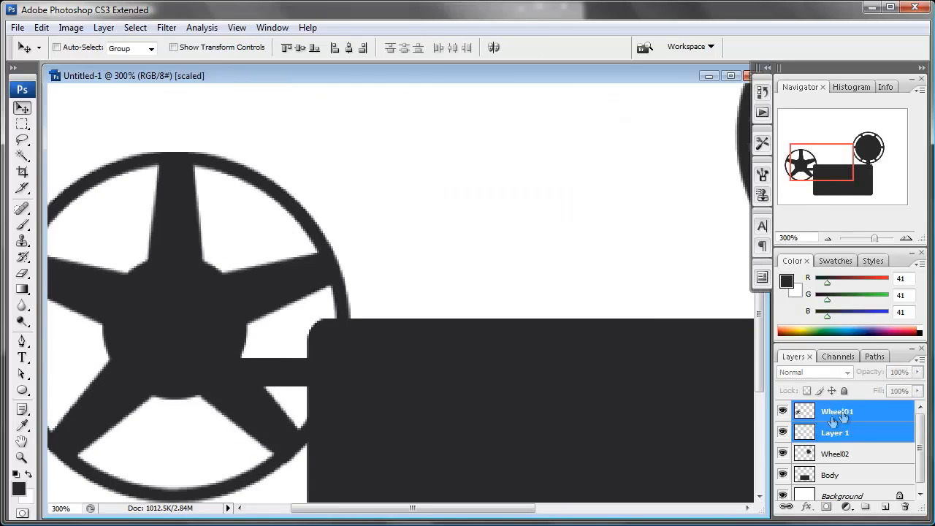
{"action": "left_click", "coordinate": [301, 48]}
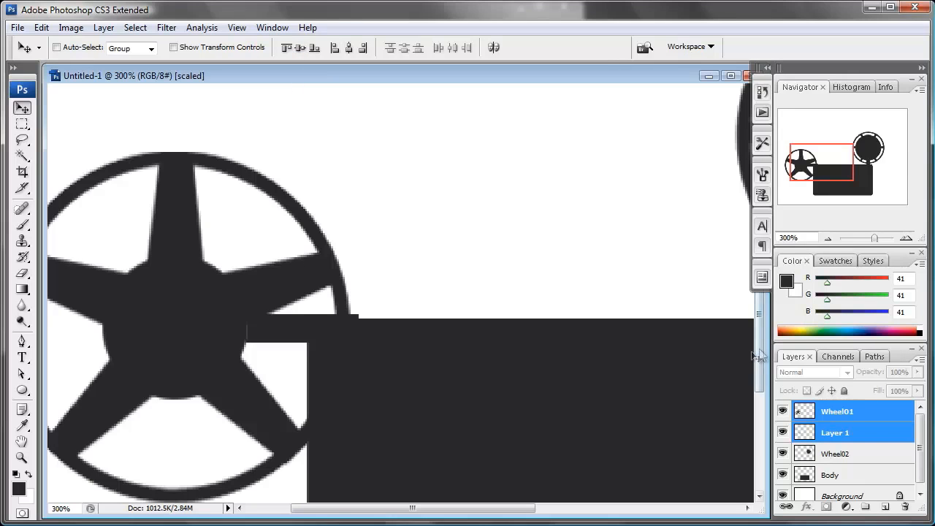
Nudge Wheel01 and its support arm down together until the arm sits below the body's rounded upper-left corner
{"action": "key", "text": "Down"}
{"action": "key", "text": "Down"}
{"action": "key", "text": "Down"}
{"action": "key", "text": "Down"}
{"action": "key", "text": "Down"}
{"action": "key", "text": "Down"}
{"action": "key", "text": "Down"}
{"action": "key", "text": "Down"}
{"action": "key", "text": "Down"}
{"action": "key", "text": "Down"}
{"action": "key", "text": "Down"}
{"action": "key", "text": "Down"}
{"action": "key", "text": "Down"}
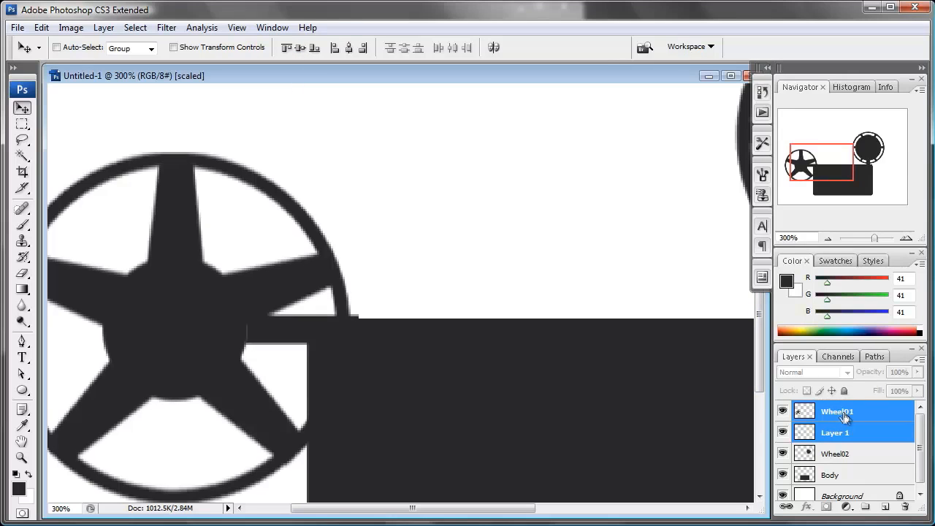
{"action": "key", "text": "Down"}
{"action": "key", "text": "Down"}
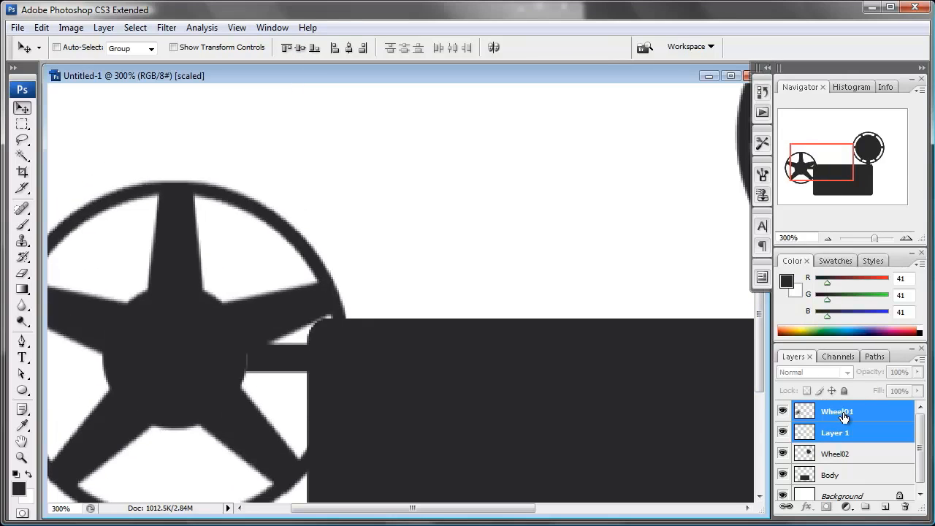
{"action": "key", "text": "ctrl+minus"}
{"action": "key", "text": "ctrl+minus"}
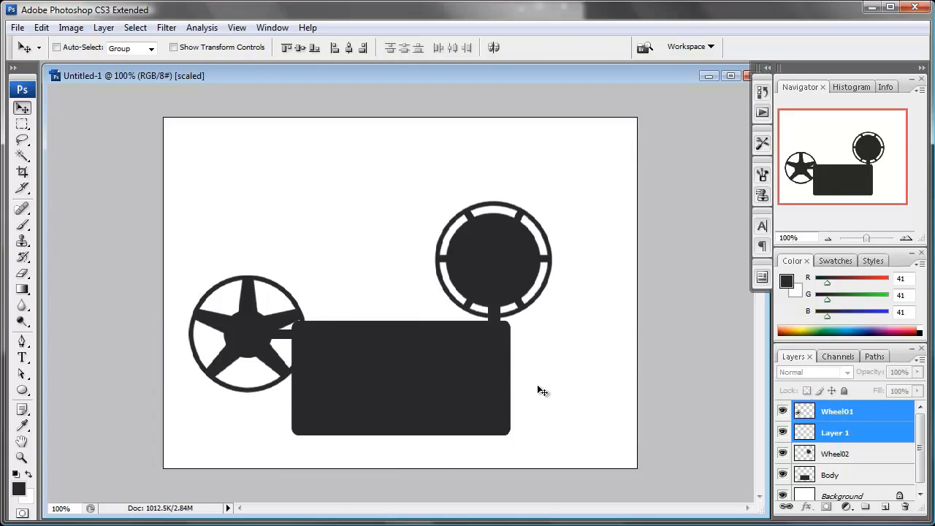
Move the support arm's Layer 1 directly above Body in the layer stack and merge it into Body
{"action": "key", "text": "ctrl+plus"}
{"action": "left_click_drag", "start_coordinate": [525, 389], "coordinate": [578, 273]}
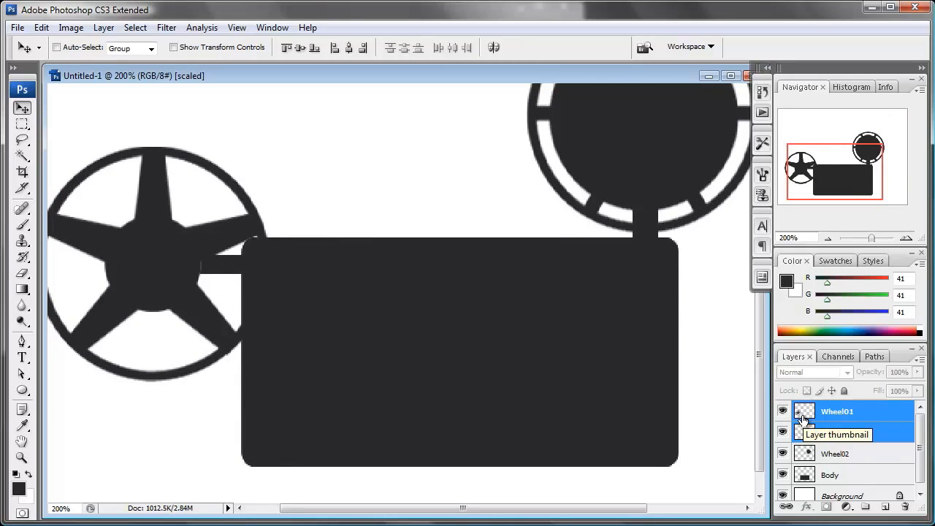
{"action": "left_click_drag", "start_coordinate": [840, 431], "coordinate": [845, 475]}
{"action": "key", "text": "ctrl+e"}
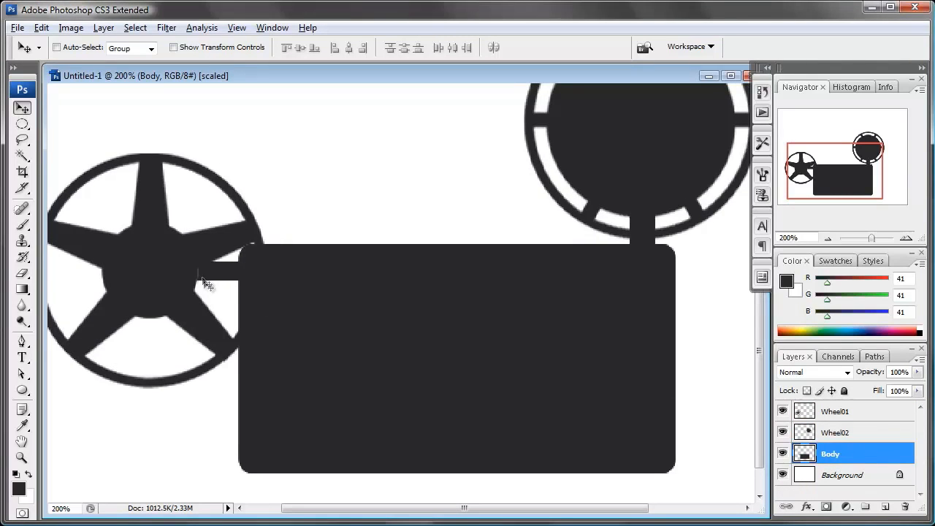
On a new layer above Wheel01, draw a circular selection from the wheel's center that covers its hub
{"action": "left_click", "coordinate": [832, 418]}
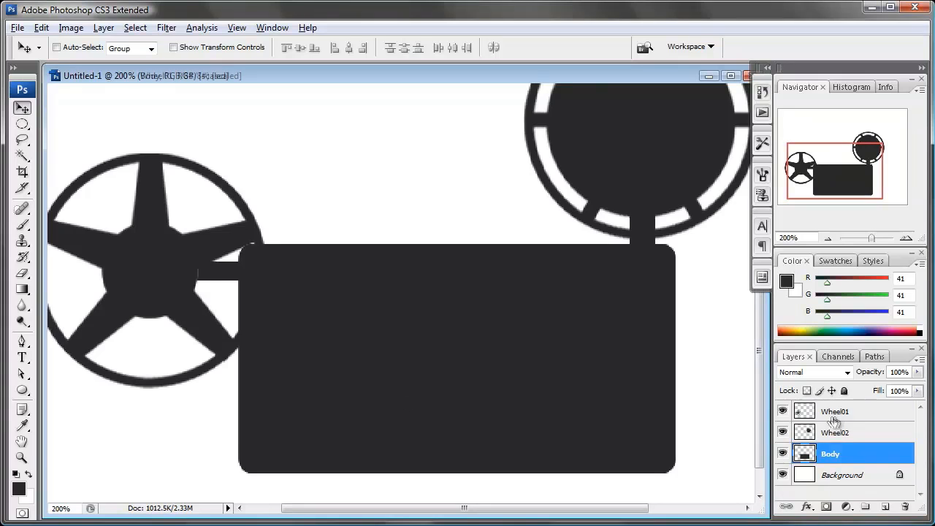
{"action": "left_click", "coordinate": [884, 506]}
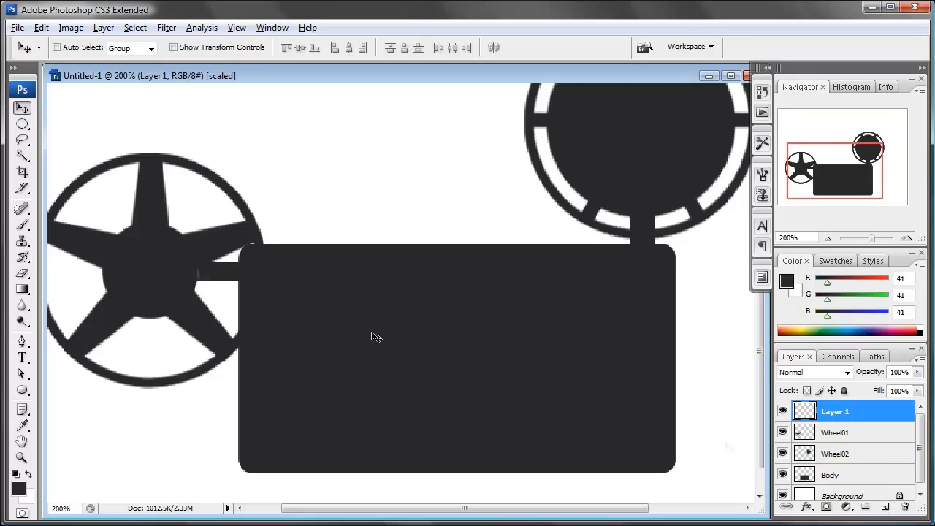
{"action": "left_click", "coordinate": [23, 124]}
{"action": "left_click", "coordinate": [23, 126]}
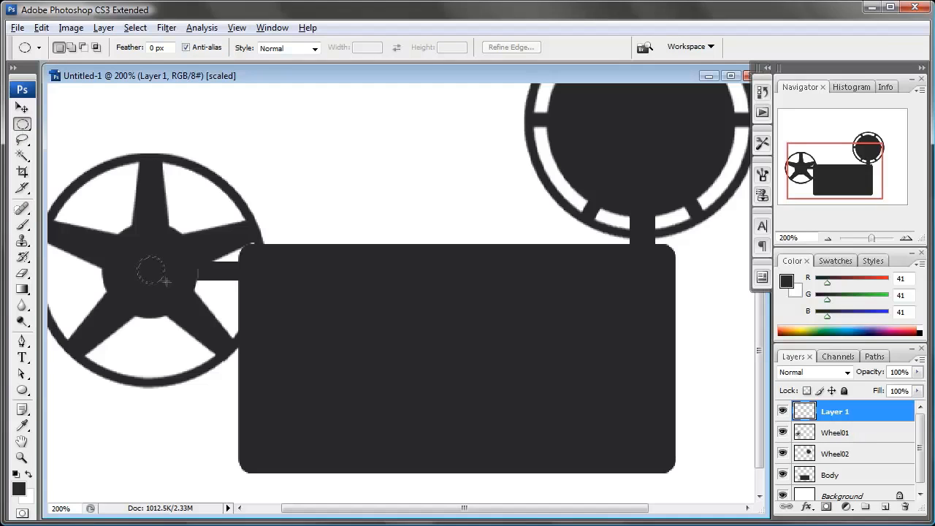
{"action": "left_click_drag", "start_coordinate": [183, 298], "coordinate": [207, 316]}
{"action": "left_click_drag", "start_coordinate": [207, 317], "coordinate": [206, 316]}
Fill the circular selection with the foreground color at 100% opacity, and deselect it
{"action": "key", "text": "shift+BackSpace"}
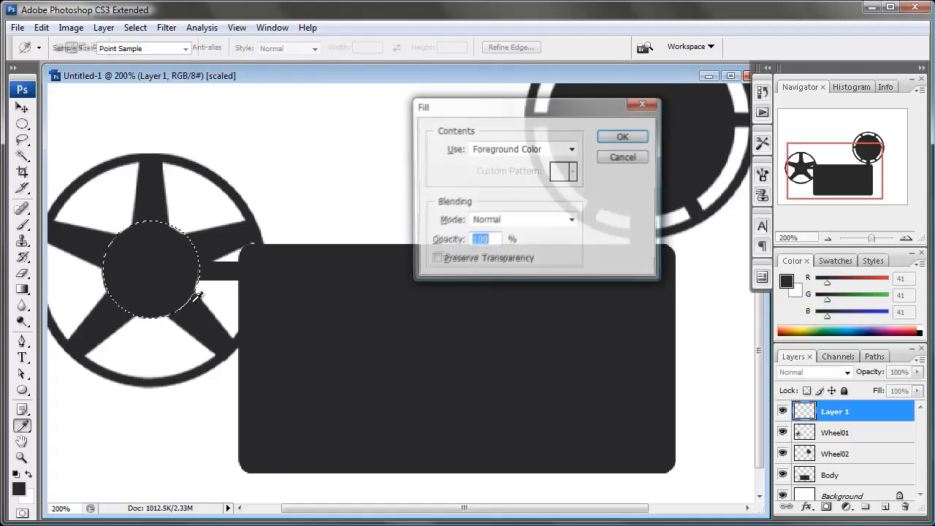
{"action": "key", "text": "Return"}
{"action": "key", "text": "ctrl+d"}
{"action": "key", "text": "v"}
Select Layer 1 and Wheel01 together and align their horizontal and vertical centers
{"action": "left_click", "coordinate": [843, 433], "text": "shift"}
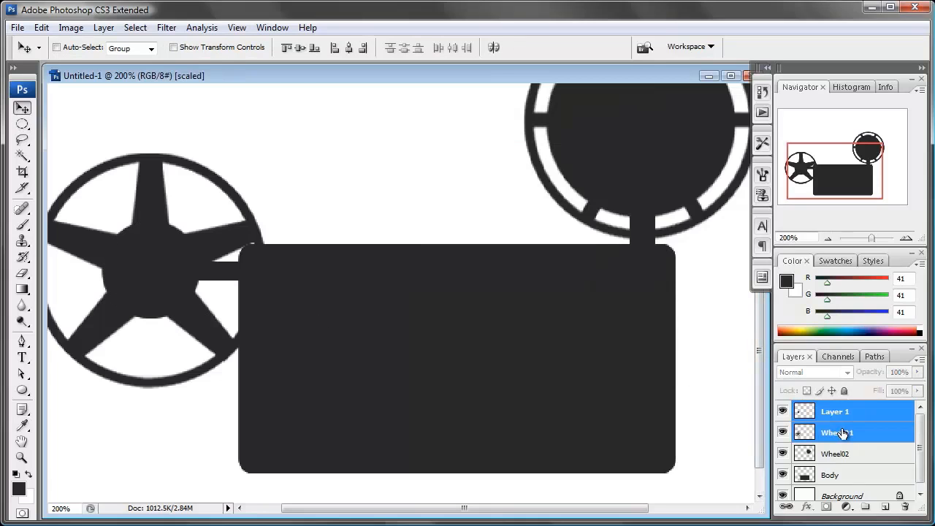
{"action": "left_click", "coordinate": [350, 48]}
{"action": "left_click", "coordinate": [299, 48]}
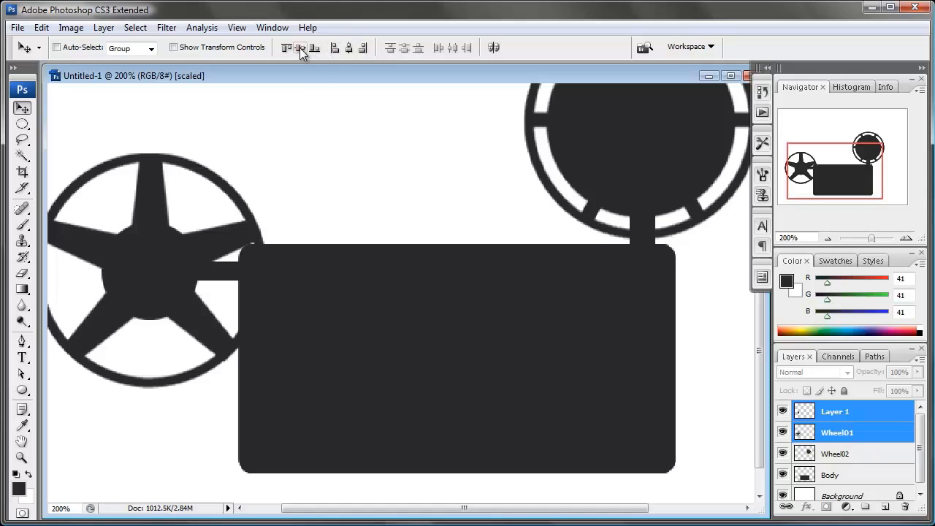
Try merging the hub circle's layer into Wheel01, check the wheel's visibility, undo the merge, and select Layer 1
{"action": "left_click", "coordinate": [841, 413]}
{"action": "key", "text": "ctrl+e"}
{"action": "left_click", "coordinate": [783, 413]}
{"action": "left_click", "coordinate": [784, 413]}
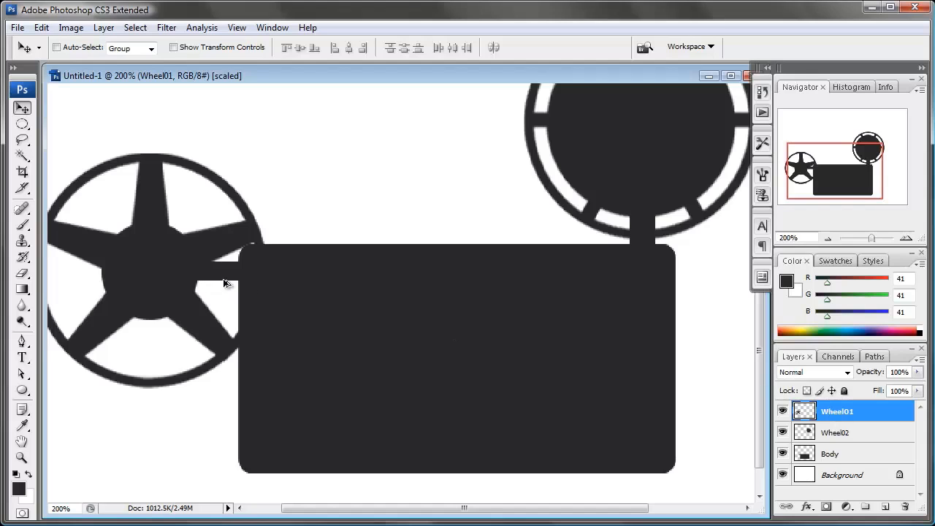
{"action": "key", "text": "ctrl+z"}
{"action": "left_click", "coordinate": [833, 415]}
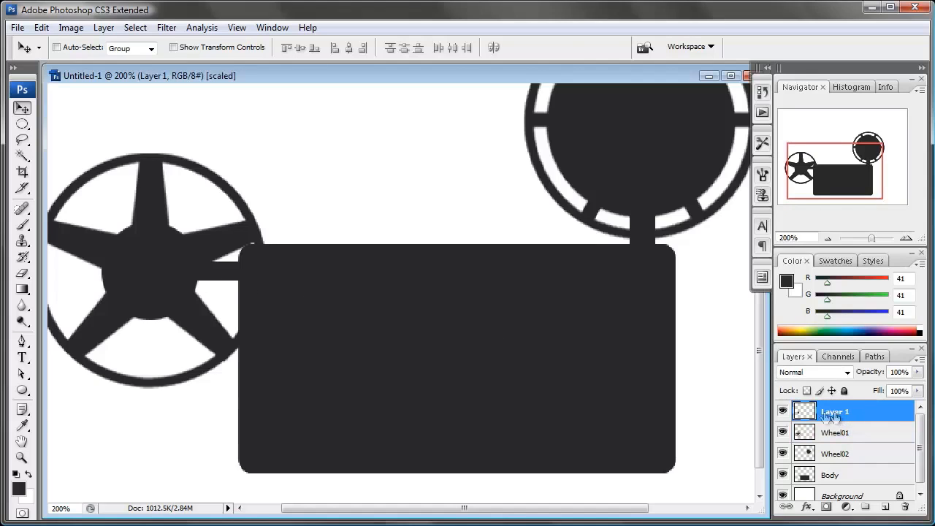
Scale the hub circle on Layer 1 up slightly from its center so it covers the middle of the five-spoke wheel
{"action": "key", "text": "ctrl+t"}
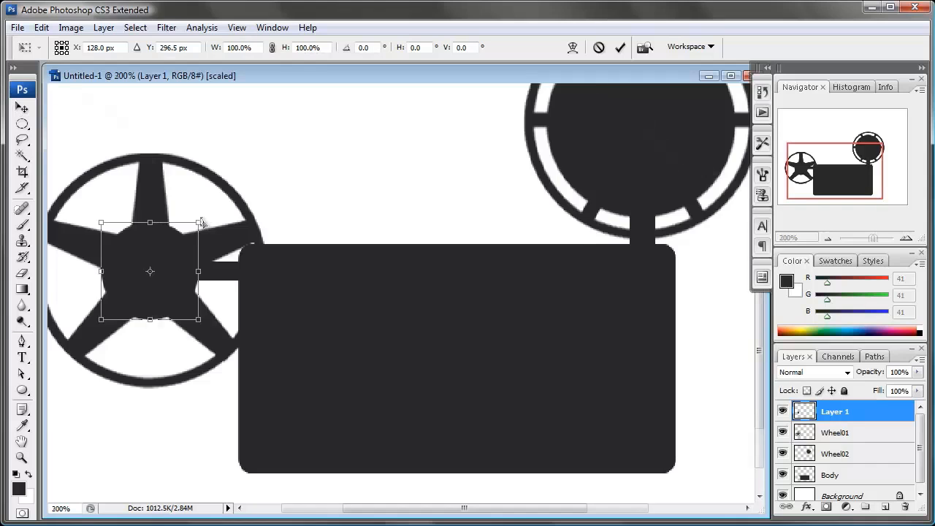
{"action": "key", "text": "ctrl+plus"}
{"action": "left_click_drag", "start_coordinate": [203, 221], "coordinate": [385, 291]}
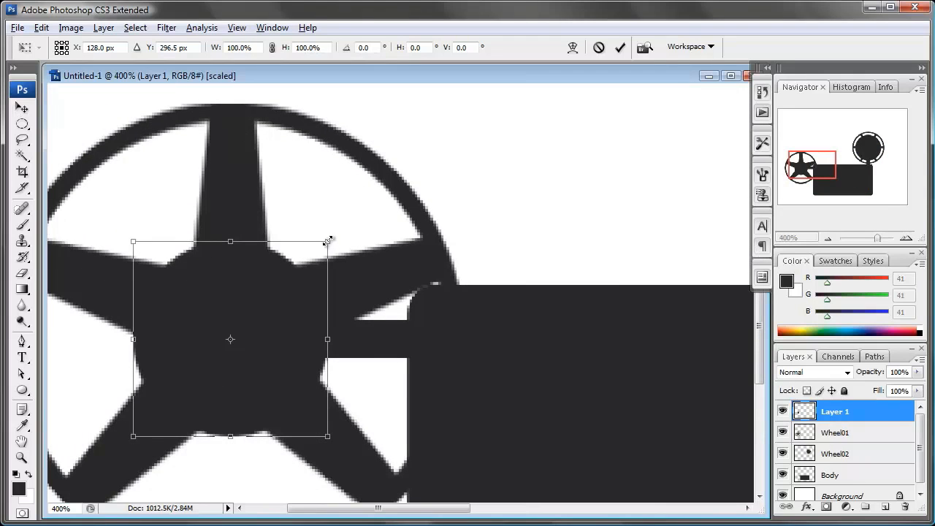
{"action": "left_click_drag", "start_coordinate": [329, 241], "coordinate": [330, 239]}
{"action": "left_click", "coordinate": [621, 47]}
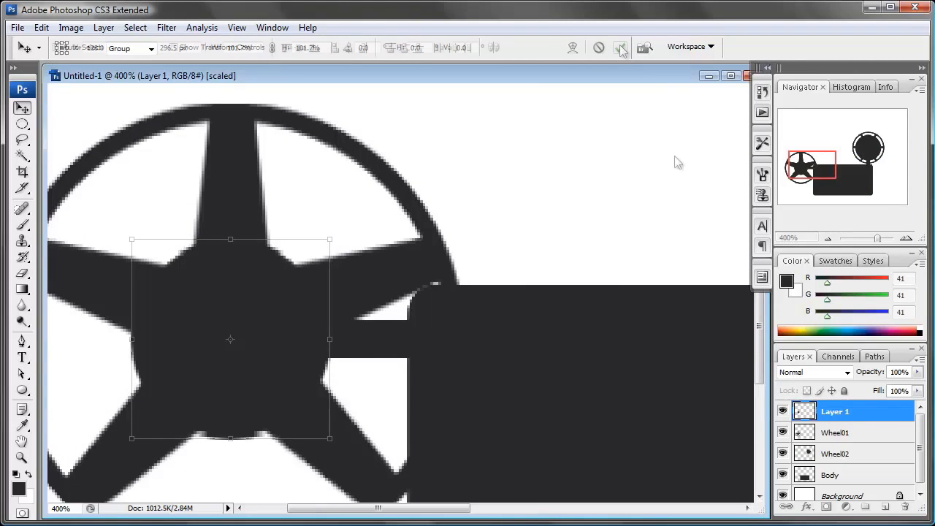
Merge Layer 1 with Wheel01 and rename the merged layer Wheel01
{"action": "left_click", "coordinate": [837, 434], "text": "shift"}
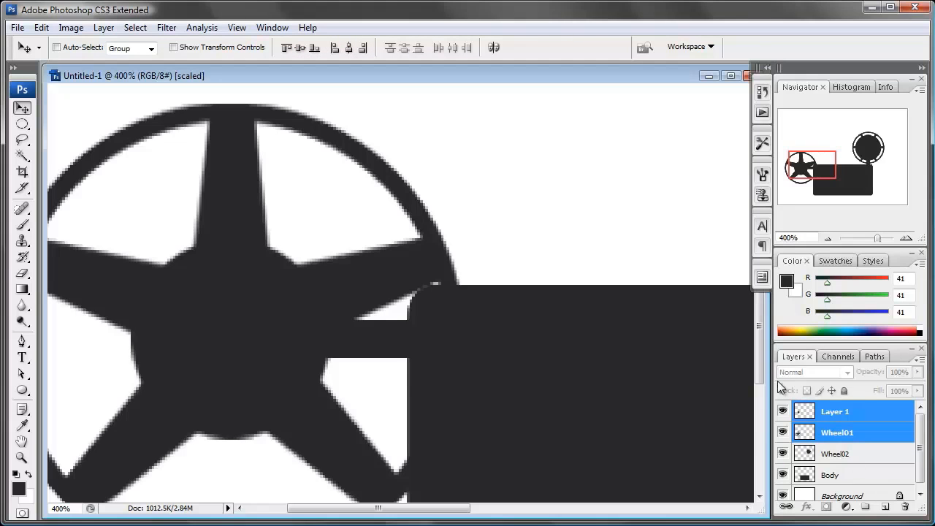
{"action": "key", "text": "ctrl+e"}
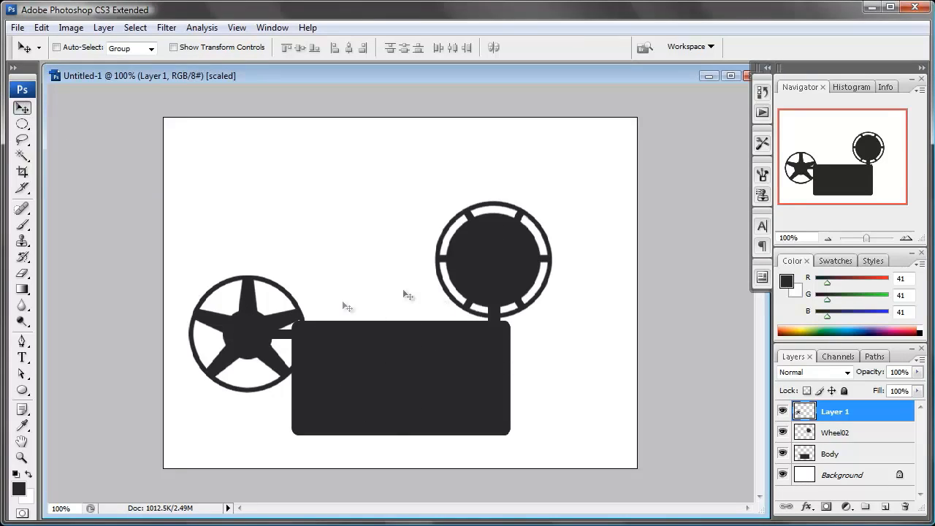
{"action": "double_click", "coordinate": [840, 411]}
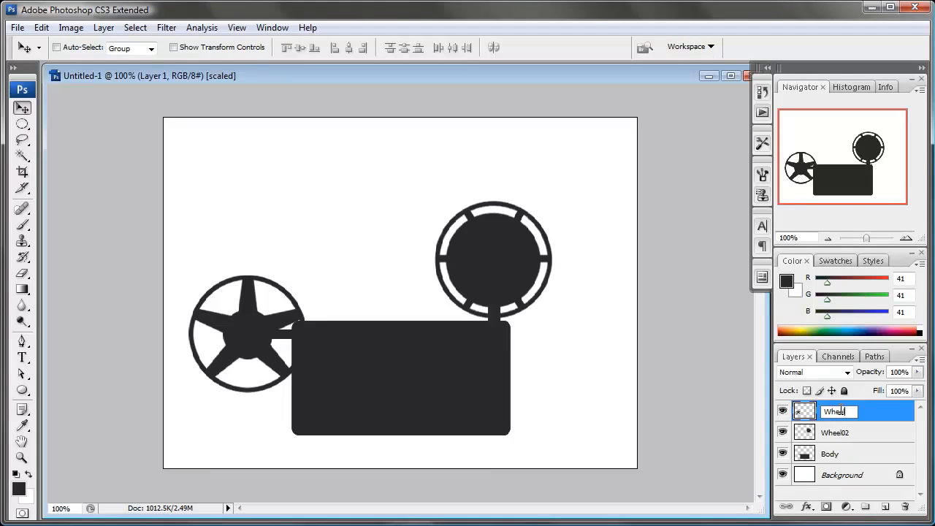
{"action": "type", "text": "Wheel01"}
{"action": "key", "text": "Return"}
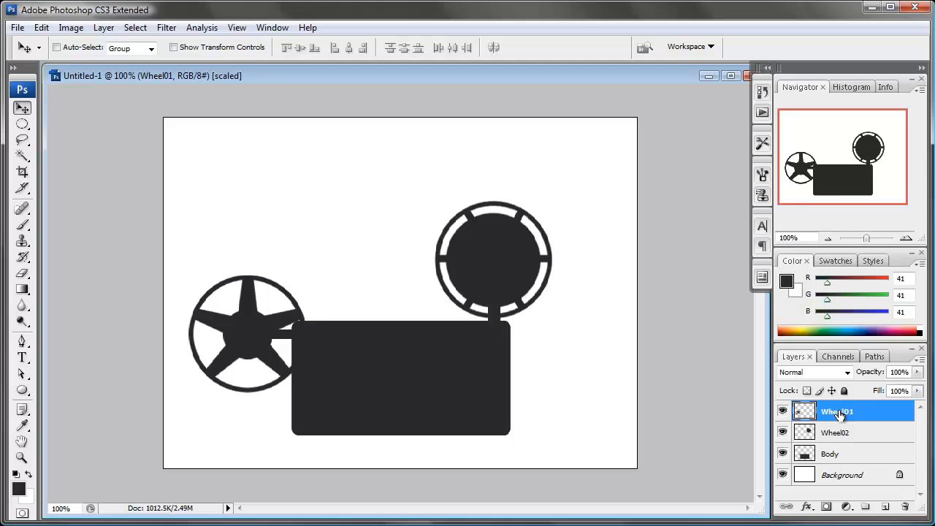
On a new layer, draw a small upright rectangular selection on the body's top edge, fill it with the foreground color at 100% opacity, and deselect
{"action": "left_click", "coordinate": [881, 508]}
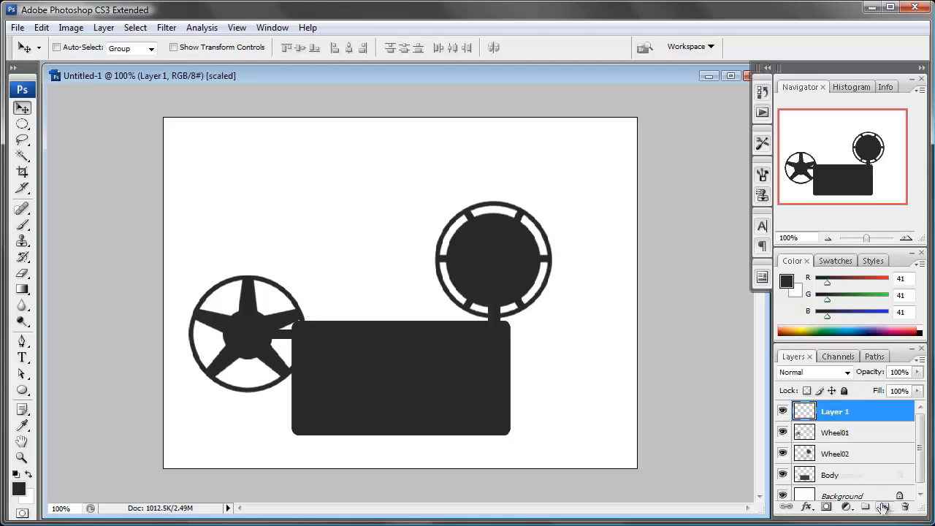
{"action": "left_click", "coordinate": [23, 124]}
{"action": "left_click", "coordinate": [62, 127]}
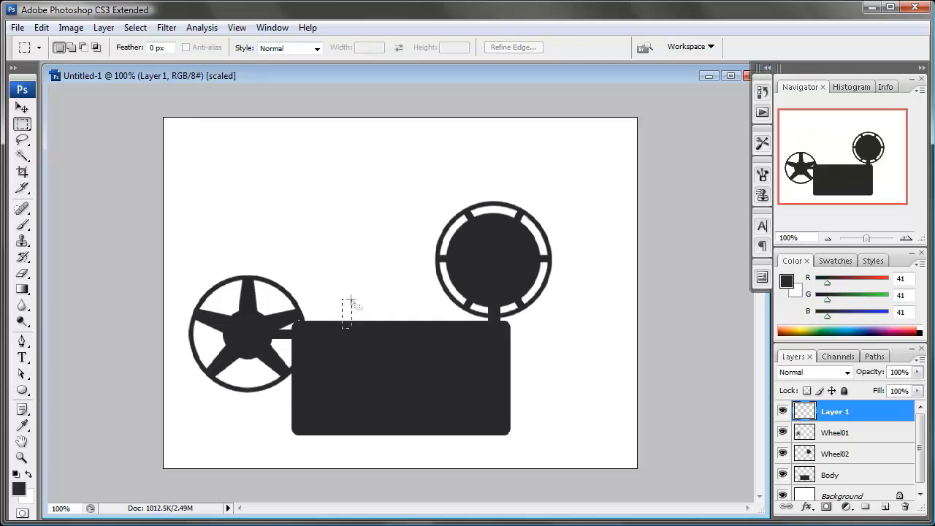
{"action": "left_click_drag", "start_coordinate": [351, 299], "coordinate": [351, 299]}
{"action": "key", "text": "shift+F5"}
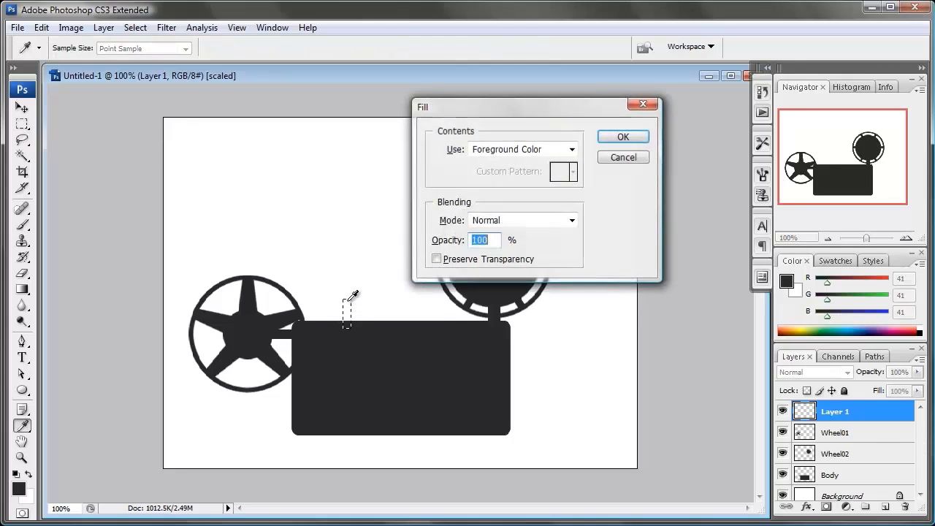
{"action": "key", "text": "Return"}
{"action": "key", "text": "ctrl+d"}
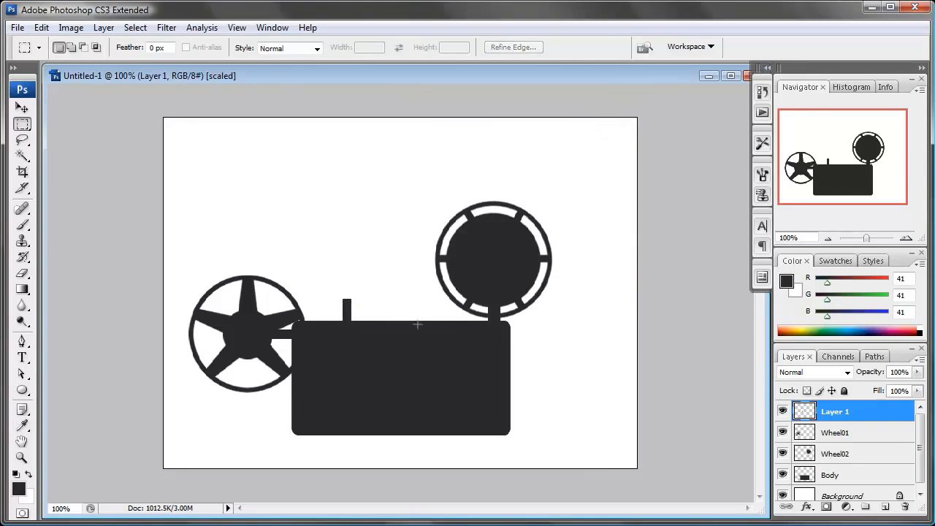
Duplicate the small post's layer and move the copy right along the body's top edge
{"action": "key", "text": "v"}
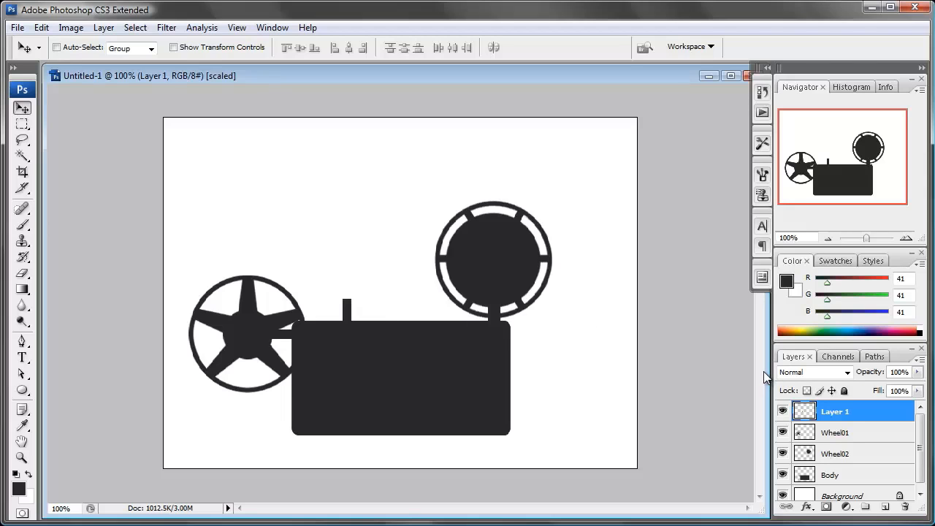
{"action": "left_click_drag", "start_coordinate": [845, 418], "coordinate": [888, 508]}
{"action": "left_click_drag", "start_coordinate": [365, 298], "coordinate": [427, 330]}
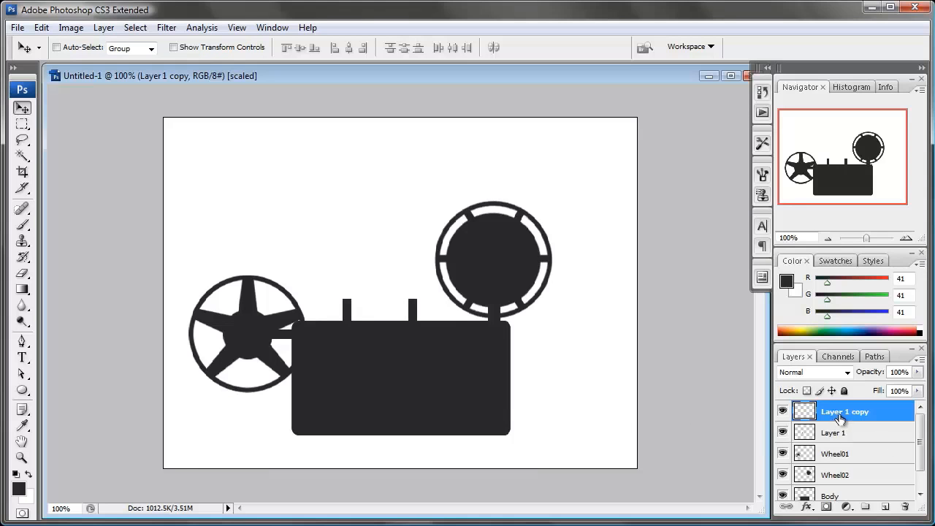
Rotate the right post by -15° and the left post the opposite way so that they lean toward each other
{"action": "key", "text": "ctrl+t"}
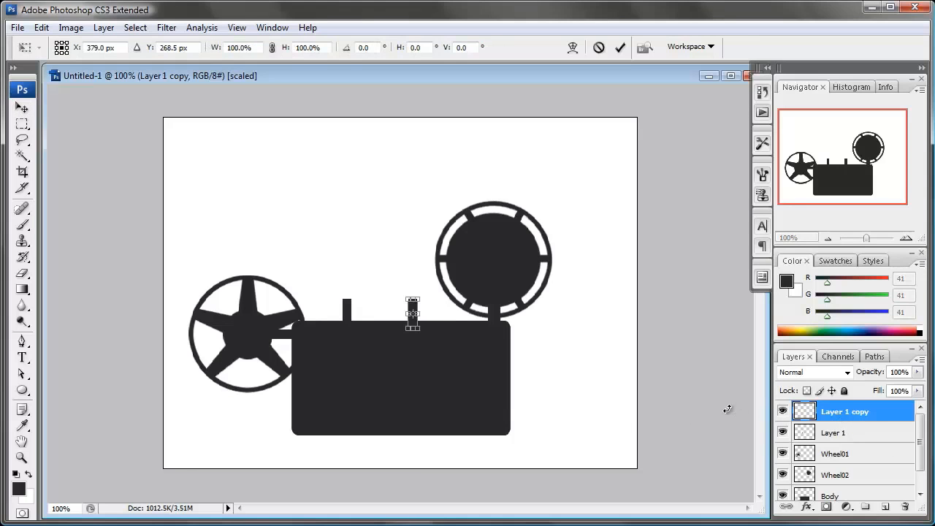
{"action": "key", "text": "ctrl+plus"}
{"action": "key", "text": "ctrl+plus"}
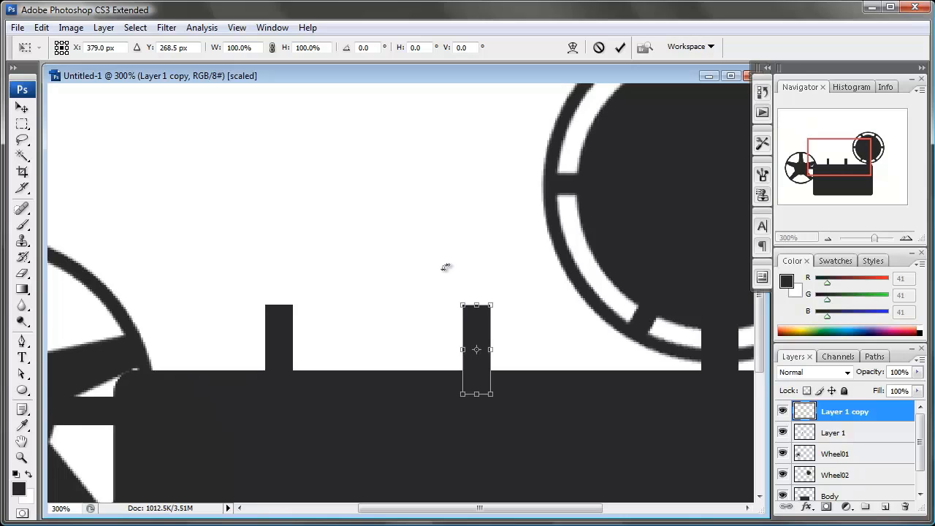
{"action": "left_click_drag", "start_coordinate": [447, 268], "coordinate": [432, 270]}
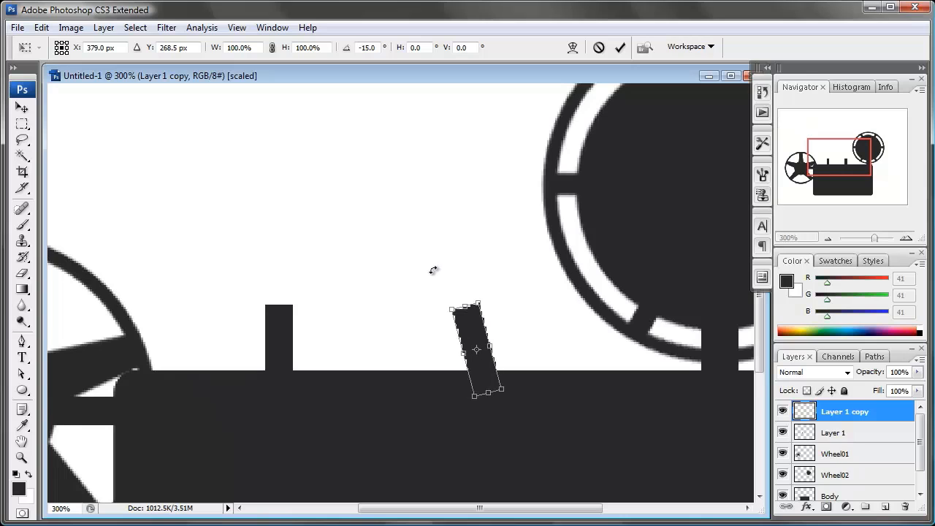
{"action": "left_click", "coordinate": [620, 48]}
{"action": "left_click", "coordinate": [835, 432]}
{"action": "key", "text": "ctrl+t"}
{"action": "left_click_drag", "start_coordinate": [322, 262], "coordinate": [412, 314]}
{"action": "left_click", "coordinate": [620, 48]}
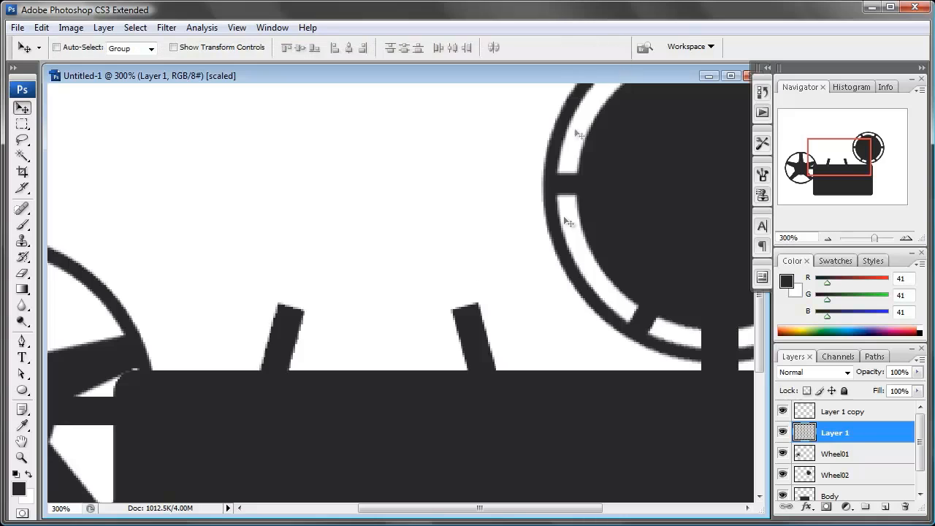
Move the right post farther right toward Wheel02 and merge its layer down into Layer 1
{"action": "left_click_drag", "start_coordinate": [570, 282], "coordinate": [494, 256]}
{"action": "key", "text": "ctrl+minus"}
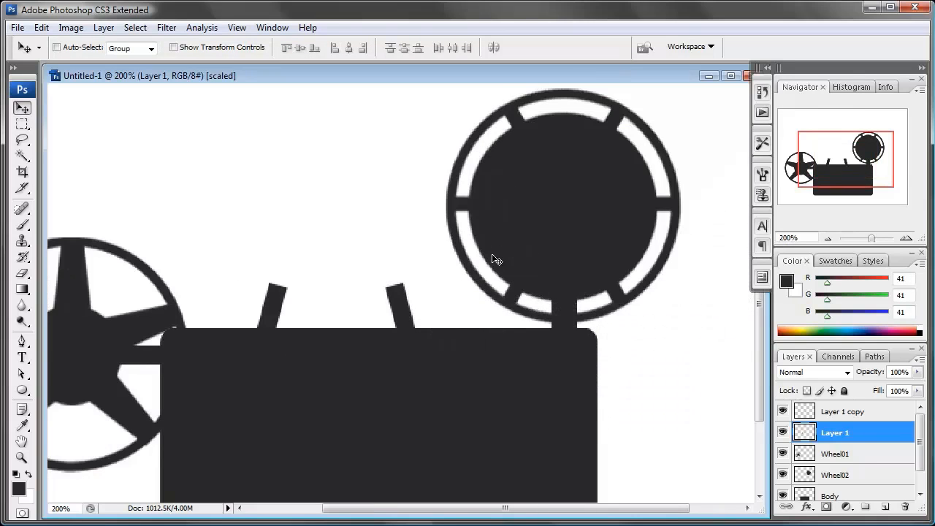
{"action": "left_click", "coordinate": [848, 413]}
{"action": "left_click", "coordinate": [844, 433]}
{"action": "left_click", "coordinate": [837, 414]}
{"action": "left_click_drag", "start_coordinate": [413, 365], "coordinate": [462, 337]}
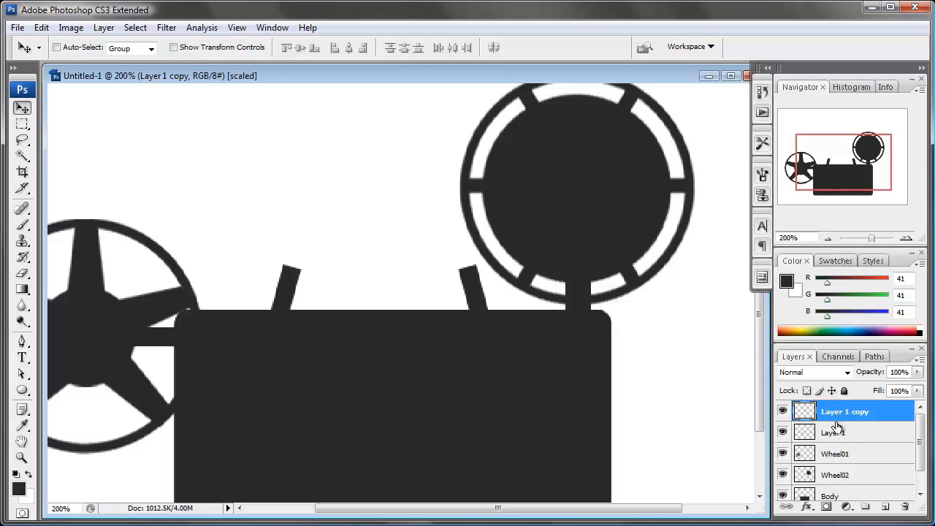
{"action": "key", "text": "ctrl+e"}
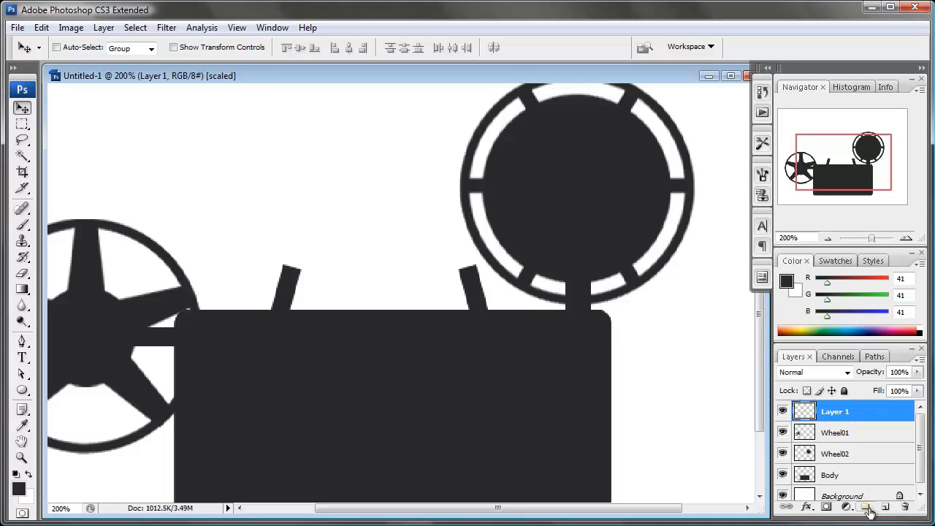
On a new layer, select a thin horizontal strip joining the tops of both posts, fill it with the foreground color, and deselect
{"action": "left_click", "coordinate": [883, 508]}
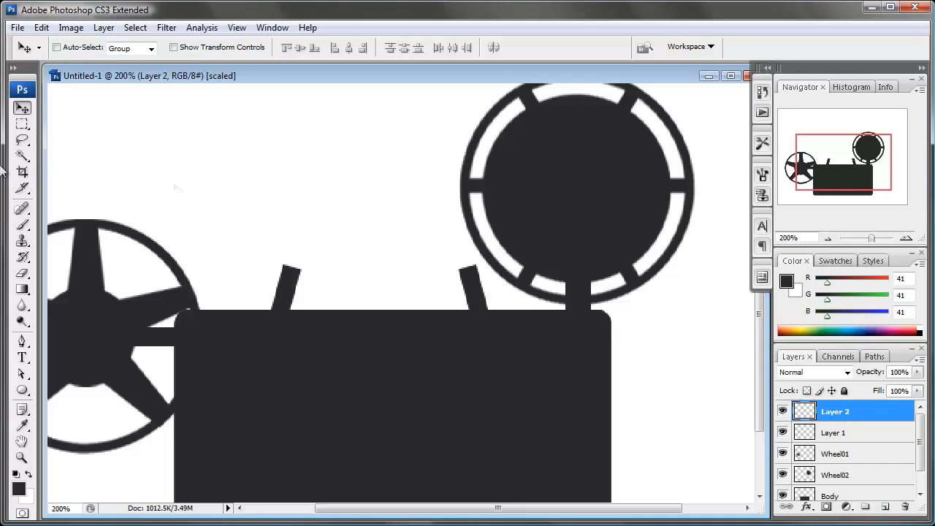
{"action": "left_click", "coordinate": [21, 126]}
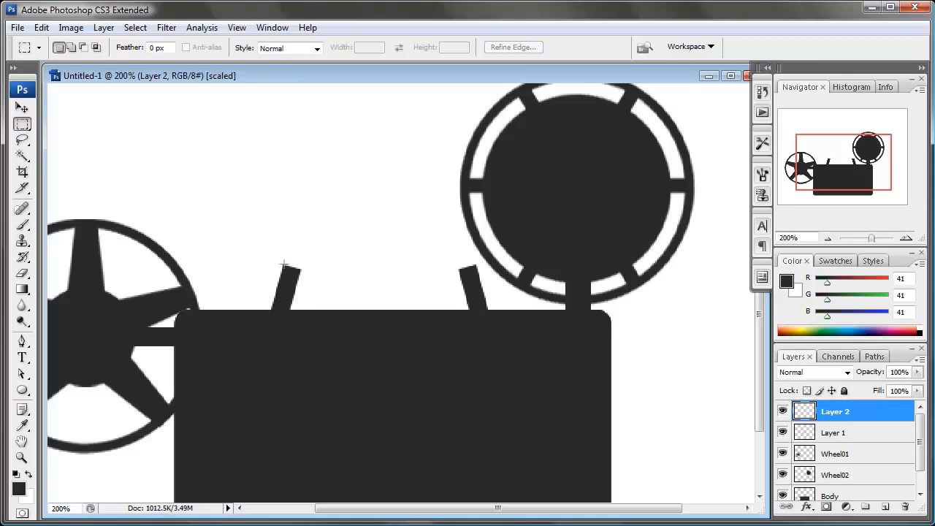
{"action": "left_click_drag", "start_coordinate": [418, 268], "coordinate": [477, 275]}
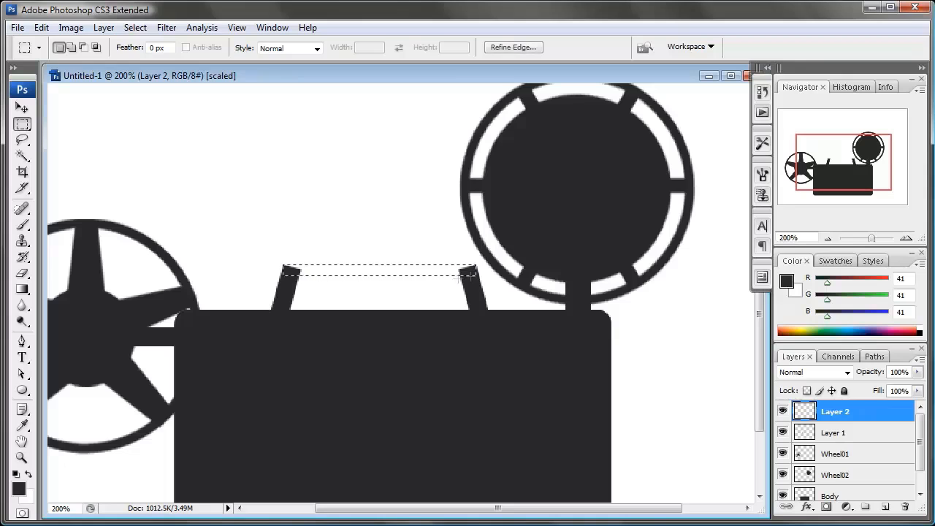
{"action": "key", "text": "shift+F5"}
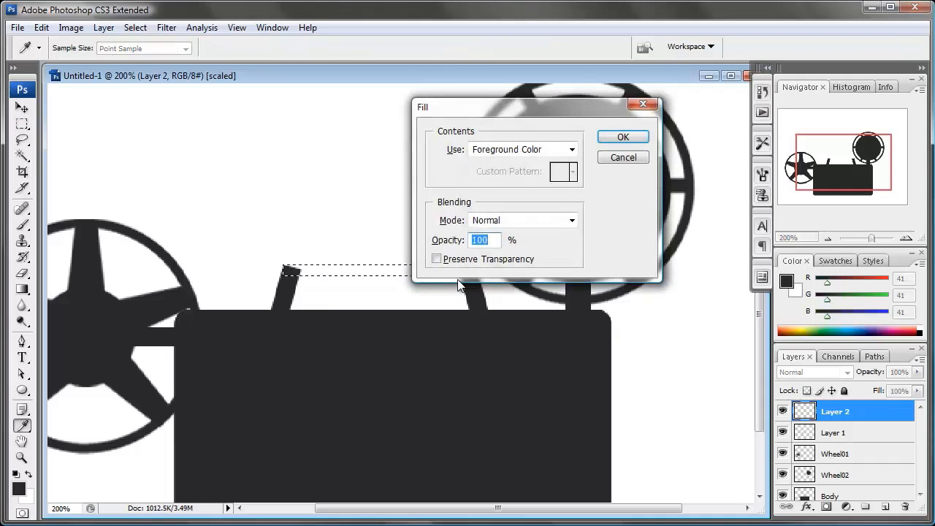
{"action": "key", "text": "Return"}
{"action": "key", "text": "ctrl+d"}
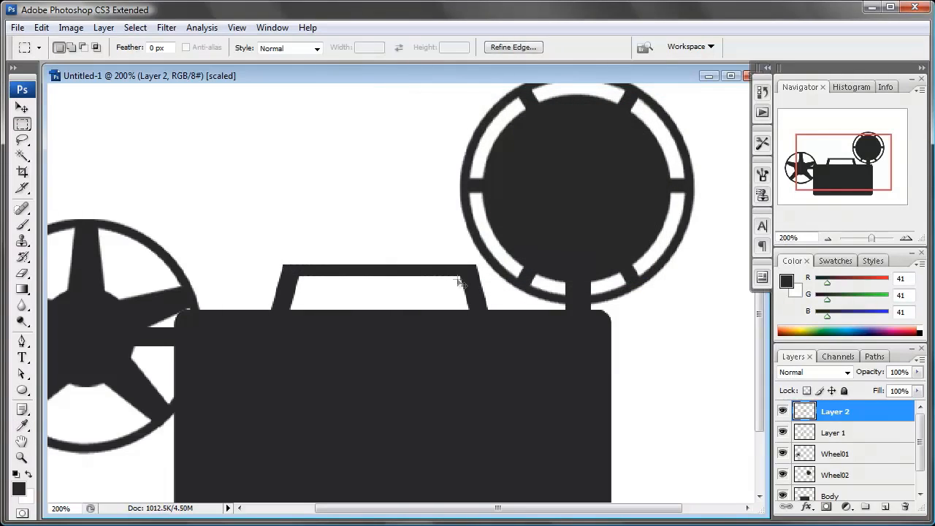
Merge the handle's crossbar layer into Layer 1 and move Layer 1 directly above Body in the layer order
{"action": "key", "text": "v"}
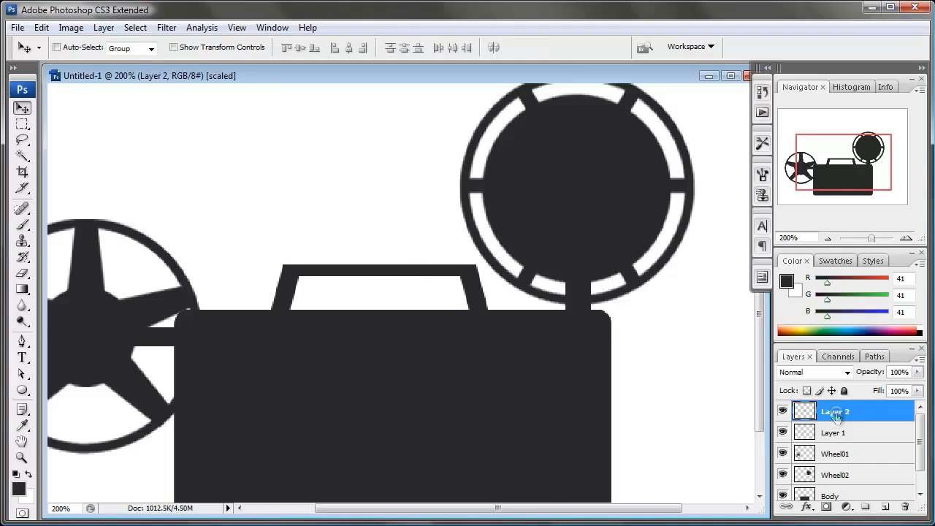
{"action": "key", "text": "ctrl+e"}
{"action": "left_click_drag", "start_coordinate": [847, 429], "coordinate": [844, 471]}
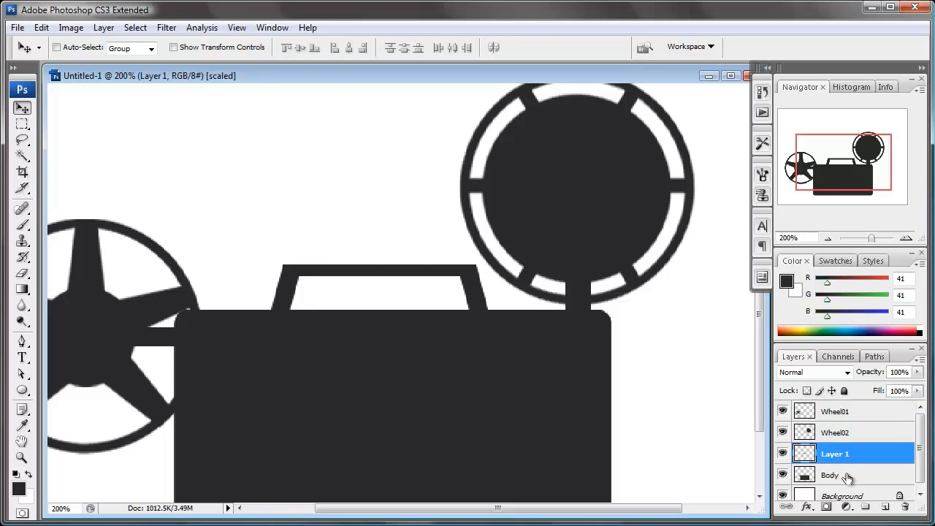
Try aligning the horizontal centers of Layer 1 and Body, merging them, and toggling the merged layer's visibility
{"action": "left_click", "coordinate": [847, 476], "text": "shift"}
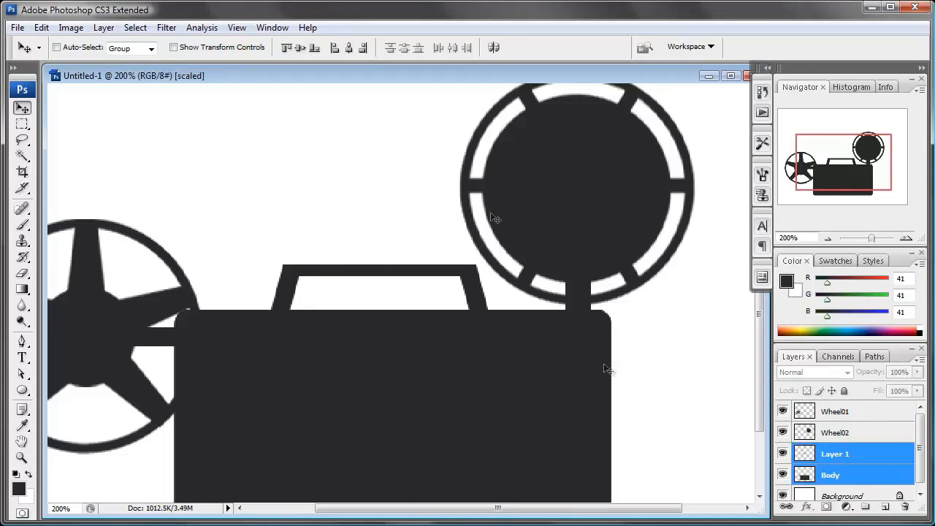
{"action": "left_click", "coordinate": [350, 48]}
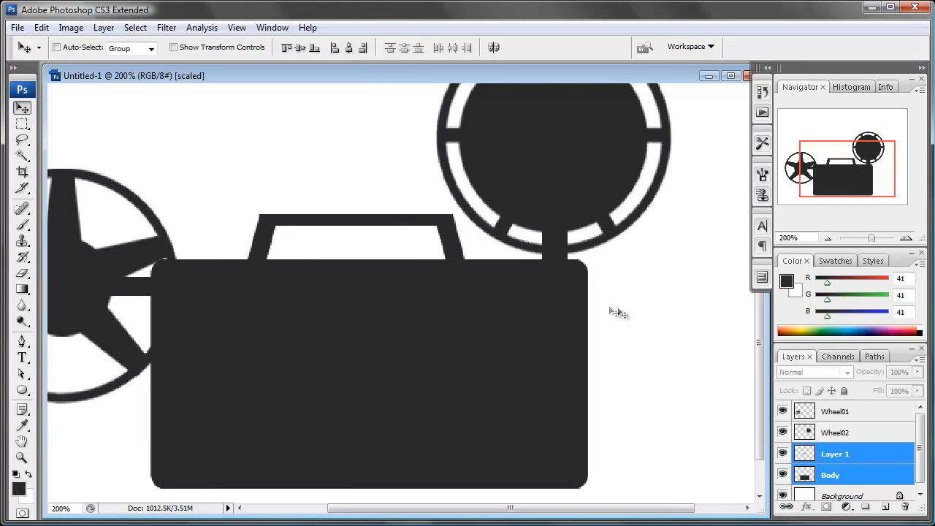
{"action": "key", "text": "ctrl+e"}
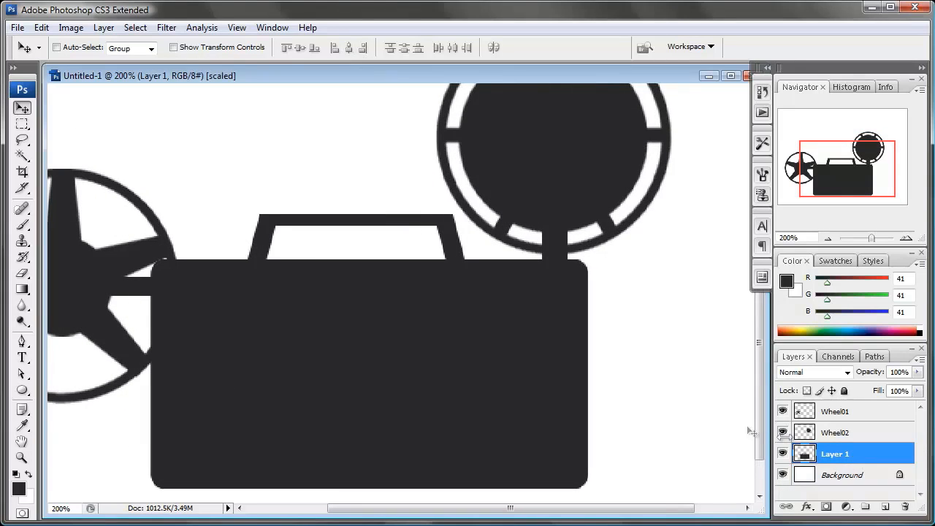
{"action": "left_click", "coordinate": [783, 454]}
{"action": "left_click", "coordinate": [782, 454]}
{"action": "left_click", "coordinate": [782, 453]}
{"action": "left_click", "coordinate": [783, 454]}
{"action": "left_click", "coordinate": [784, 454]}
{"action": "left_click", "coordinate": [784, 454]}
Nudge the handle on Layer 1 slightly right along the body's top and merge it down into Body
{"action": "mouse_move", "coordinate": [310, 309]}
{"action": "left_mouse_down"}
{"action": "mouse_move", "coordinate": [361, 331]}
{"action": "mouse_move", "coordinate": [306, 295]}
{"action": "left_mouse_up"}
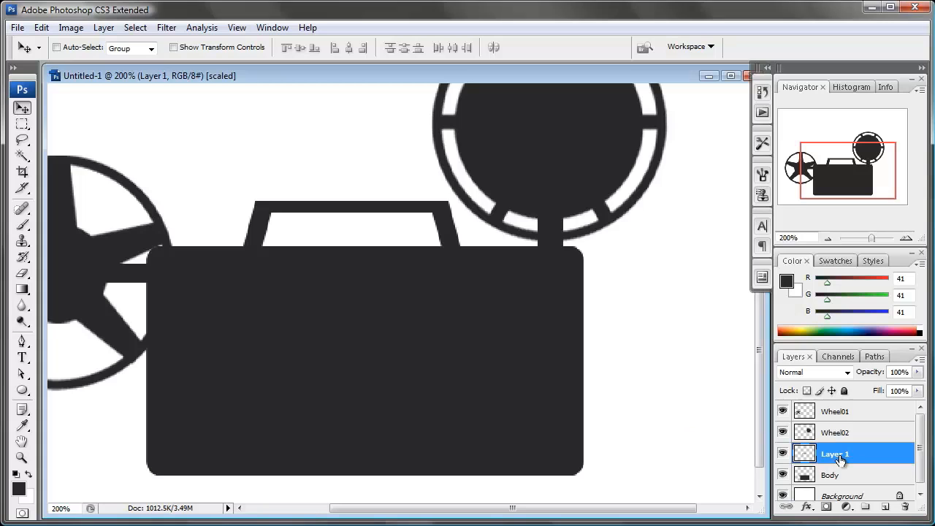
{"action": "key", "text": "shift+Right"}
{"action": "key", "text": "shift+Right"}
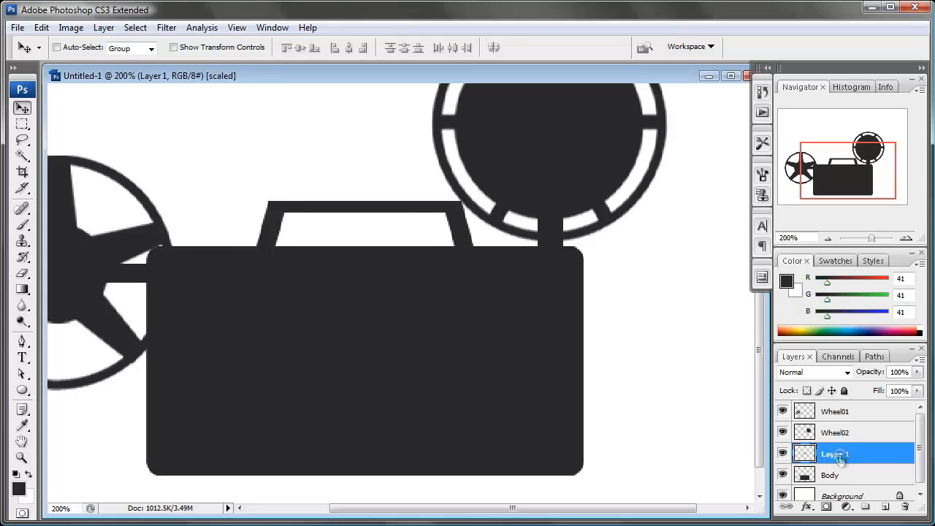
{"action": "key", "text": "shift+Left"}
{"action": "key", "text": "Left"}
{"action": "key", "text": "Left"}
{"action": "key", "text": "Left"}
{"action": "key", "text": "Up"}
{"action": "key", "text": "Down"}
{"action": "key", "text": "ctrl+e"}
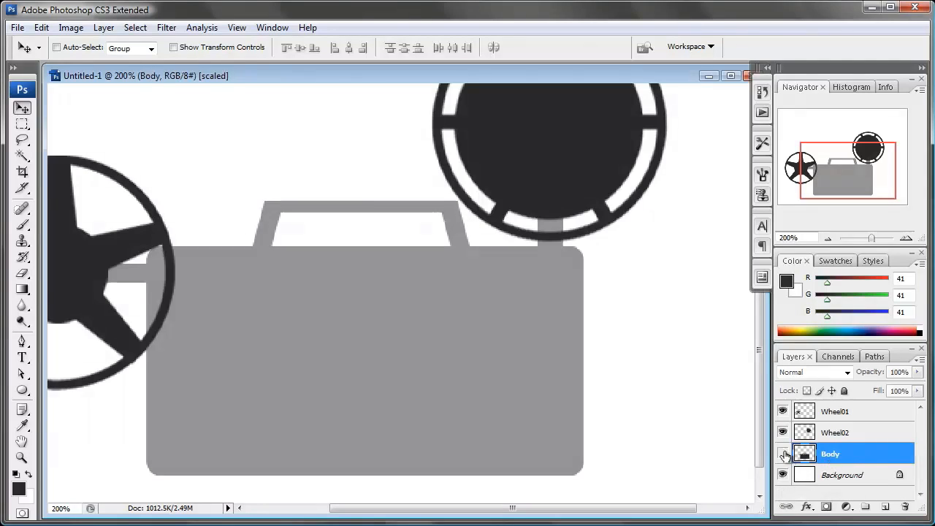
On a new layer above Body, draw a small rounded rectangle path with a 10 px radius overlapping the body's upper right edge
{"action": "left_click_drag", "start_coordinate": [488, 433], "coordinate": [424, 394]}
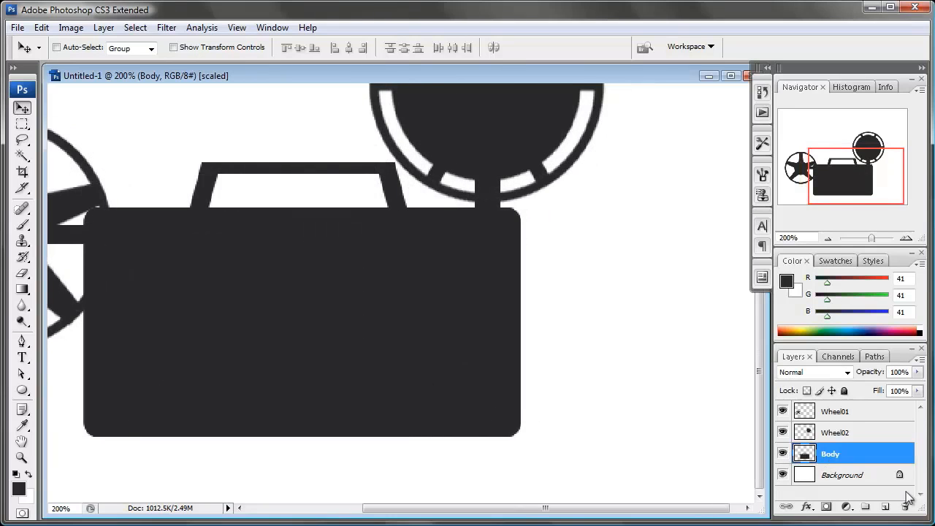
{"action": "left_click", "coordinate": [885, 506]}
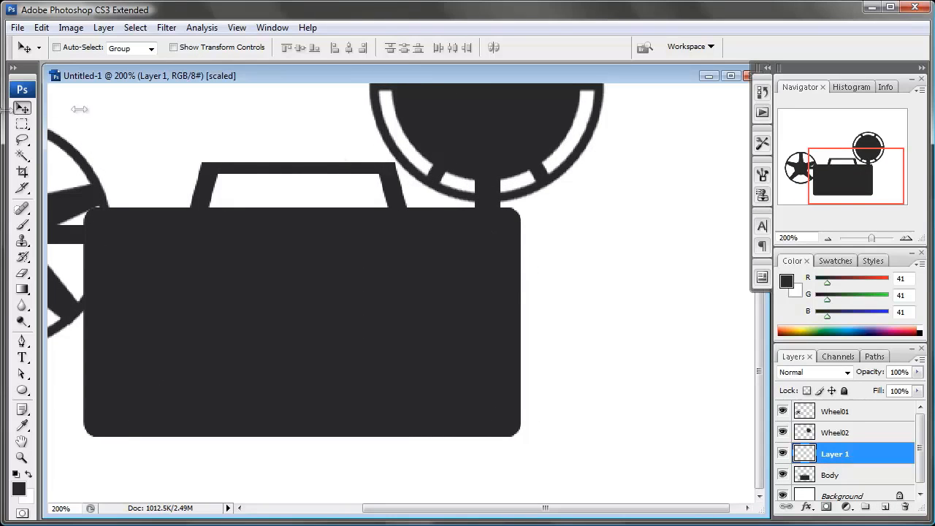
{"action": "left_click", "coordinate": [23, 391]}
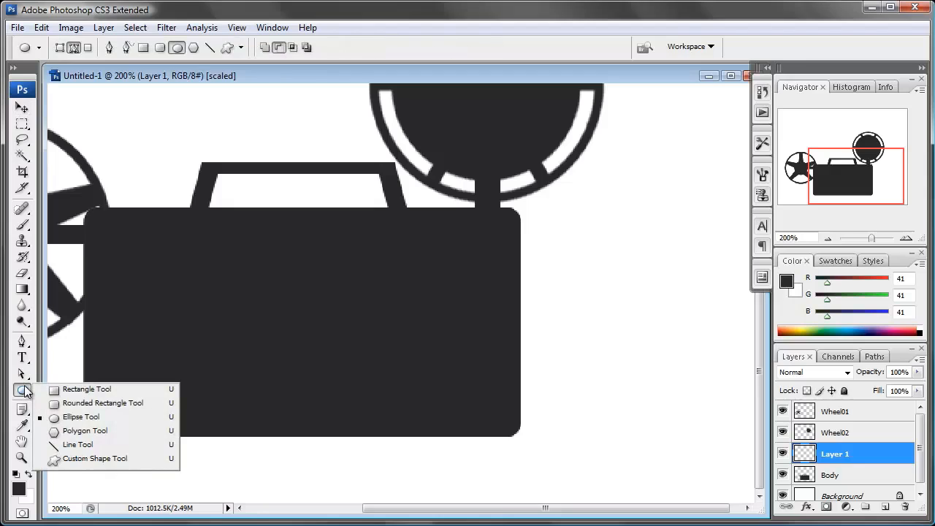
{"action": "left_click", "coordinate": [73, 404]}
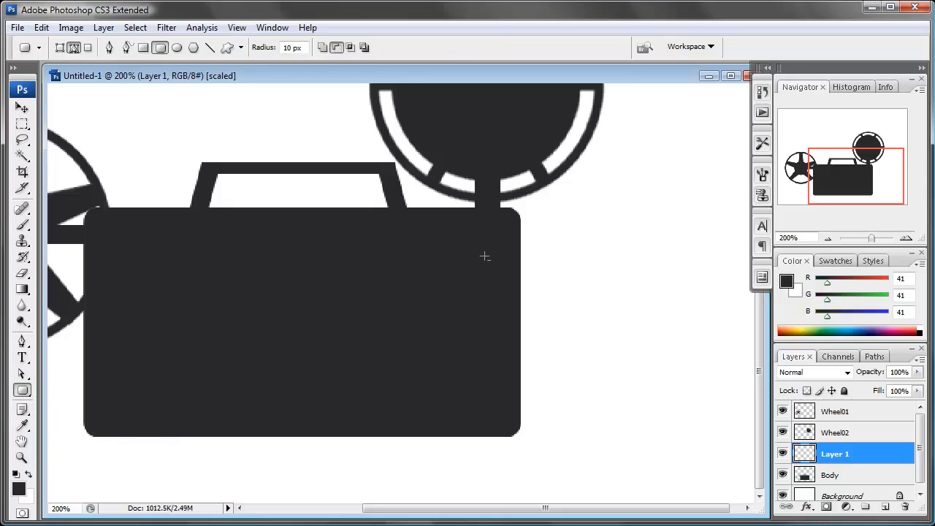
{"action": "left_click_drag", "start_coordinate": [499, 238], "coordinate": [561, 280]}
Fill the rounded rectangle path with the foreground color at 100% opacity and delete the work path
{"action": "key", "text": "p"}
{"action": "right_click", "coordinate": [534, 262]}
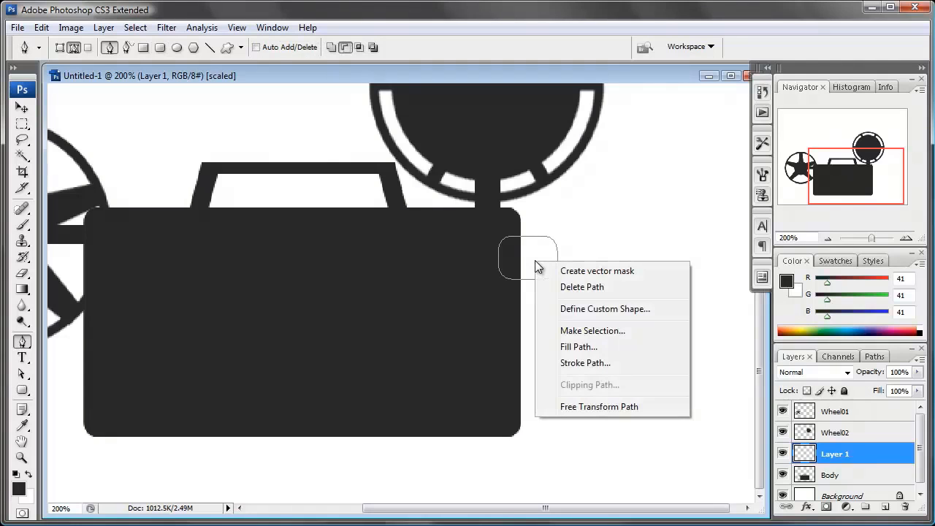
{"action": "left_click", "coordinate": [589, 347]}
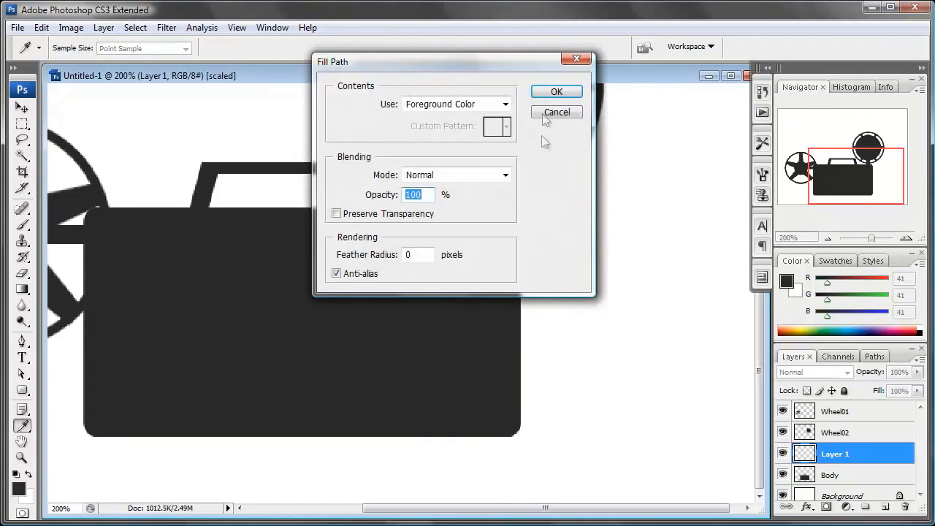
{"action": "left_click", "coordinate": [548, 93]}
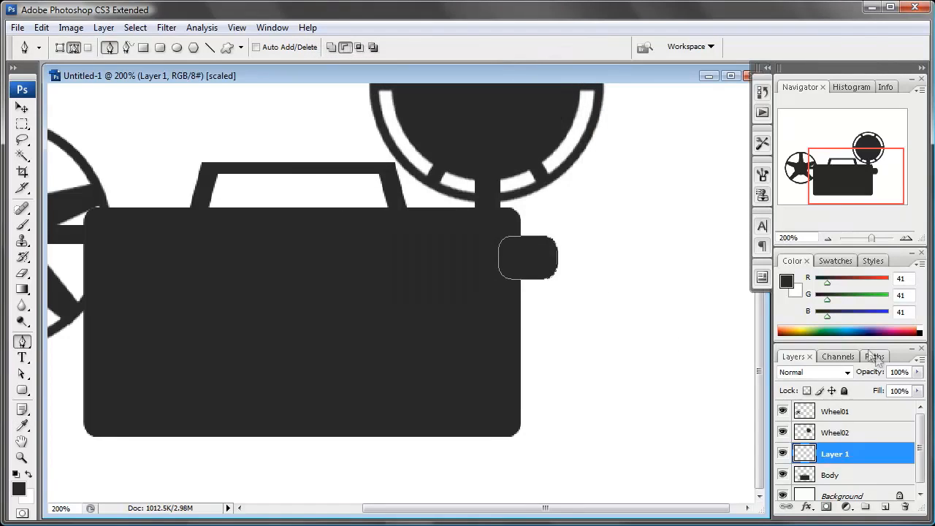
{"action": "left_click", "coordinate": [870, 357]}
{"action": "left_click_drag", "start_coordinate": [907, 502], "coordinate": [907, 507]}
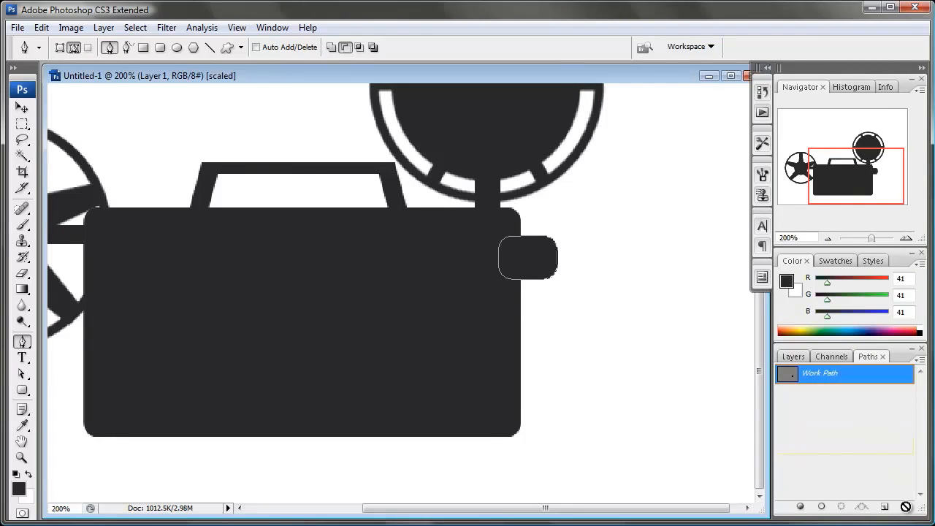
Narrow the rounded knob on Layer 1 from its outer side to 75.8% width
{"action": "left_click", "coordinate": [798, 359]}
{"action": "key", "text": "v"}
{"action": "key", "text": "ctrl+t"}
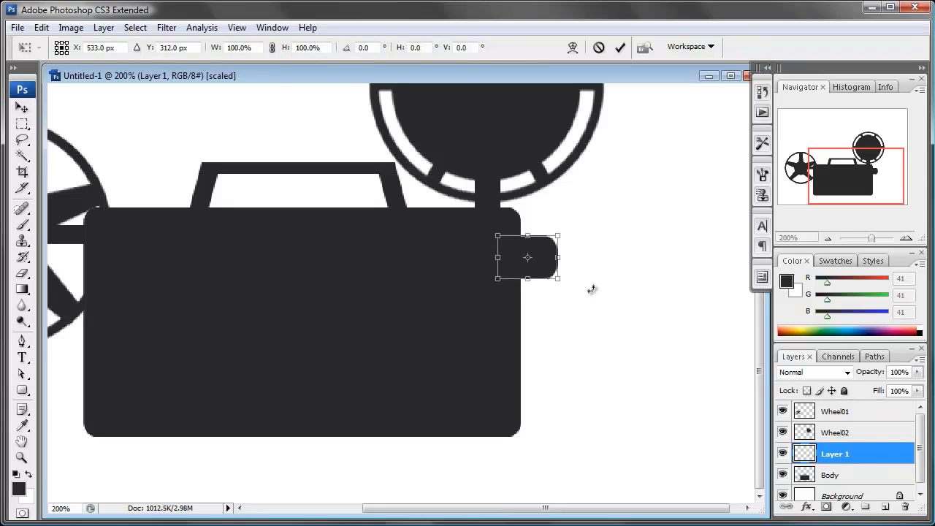
{"action": "left_click_drag", "start_coordinate": [558, 258], "coordinate": [543, 258]}
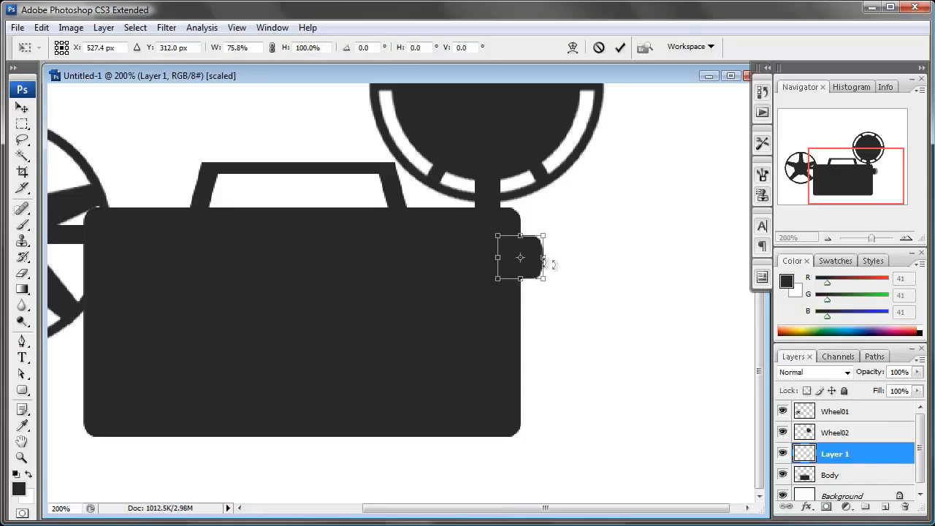
{"action": "left_click", "coordinate": [619, 48]}
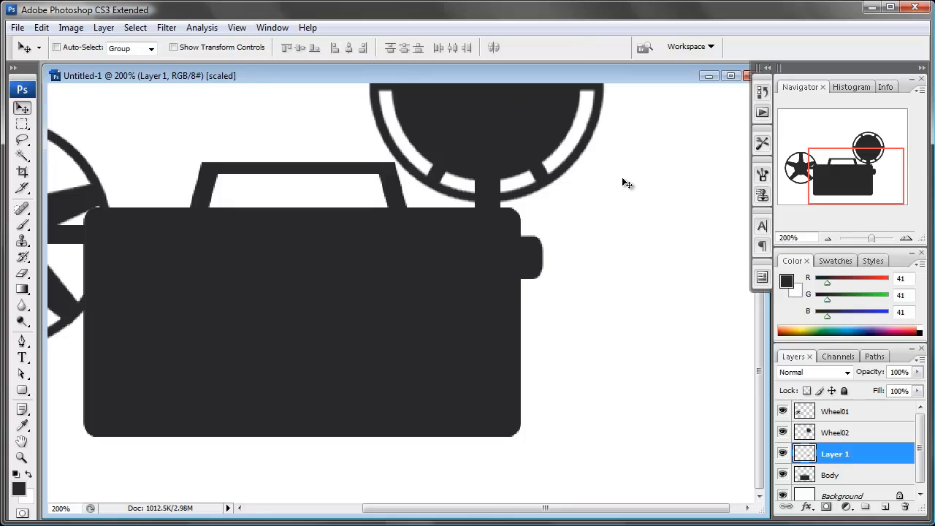
Nudge the rounded knob slightly up and to the right so it sticks out further from the body
{"action": "key", "text": "shift+Up"}
{"action": "key", "text": "Down"}
{"action": "key", "text": "Down"}
{"action": "key", "text": "Down"}
{"action": "key", "text": "Down"}
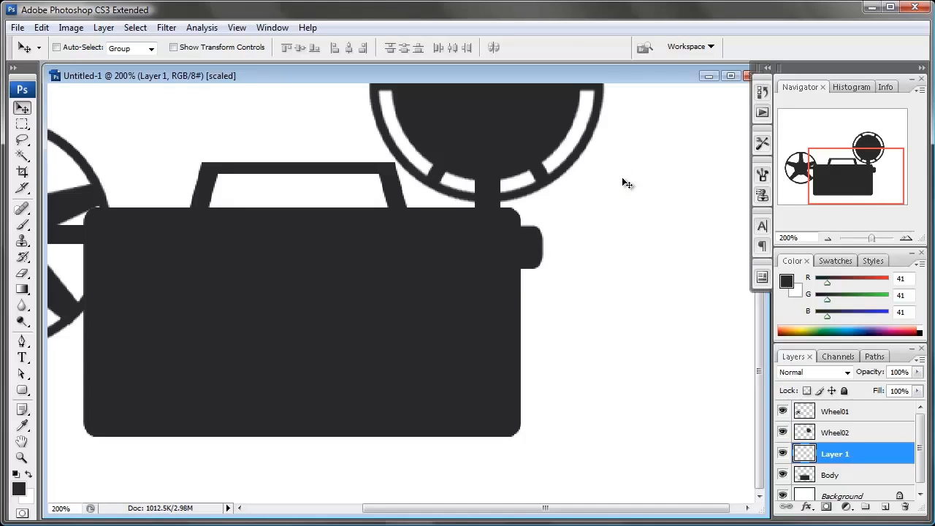
{"action": "key", "text": "Right"}
{"action": "key", "text": "Right"}
{"action": "key", "text": "Right"}
{"action": "key", "text": "shift+Right"}
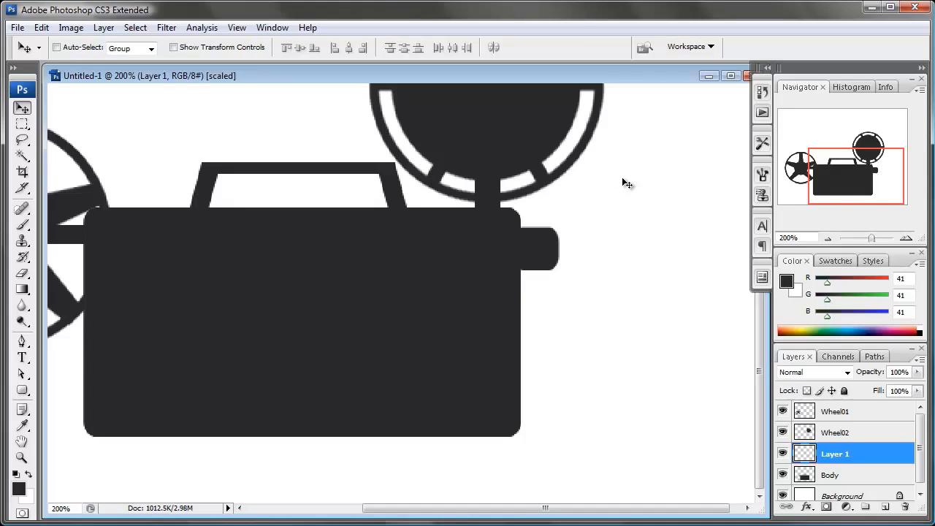
{"action": "key", "text": "shift+Right"}
{"action": "key", "text": "shift+Left"}
{"action": "key", "text": "Left"}
{"action": "key", "text": "Left"}
Stretch the rounded knob outward to 111.1% width
{"action": "key", "text": "ctrl+t"}
{"action": "left_click_drag", "start_coordinate": [560, 250], "coordinate": [565, 250]}
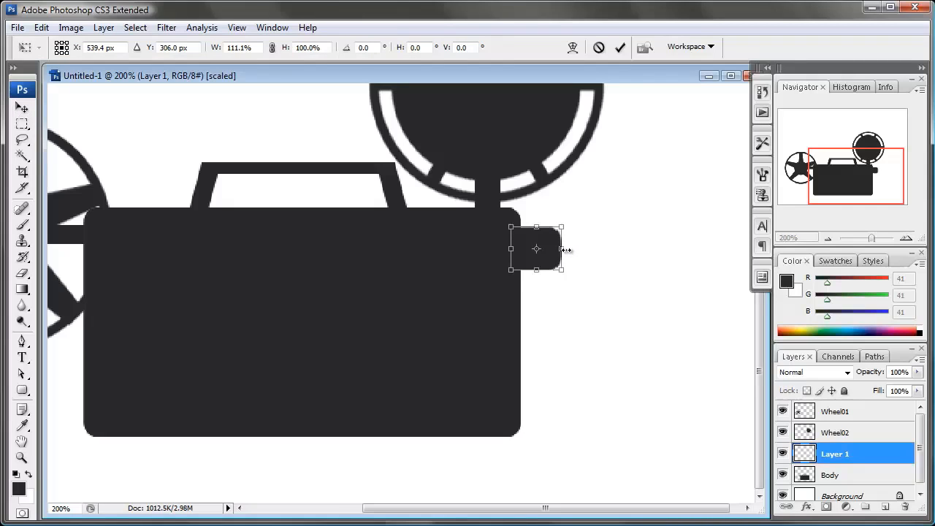
{"action": "left_click", "coordinate": [619, 47]}
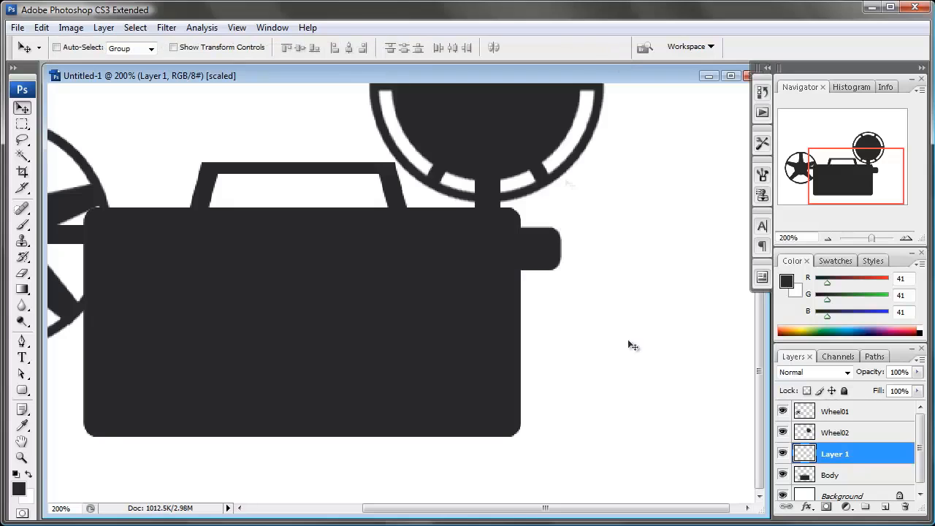
On a new layer, draw a narrow, slightly taller rounded rectangle path with a 10 px radius where the knob meets the body
{"action": "left_click", "coordinate": [885, 508]}
{"action": "key", "text": "m"}
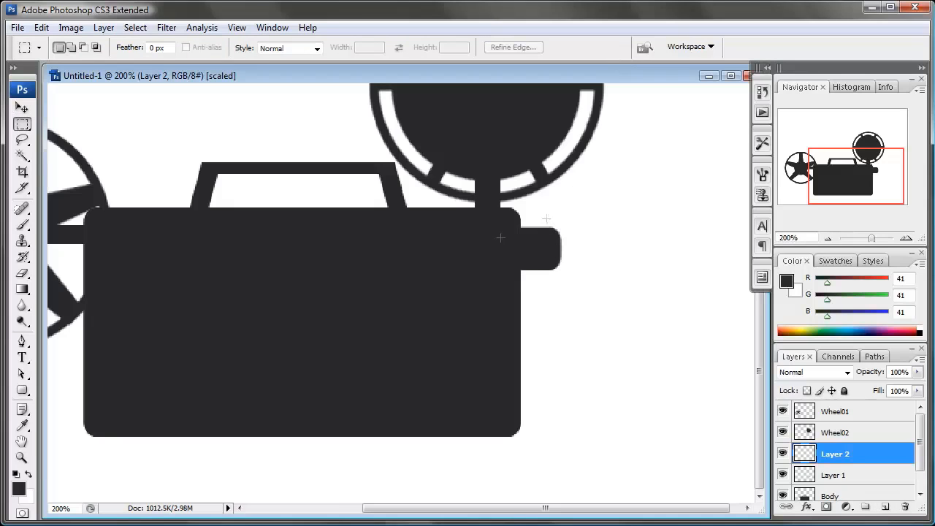
{"action": "left_click", "coordinate": [22, 389]}
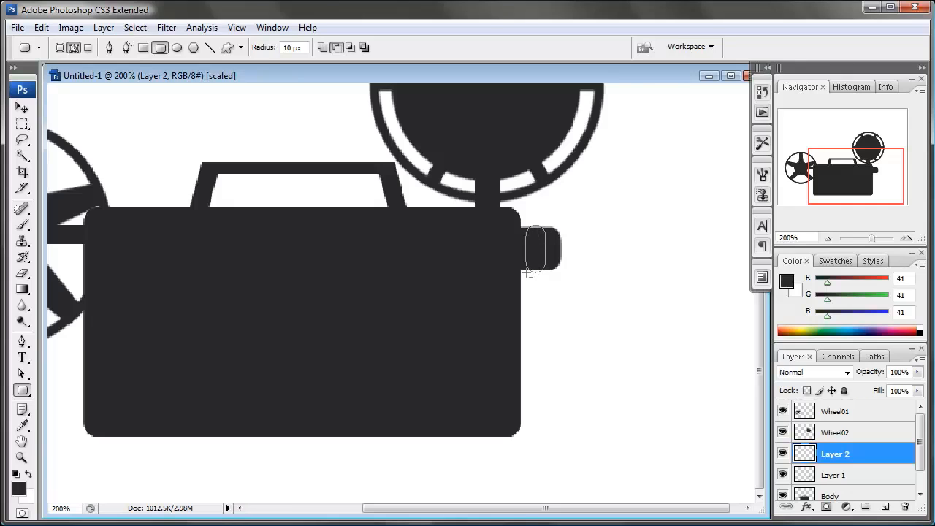
{"action": "left_click_drag", "start_coordinate": [524, 273], "coordinate": [516, 273]}
Convert the collar path to a selection with 0-pixel feather, fill it with the foreground color, and deselect
{"action": "key", "text": "p"}
{"action": "right_click", "coordinate": [539, 248]}
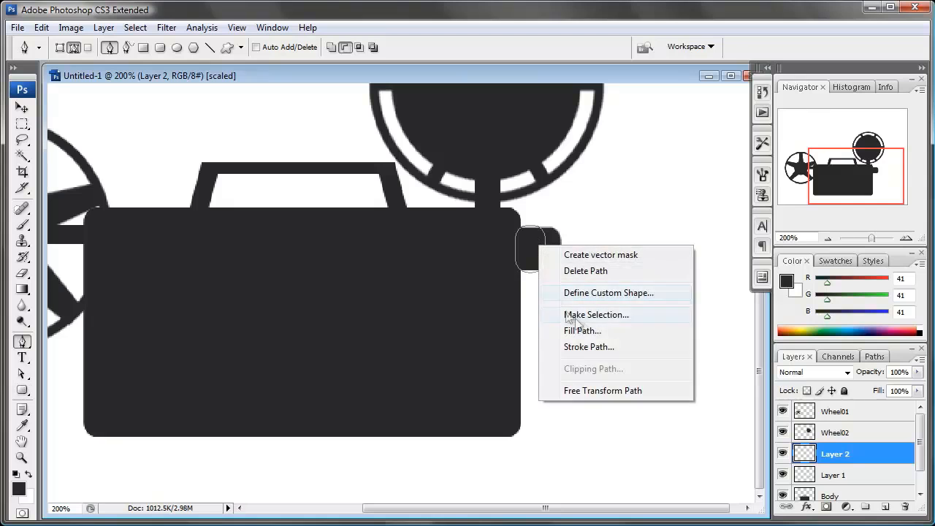
{"action": "left_click", "coordinate": [596, 314]}
{"action": "left_click", "coordinate": [527, 115]}
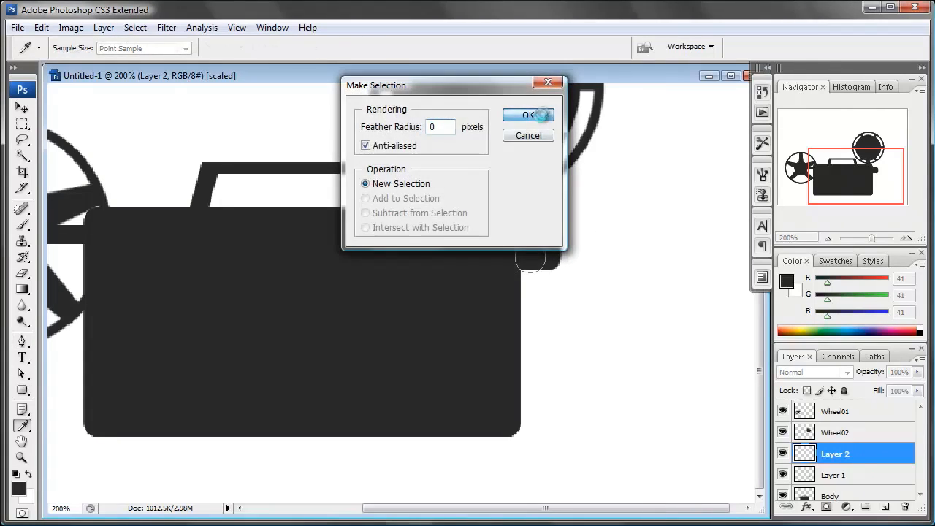
{"action": "key", "text": "i"}
{"action": "key", "text": "shift+F5"}
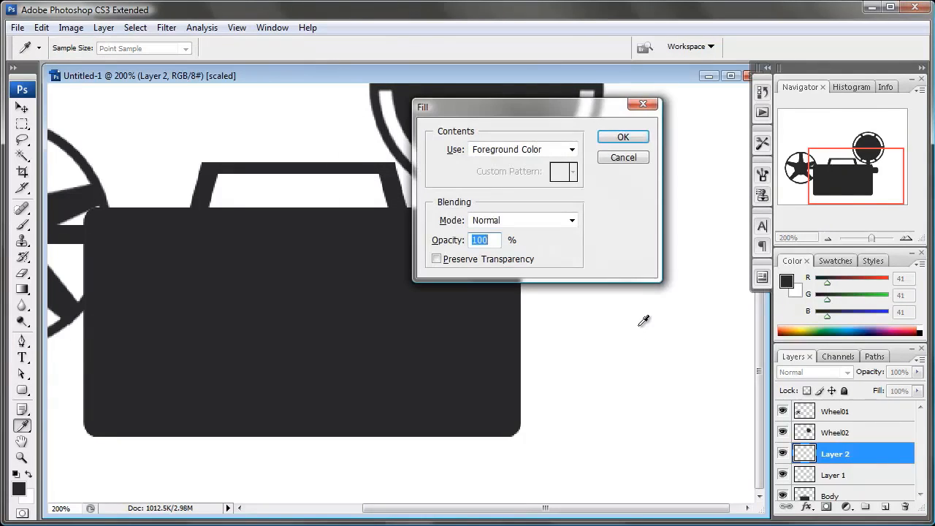
{"action": "key", "text": "Return"}
{"action": "key", "text": "p"}
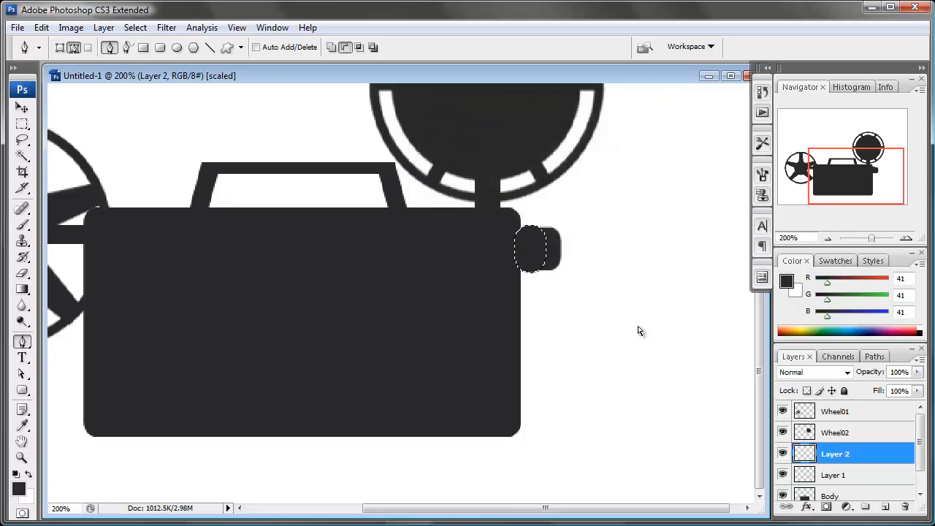
{"action": "key", "text": "v"}
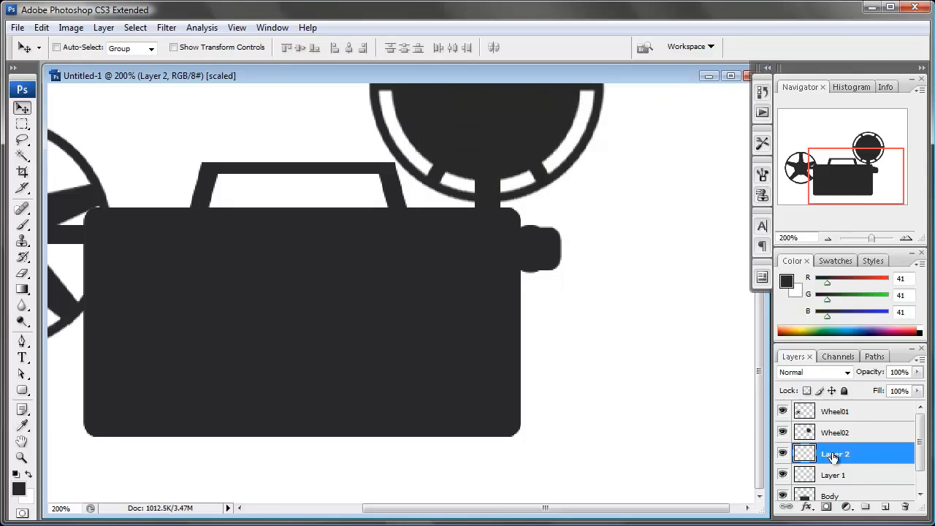
Merge the collar and knob layers down into Body and check the result by toggling Body's visibility
{"action": "key", "text": "ctrl+e"}
{"action": "key", "text": "ctrl+e"}
{"action": "left_click", "coordinate": [782, 453]}
{"action": "left_click", "coordinate": [783, 454]}
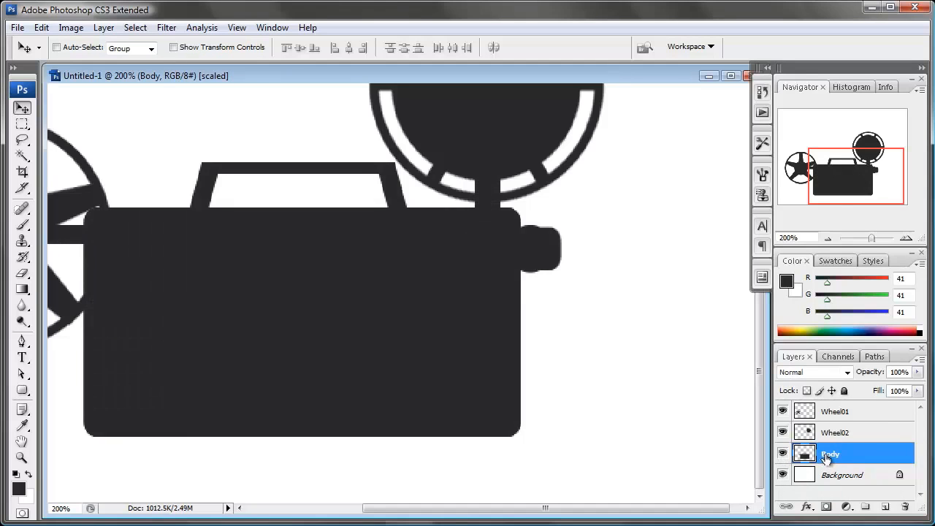
On a new layer, select a thin vertical strip hanging below the knob, fill it with the foreground color, and deselect
{"action": "left_click", "coordinate": [885, 507]}
{"action": "left_click", "coordinate": [23, 126]}
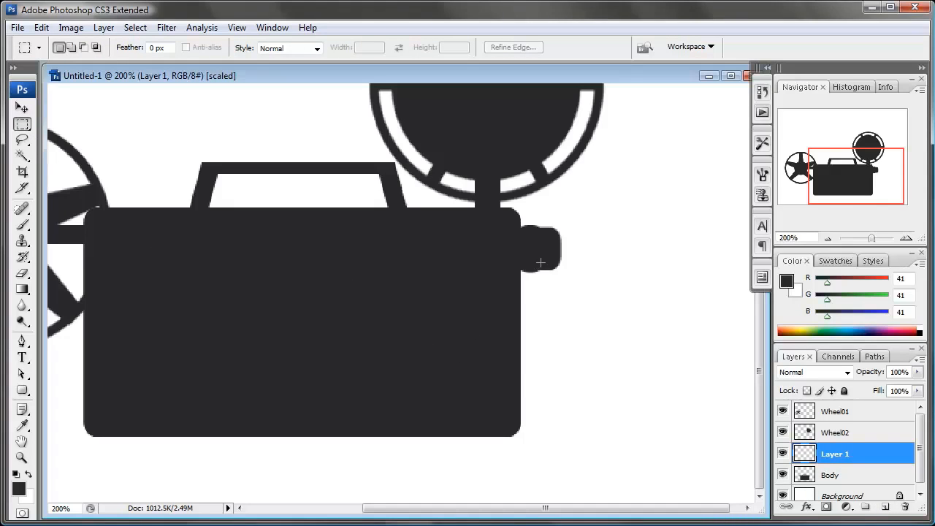
{"action": "left_click_drag", "start_coordinate": [561, 340], "coordinate": [550, 371]}
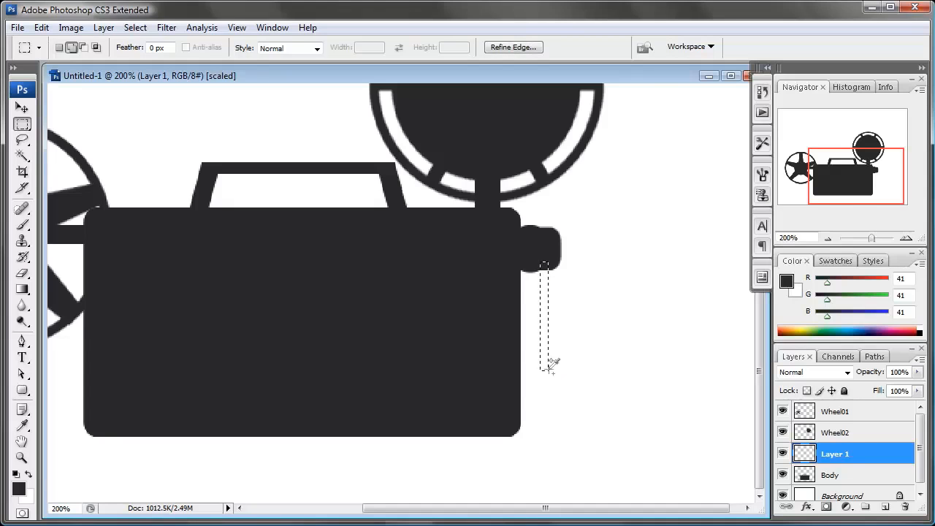
{"action": "key", "text": "shift+BackSpace"}
{"action": "key", "text": "ctrl+d"}
Nudge the thin vertical strip slightly up and to the left beneath the knob
{"action": "key", "text": "v"}
{"action": "key", "text": "shift+Left"}
{"action": "key", "text": "Right"}
{"action": "key", "text": "Right"}
{"action": "key", "text": "Right"}
{"action": "key", "text": "Right"}
{"action": "key", "text": "Right"}
{"action": "key", "text": "Right"}
{"action": "key", "text": "Right"}
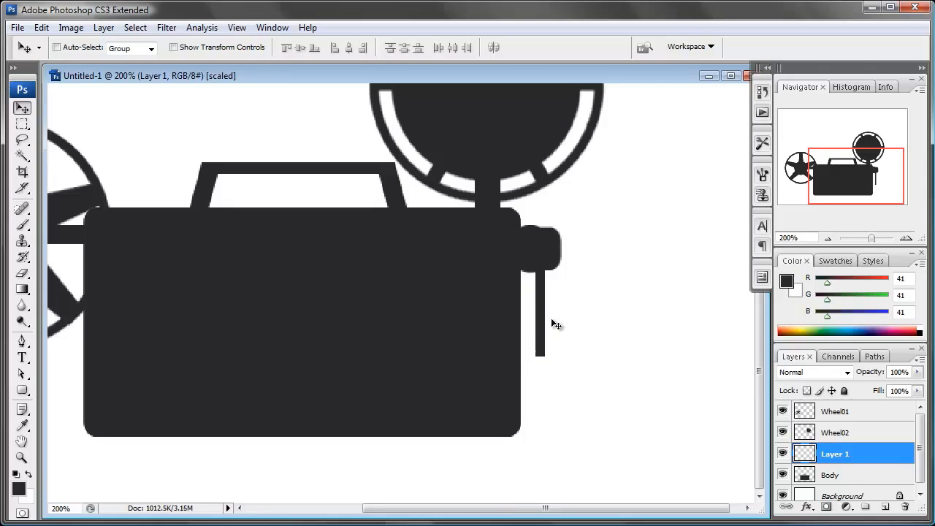
Shorten the vertical strip by scaling it up from its lower end
{"action": "key", "text": "ctrl+t"}
{"action": "left_click_drag", "start_coordinate": [541, 358], "coordinate": [541, 338]}
{"action": "left_click", "coordinate": [621, 47]}
Draw a closed curved hook path bending left from the strip's lower end and convert it to a selection with 0-pixel feather
{"action": "left_click_drag", "start_coordinate": [466, 334], "coordinate": [386, 271]}
{"action": "key", "text": "ctrl+plus"}
{"action": "key", "text": "ctrl+plus"}
{"action": "key", "text": "p"}
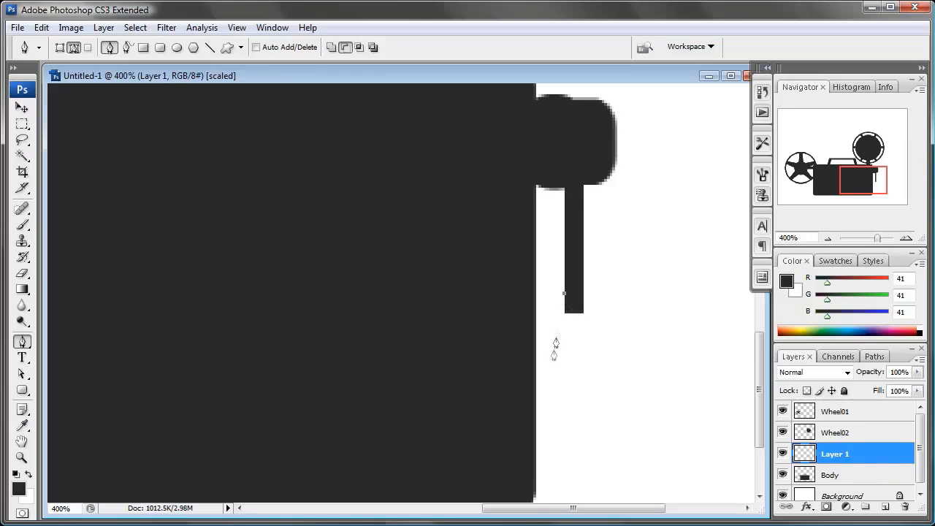
{"action": "left_click_drag", "start_coordinate": [549, 346], "coordinate": [530, 366]}
{"action": "left_click_drag", "start_coordinate": [583, 293], "coordinate": [581, 250]}
{"action": "right_click", "coordinate": [575, 319]}
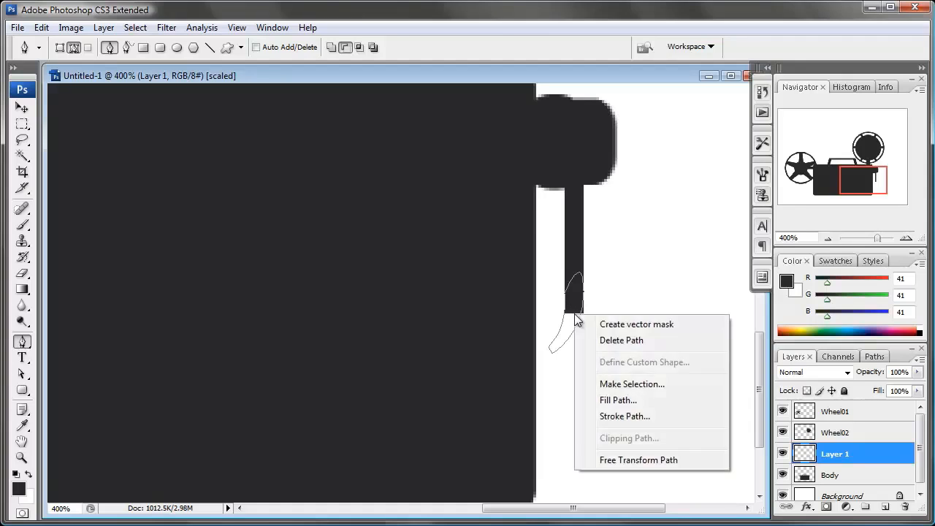
{"action": "left_click", "coordinate": [633, 384]}
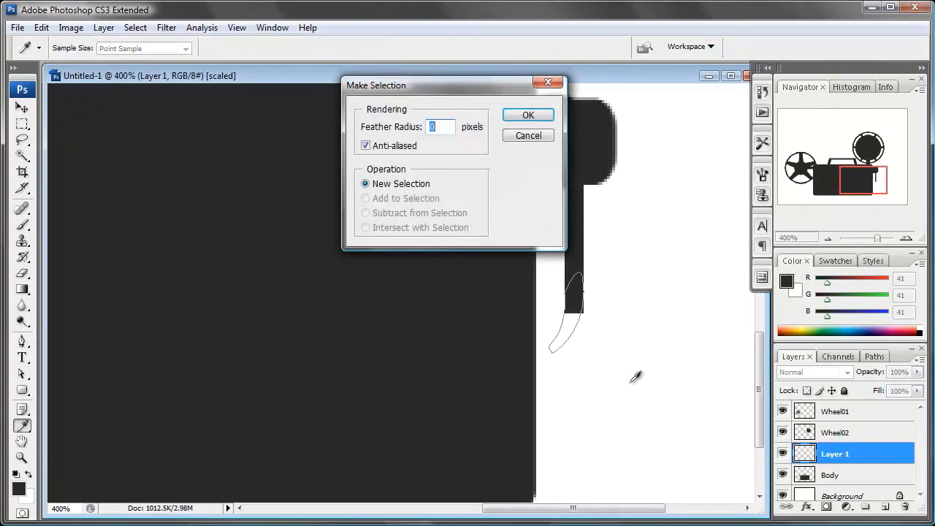
{"action": "left_click", "coordinate": [532, 119]}
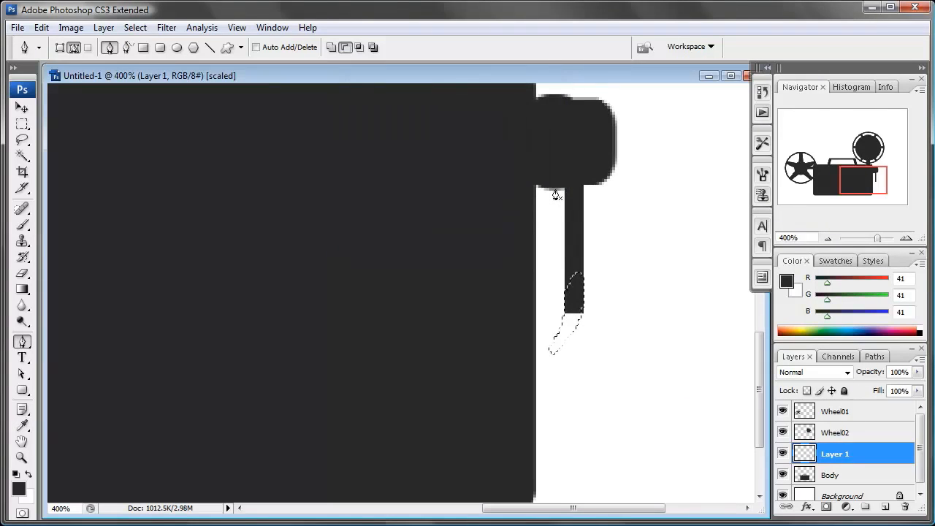
Fill the hook selection on Layer 1 with the foreground color at 100% opacity
{"action": "key", "text": "ctrl+minus"}
{"action": "key", "text": "ctrl+minus"}
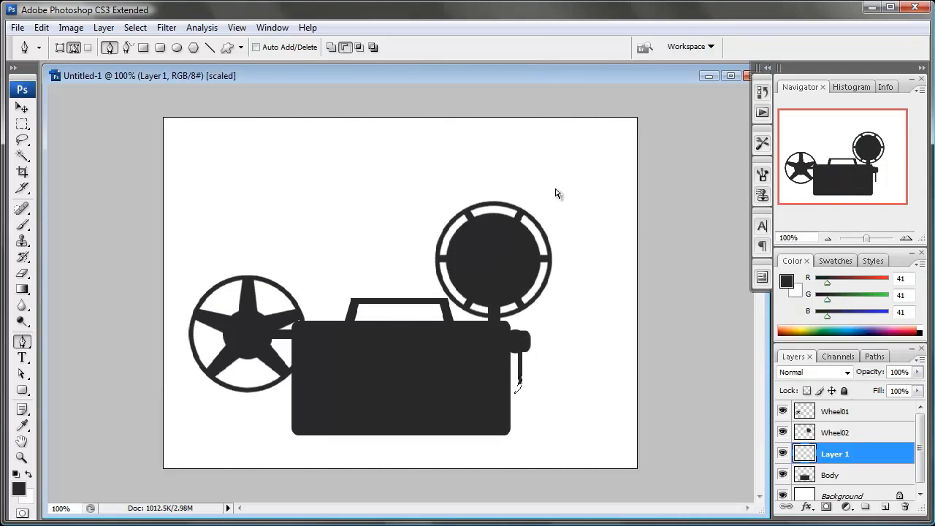
{"action": "key", "text": "ctrl+plus"}
{"action": "key", "text": "ctrl+plus"}
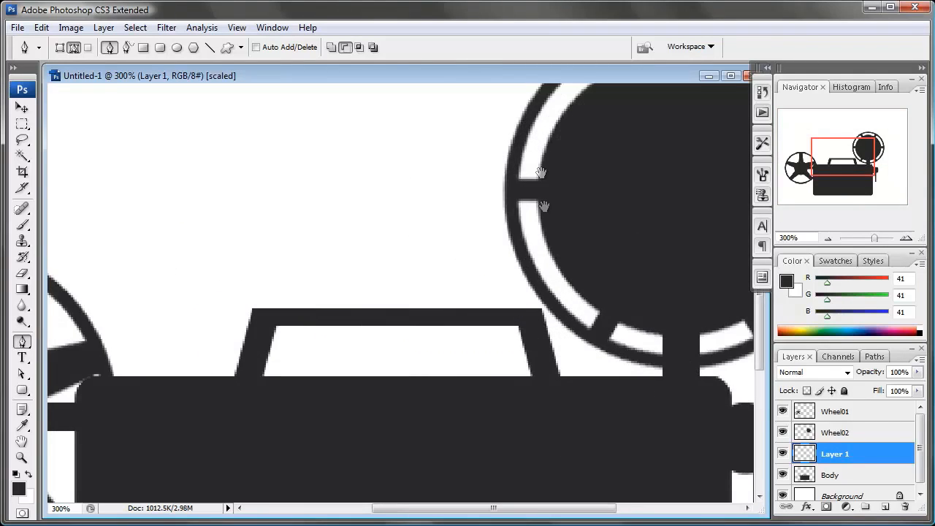
{"action": "left_click_drag", "start_coordinate": [555, 366], "coordinate": [438, 244]}
{"action": "left_click_drag", "start_coordinate": [552, 395], "coordinate": [418, 210]}
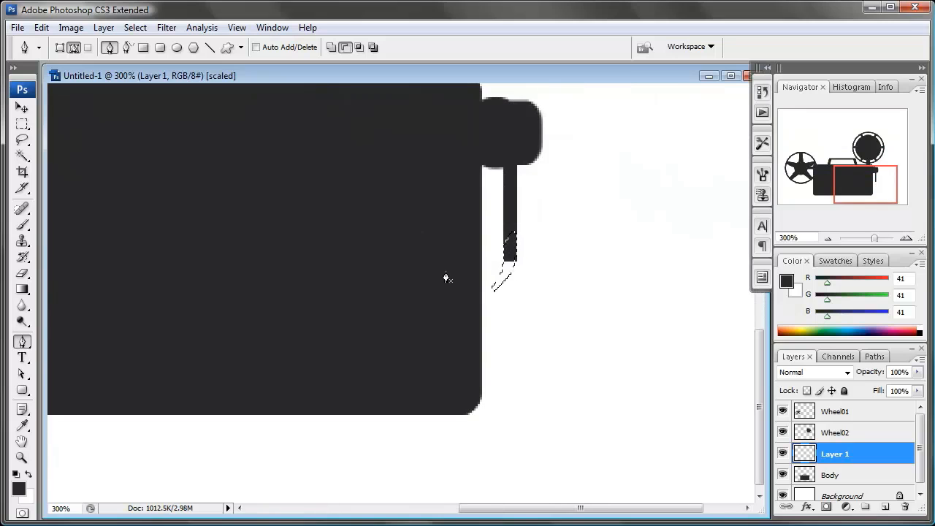
{"action": "key", "text": "shift+BackSpace"}
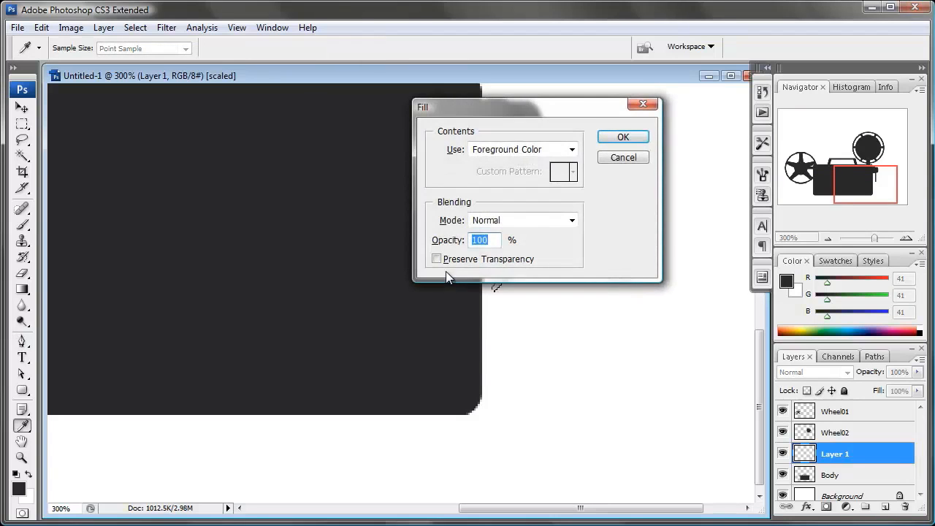
{"action": "key", "text": "Return"}
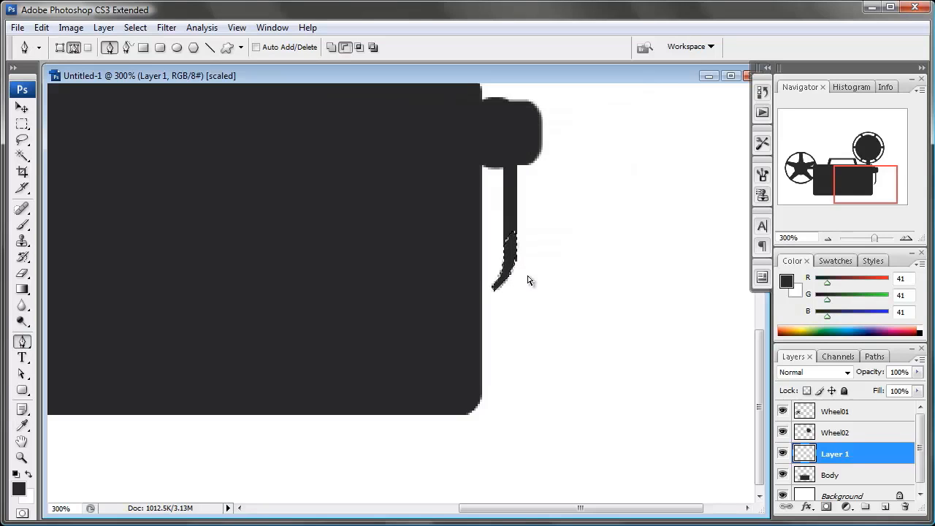
Erase the protruding corner where the strip meets the hook using a size 10 eraser brush, and clear the selection
{"action": "left_click_drag", "start_coordinate": [517, 323], "coordinate": [386, 327]}
{"action": "key", "text": "ctrl+plus"}
{"action": "key", "text": "ctrl+plus"}
{"action": "key", "text": "ctrl+plus"}
{"action": "key", "text": "ctrl+plus"}
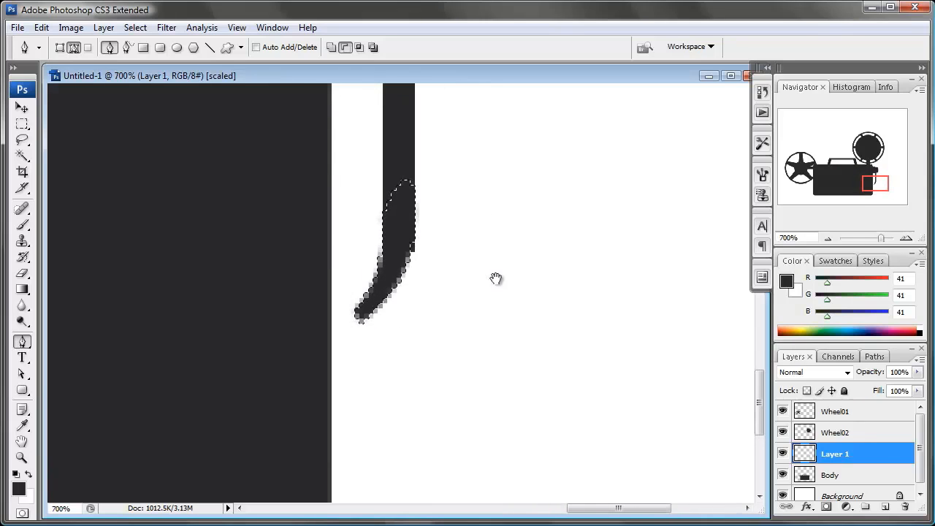
{"action": "left_click", "coordinate": [21, 273]}
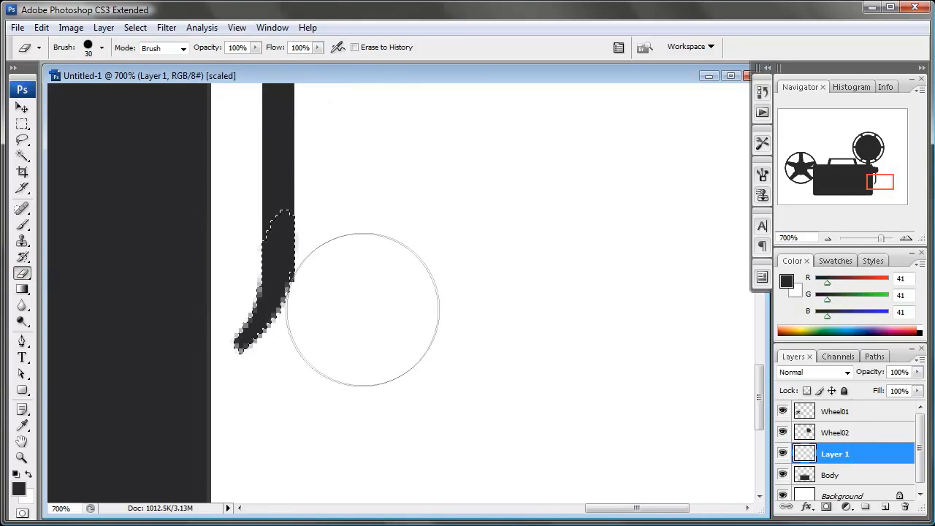
{"action": "key", "text": "bracketleft"}
{"action": "key", "text": "bracketleft"}
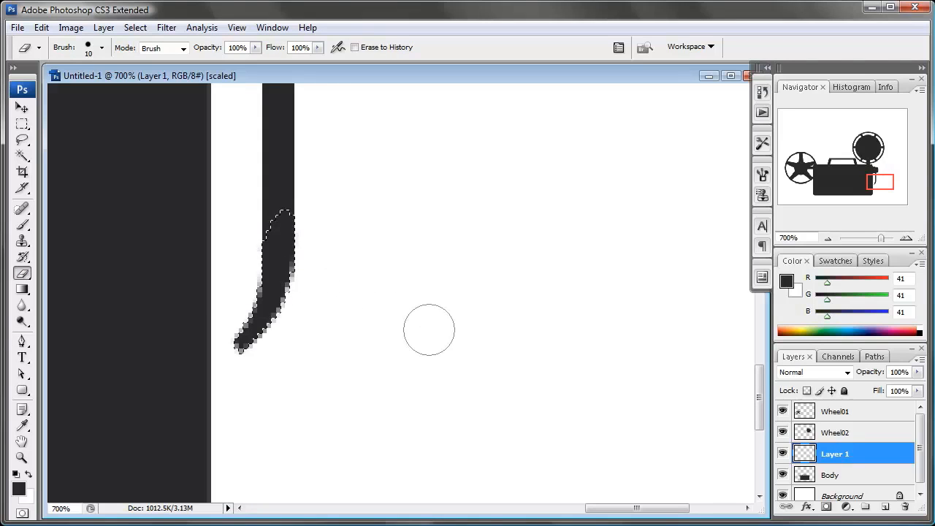
{"action": "left_click", "coordinate": [430, 333]}
{"action": "key", "text": "v"}
{"action": "key", "text": "ctrl+minus"}
{"action": "key", "text": "ctrl+minus"}
{"action": "key", "text": "ctrl+minus"}
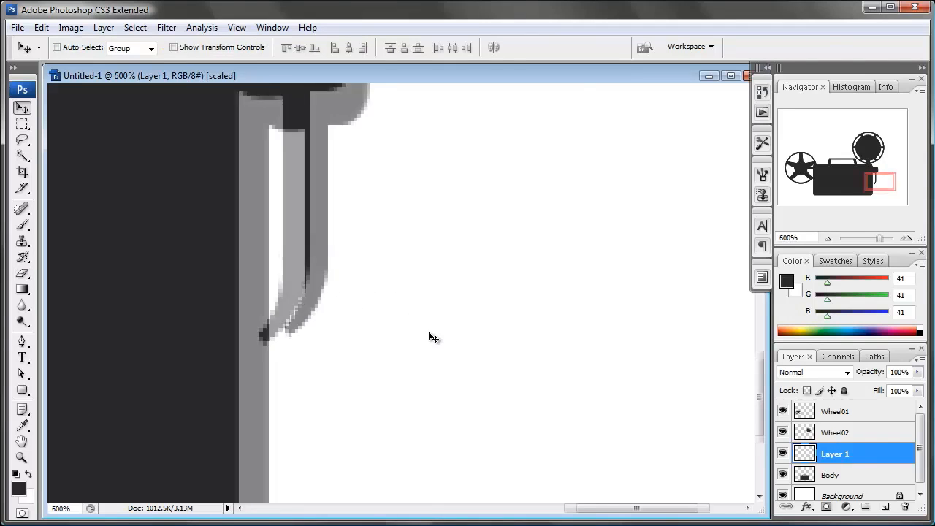
{"action": "key", "text": "ctrl+minus"}
{"action": "key", "text": "ctrl+minus"}
{"action": "key", "text": "ctrl+minus"}
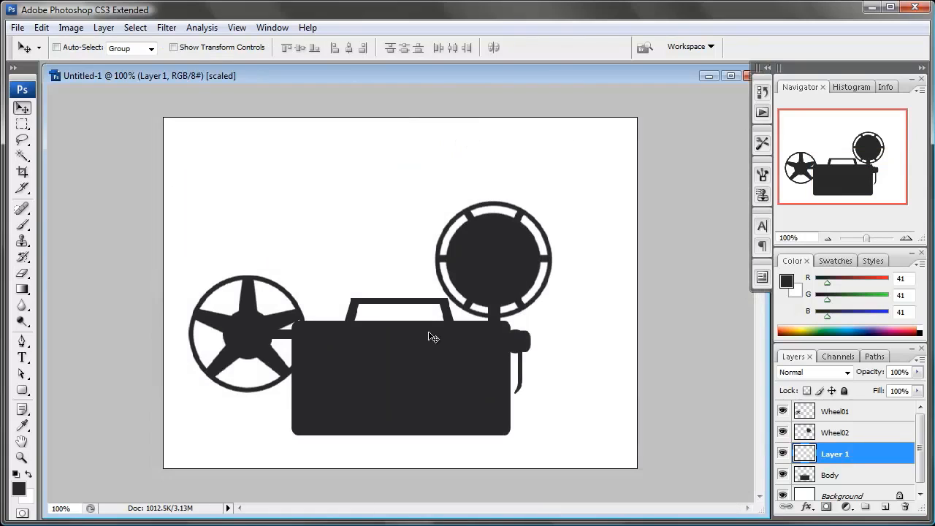
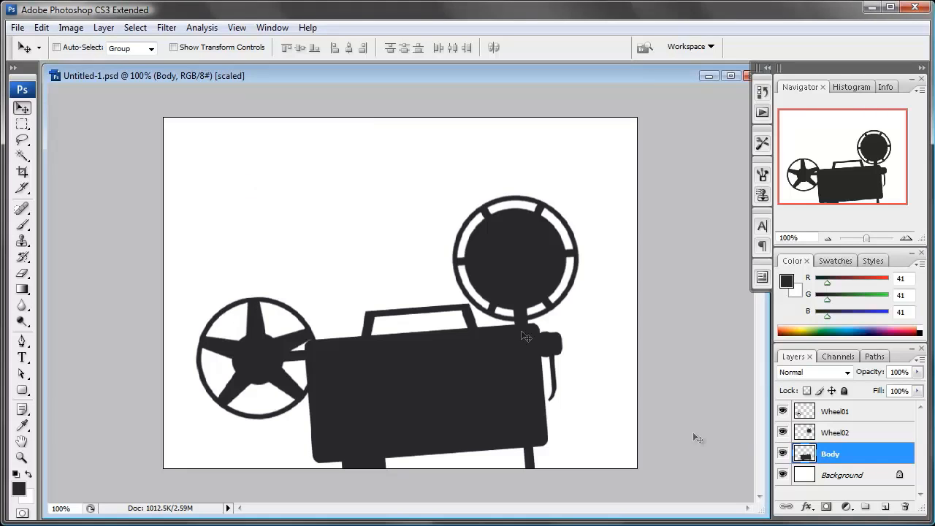
Hide the Background, Wheel01 and Wheel02 layers and choose the Old Skool Intro Stills folder on BlackArmor Drive (G:) as the save location
{"action": "left_click", "coordinate": [783, 475]}
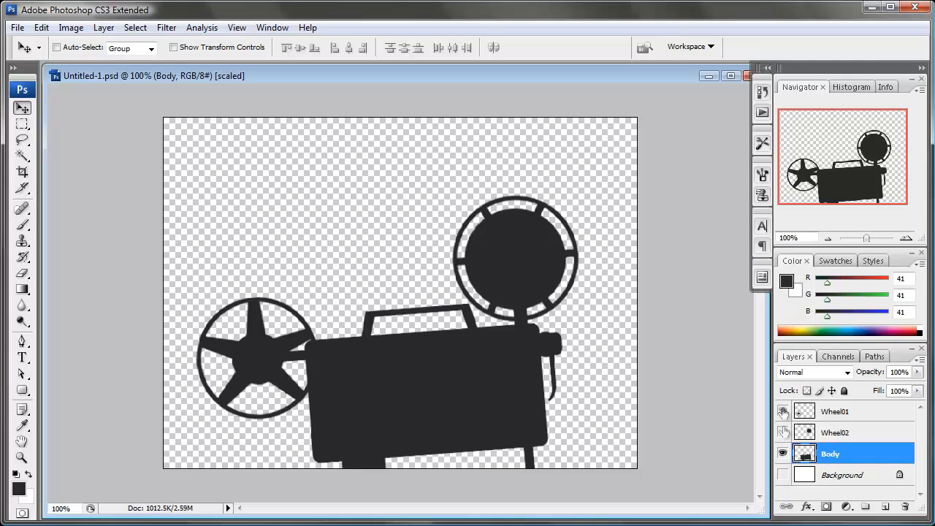
{"action": "left_click_drag", "start_coordinate": [783, 433], "coordinate": [782, 411]}
{"action": "left_click", "coordinate": [17, 28]}
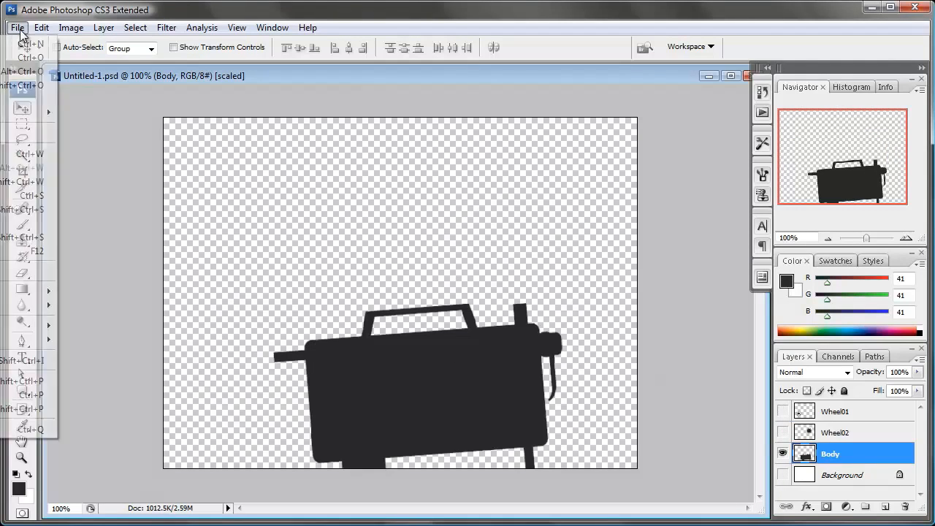
{"action": "left_click", "coordinate": [30, 210]}
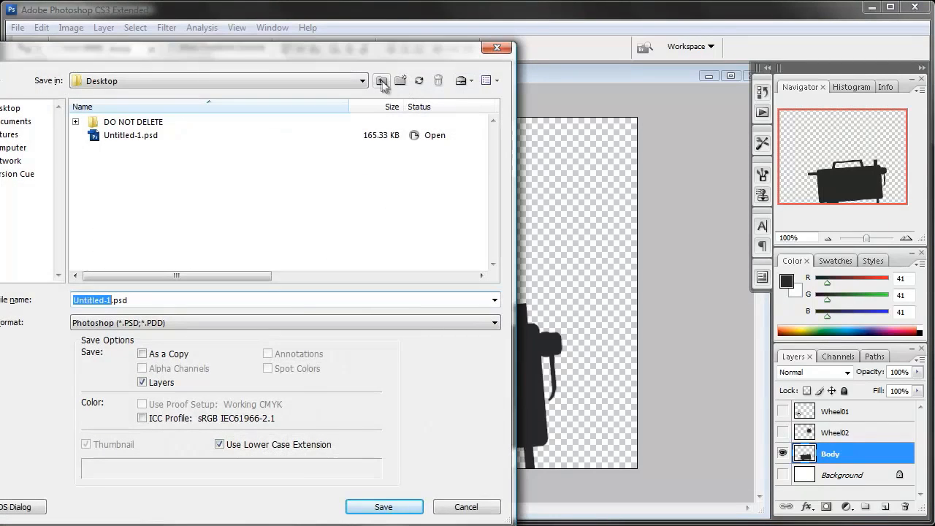
{"action": "left_click", "coordinate": [382, 82]}
{"action": "left_click", "coordinate": [6, 149]}
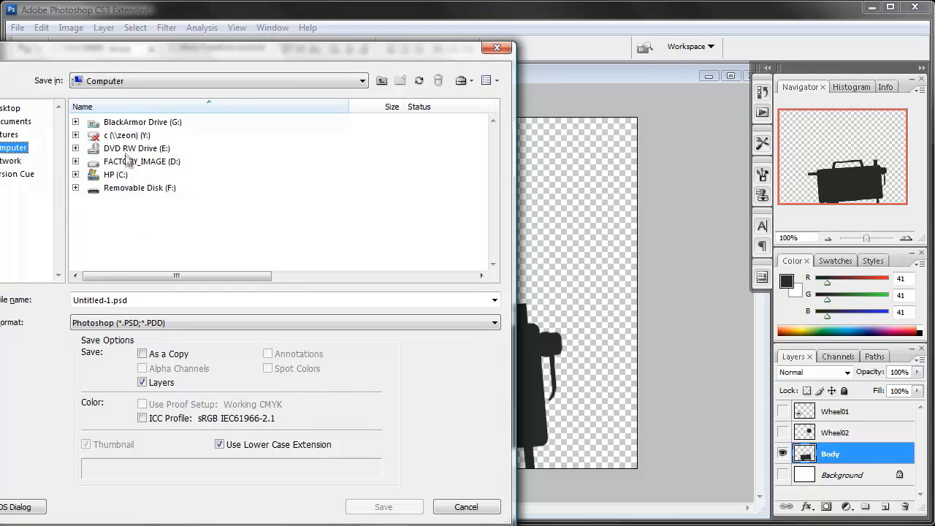
{"action": "double_click", "coordinate": [137, 124]}
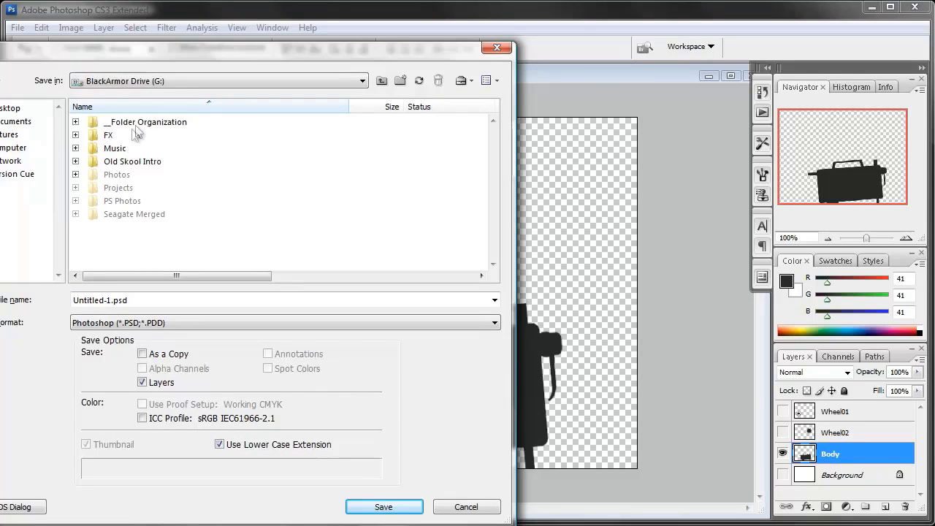
{"action": "double_click", "coordinate": [147, 162]}
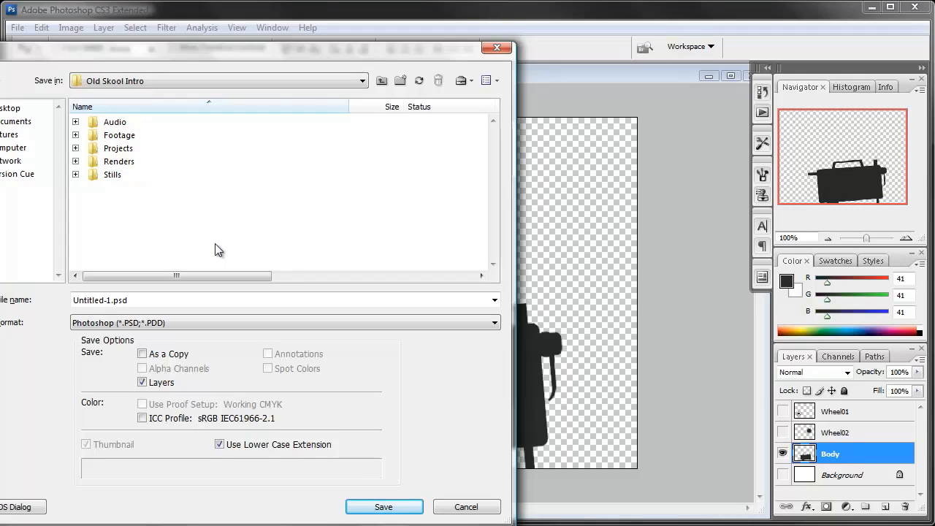
{"action": "double_click", "coordinate": [115, 174]}
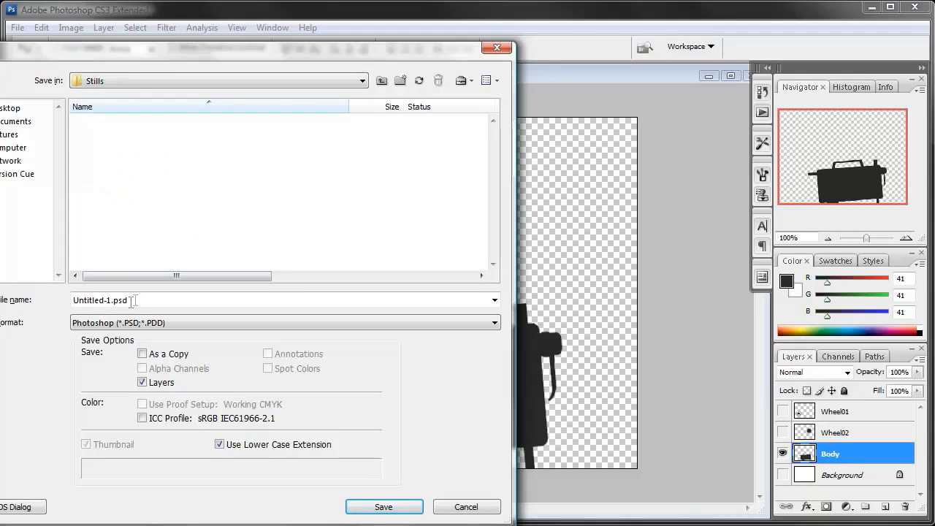
Save the visible body as a PNG file named CameraBody with Interlace set to None
{"action": "left_click", "coordinate": [155, 323]}
{"action": "scroll", "coordinate": [150, 438], "scroll_direction": "down", "scroll_amount": 3}
{"action": "left_click", "coordinate": [144, 415]}
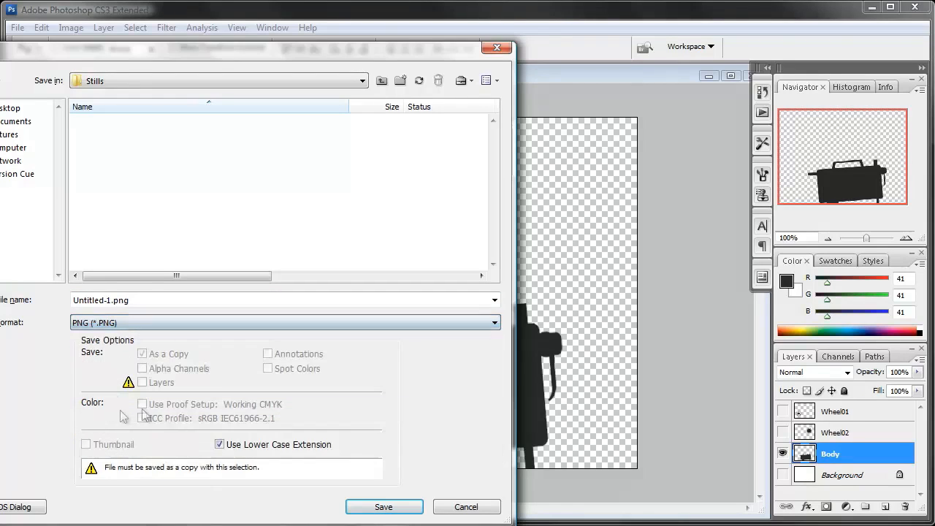
{"action": "double_click", "coordinate": [144, 300]}
{"action": "type", "text": "Camewr"}
{"action": "key", "text": "BackSpace"}
{"action": "type", "text": "aBody"}
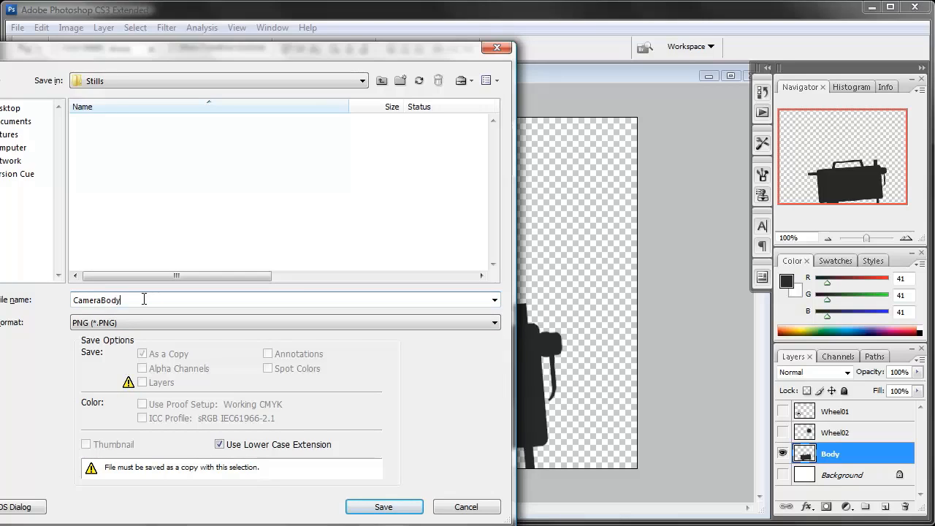
{"action": "left_click", "coordinate": [396, 510]}
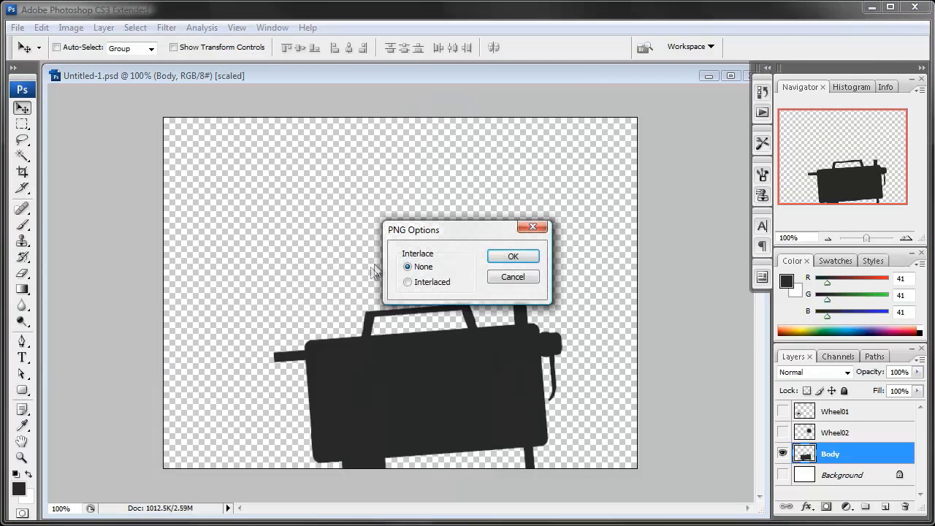
{"action": "left_click", "coordinate": [513, 261]}
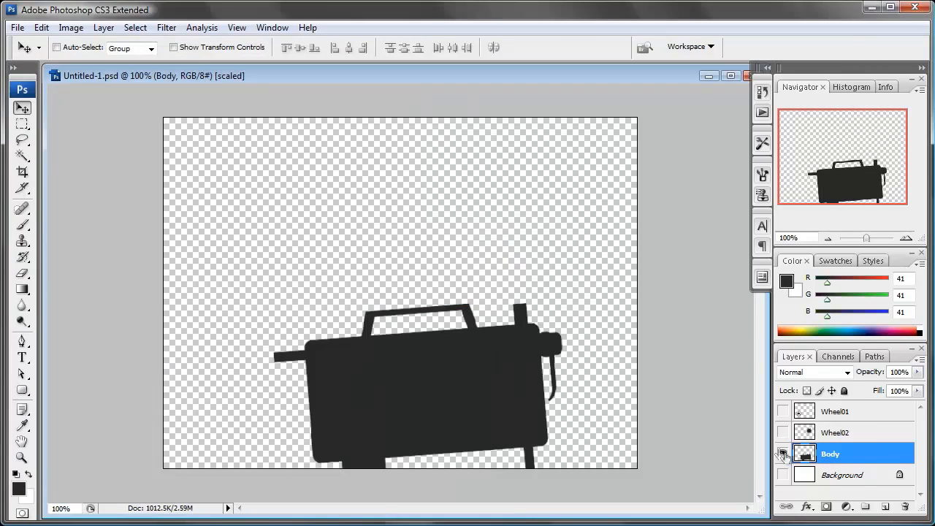
Show both wheel layers again and choose the PS folder inside the Old Skool Intro Projects folder for saving the document
{"action": "left_click_drag", "start_coordinate": [784, 433], "coordinate": [784, 412]}
{"action": "left_click", "coordinate": [17, 27]}
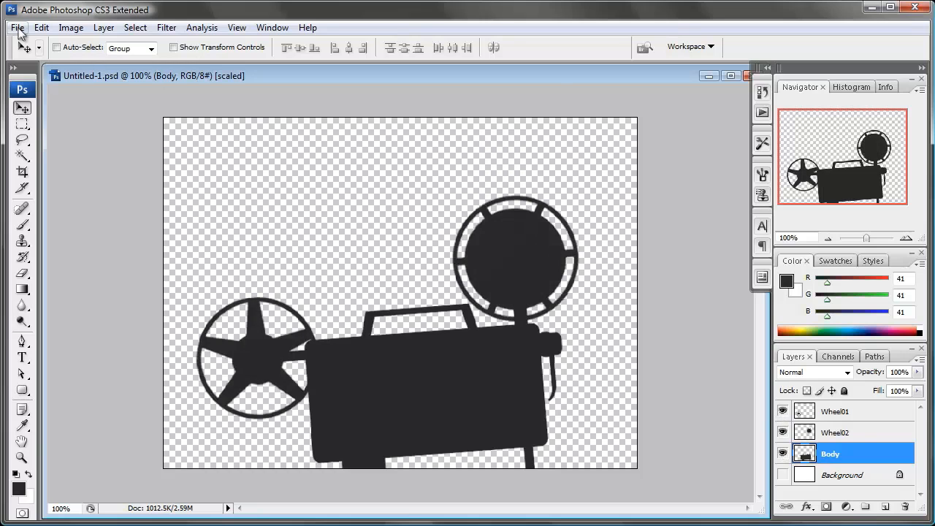
{"action": "left_click", "coordinate": [29, 209]}
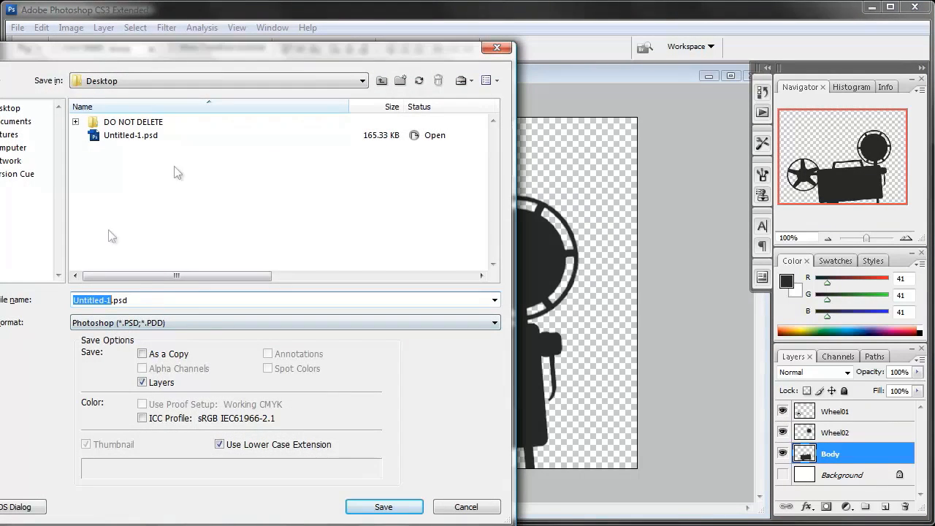
{"action": "left_click", "coordinate": [2, 149]}
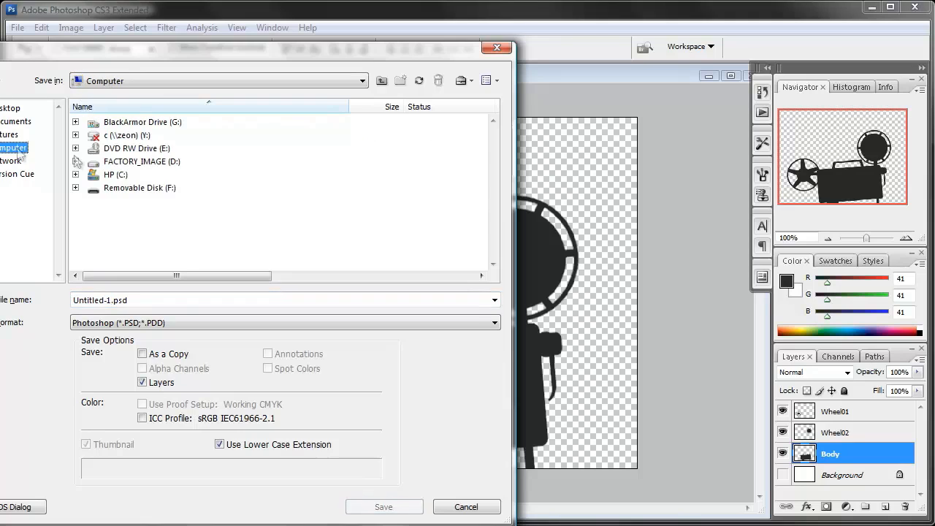
{"action": "double_click", "coordinate": [137, 123]}
{"action": "double_click", "coordinate": [128, 162]}
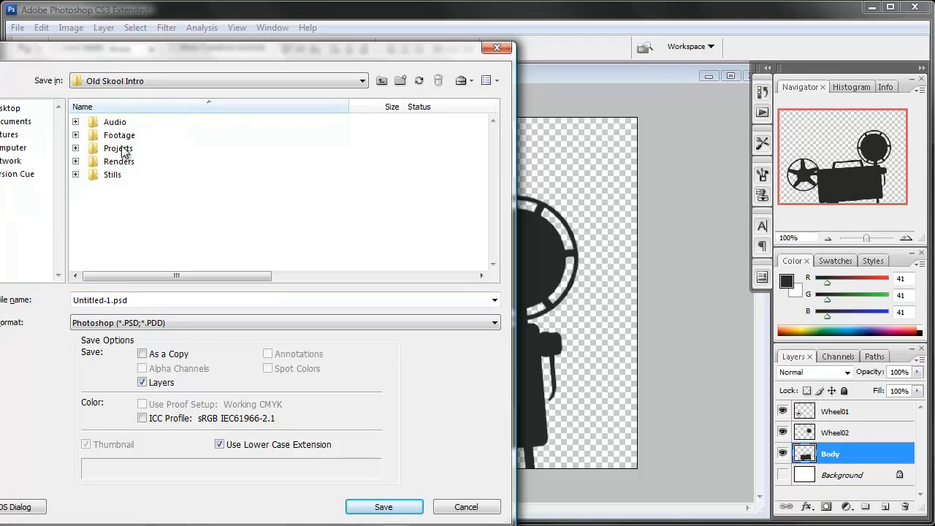
{"action": "double_click", "coordinate": [117, 148]}
{"action": "left_click", "coordinate": [107, 148]}
{"action": "double_click", "coordinate": [106, 149]}
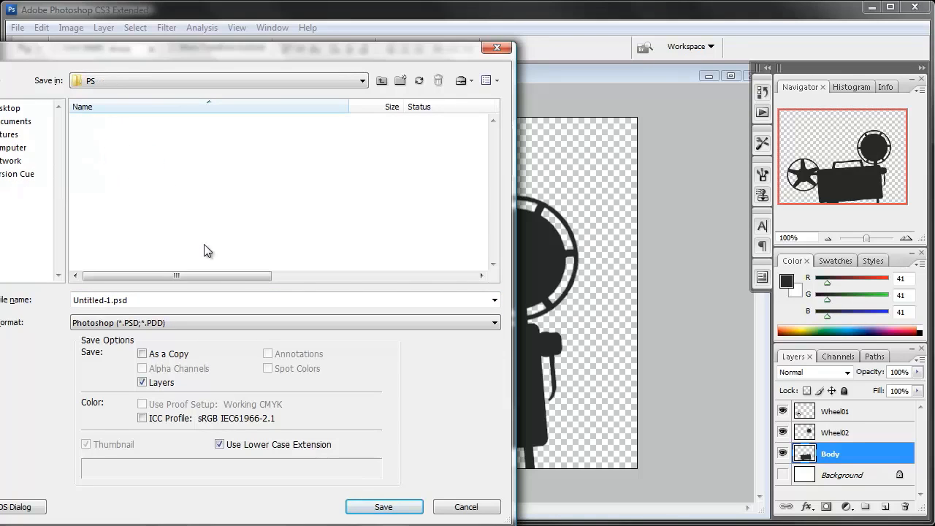
Save the layered document in Photoshop format as FilmProjector, accepting the format options
{"action": "left_click", "coordinate": [191, 296]}
{"action": "type", "text": "Film"}
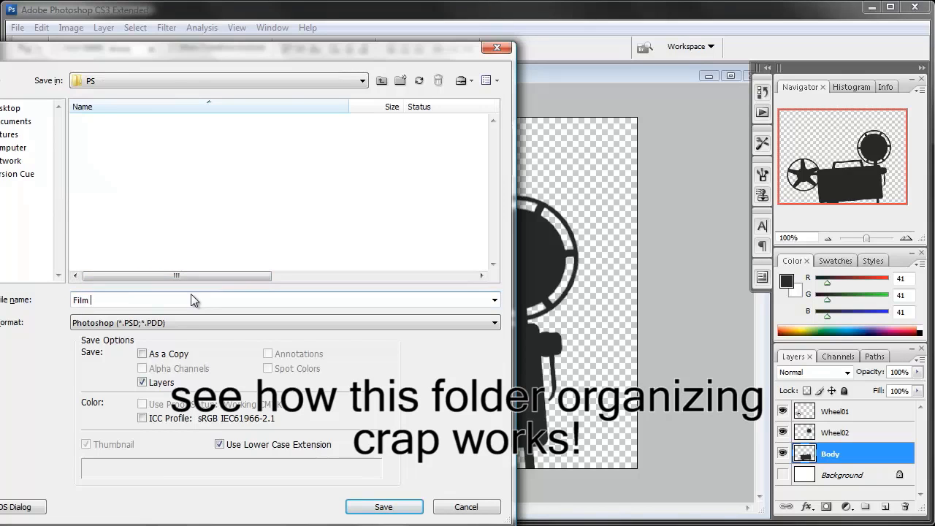
{"action": "type", "text": "Prject"}
{"action": "key", "text": "BackSpace"}
{"action": "key", "text": "BackSpace"}
{"action": "key", "text": "BackSpace"}
{"action": "key", "text": "BackSpace"}
{"action": "type", "text": "oje"}
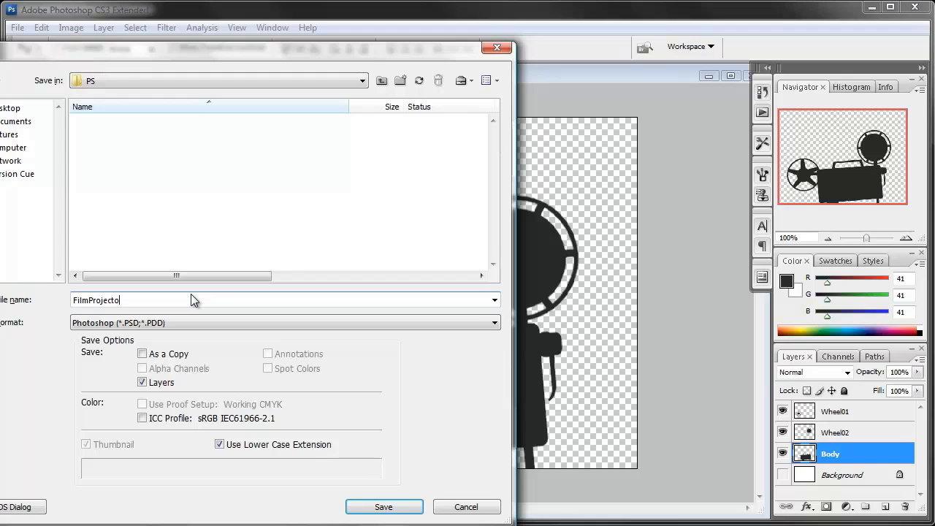
{"action": "left_click", "coordinate": [397, 507]}
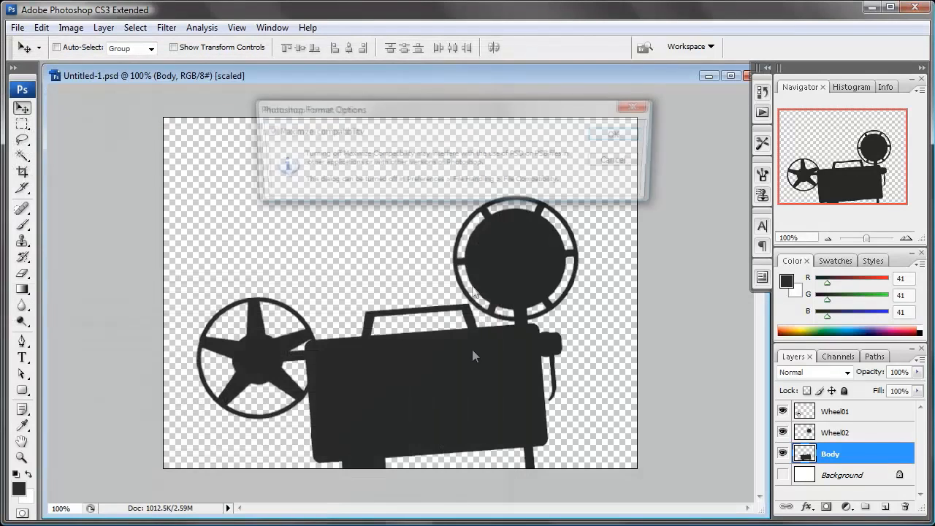
{"action": "left_click", "coordinate": [617, 134]}
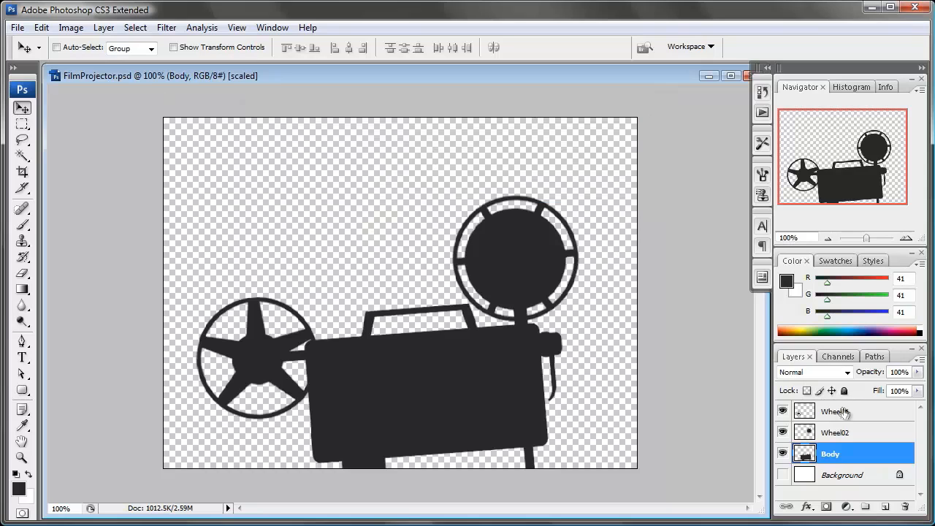
Copy the Wheel02 artwork into a new document and delete that document's Background layer
{"action": "left_click", "coordinate": [809, 437]}
{"action": "left_click", "coordinate": [806, 433], "text": "ctrl"}
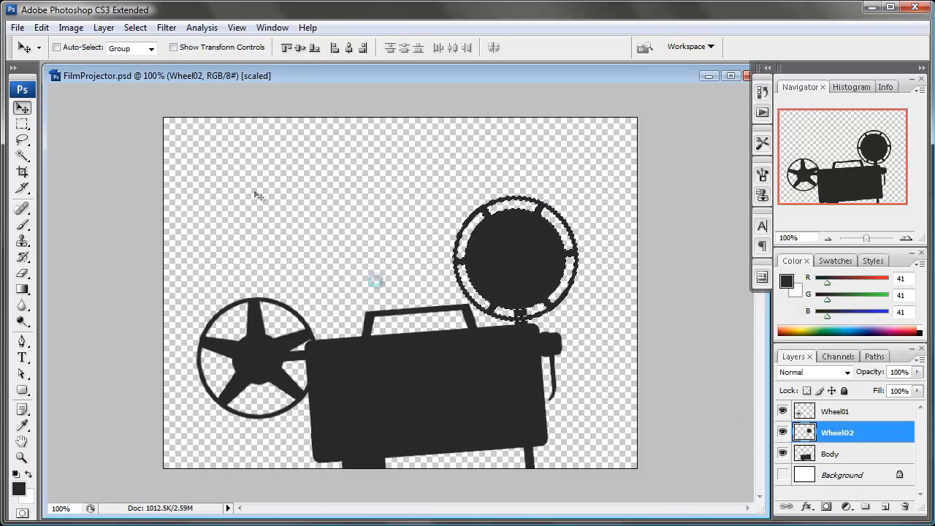
{"action": "key", "text": "alt+f"}
{"action": "key", "text": "n"}
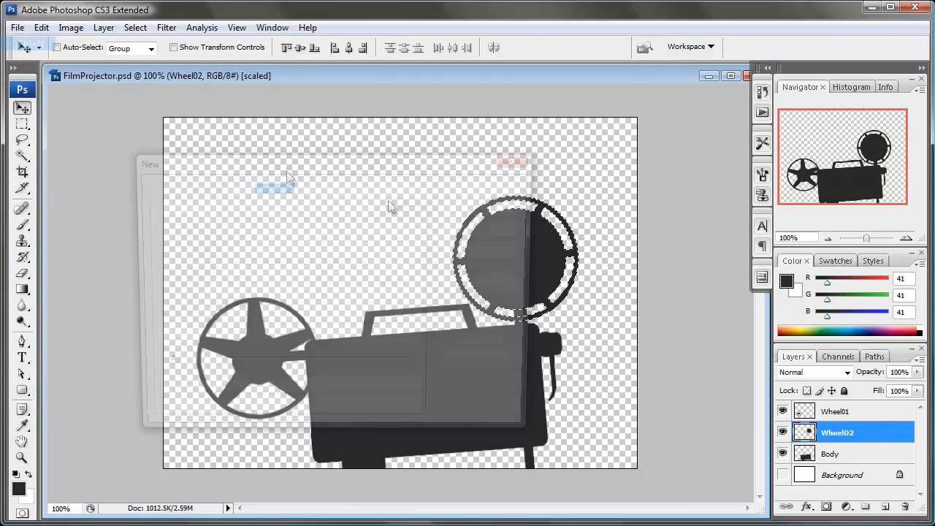
{"action": "key", "text": "Escape"}
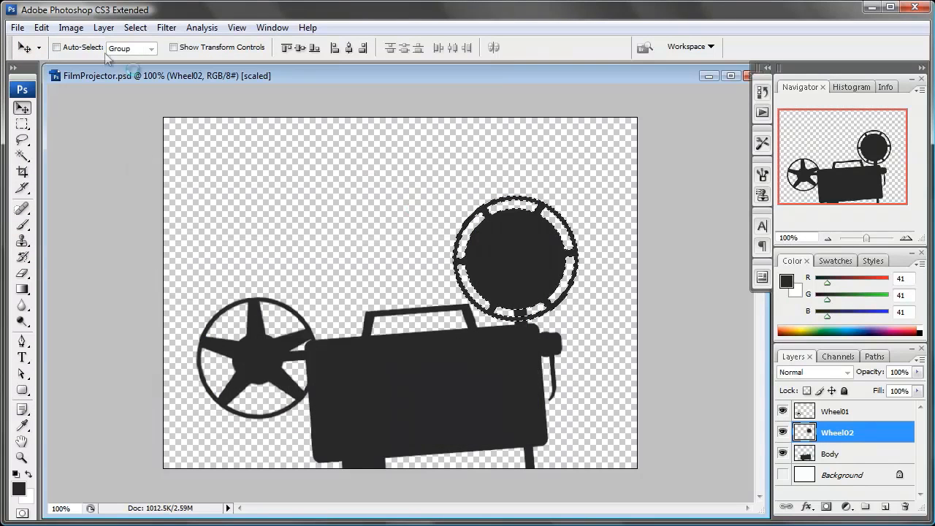
{"action": "left_click", "coordinate": [42, 28]}
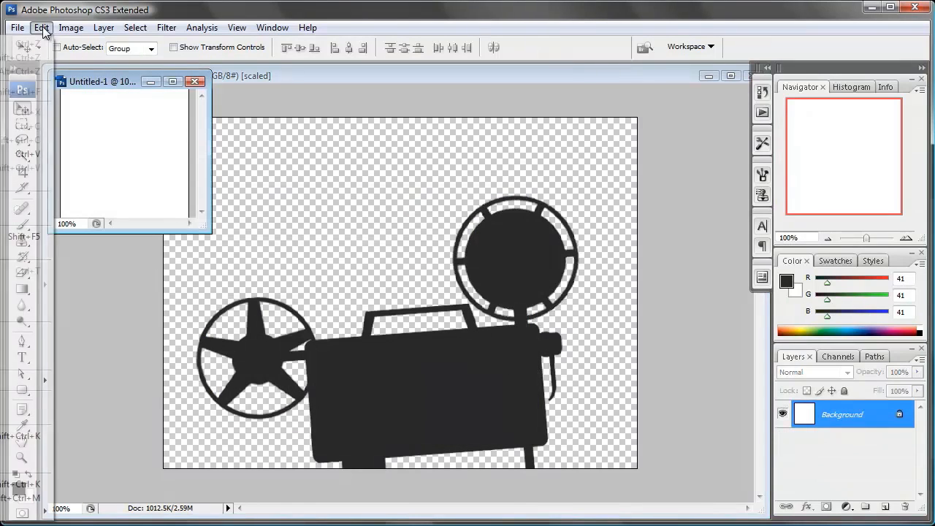
{"action": "left_click", "coordinate": [19, 155]}
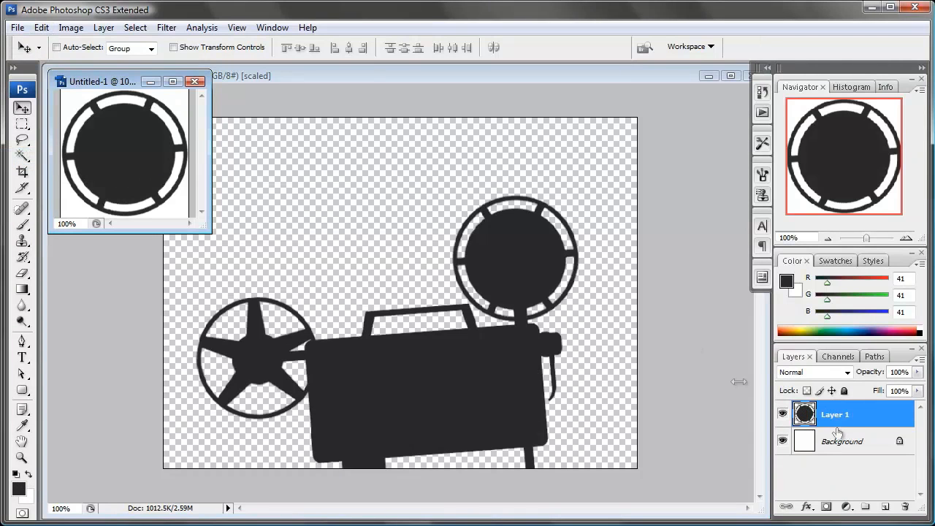
{"action": "left_click_drag", "start_coordinate": [803, 443], "coordinate": [906, 506]}
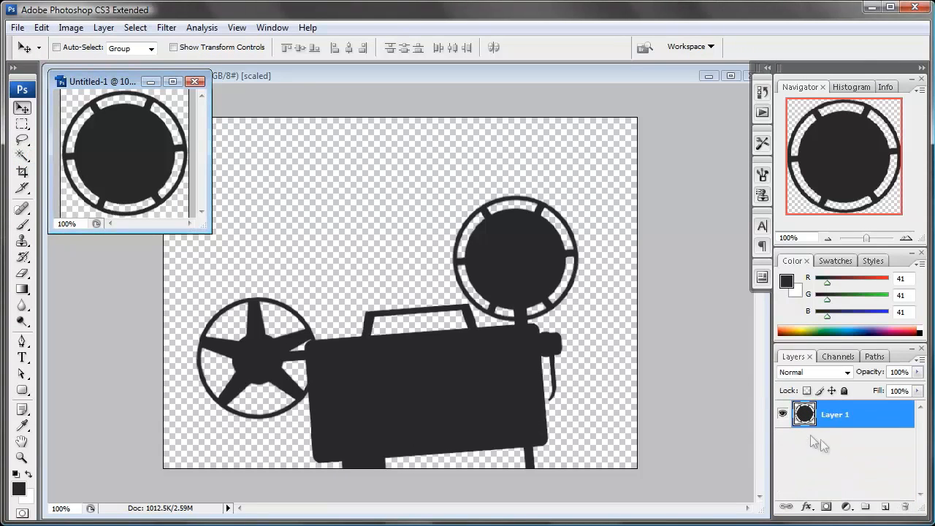
Start saving the wheel document as a new file and choose the Stills folder inside Old Skool Intro
{"action": "left_click", "coordinate": [16, 27]}
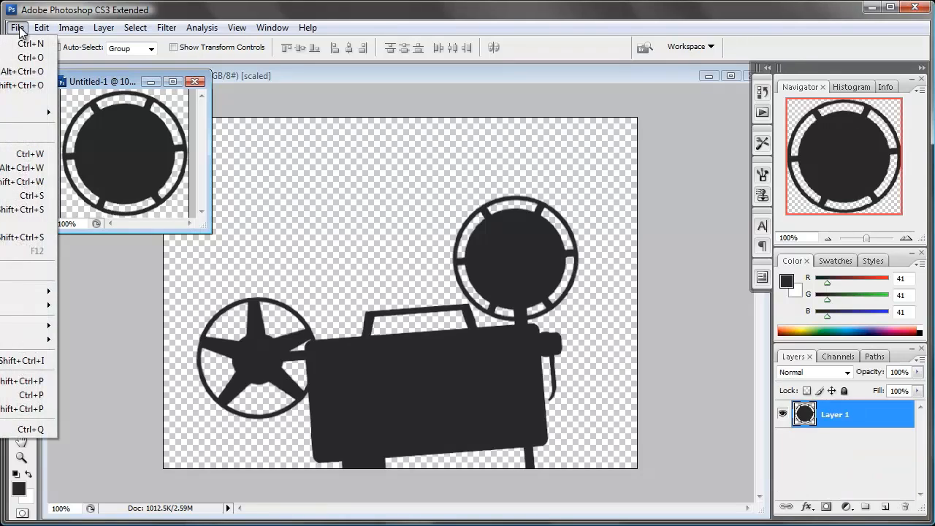
{"action": "left_click", "coordinate": [22, 208]}
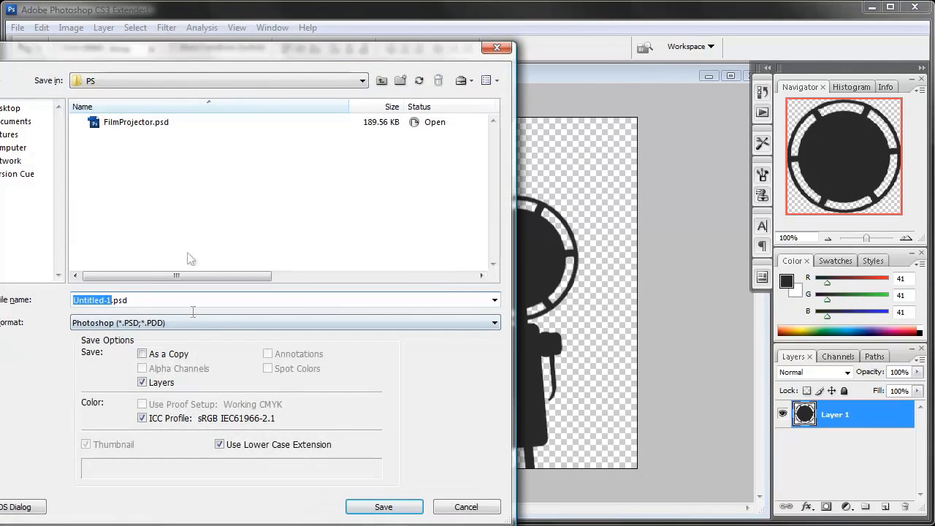
{"action": "left_click", "coordinate": [382, 80]}
{"action": "left_click", "coordinate": [382, 80]}
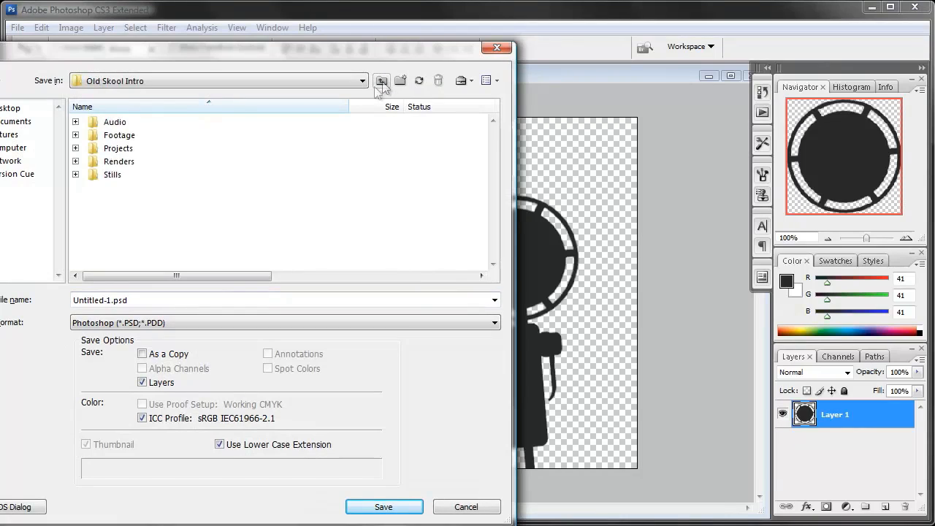
{"action": "double_click", "coordinate": [112, 176]}
Save the wheel as a PNG file named Wheel02, accepting the PNG options
{"action": "left_click", "coordinate": [172, 322]}
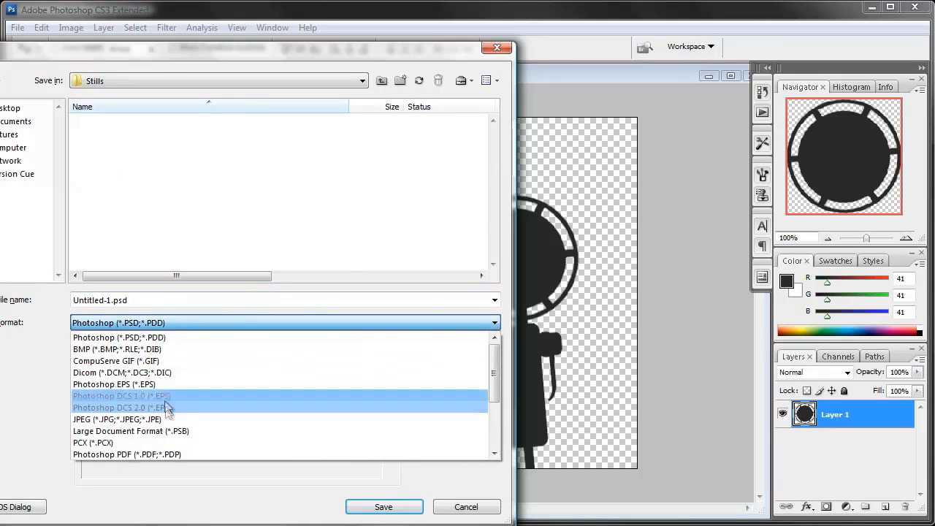
{"action": "scroll", "coordinate": [154, 432], "scroll_direction": "down", "scroll_amount": 1}
{"action": "left_click", "coordinate": [153, 431]}
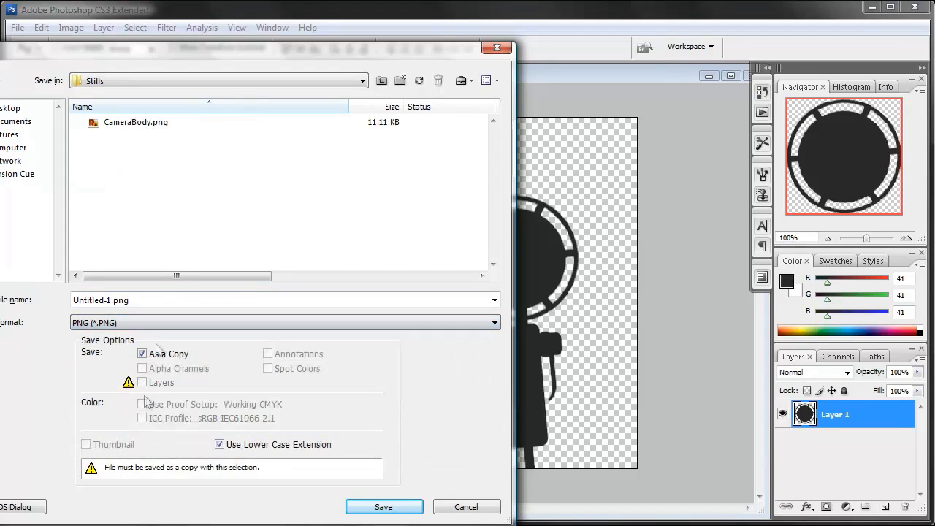
{"action": "left_click", "coordinate": [154, 300]}
{"action": "type", "text": "Whe"}
{"action": "type", "text": "eo02"}
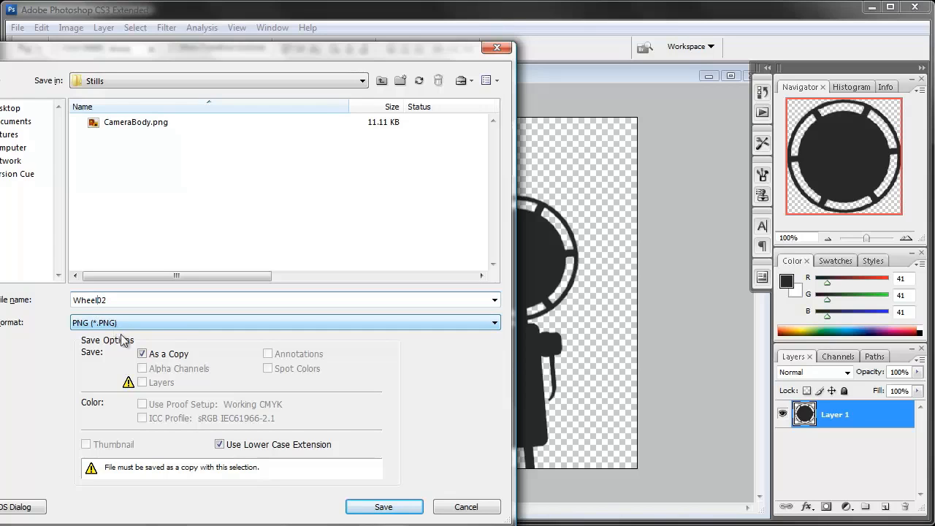
{"action": "left_click", "coordinate": [383, 506]}
{"action": "left_click", "coordinate": [533, 255]}
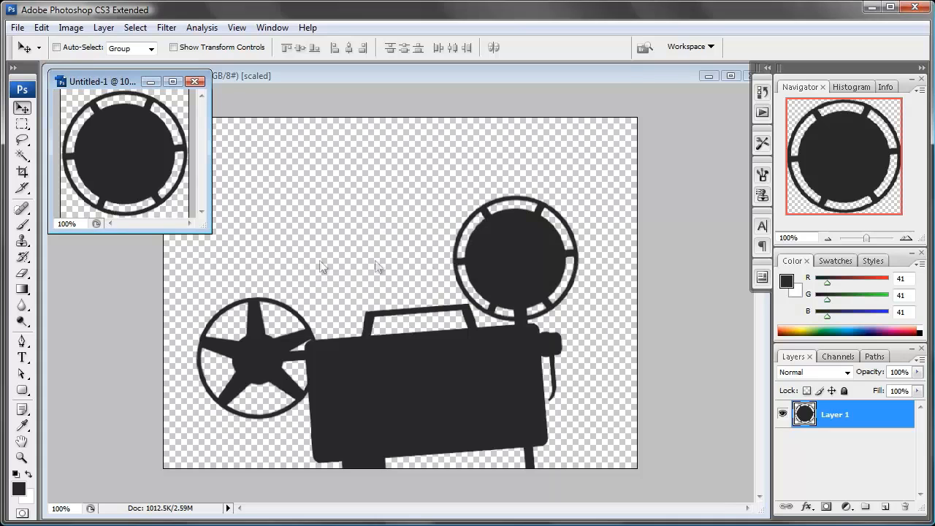
Return to the FilmProjector document, select the Wheel01 artwork's outline and copy it from the Wheel01 layer
{"action": "key", "text": "ctrl+w"}
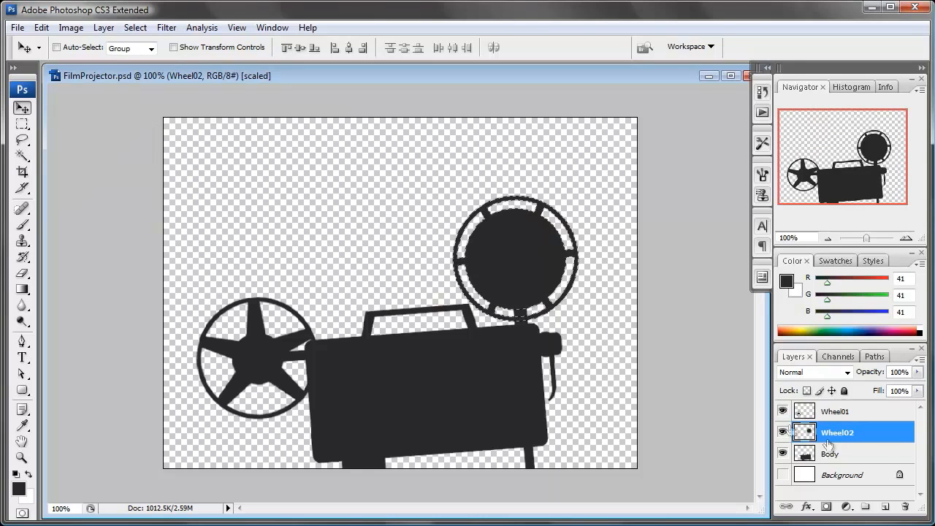
{"action": "left_click", "coordinate": [805, 429], "text": "ctrl"}
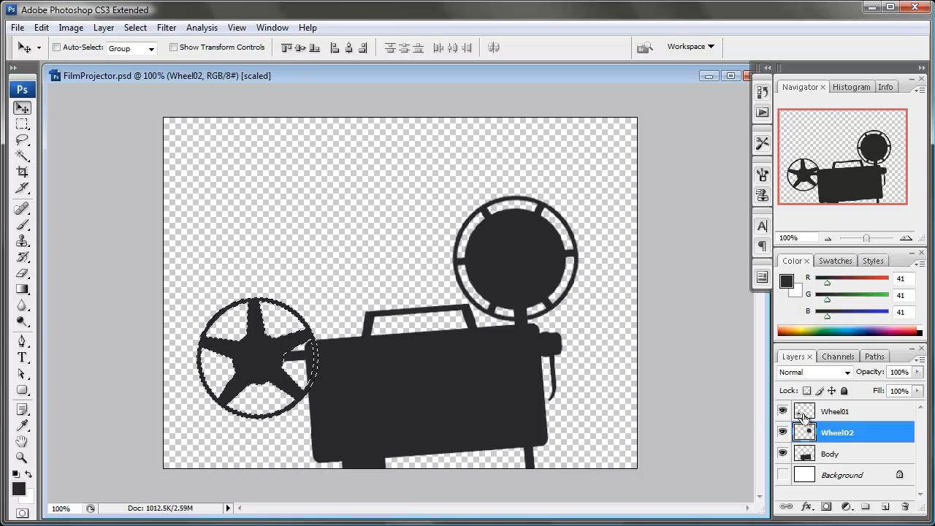
{"action": "key", "text": "ctrl+c"}
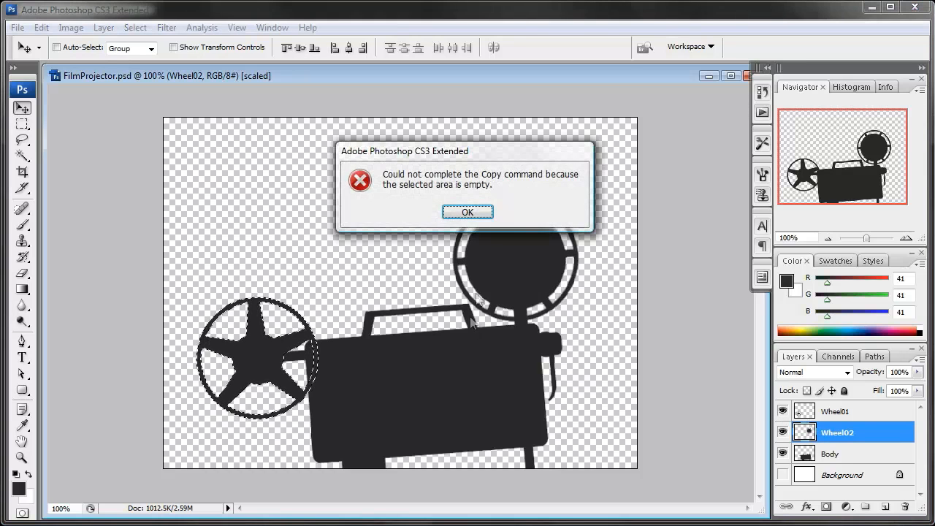
{"action": "left_click", "coordinate": [468, 212]}
{"action": "left_click", "coordinate": [826, 414]}
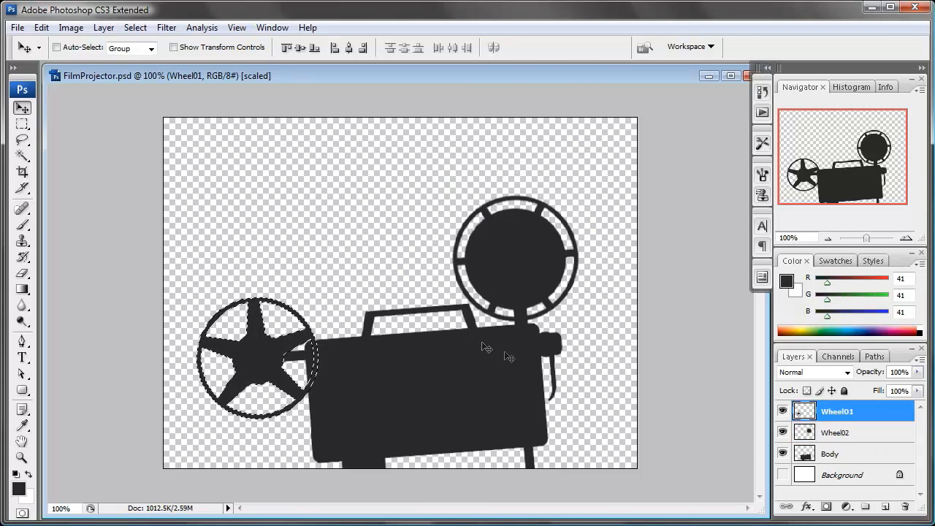
{"action": "key", "text": "ctrl+c"}
Paste the copied wheel into a new document with the Clipboard preset and delete that document's Background layer
{"action": "left_click", "coordinate": [17, 27]}
{"action": "left_click", "coordinate": [29, 41]}
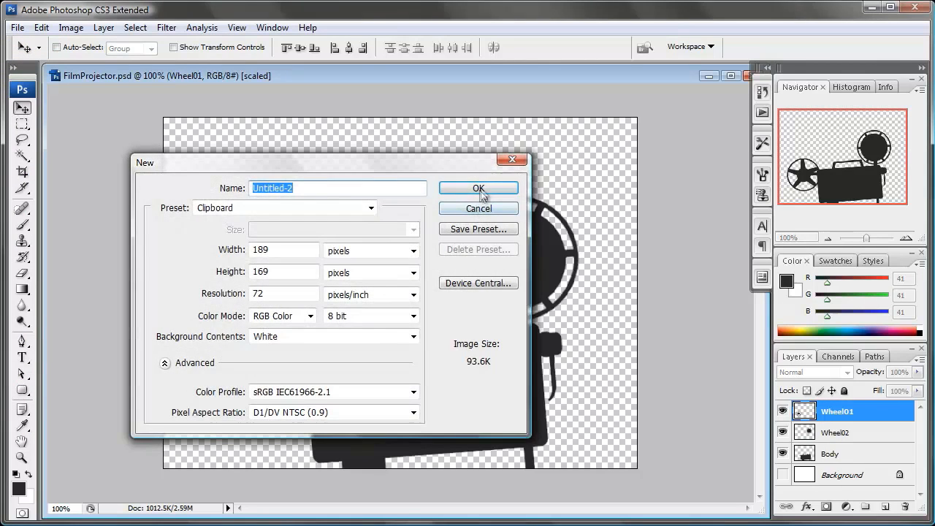
{"action": "left_click", "coordinate": [477, 190]}
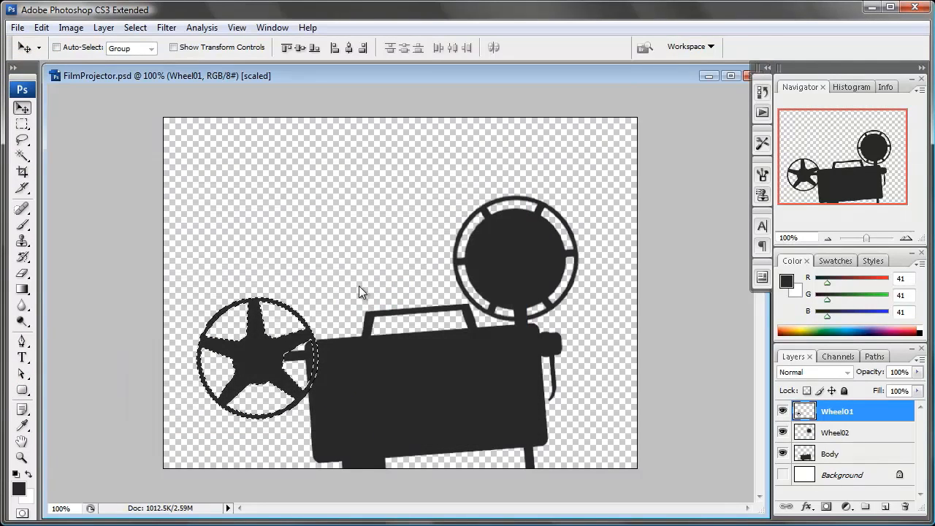
{"action": "key", "text": "ctrl+v"}
{"action": "left_click_drag", "start_coordinate": [858, 448], "coordinate": [906, 506]}
Save the five-spoke wheel in the Stills folder as a PNG file named Wheel01 with Interlace set to None
{"action": "left_click", "coordinate": [17, 27]}
{"action": "left_click", "coordinate": [29, 207]}
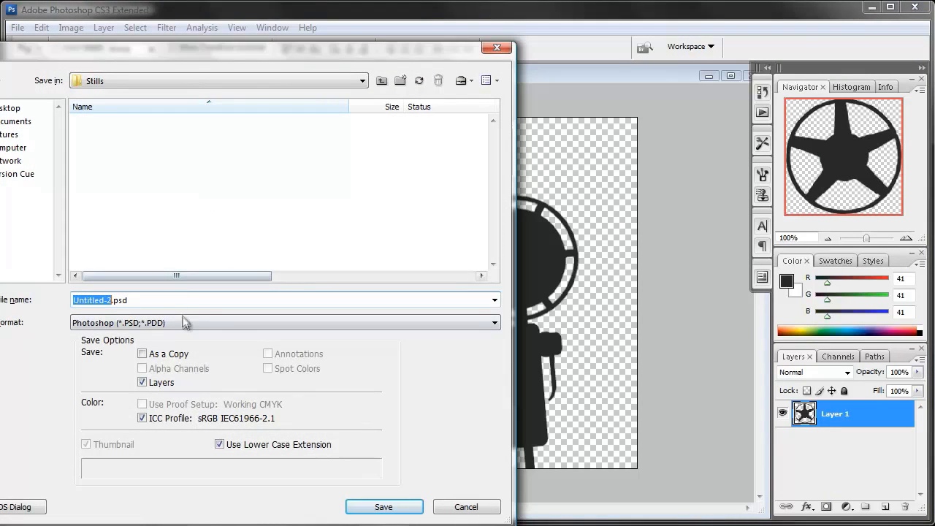
{"action": "left_click", "coordinate": [185, 321]}
{"action": "scroll", "coordinate": [183, 372], "scroll_direction": "down", "scroll_amount": 2}
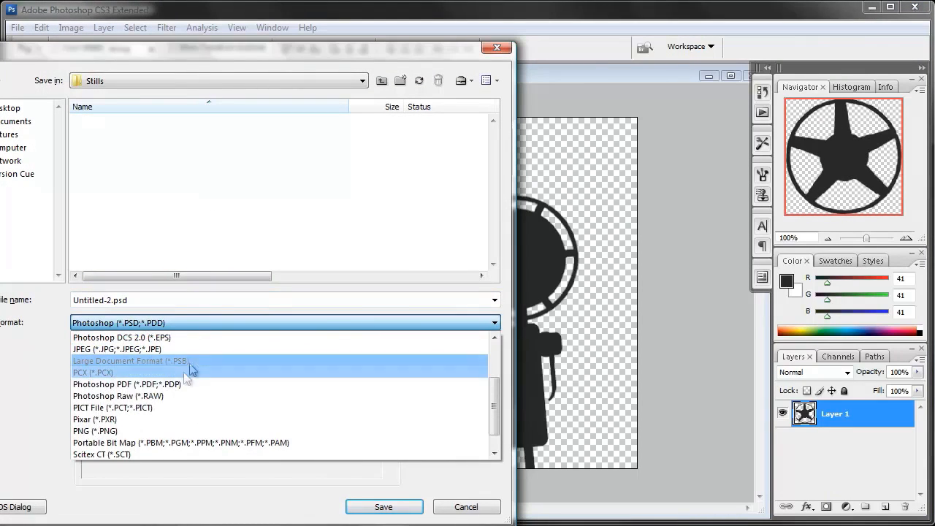
{"action": "left_click", "coordinate": [164, 431]}
{"action": "left_click", "coordinate": [129, 137]}
{"action": "left_click", "coordinate": [107, 300]}
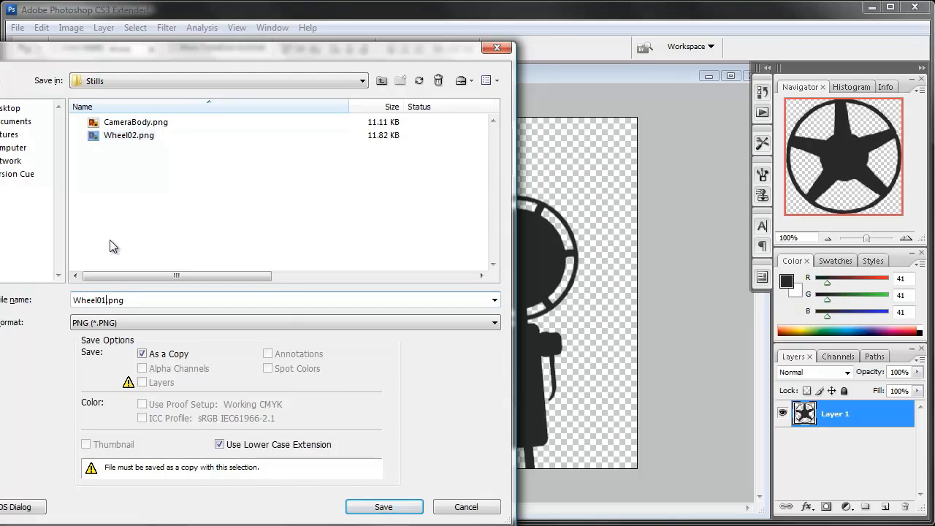
{"action": "left_click", "coordinate": [382, 507]}
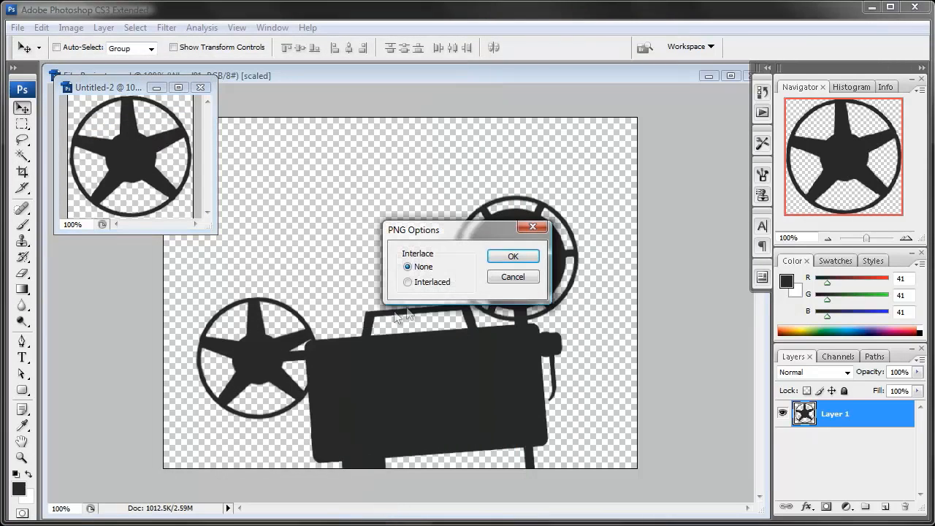
{"action": "left_click", "coordinate": [514, 257]}
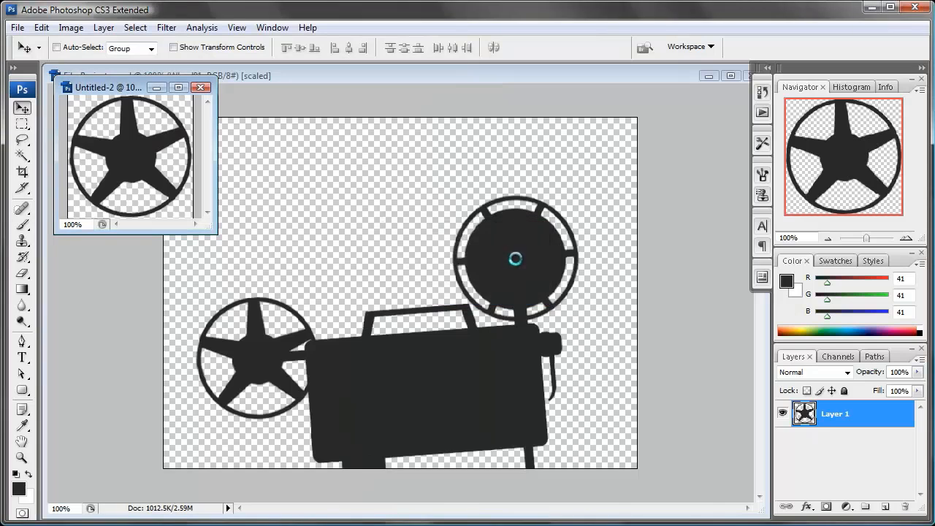
Close both temporary wheel documents without saving changes and minimise the FilmProjector document
{"action": "left_click", "coordinate": [200, 88]}
{"action": "left_click", "coordinate": [447, 212]}
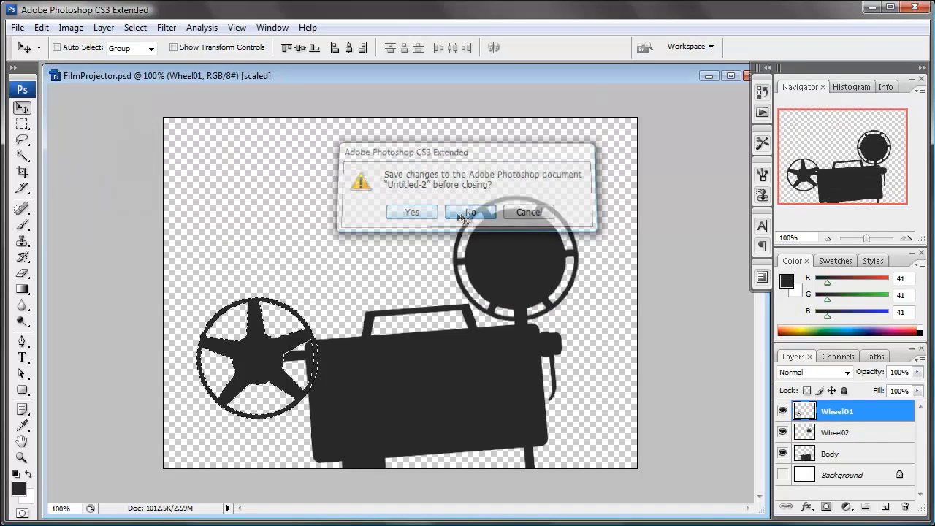
{"action": "left_click", "coordinate": [709, 77]}
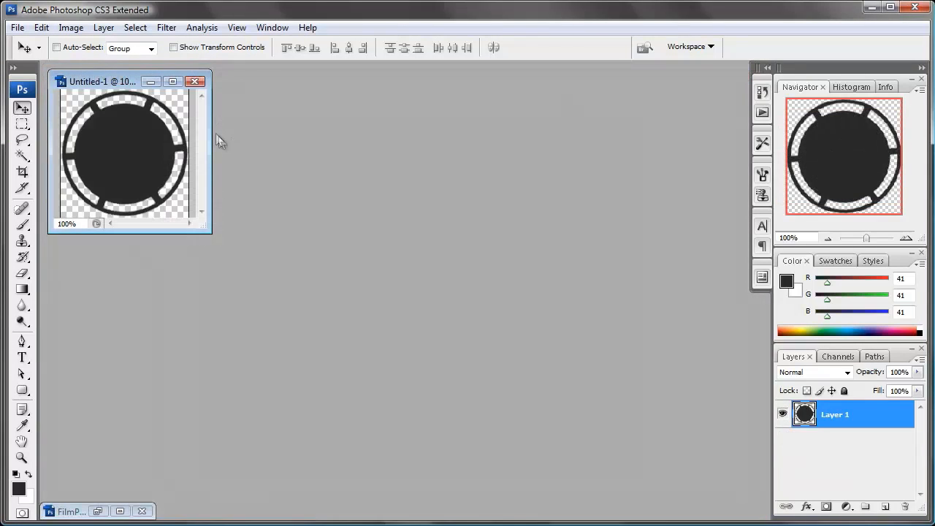
{"action": "left_click", "coordinate": [196, 82]}
{"action": "left_click", "coordinate": [468, 212]}
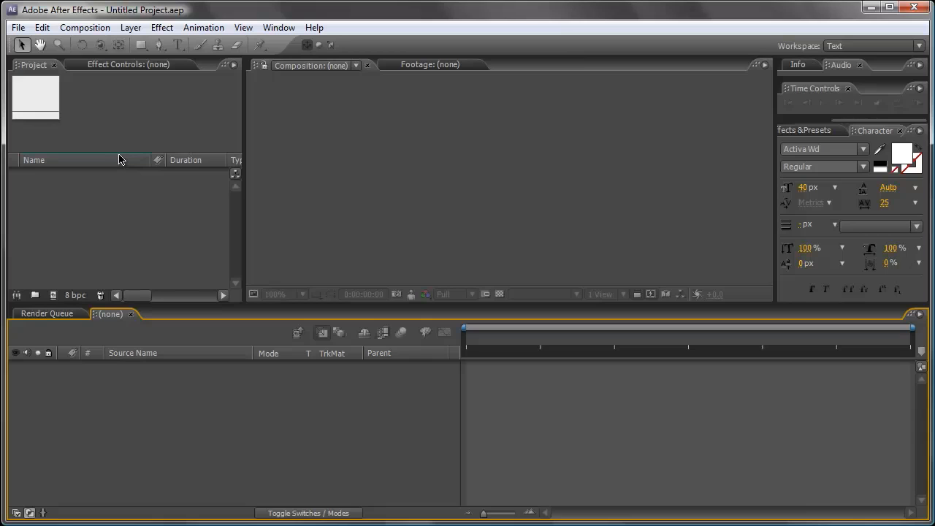
In After Effects, create a project folder named Audio
{"action": "left_click", "coordinate": [18, 29]}
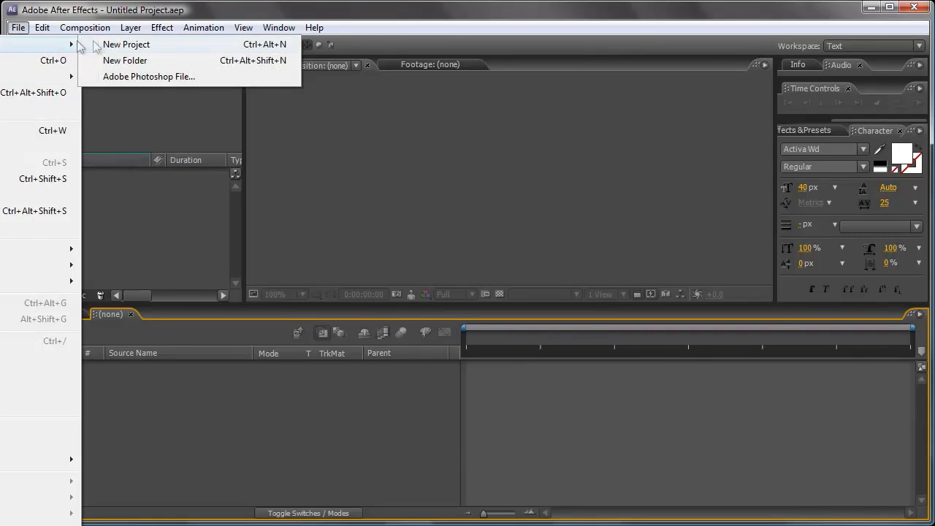
{"action": "left_click", "coordinate": [117, 195]}
{"action": "left_click", "coordinate": [18, 29]}
{"action": "mouse_move", "coordinate": [29, 39]}
{"action": "left_click", "coordinate": [136, 61]}
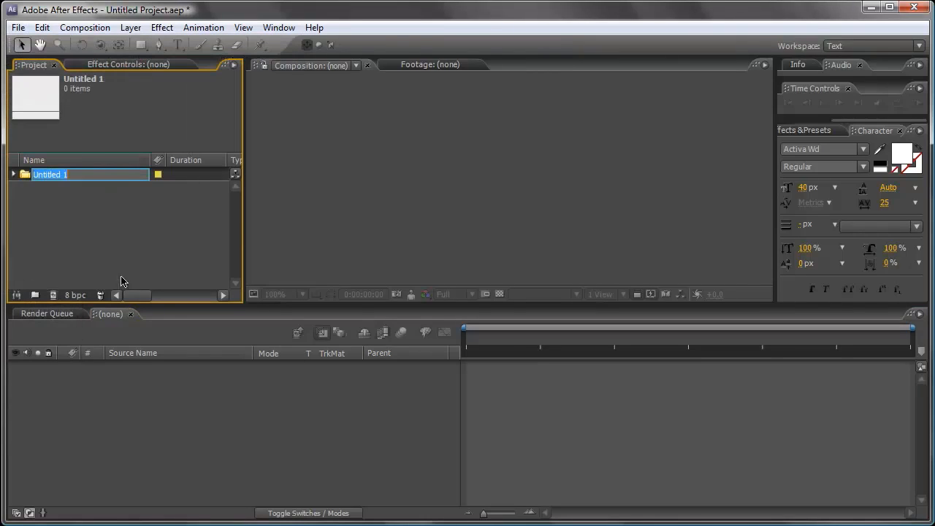
{"action": "key", "text": "Return"}
Add two more top-level project folders named Footage and Renders
{"action": "right_click", "coordinate": [95, 241]}
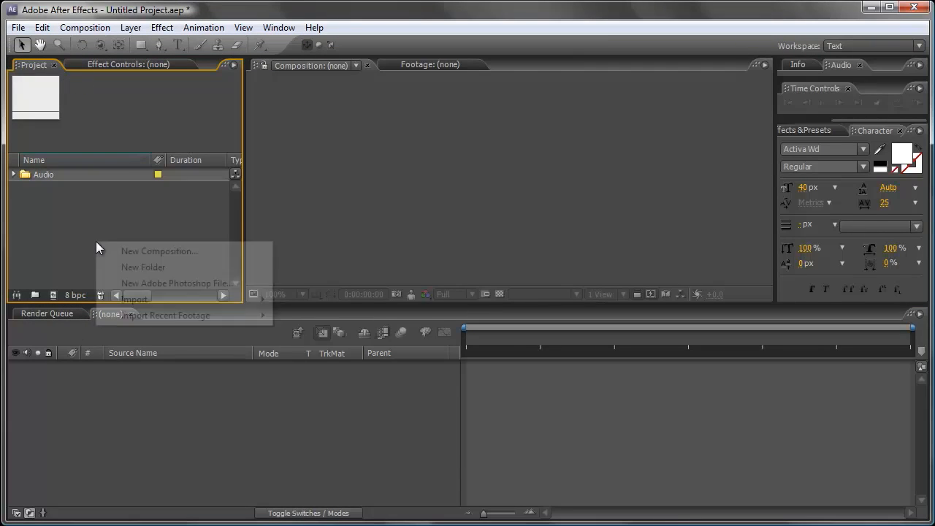
{"action": "left_click", "coordinate": [125, 268]}
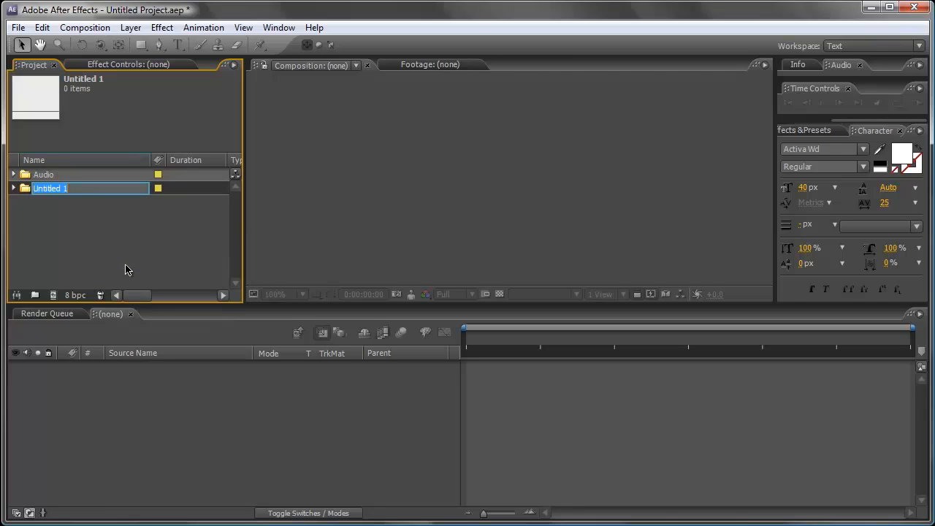
{"action": "type", "text": "Footage"}
{"action": "key", "text": "Return"}
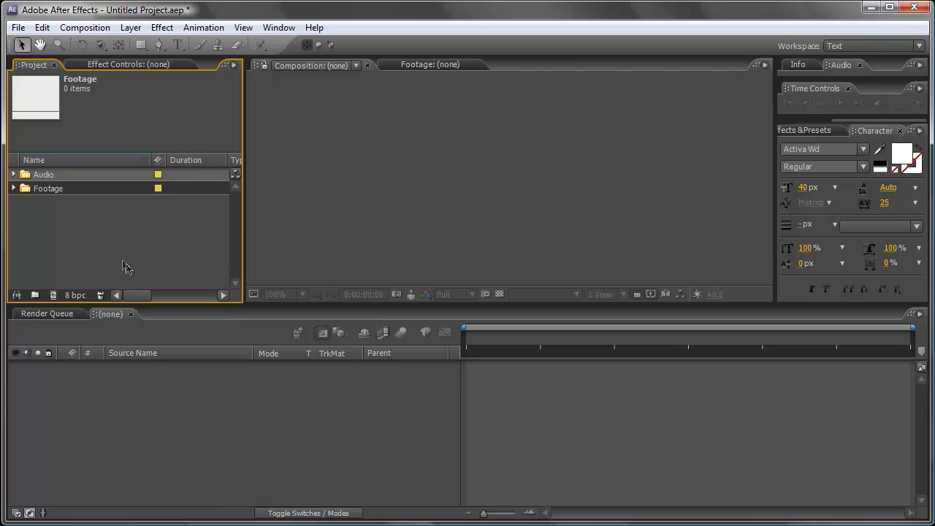
{"action": "right_click", "coordinate": [81, 233]}
{"action": "left_click", "coordinate": [132, 261]}
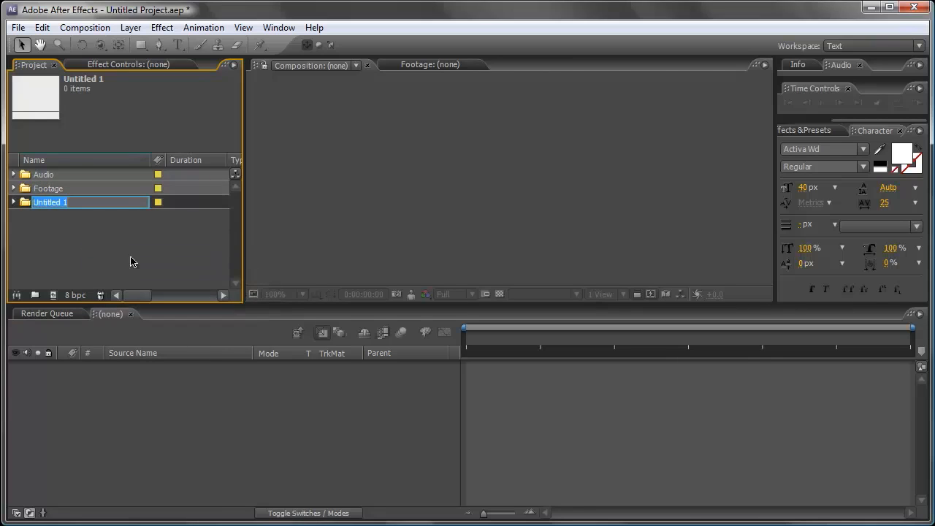
{"action": "type", "text": "Renders"}
{"action": "key", "text": "Return"}
{"action": "left_click", "coordinate": [128, 259]}
Create another top-level project folder named Stills
{"action": "right_click", "coordinate": [87, 241]}
{"action": "left_click", "coordinate": [142, 272]}
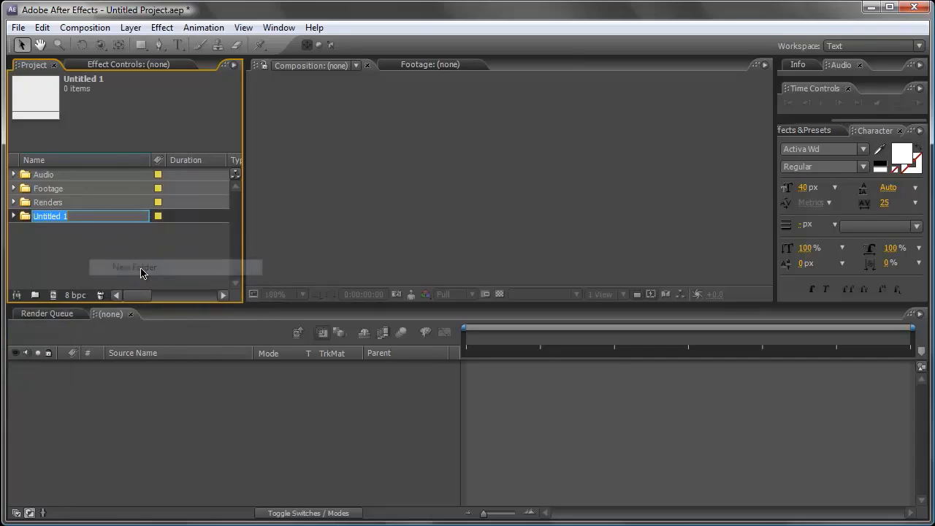
{"action": "key", "text": "Return"}
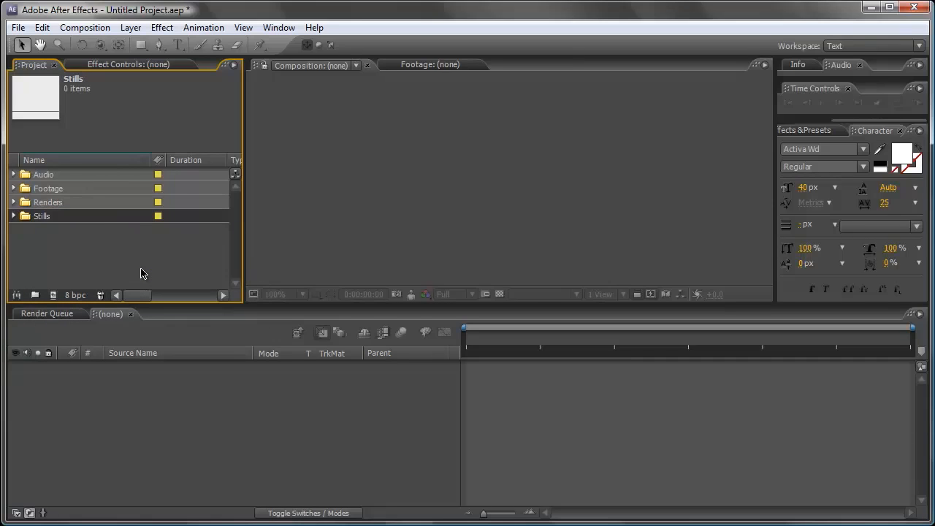
Add a fifth top-level project folder and begin its name with Com
{"action": "left_click", "coordinate": [69, 249]}
{"action": "right_click", "coordinate": [70, 248]}
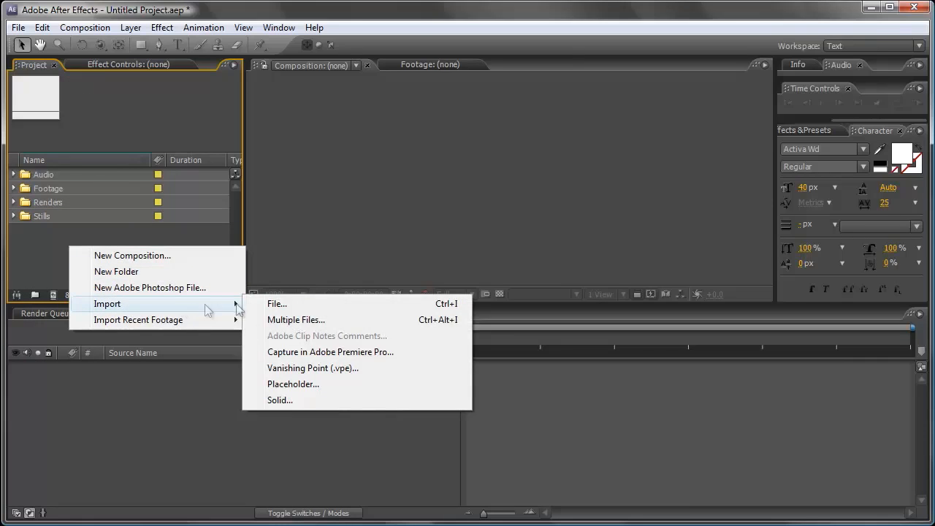
{"action": "left_click", "coordinate": [124, 274]}
{"action": "type", "text": "Com"}
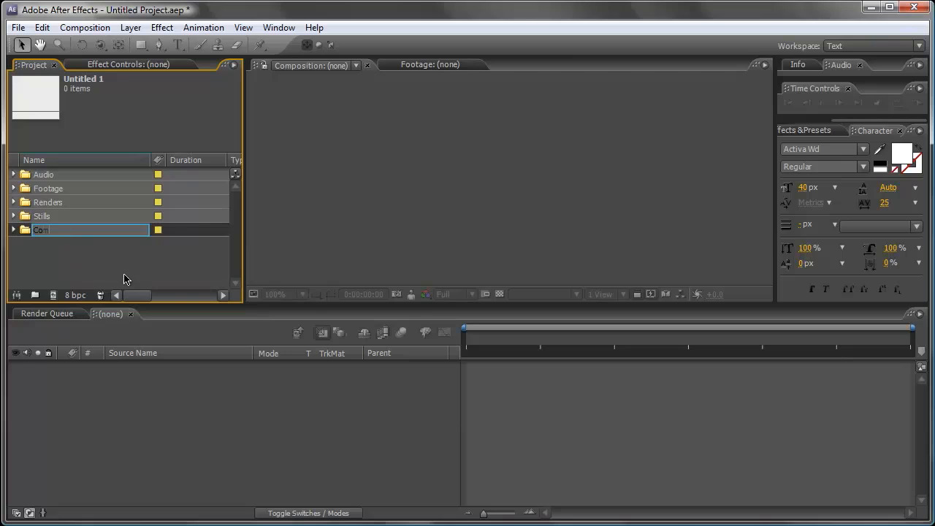
Finish naming the new project folder Comps
{"action": "type", "text": "ps"}
{"action": "key", "text": "Return"}
{"action": "left_click", "coordinate": [122, 277]}
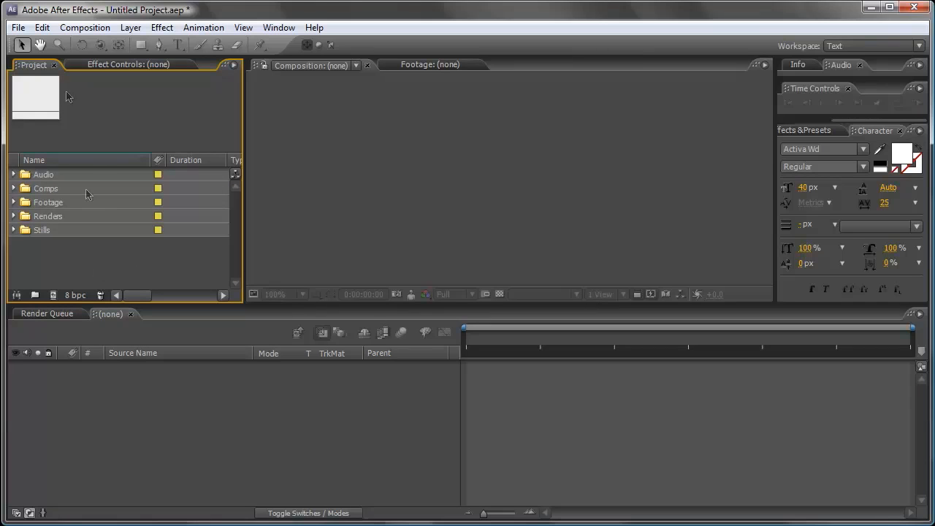
Save the project as Untitled Project.aep in __Folder Organization > Projects > AE on BlackArmor Drive (G:), replacing the existing file
{"action": "left_click", "coordinate": [18, 27]}
{"action": "left_click", "coordinate": [40, 179]}
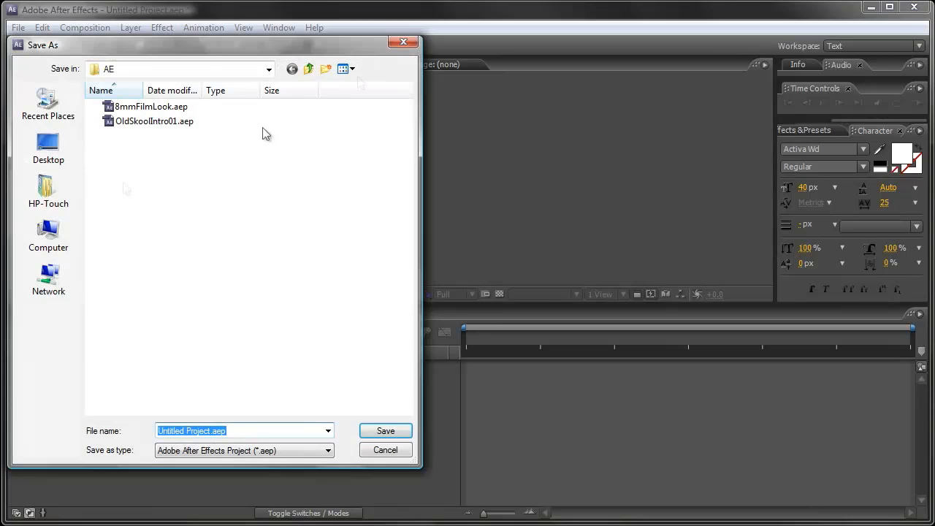
{"action": "left_click", "coordinate": [51, 234]}
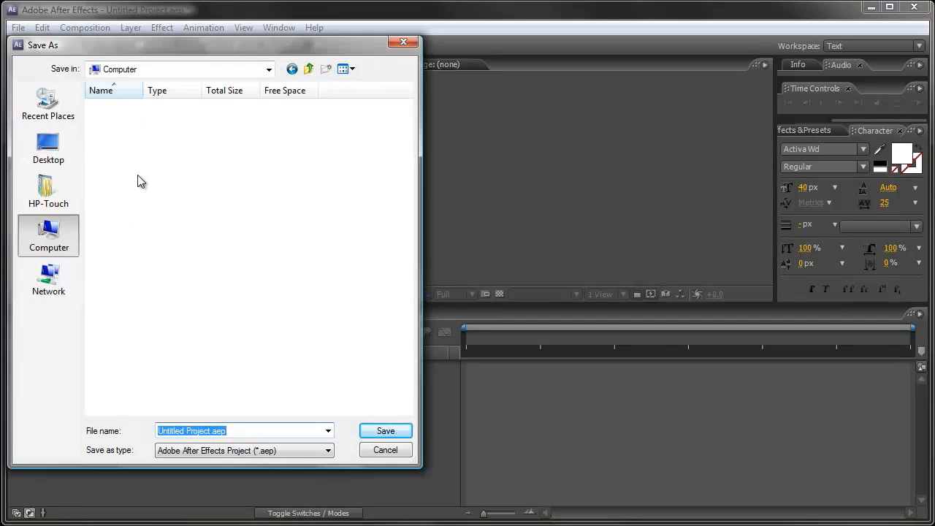
{"action": "double_click", "coordinate": [150, 151]}
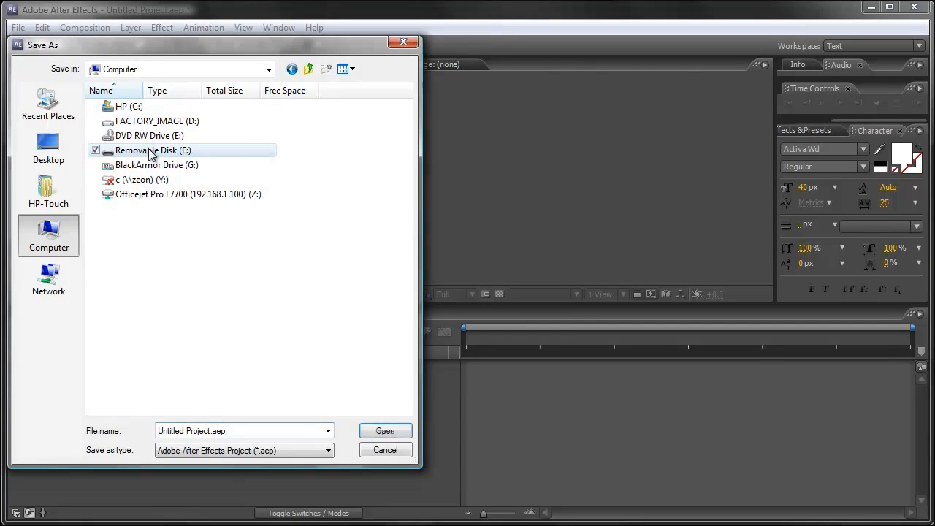
{"action": "left_click", "coordinate": [537, 293]}
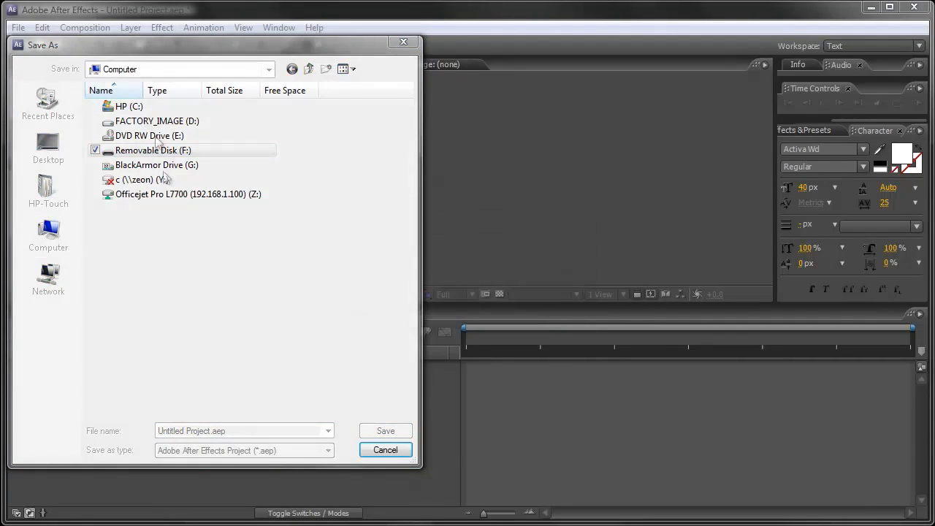
{"action": "left_click", "coordinate": [141, 167]}
{"action": "double_click", "coordinate": [141, 168]}
{"action": "double_click", "coordinate": [159, 121]}
{"action": "double_click", "coordinate": [130, 106]}
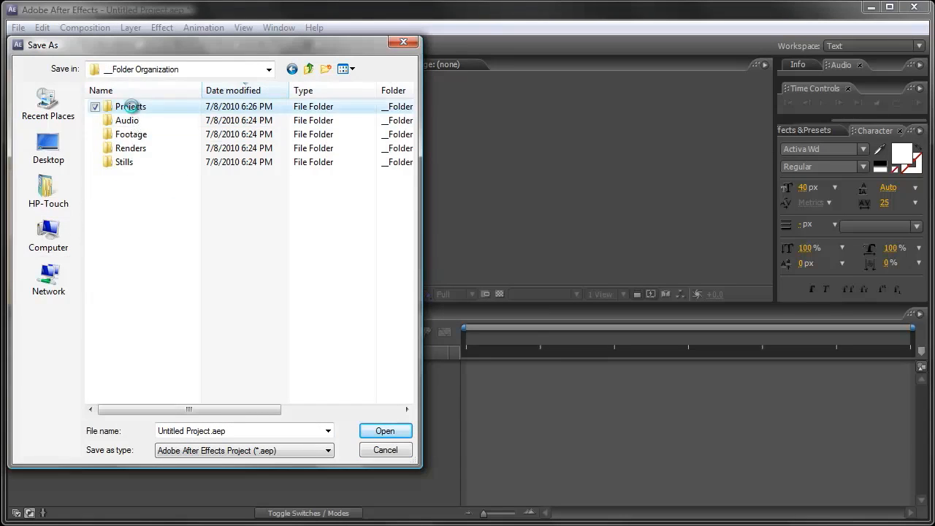
{"action": "left_click", "coordinate": [117, 106]}
{"action": "double_click", "coordinate": [117, 107]}
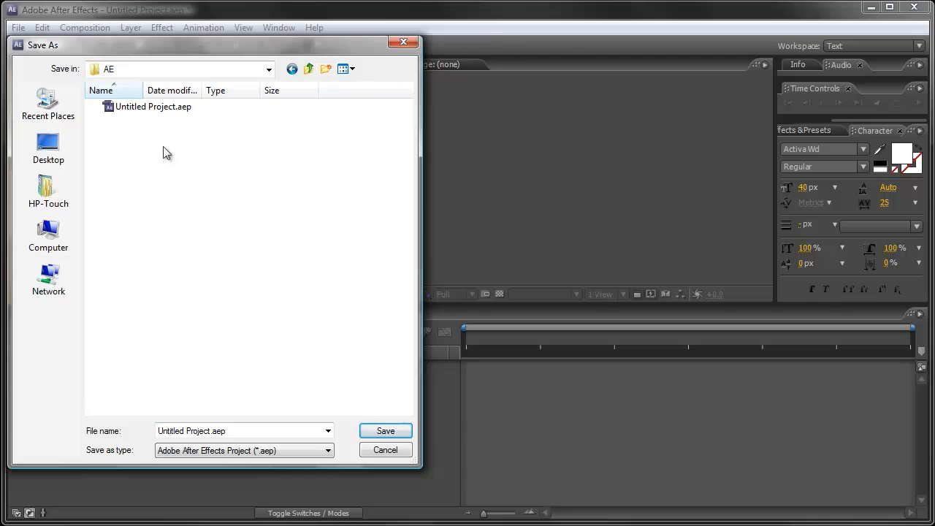
{"action": "left_click", "coordinate": [164, 114]}
{"action": "left_click", "coordinate": [386, 431]}
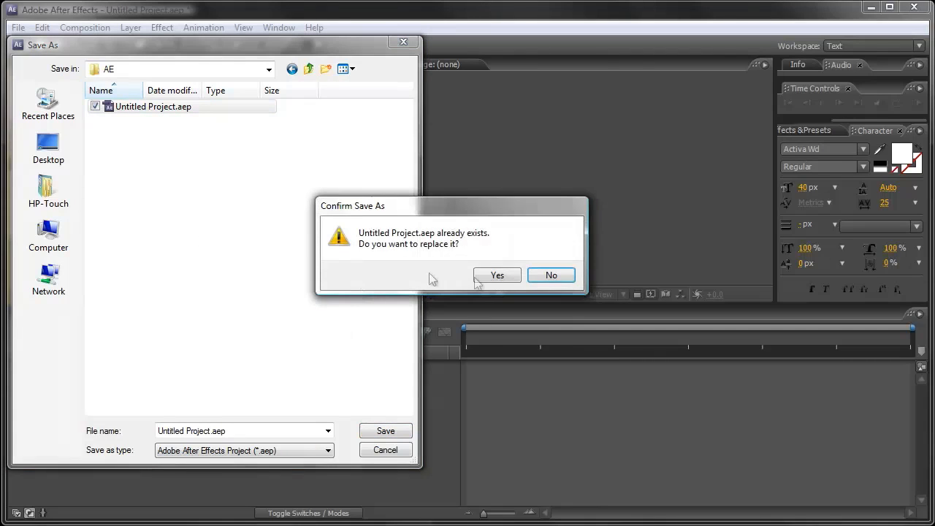
{"action": "left_click", "coordinate": [495, 276]}
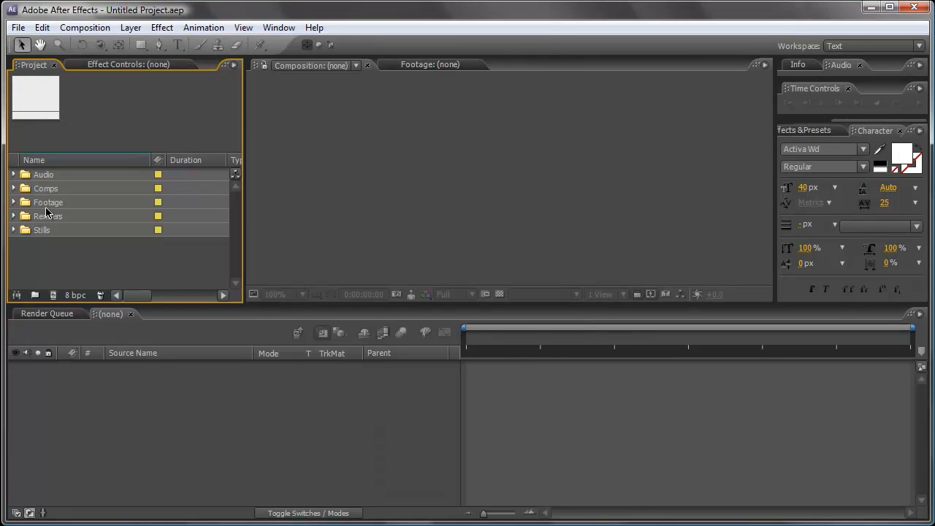
Save a copy of the project as FilmProjector in the Old Skool Intro > Projects > AE folder
{"action": "left_click", "coordinate": [18, 28]}
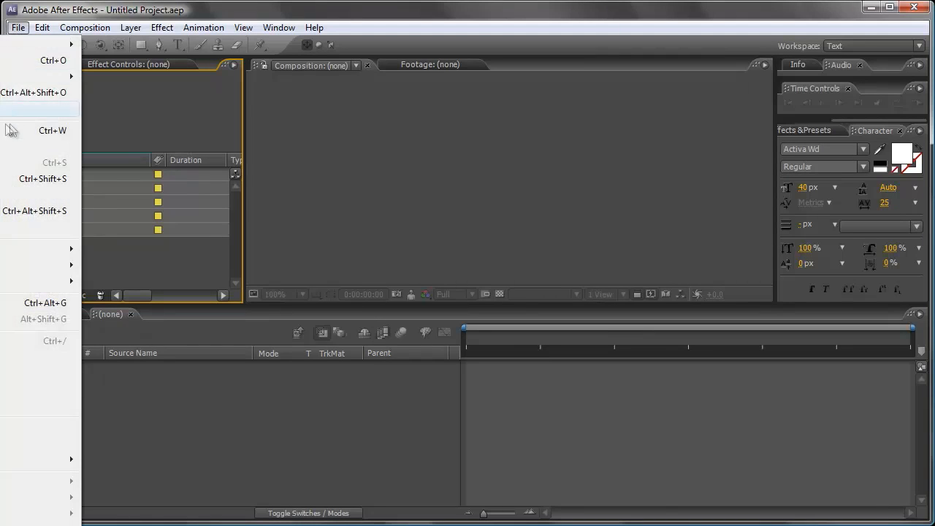
{"action": "left_click", "coordinate": [19, 28]}
{"action": "left_click", "coordinate": [18, 28]}
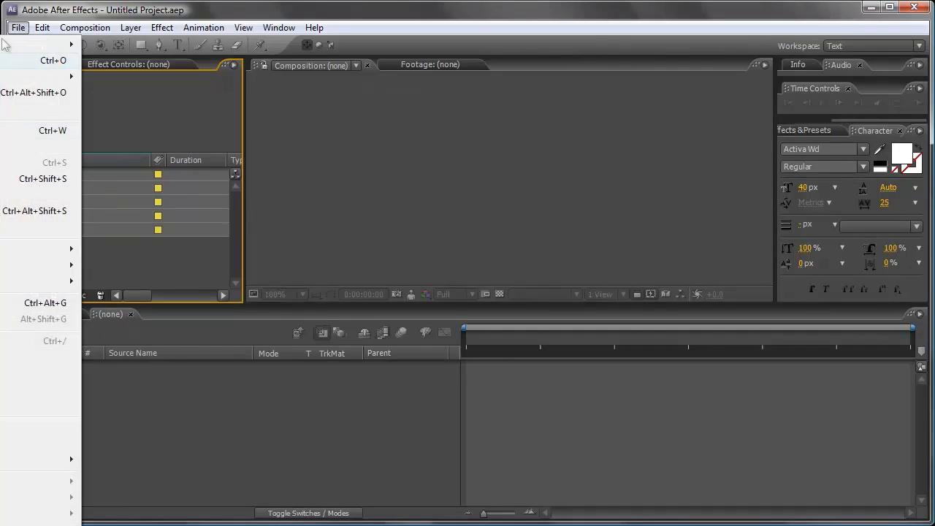
{"action": "left_click", "coordinate": [36, 178]}
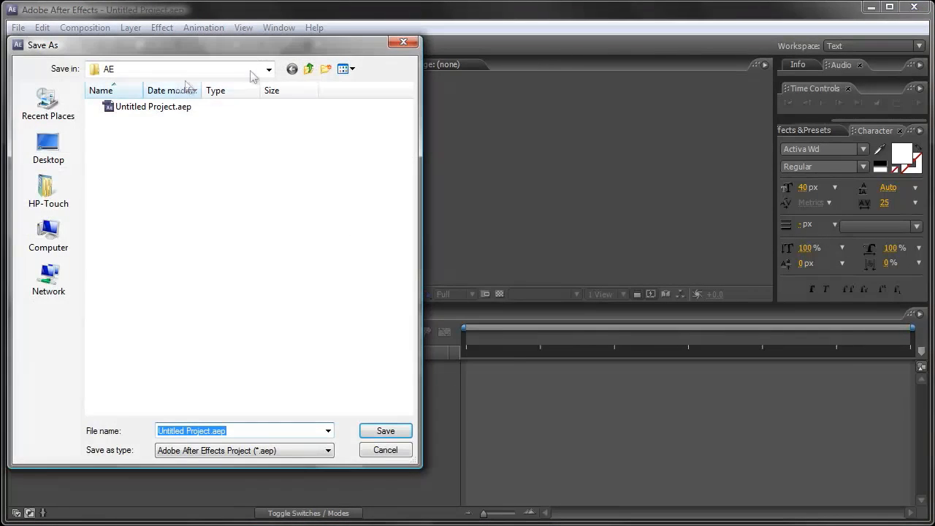
{"action": "left_click", "coordinate": [308, 68]}
{"action": "left_click", "coordinate": [308, 68]}
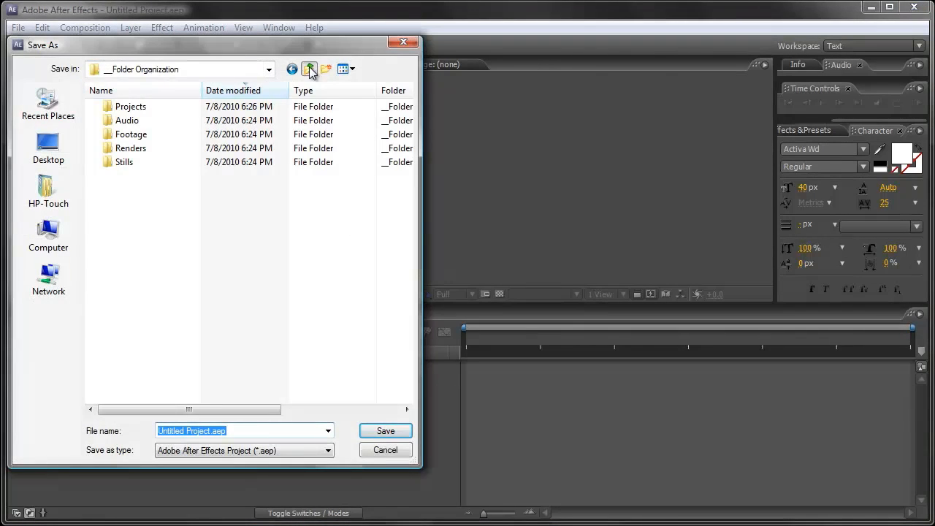
{"action": "left_click", "coordinate": [308, 69]}
{"action": "double_click", "coordinate": [145, 154]}
{"action": "double_click", "coordinate": [143, 131]}
{"action": "double_click", "coordinate": [119, 106]}
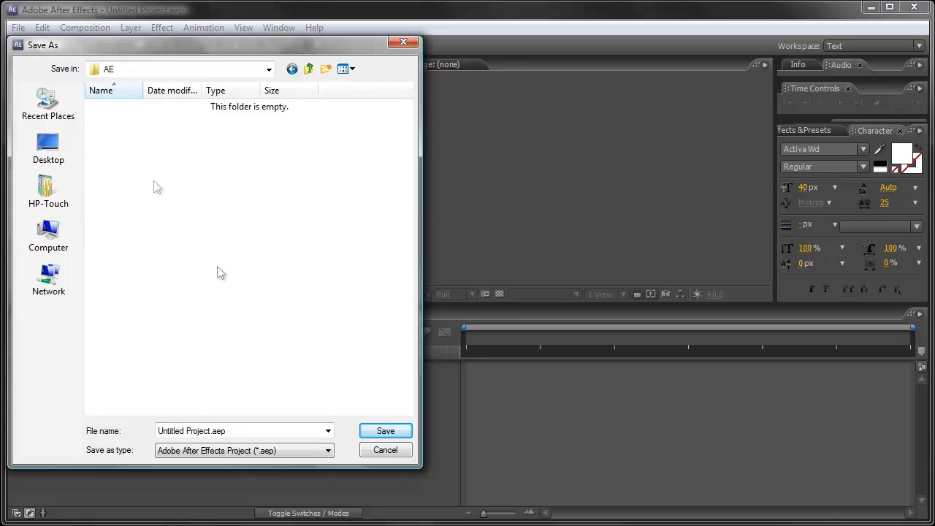
{"action": "left_click", "coordinate": [255, 430]}
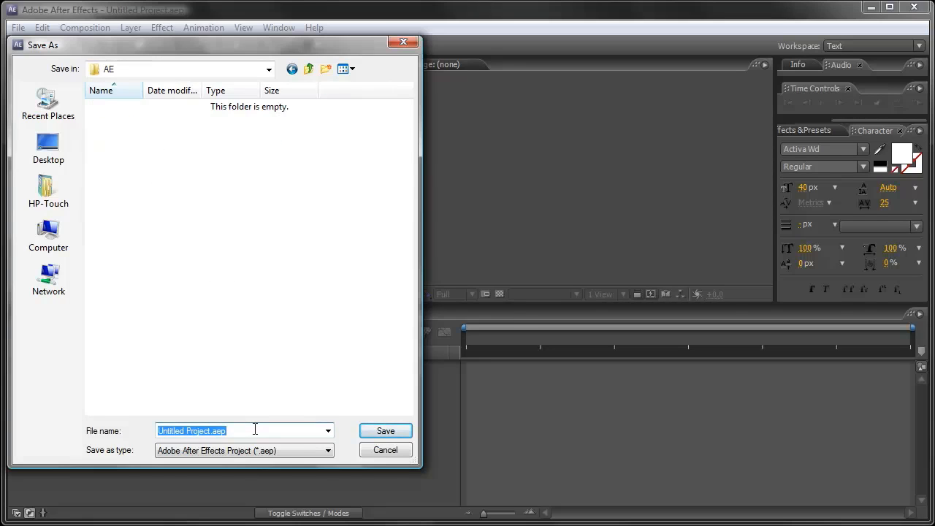
{"action": "type", "text": "Fim"}
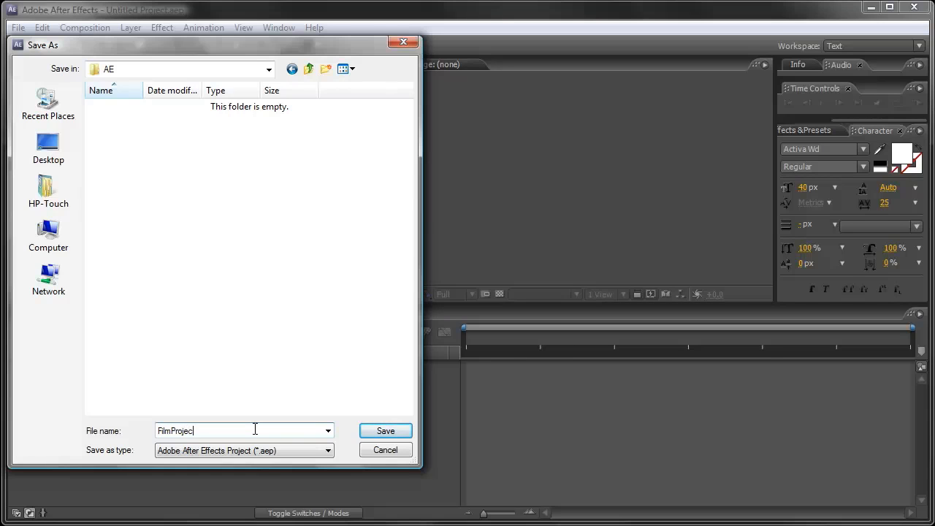
{"action": "key", "text": "Return"}
{"action": "left_click", "coordinate": [90, 406]}
{"action": "left_click", "coordinate": [76, 266]}
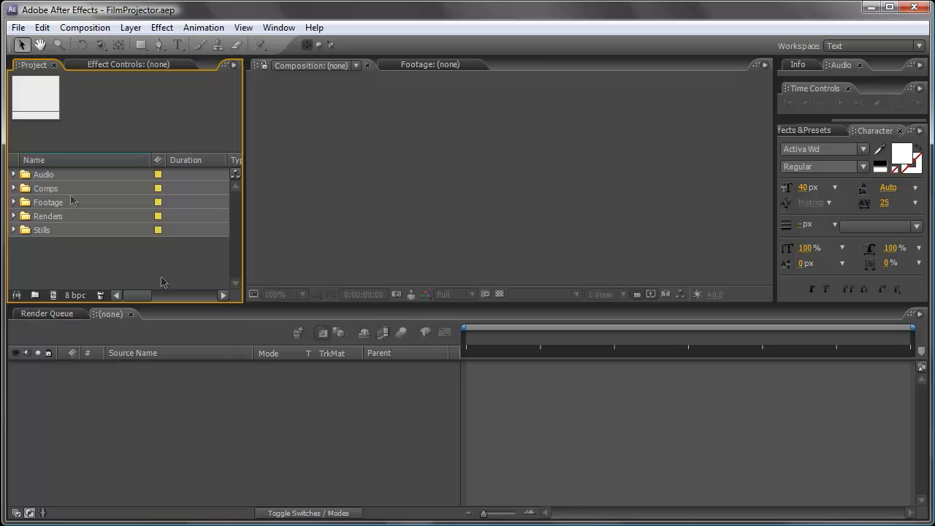
Switch to Windows Explorer and browse to the Old Skool Intro > Stills folder on BlackArmor Drive (G:)
{"action": "key", "text": "super"}
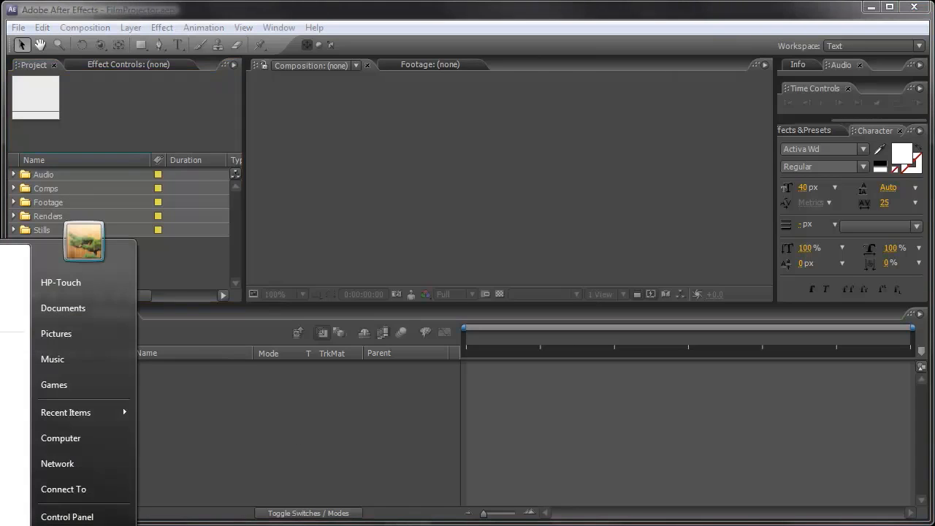
{"action": "left_click", "coordinate": [61, 439]}
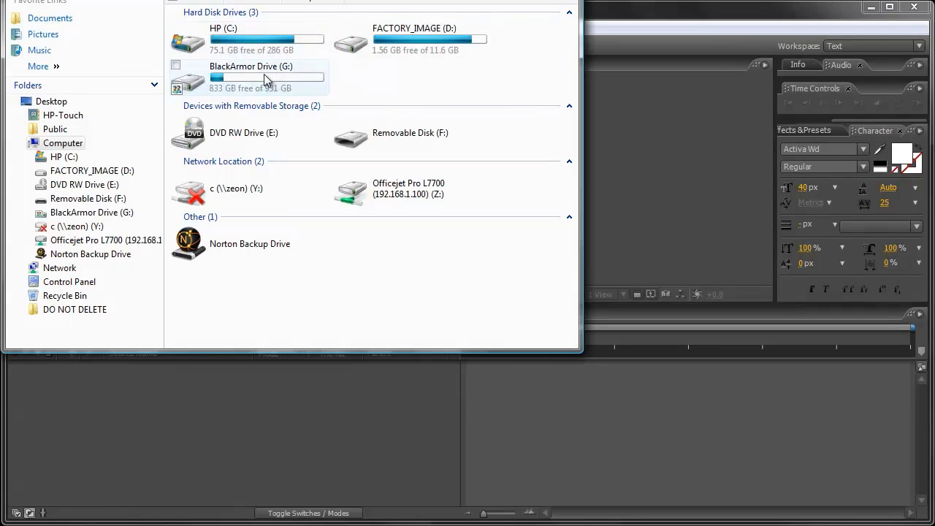
{"action": "double_click", "coordinate": [233, 73]}
{"action": "double_click", "coordinate": [223, 60]}
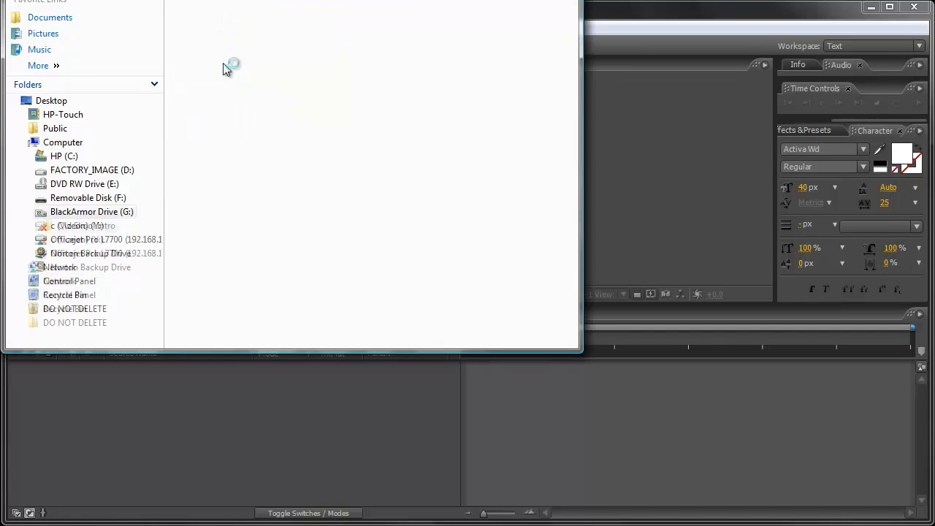
{"action": "double_click", "coordinate": [209, 36]}
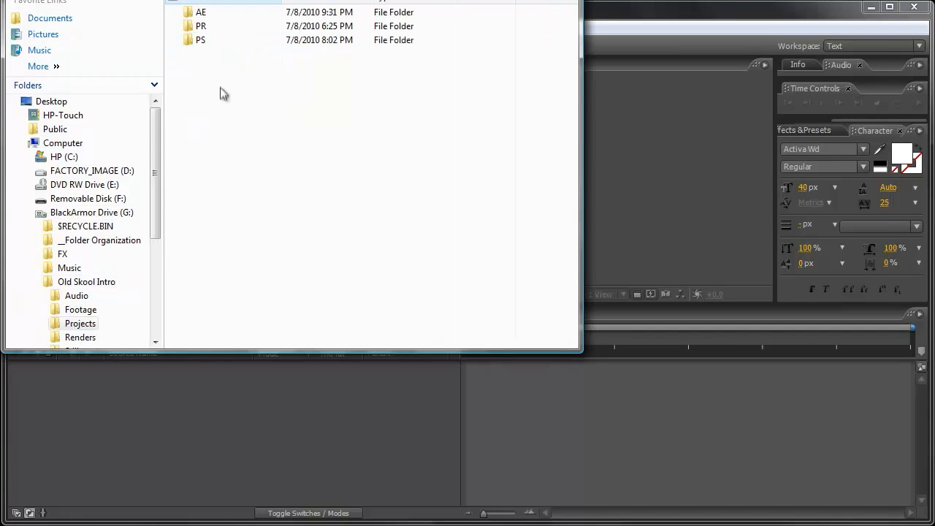
{"action": "double_click", "coordinate": [203, 40]}
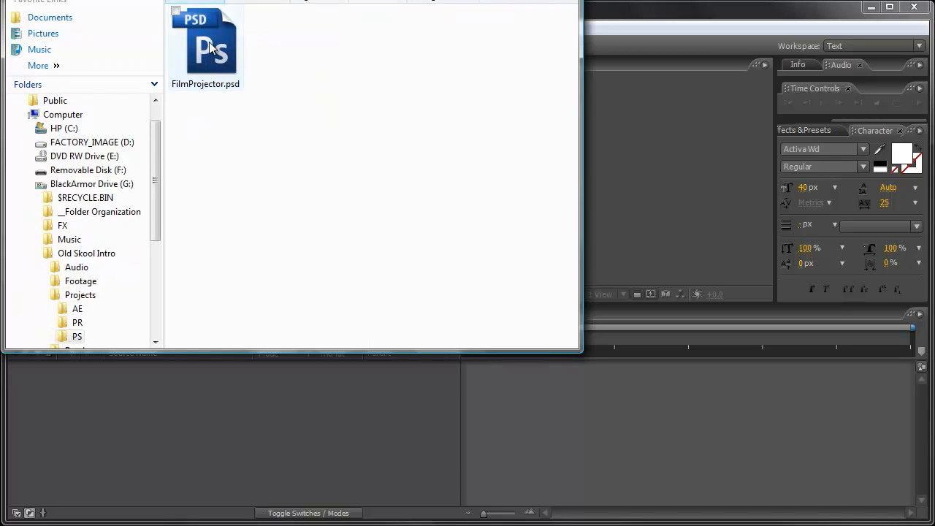
{"action": "key", "text": "BackSpace"}
{"action": "key", "text": "BackSpace"}
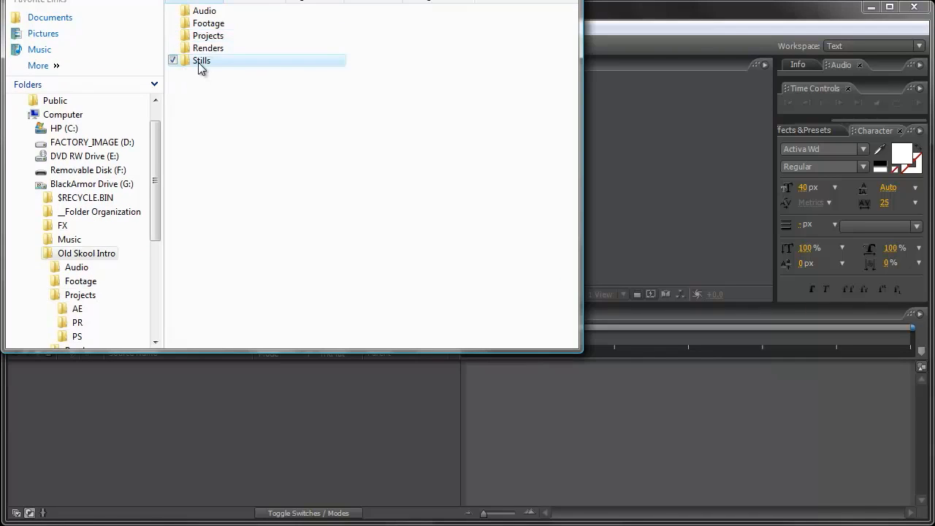
{"action": "double_click", "coordinate": [205, 60]}
Import CameraBody.png, Wheel01.png and Wheel02.png into the After Effects project's Stills folder and check the folder's contents
{"action": "left_click_drag", "start_coordinate": [199, 131], "coordinate": [443, 63]}
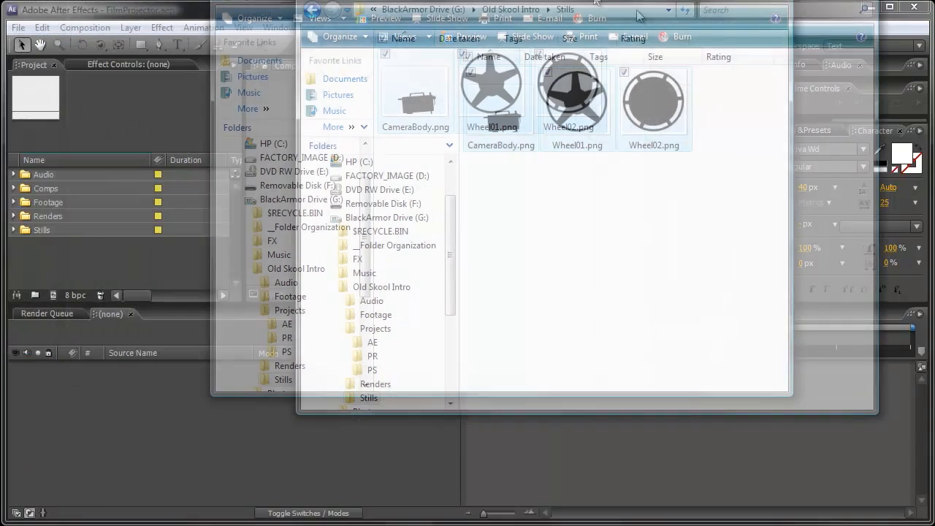
{"action": "left_click_drag", "start_coordinate": [638, 16], "coordinate": [671, 30]}
{"action": "left_click_drag", "start_coordinate": [643, 116], "coordinate": [50, 233]}
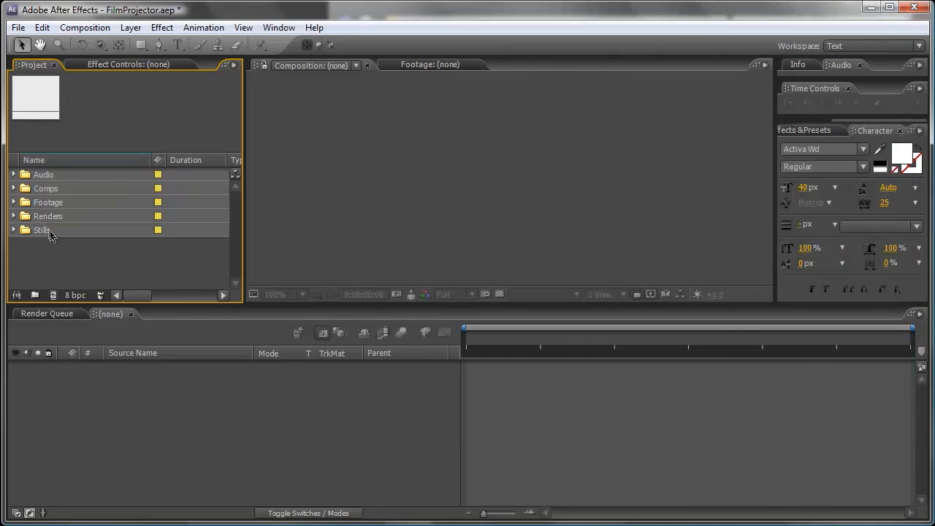
{"action": "left_click", "coordinate": [15, 230]}
{"action": "left_click", "coordinate": [15, 231]}
Create a composition named Main in the Comps folder with the NTSC DV preset and a 0;00;10;00 duration
{"action": "left_click", "coordinate": [52, 191]}
{"action": "left_click", "coordinate": [85, 27]}
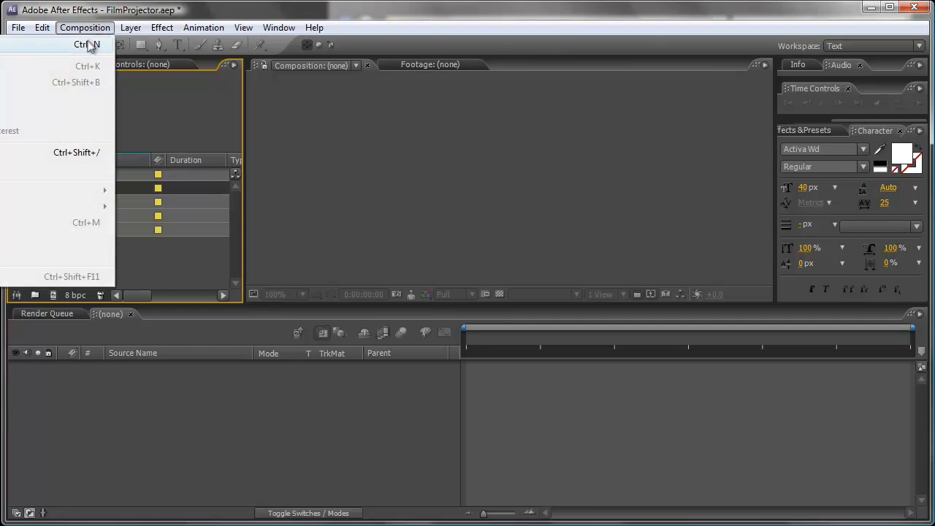
{"action": "left_click", "coordinate": [90, 38]}
{"action": "type", "text": "Main"}
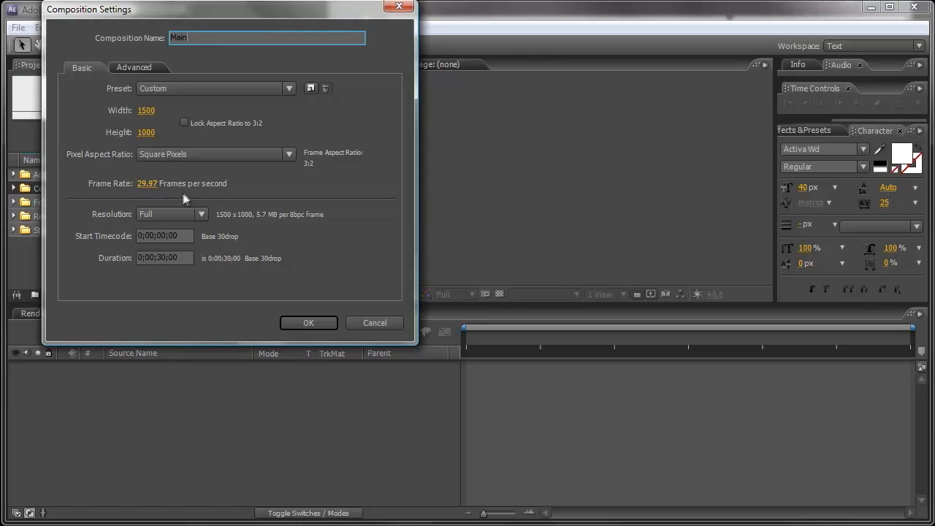
{"action": "left_click", "coordinate": [167, 257]}
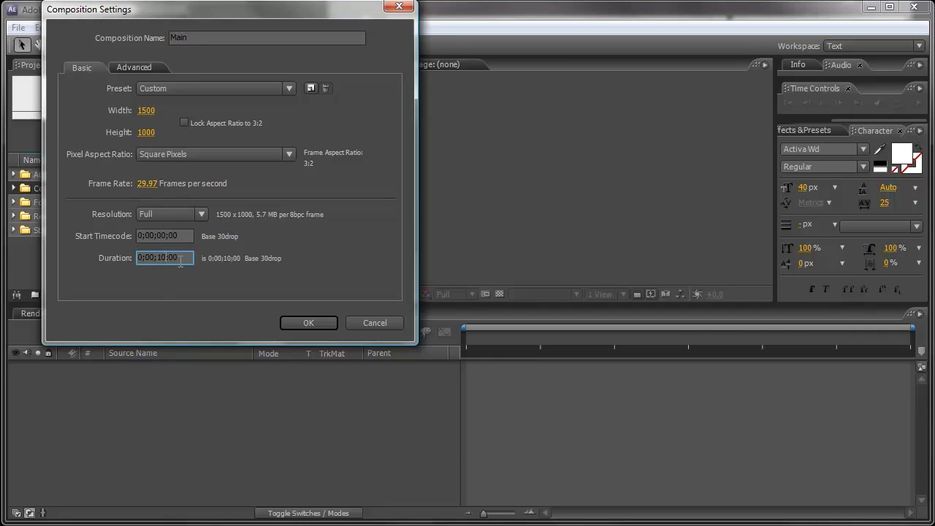
{"action": "left_click", "coordinate": [195, 89]}
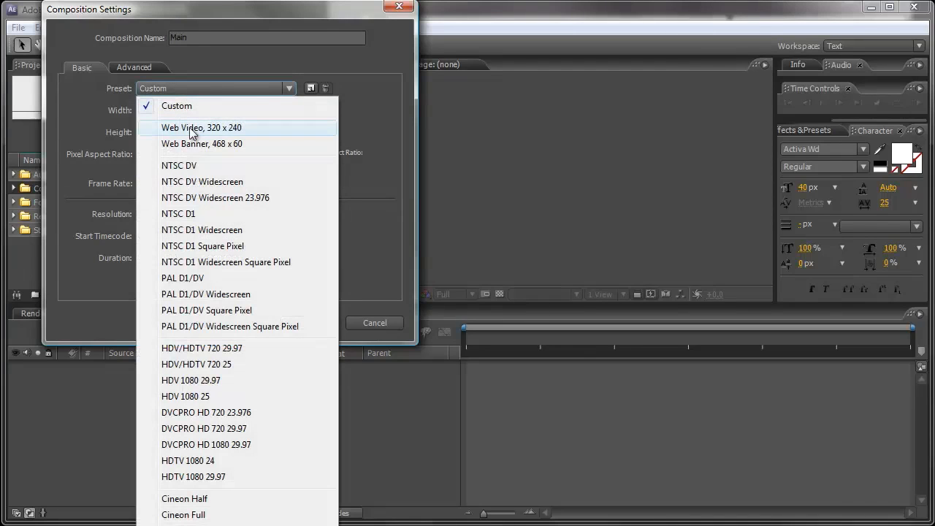
{"action": "left_click", "coordinate": [202, 167]}
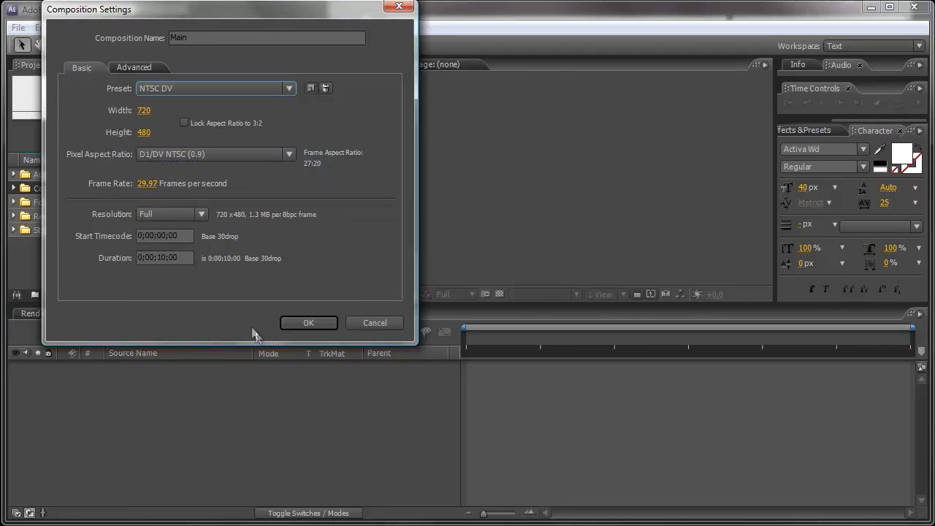
{"action": "left_click", "coordinate": [312, 322]}
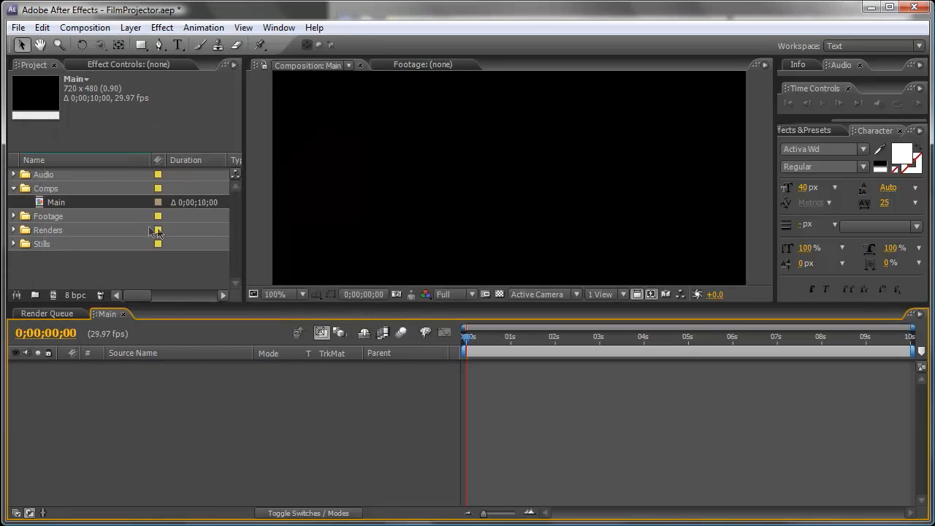
Collapse the Comps folder in the project's folder list
{"action": "left_click", "coordinate": [36, 245]}
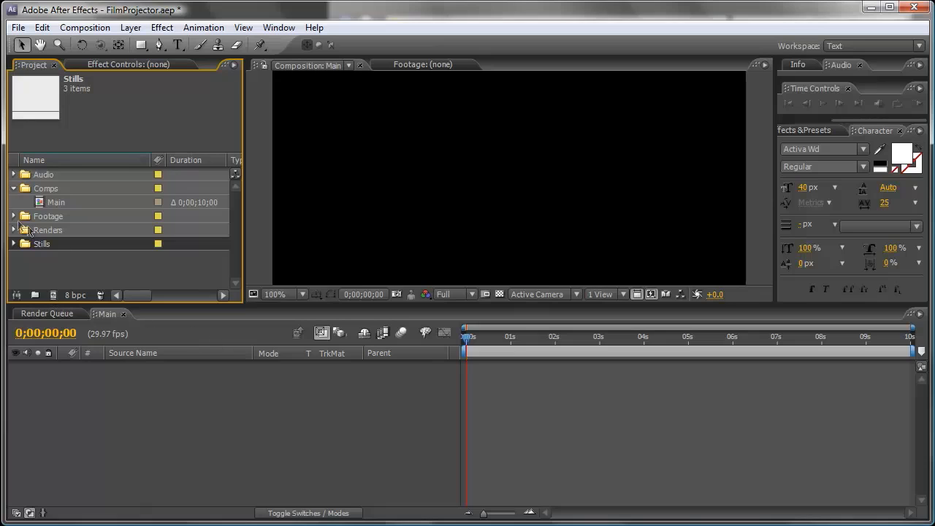
{"action": "left_click", "coordinate": [13, 189]}
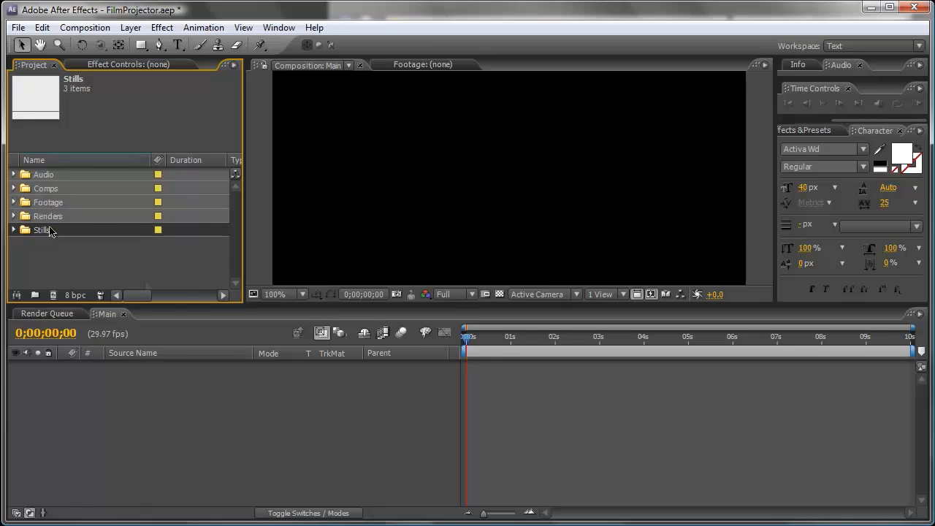
{"action": "left_click", "coordinate": [131, 27]}
{"action": "left_click", "coordinate": [193, 257]}
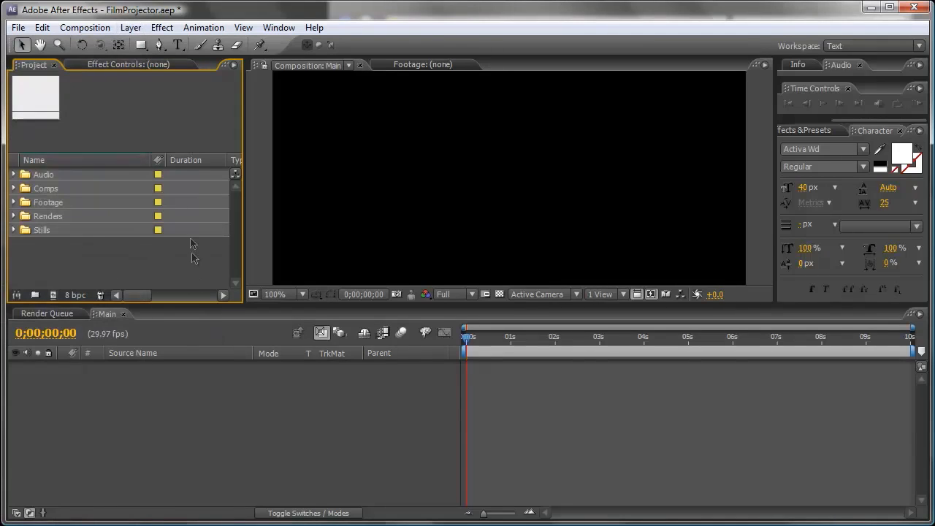
Add a 720 x 480 off-white solid with 89% brightness to the Main composition
{"action": "left_click", "coordinate": [188, 413]}
{"action": "left_click", "coordinate": [131, 28]}
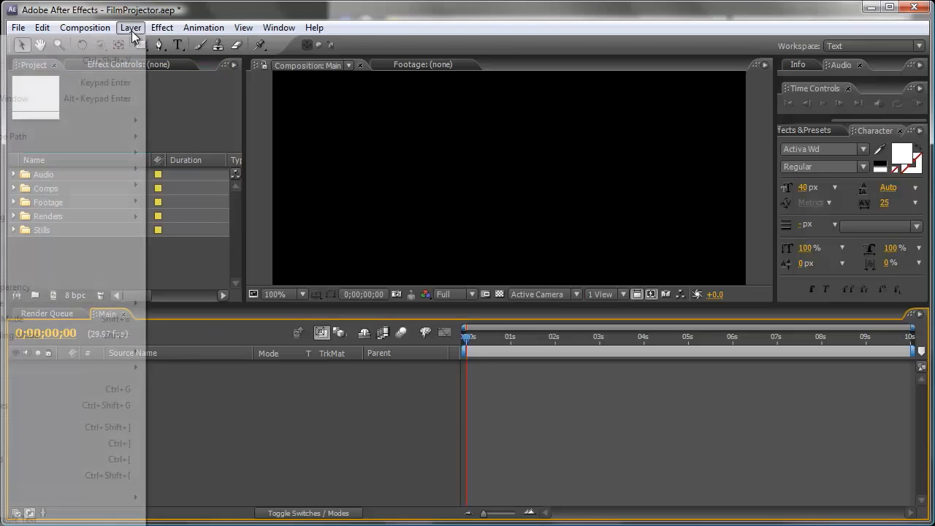
{"action": "mouse_move", "coordinate": [130, 47]}
{"action": "left_click", "coordinate": [181, 62]}
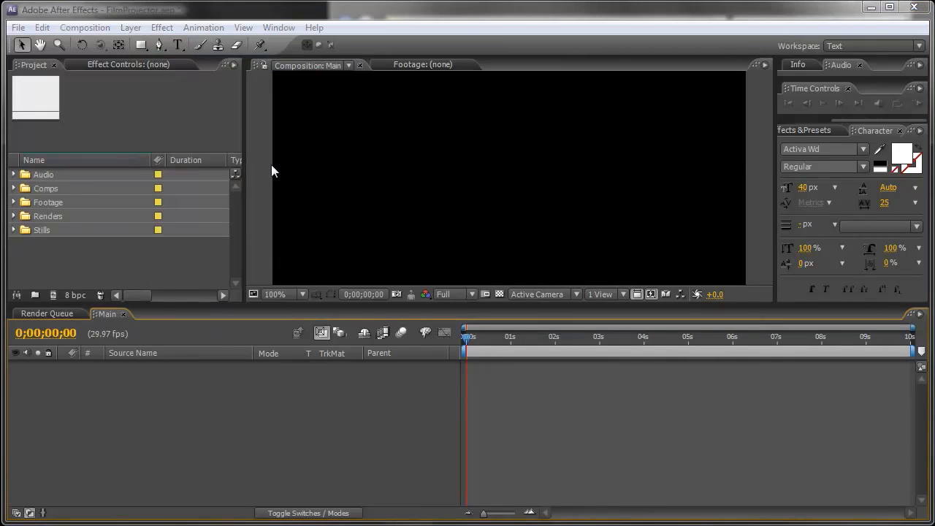
{"action": "left_click", "coordinate": [557, 339]}
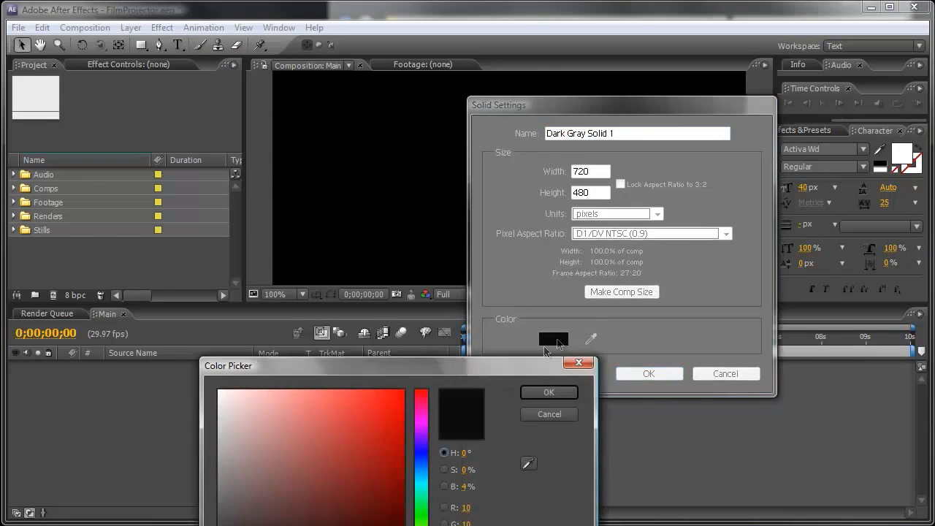
{"action": "left_click_drag", "start_coordinate": [248, 488], "coordinate": [165, 410]}
{"action": "left_click", "coordinate": [548, 394]}
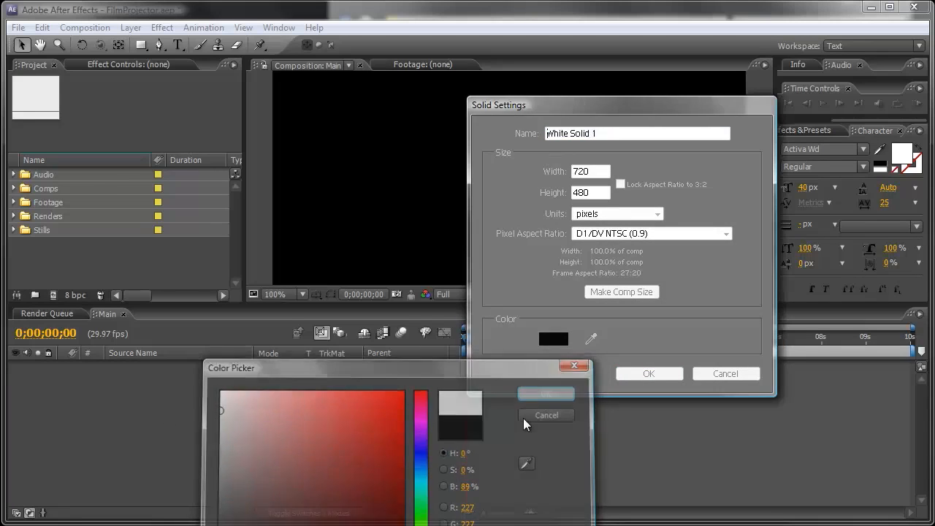
{"action": "left_click", "coordinate": [648, 373]}
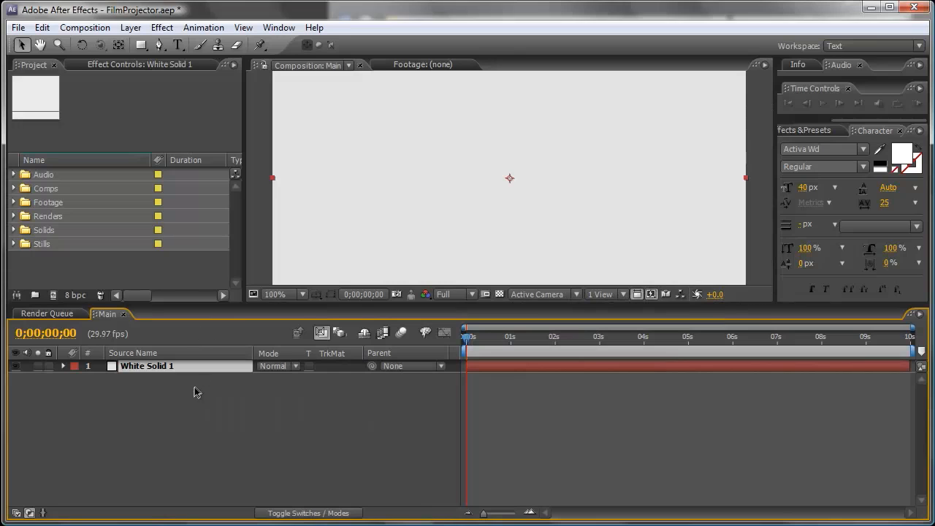
Enlarge the composition viewer area above the timeline and display the whole frame at 50%
{"action": "left_click_drag", "start_coordinate": [240, 303], "coordinate": [239, 384]}
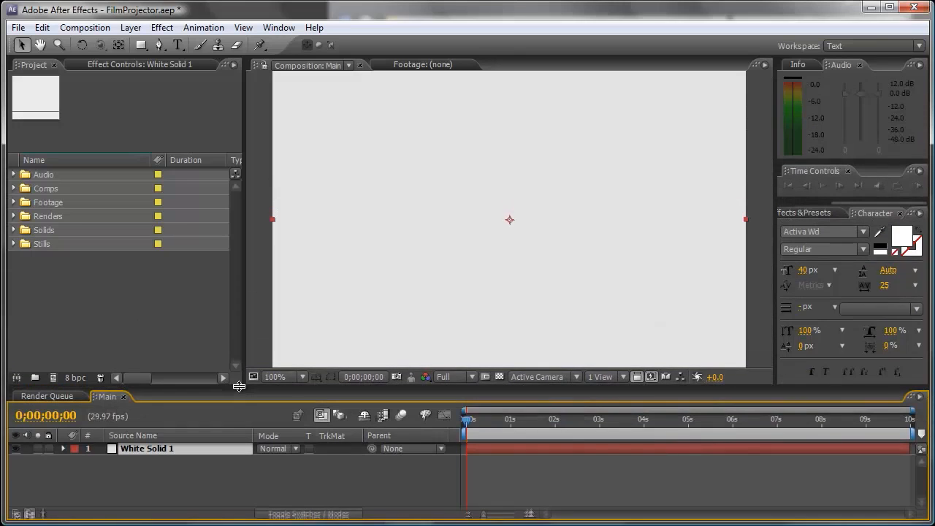
{"action": "key", "text": "comma"}
{"action": "left_click", "coordinate": [171, 310]}
{"action": "key", "text": "space"}
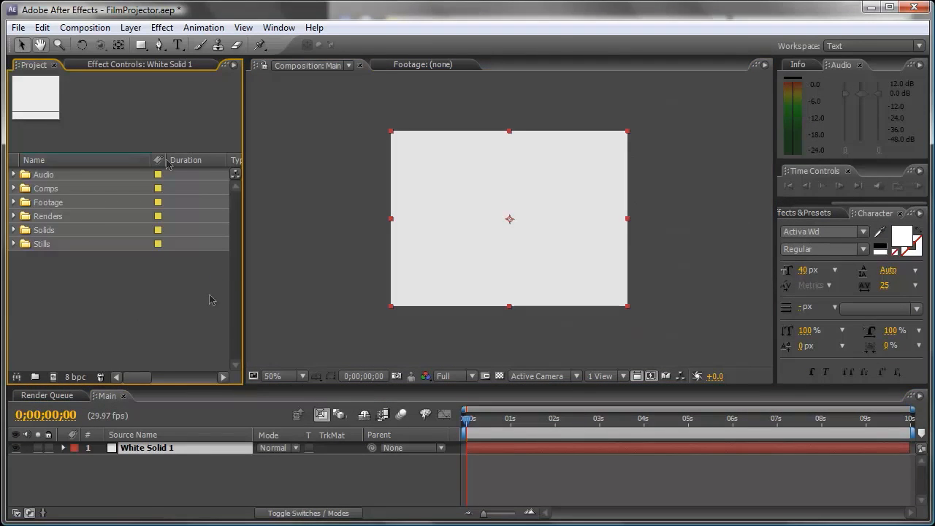
Add a 720 x 480 dark gray solid above the white solid in the Main composition
{"action": "left_click", "coordinate": [131, 27]}
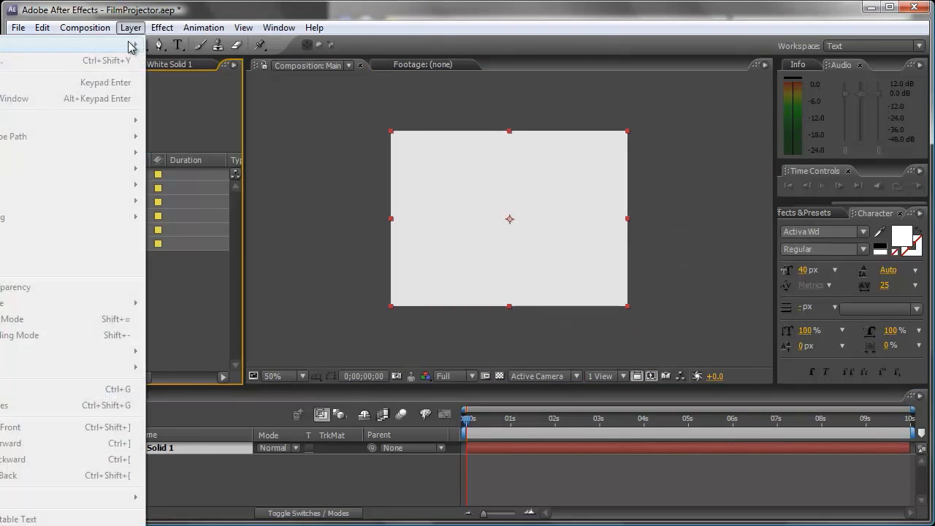
{"action": "left_click", "coordinate": [285, 459]}
{"action": "left_click", "coordinate": [131, 27]}
{"action": "mouse_move", "coordinate": [128, 44]}
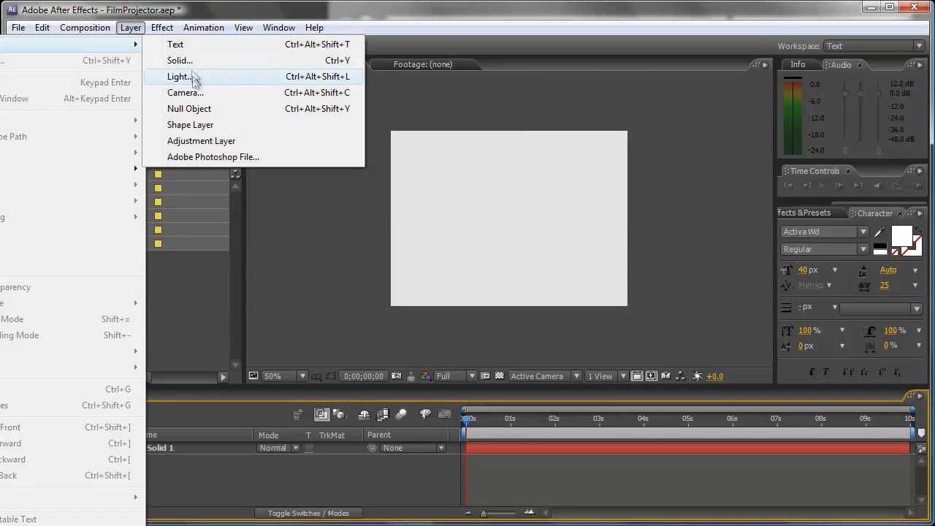
{"action": "left_click", "coordinate": [180, 59]}
{"action": "left_click", "coordinate": [554, 339]}
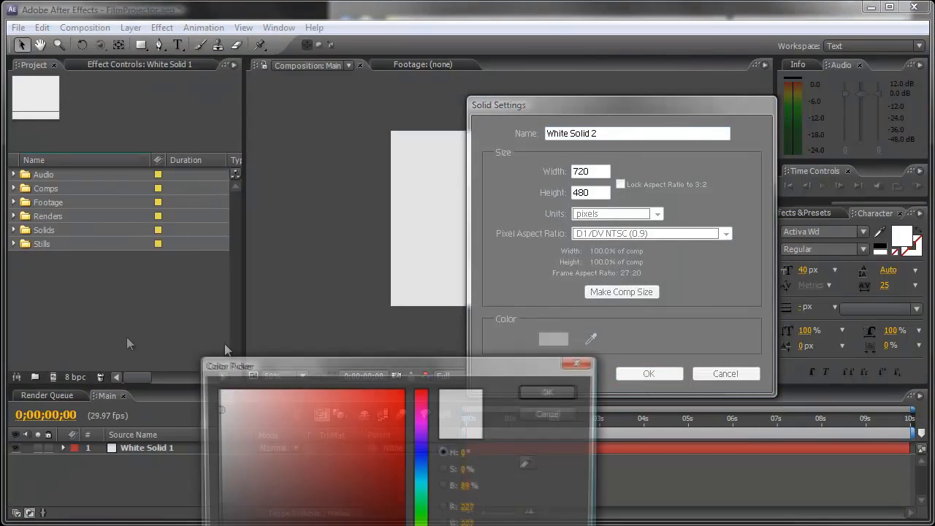
{"action": "left_click_drag", "start_coordinate": [221, 469], "coordinate": [181, 525]}
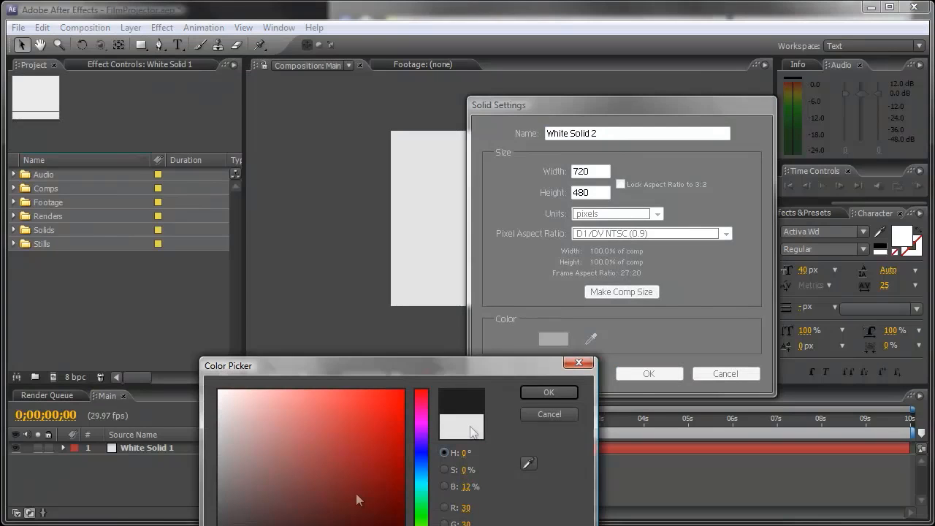
{"action": "left_click", "coordinate": [225, 525]}
{"action": "left_click", "coordinate": [548, 393]}
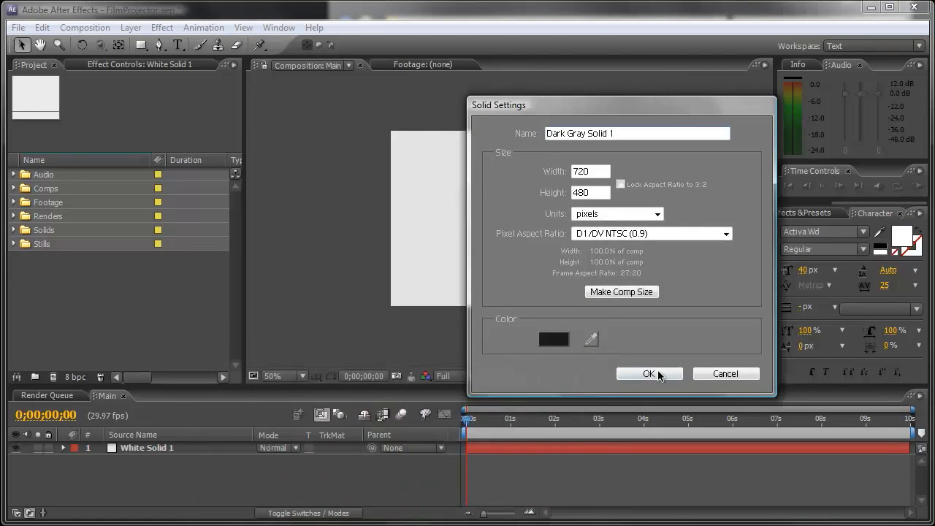
{"action": "left_click", "coordinate": [649, 374]}
Start a Pen tool mask on the dark gray solid, from above the frame's top edge to a curved point beyond its right edge
{"action": "left_click_drag", "start_coordinate": [453, 196], "coordinate": [392, 201]}
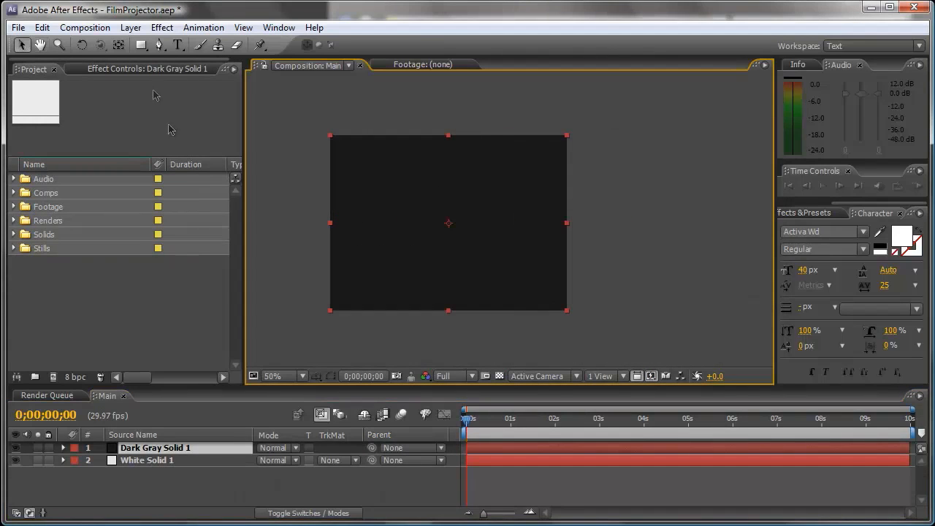
{"action": "left_click", "coordinate": [160, 46]}
{"action": "left_click", "coordinate": [456, 111]}
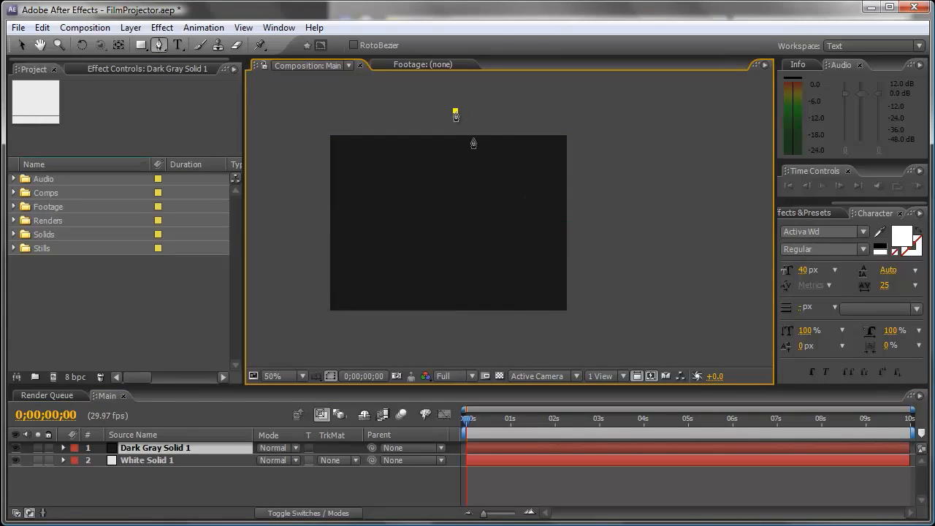
{"action": "left_click_drag", "start_coordinate": [584, 248], "coordinate": [620, 335]}
{"action": "key", "text": "ctrl+z"}
{"action": "left_click_drag", "start_coordinate": [587, 273], "coordinate": [598, 314]}
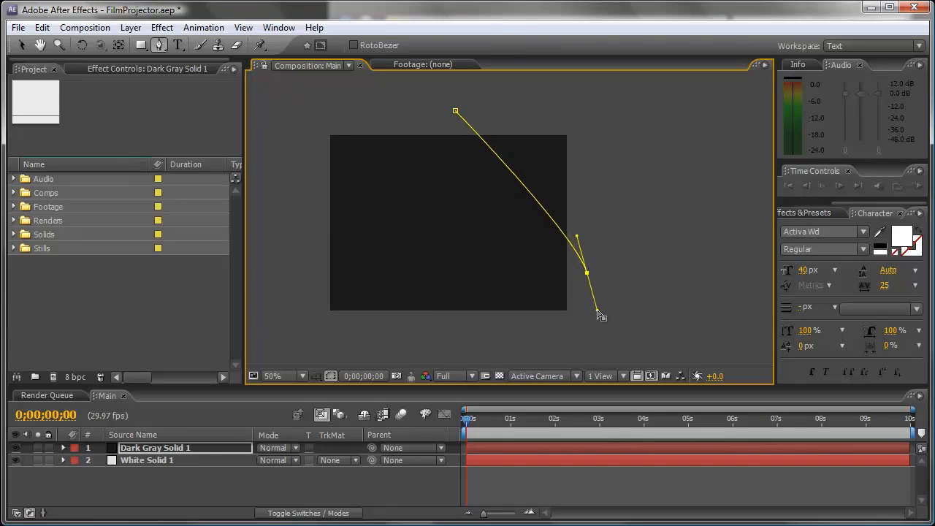
Extend the mask well outside the frame and close it so the dark gray solid covers only the upper-right corner
{"action": "scroll", "coordinate": [599, 314], "scroll_direction": "down", "scroll_amount": 3}
{"action": "key", "text": "space"}
{"action": "left_click_drag", "start_coordinate": [590, 277], "coordinate": [533, 342]}
{"action": "left_click", "coordinate": [598, 227]}
{"action": "left_click", "coordinate": [429, 191]}
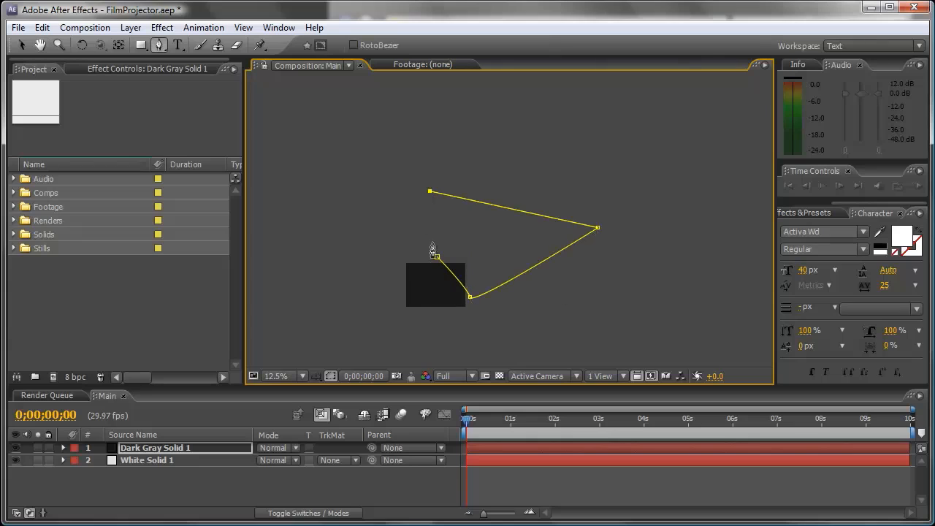
{"action": "double_click", "coordinate": [437, 258]}
{"action": "scroll", "coordinate": [439, 303], "scroll_direction": "up", "scroll_amount": 2}
{"action": "left_click_drag", "start_coordinate": [438, 299], "coordinate": [559, 146]}
{"action": "left_click_drag", "start_coordinate": [387, 282], "coordinate": [484, 191]}
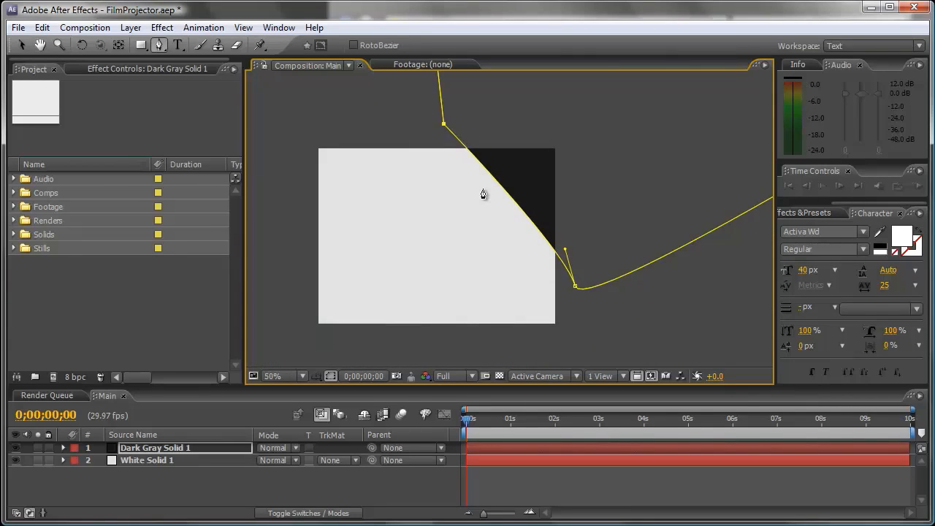
Set the mask feather of the dark gray solid to 99 pixels
{"action": "key", "text": "m"}
{"action": "key", "text": "m"}
{"action": "left_click_drag", "start_coordinate": [275, 485], "coordinate": [351, 485]}
{"action": "key", "text": "comma"}
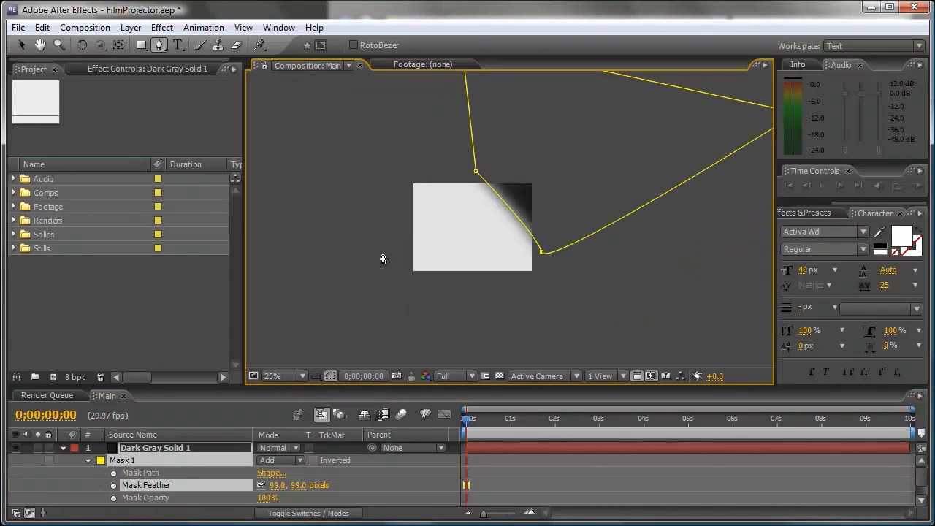
Duplicate the dark gray solid layer, delete the mask from the upper copy and hide that copy
{"action": "left_click", "coordinate": [147, 451]}
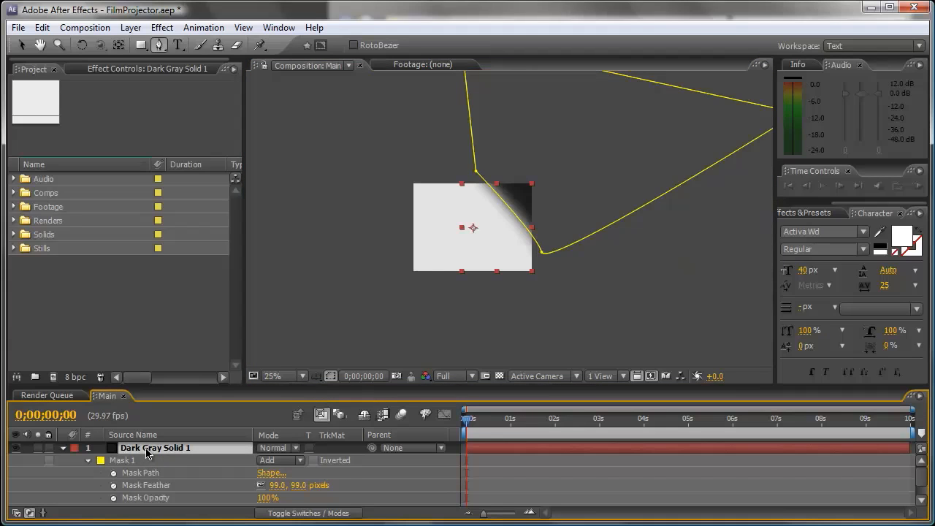
{"action": "key", "text": "ctrl+d"}
{"action": "key", "text": "m"}
{"action": "left_click", "coordinate": [120, 460]}
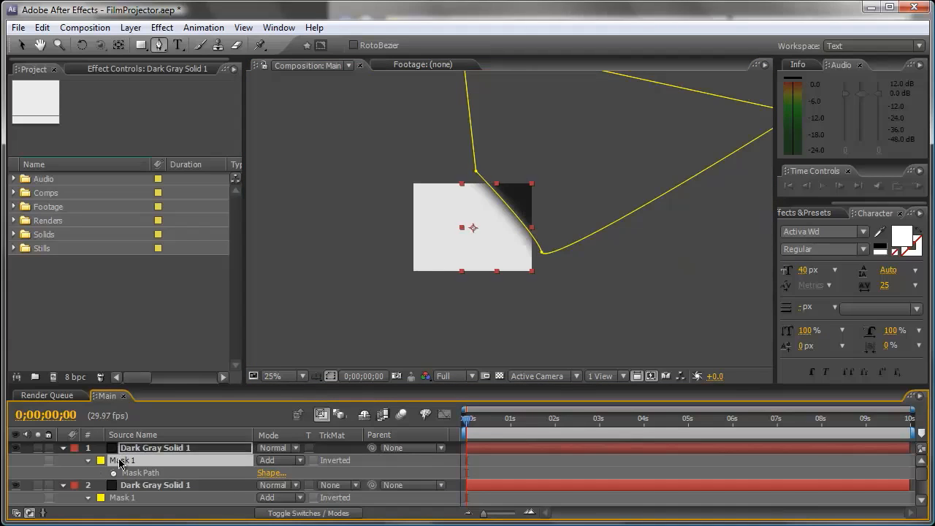
{"action": "key", "text": "Delete"}
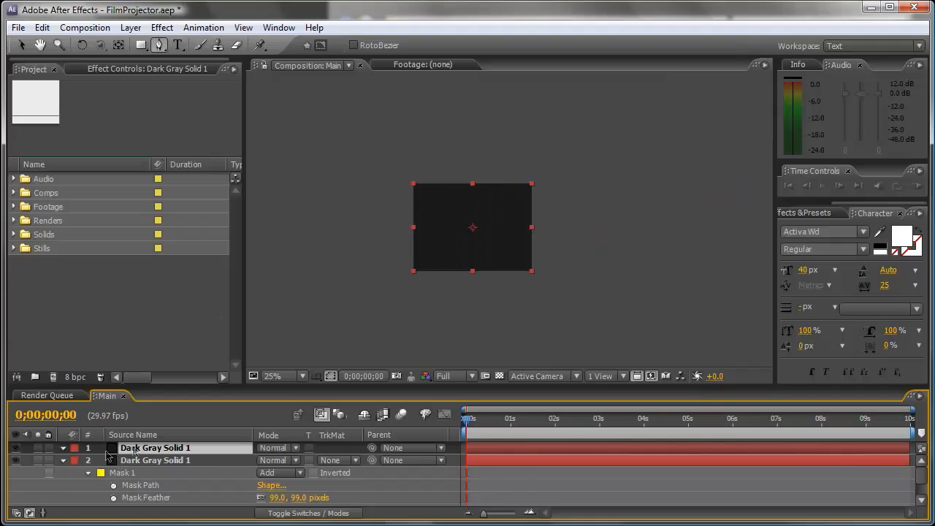
{"action": "left_click", "coordinate": [14, 448]}
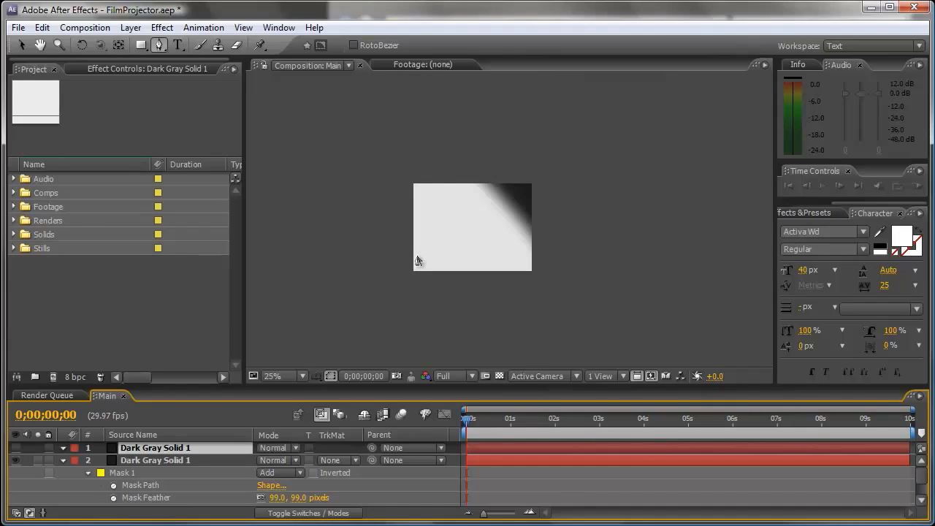
Draw a closed Pen tool mask on the hidden dark gray copy, curving through the lower part of the frame and extending below it
{"action": "scroll", "coordinate": [417, 261], "scroll_direction": "down", "scroll_amount": 1}
{"action": "left_click", "coordinate": [530, 214]}
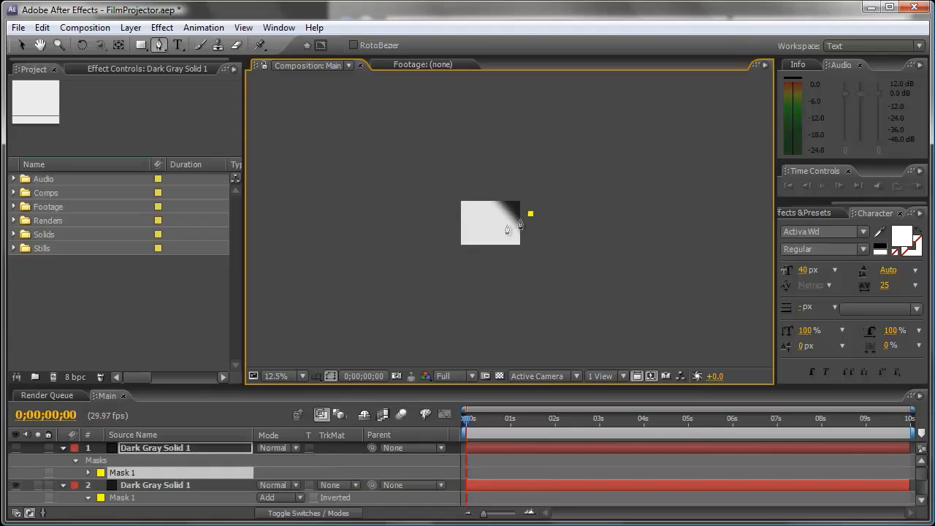
{"action": "left_click_drag", "start_coordinate": [417, 231], "coordinate": [335, 196]}
{"action": "key", "text": "ctrl+z"}
{"action": "left_click_drag", "start_coordinate": [423, 212], "coordinate": [337, 149]}
{"action": "key", "text": "comma"}
{"action": "left_click", "coordinate": [433, 302]}
{"action": "left_click", "coordinate": [557, 308]}
{"action": "left_click", "coordinate": [587, 230]}
{"action": "left_click", "coordinate": [519, 216]}
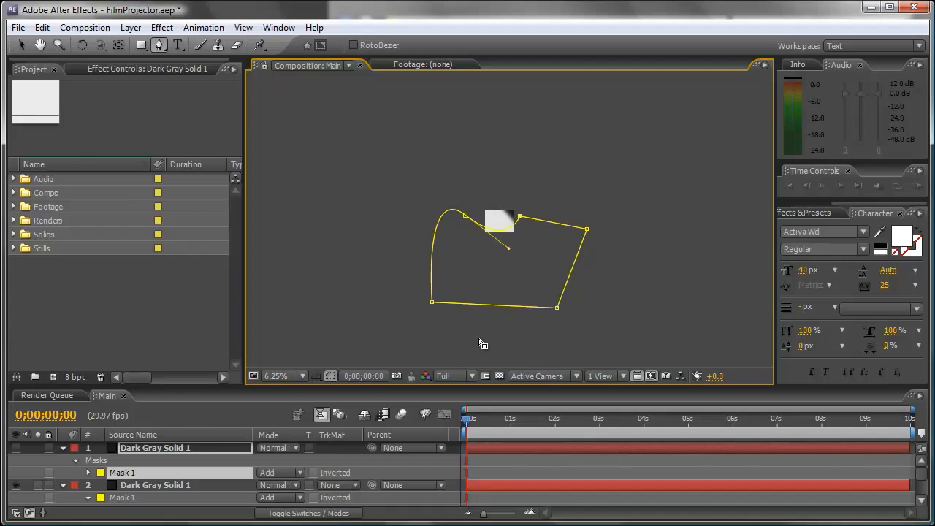
Make the upper dark gray solid visible again and set its mask feather to 199 pixels
{"action": "key", "text": "period"}
{"action": "key", "text": "period"}
{"action": "key", "text": "period"}
{"action": "key", "text": "period"}
{"action": "key", "text": "period"}
{"action": "key", "text": "period"}
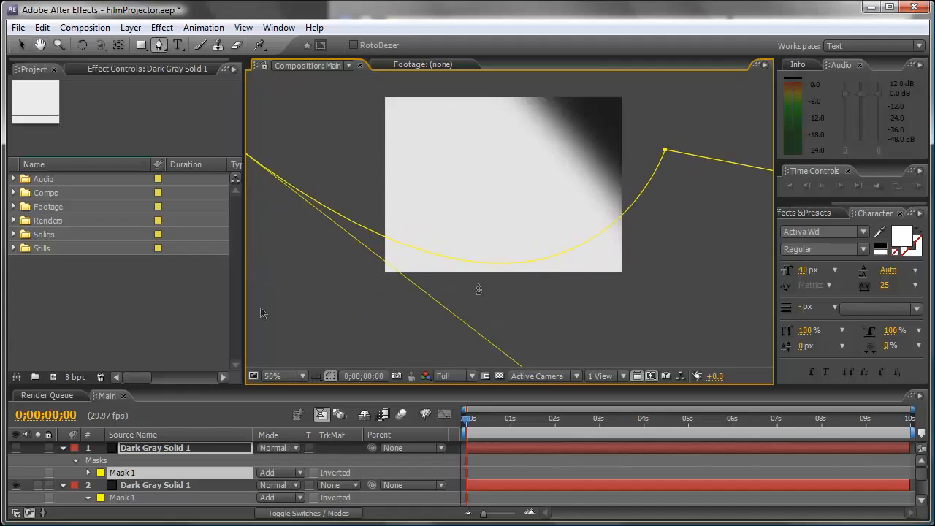
{"action": "left_click", "coordinate": [15, 446]}
{"action": "key", "text": "m"}
{"action": "key", "text": "m"}
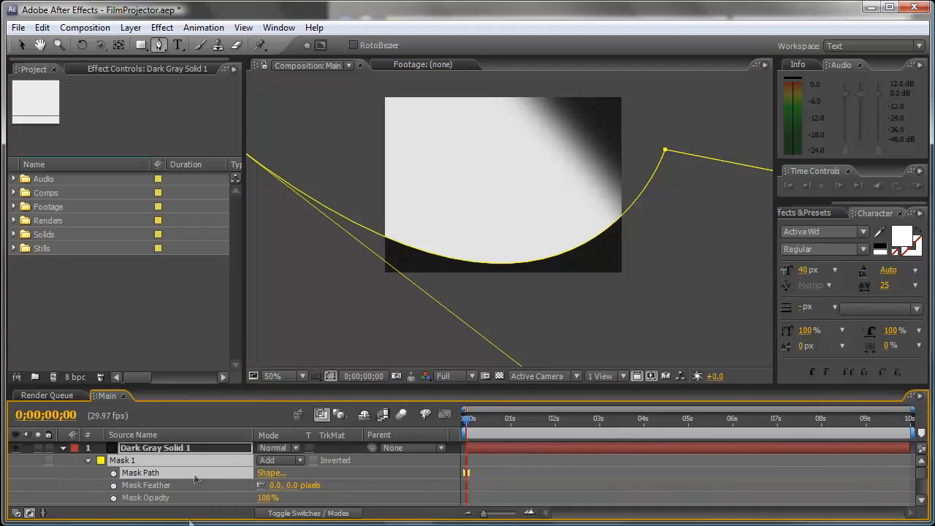
{"action": "left_click_drag", "start_coordinate": [278, 483], "coordinate": [247, 484]}
{"action": "scroll", "coordinate": [249, 485], "scroll_direction": "down", "scroll_amount": 2}
{"action": "left_click_drag", "start_coordinate": [270, 487], "coordinate": [305, 459]}
{"action": "scroll", "coordinate": [175, 473], "scroll_direction": "up", "scroll_amount": 1}
{"action": "scroll", "coordinate": [157, 468], "scroll_direction": "down", "scroll_amount": 3}
Fine-tune the mask softness of the dark gray solid in the upper-right corner and collapse both dark gray layers
{"action": "left_click", "coordinate": [156, 474]}
{"action": "key", "text": "h"}
{"action": "scroll", "coordinate": [219, 468], "scroll_direction": "down", "scroll_amount": 3}
{"action": "key", "text": "g"}
{"action": "left_click_drag", "start_coordinate": [264, 500], "coordinate": [231, 499]}
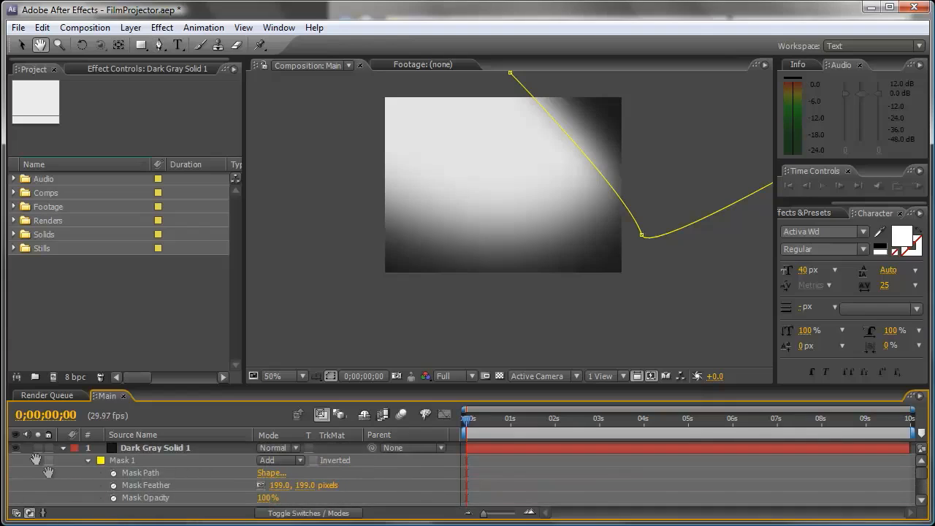
{"action": "left_click", "coordinate": [64, 449]}
{"action": "left_click", "coordinate": [63, 461]}
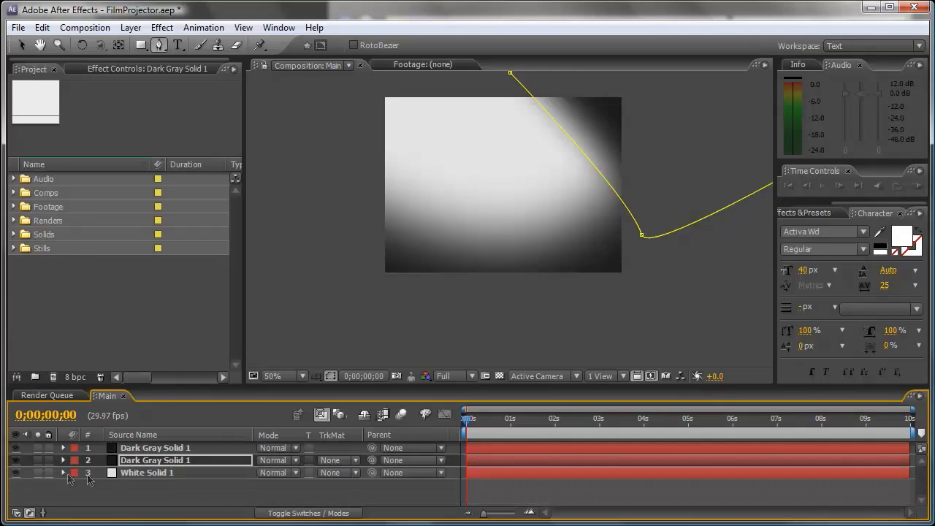
Recolor the white background solid to a light gray of 70% brightness in its solid settings
{"action": "left_click", "coordinate": [142, 473]}
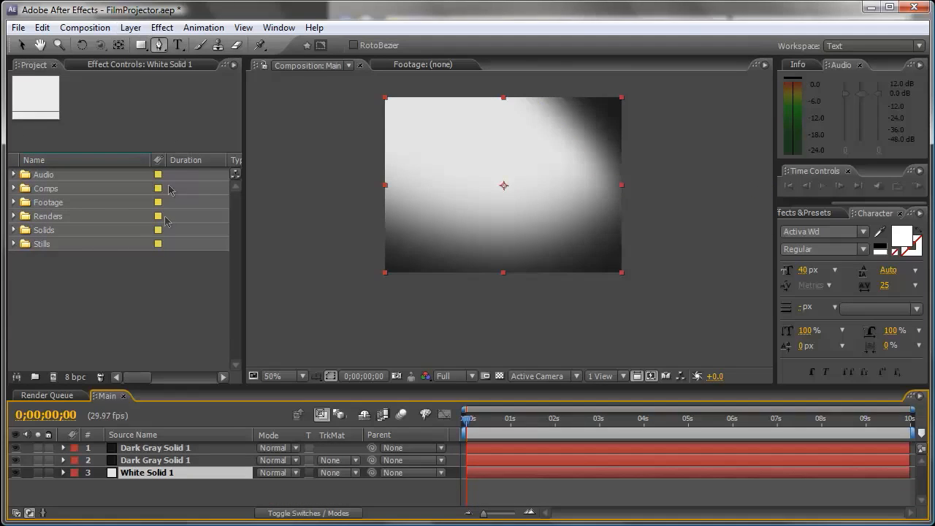
{"action": "left_click", "coordinate": [131, 27]}
{"action": "left_click", "coordinate": [87, 60]}
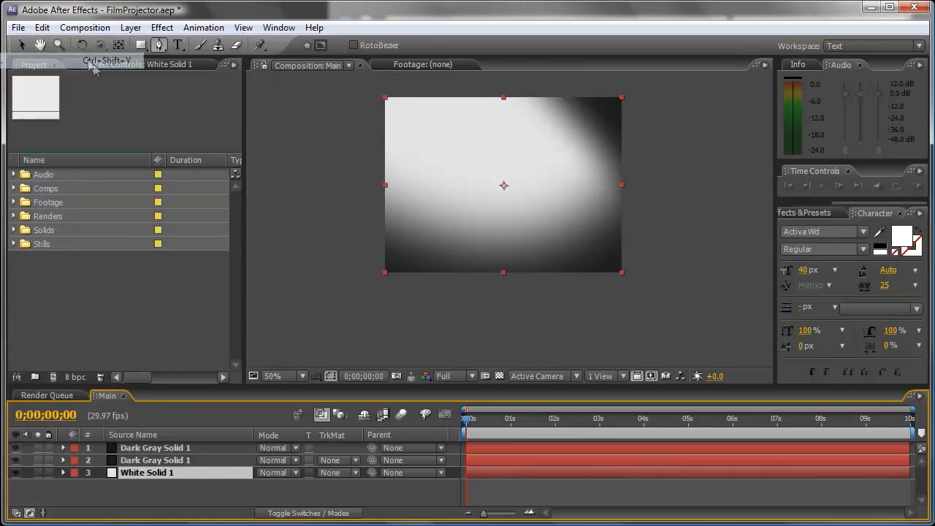
{"action": "left_click", "coordinate": [555, 337]}
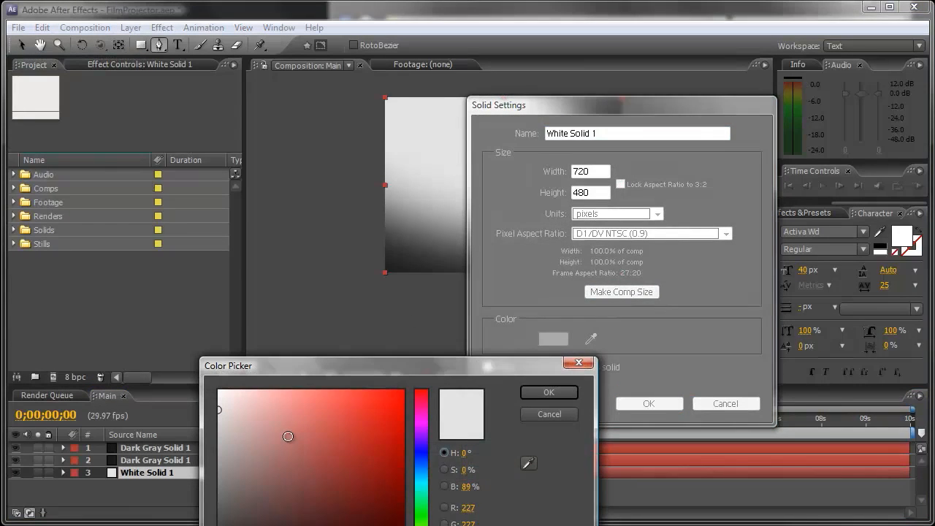
{"action": "left_click_drag", "start_coordinate": [223, 449], "coordinate": [213, 446]}
{"action": "left_click", "coordinate": [549, 393]}
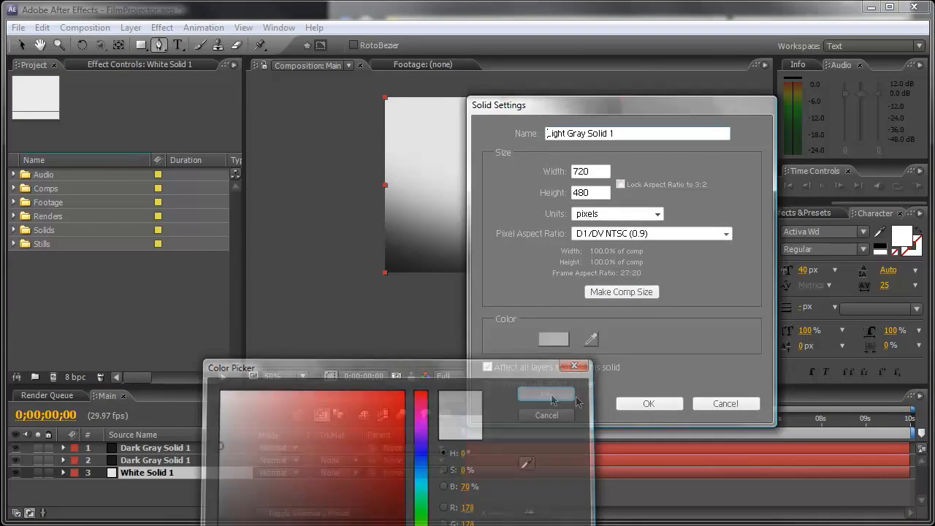
{"action": "left_click", "coordinate": [649, 403]}
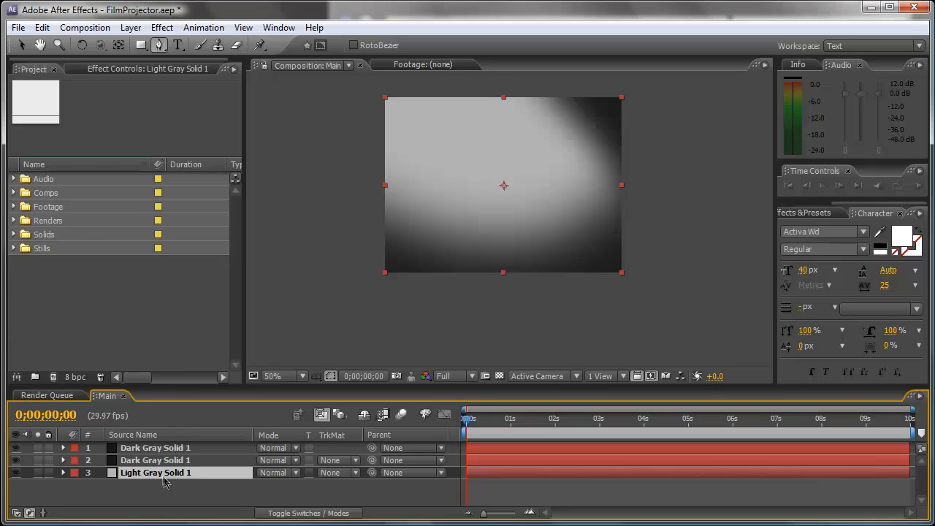
Duplicate the light gray solid and recolor the upper copy as a new near-white solid of 91% brightness
{"action": "key", "text": "ctrl+d"}
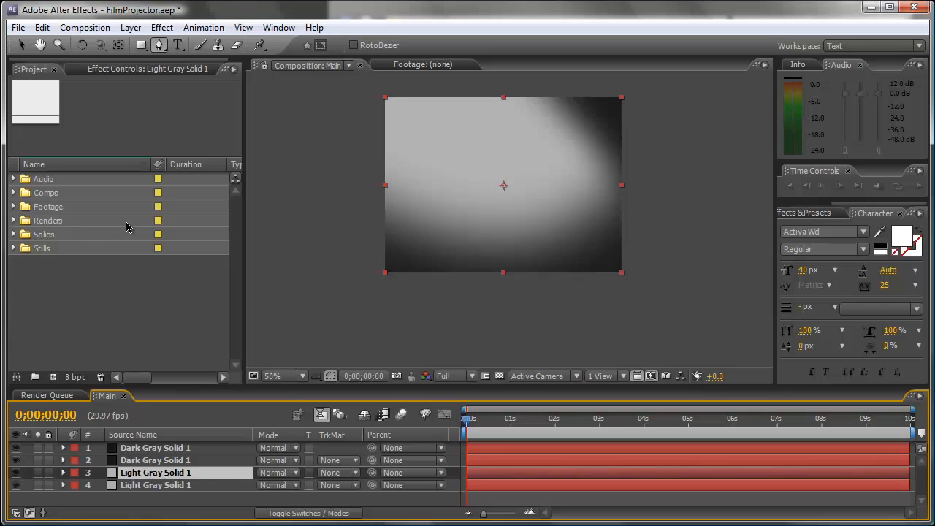
{"action": "left_click", "coordinate": [130, 28]}
{"action": "left_click", "coordinate": [77, 60]}
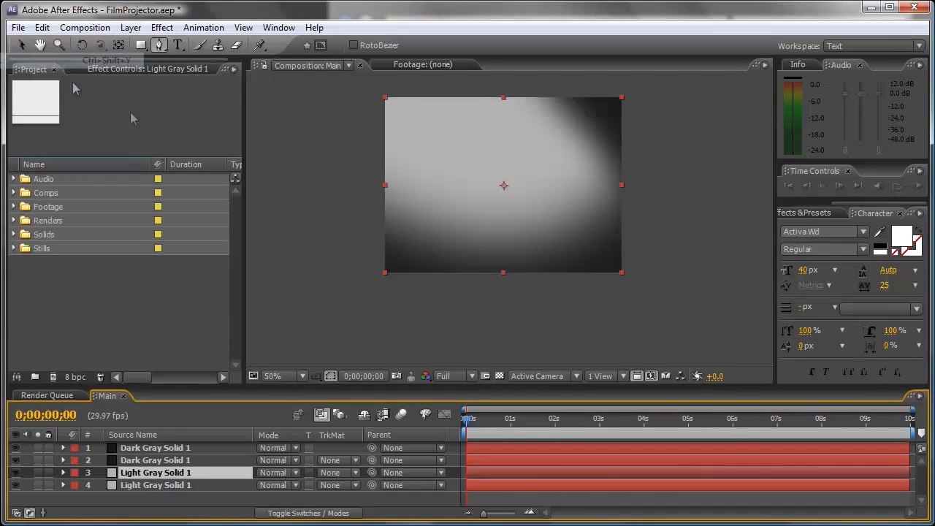
{"action": "left_click", "coordinate": [553, 338]}
{"action": "left_click_drag", "start_coordinate": [217, 418], "coordinate": [201, 410]}
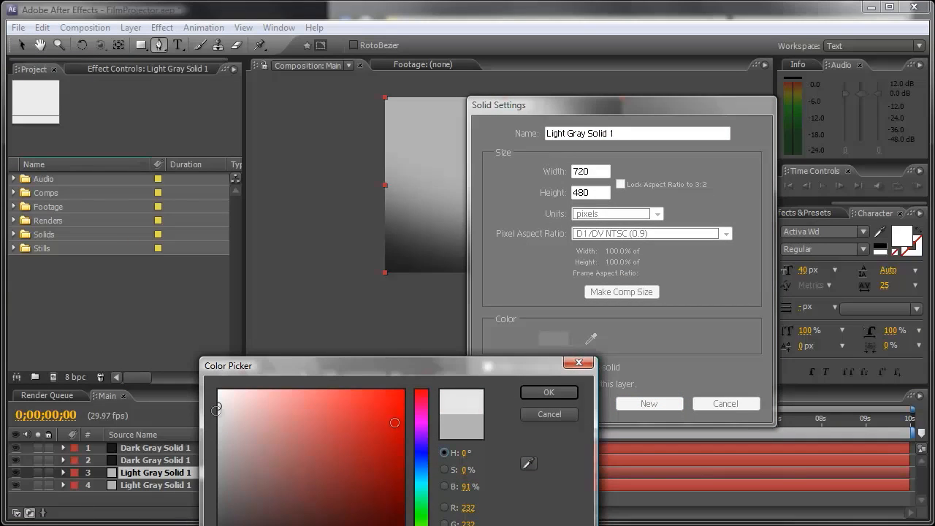
{"action": "left_click", "coordinate": [549, 393]}
{"action": "left_click", "coordinate": [636, 404]}
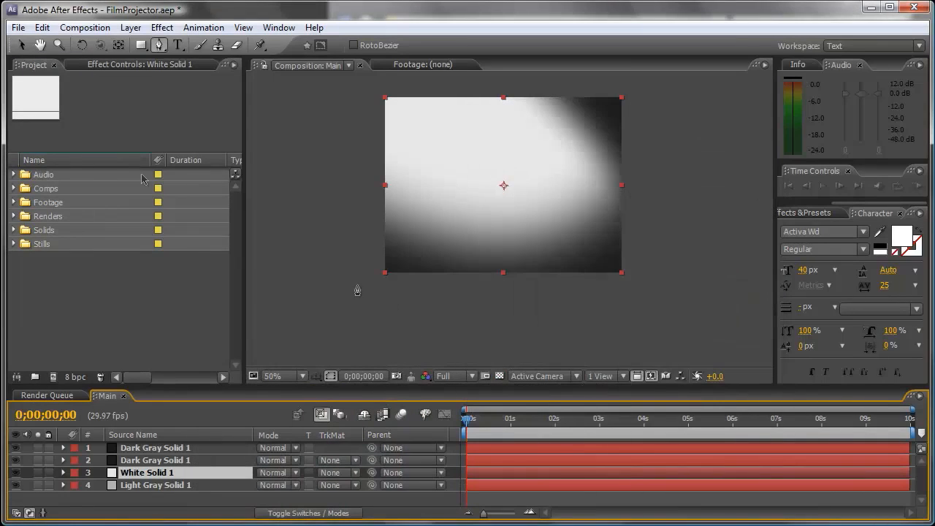
Draw an elliptical mask over the upper-left part of the white solid and pull its top vertex up and to the left
{"action": "left_click_drag", "start_coordinate": [141, 45], "coordinate": [196, 81]}
{"action": "left_click_drag", "start_coordinate": [365, 89], "coordinate": [561, 201]}
{"action": "key", "text": "space"}
{"action": "left_click_drag", "start_coordinate": [463, 129], "coordinate": [462, 175]}
{"action": "key", "text": "v"}
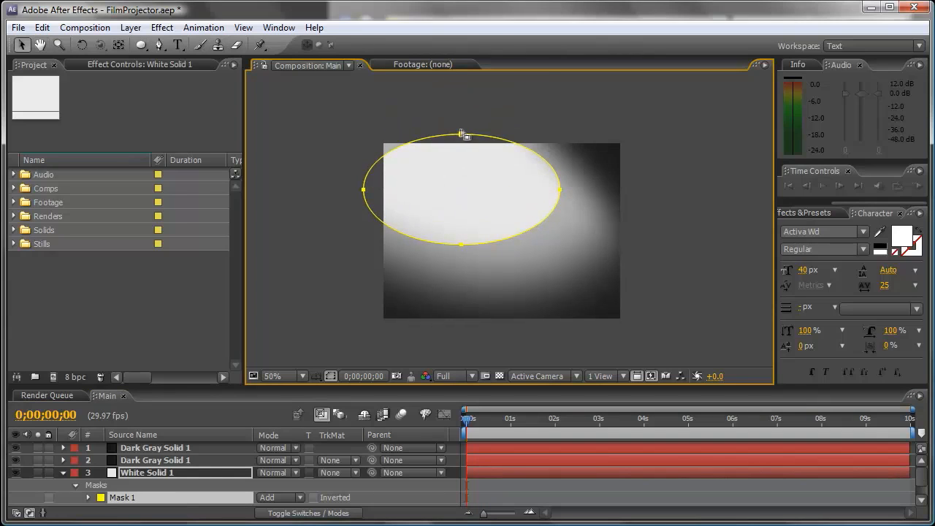
{"action": "left_click_drag", "start_coordinate": [462, 136], "coordinate": [436, 111]}
{"action": "key", "text": "space"}
{"action": "mouse_move", "coordinate": [350, 253]}
{"action": "left_mouse_down"}
{"action": "mouse_move", "coordinate": [359, 220]}
{"action": "mouse_move", "coordinate": [351, 258]}
{"action": "left_mouse_up"}
Set the white solid's mask feather to 144 pixels, adjust its mask expansion and compare the frame with the layer hidden
{"action": "scroll", "coordinate": [219, 449], "scroll_direction": "down", "scroll_amount": 2}
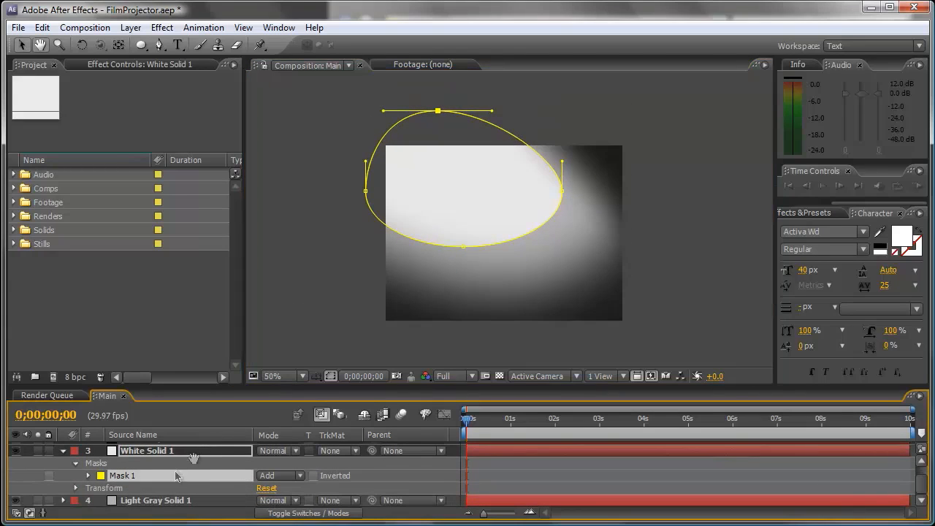
{"action": "key", "text": "m"}
{"action": "key", "text": "m"}
{"action": "key", "text": "space"}
{"action": "left_click_drag", "start_coordinate": [200, 483], "coordinate": [210, 460]}
{"action": "left_click_drag", "start_coordinate": [276, 474], "coordinate": [372, 477]}
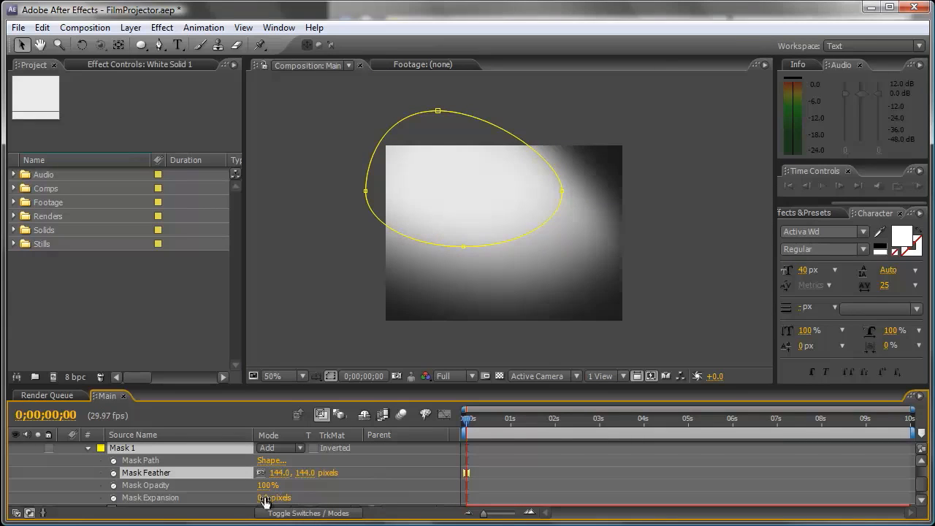
{"action": "left_click_drag", "start_coordinate": [265, 500], "coordinate": [249, 499]}
{"action": "scroll", "coordinate": [158, 494], "scroll_direction": "down", "scroll_amount": 1}
{"action": "scroll", "coordinate": [157, 494], "scroll_direction": "up", "scroll_amount": 3}
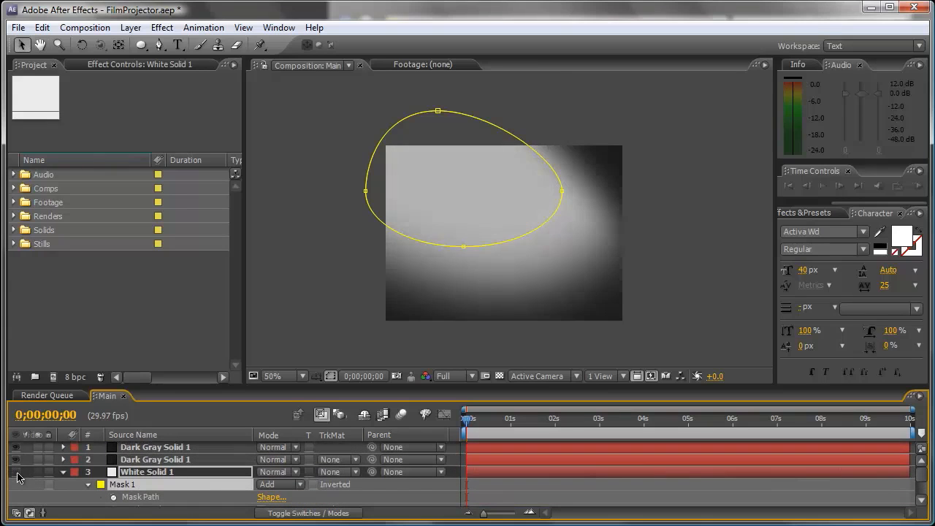
{"action": "scroll", "coordinate": [62, 482], "scroll_direction": "down", "scroll_amount": 1}
Set the white solid's opacity to 81% and collapse the layer's properties
{"action": "left_click", "coordinate": [147, 458]}
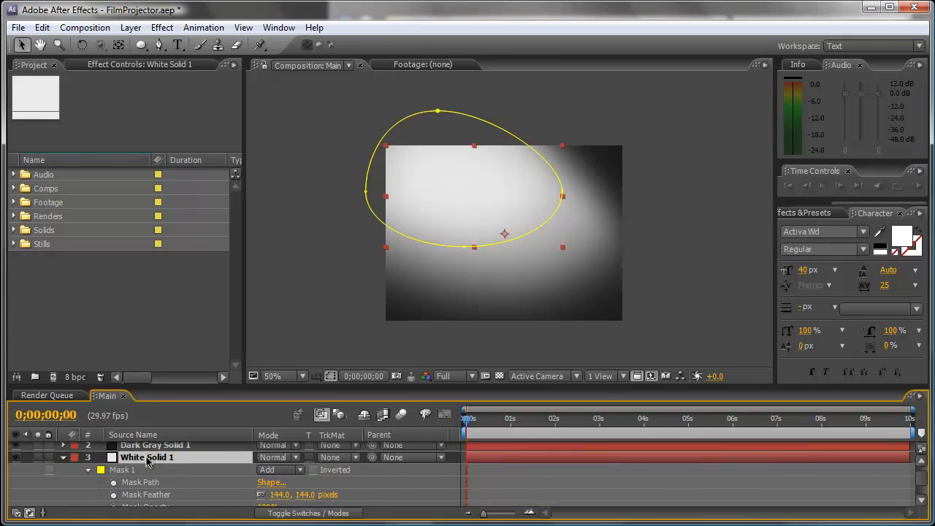
{"action": "key", "text": "t"}
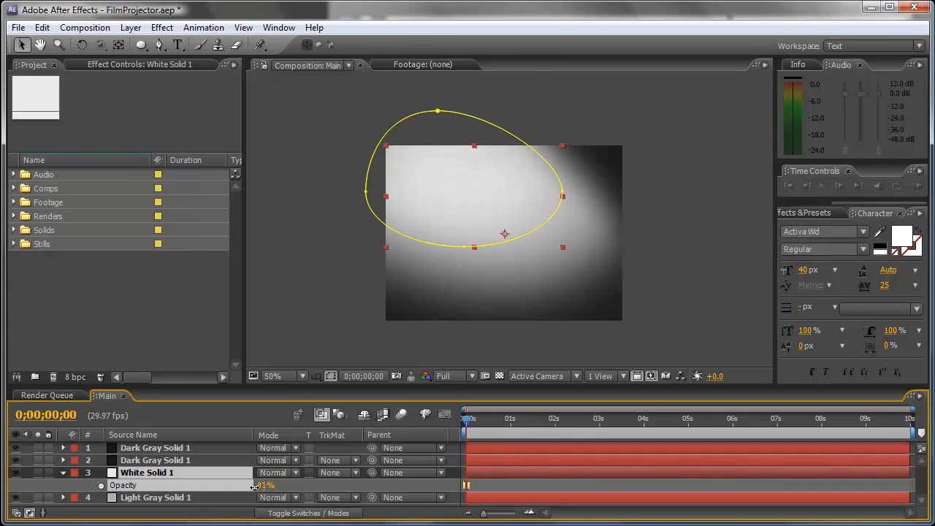
{"action": "left_click", "coordinate": [228, 488]}
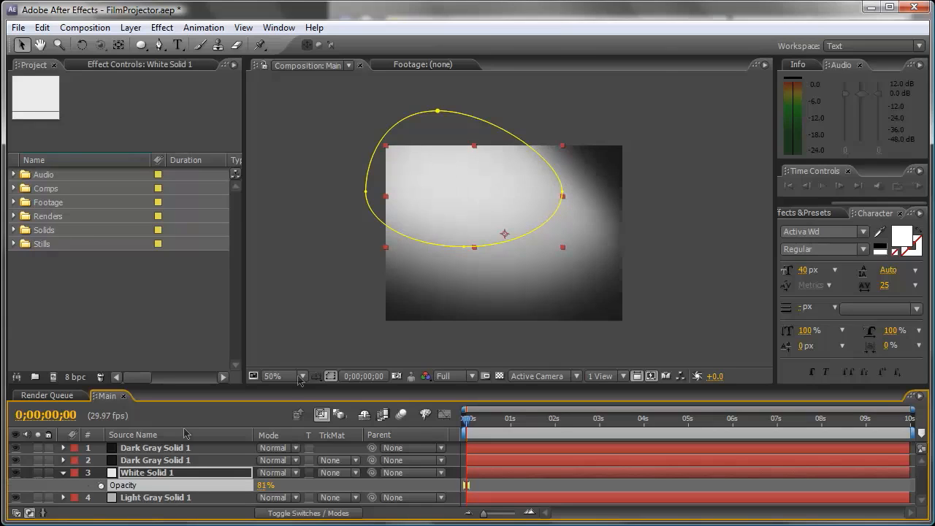
{"action": "left_click", "coordinate": [307, 293]}
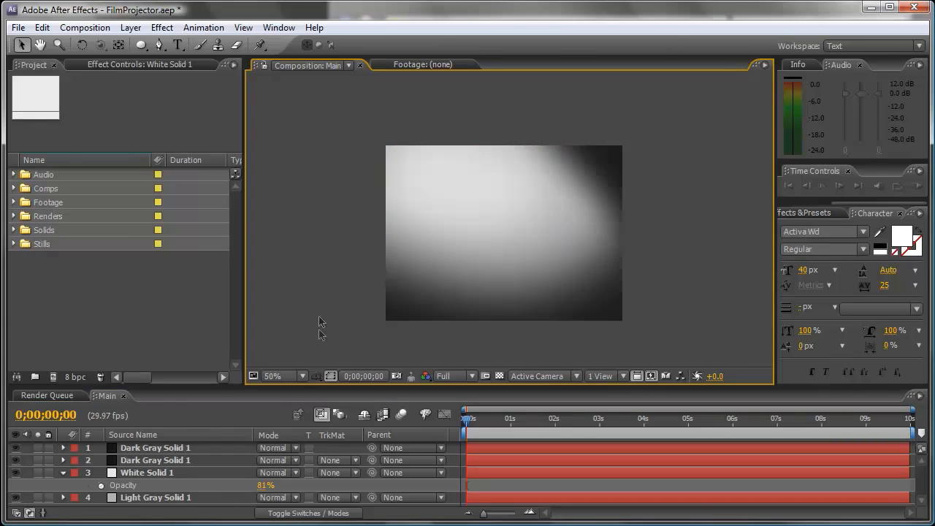
{"action": "key", "text": "space"}
{"action": "left_click_drag", "start_coordinate": [127, 504], "coordinate": [126, 460]}
{"action": "key", "text": "space"}
{"action": "left_click", "coordinate": [63, 473]}
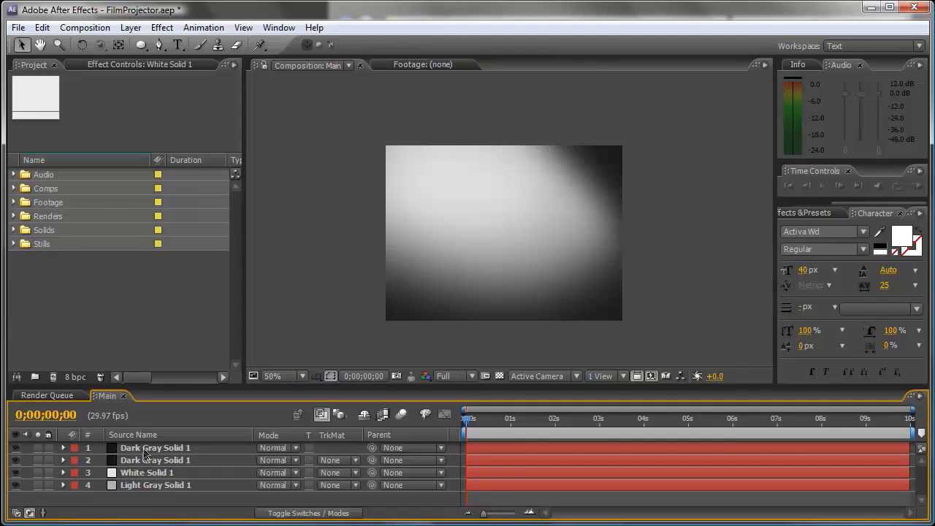
Pre-compose all four solid layers into a composition named Vig, moving all attributes into it
{"action": "left_click", "coordinate": [145, 449]}
{"action": "left_click", "coordinate": [145, 485], "text": "shift"}
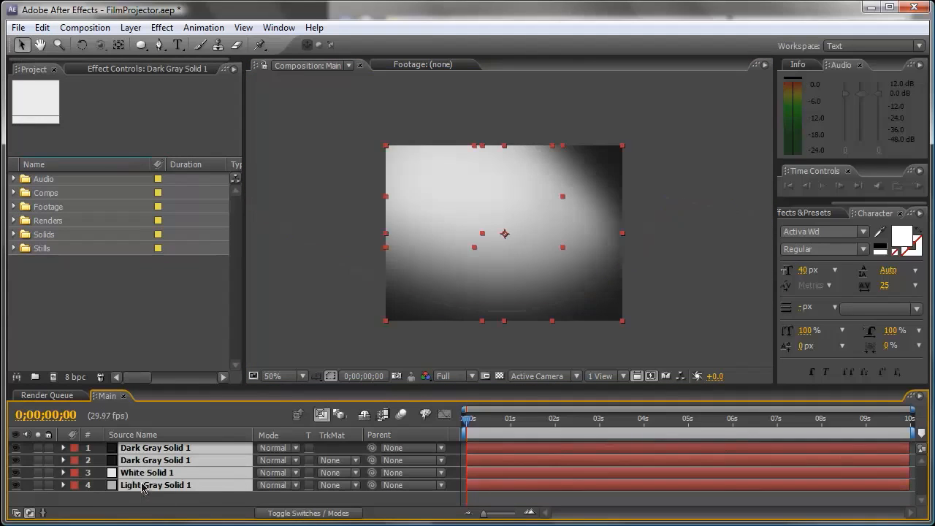
{"action": "left_click", "coordinate": [131, 27]}
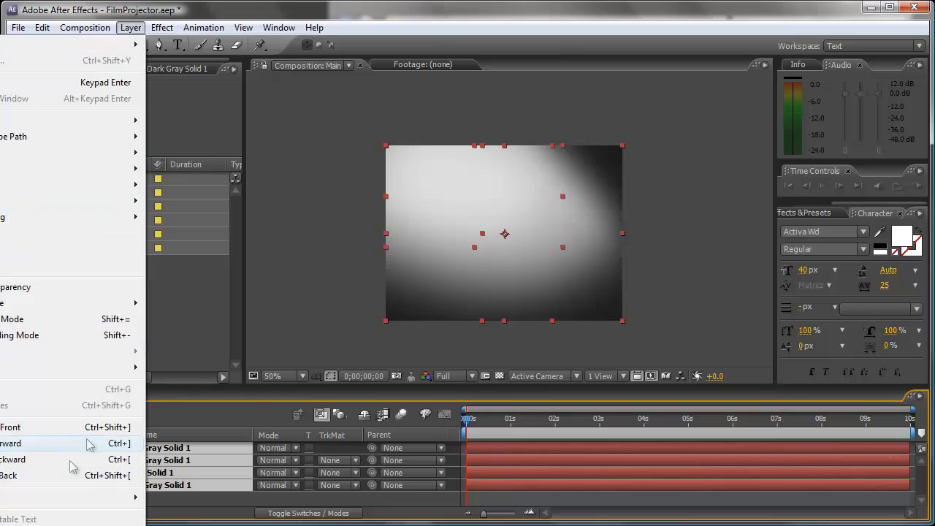
{"action": "key", "text": "ctrl+shift+c"}
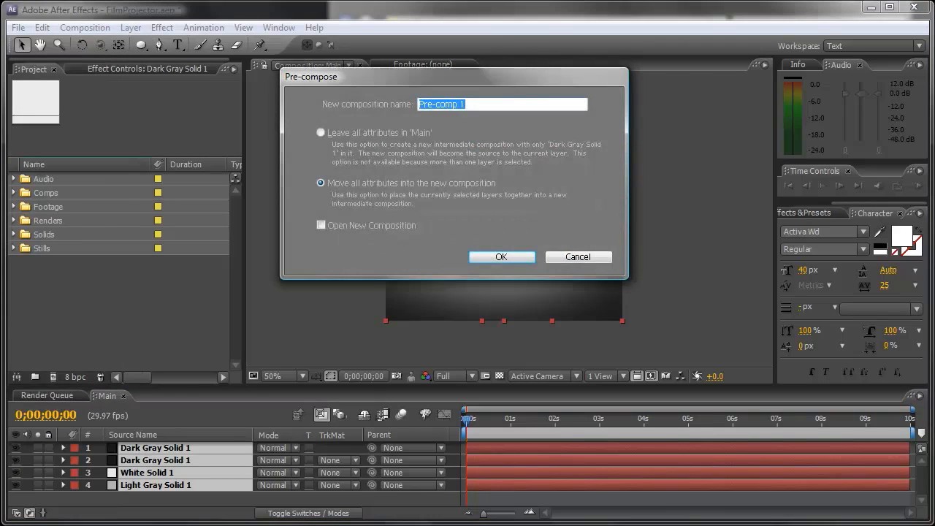
{"action": "type", "text": "Vig"}
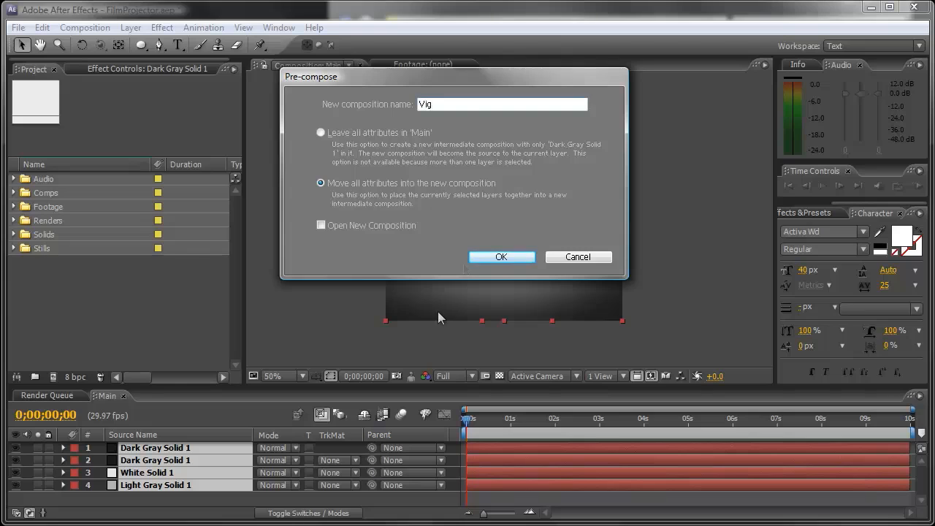
{"action": "left_click", "coordinate": [493, 257]}
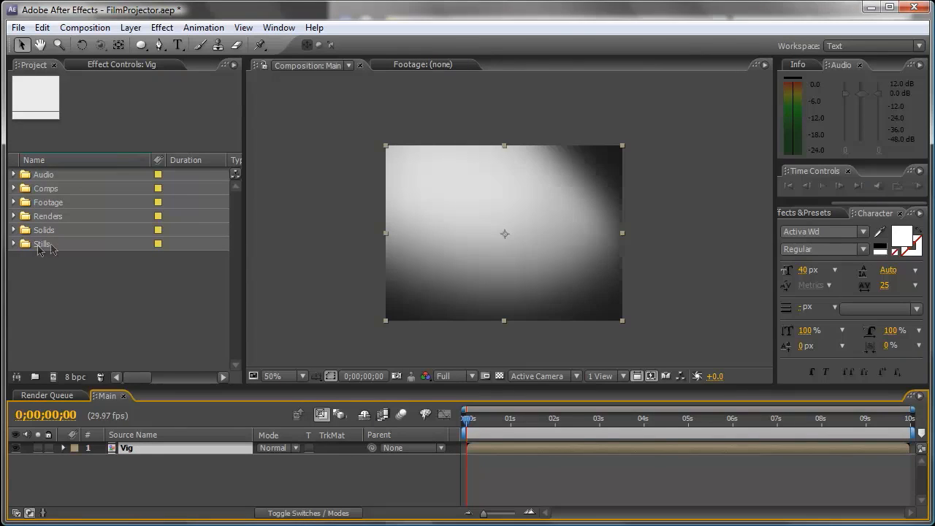
Add CameraBody.png, Wheel01.png and Wheel02.png from the Stills folder to the Main composition above the Vig layer
{"action": "left_click", "coordinate": [15, 244]}
{"action": "left_click", "coordinate": [72, 260]}
{"action": "left_click", "coordinate": [68, 283], "text": "shift"}
{"action": "left_click_drag", "start_coordinate": [67, 269], "coordinate": [116, 448]}
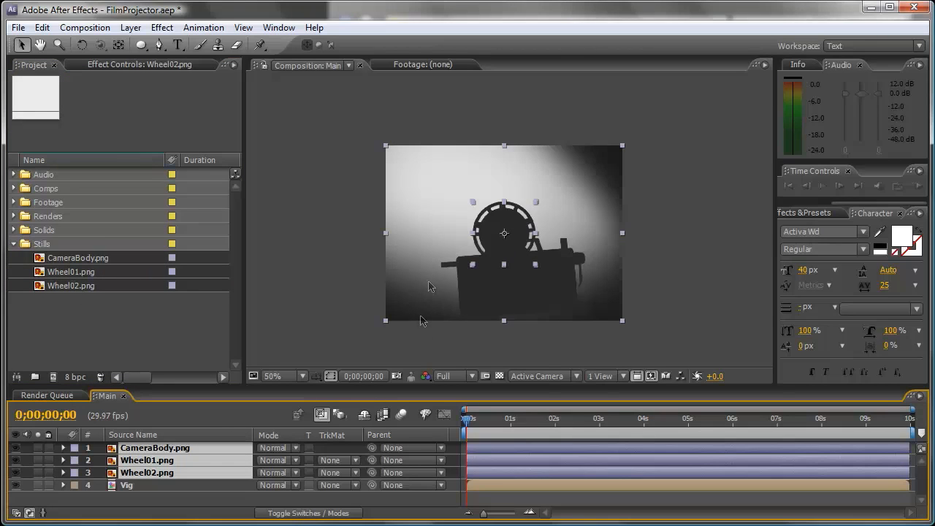
{"action": "left_click", "coordinate": [167, 496]}
Apply the Curves effect to the CameraBody layer, bend the RGB curve downward to darken it and collapse the effect
{"action": "left_click", "coordinate": [165, 449]}
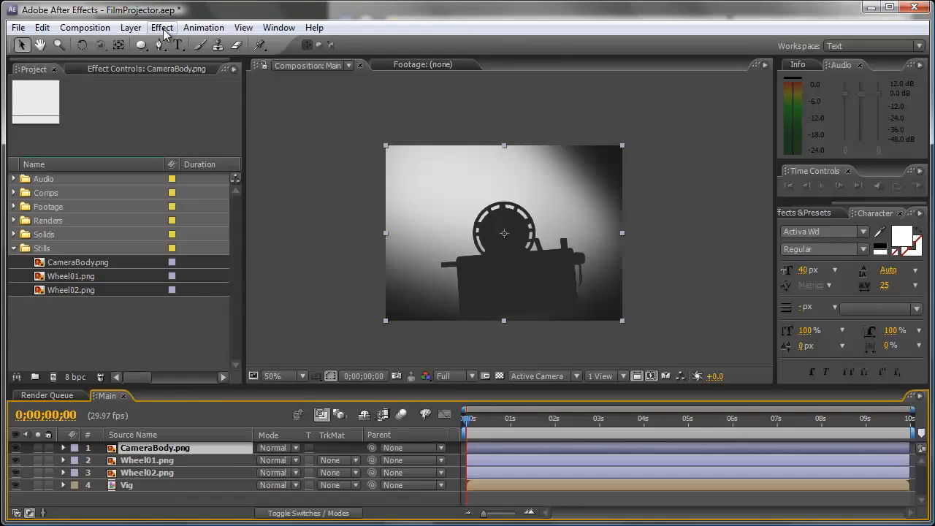
{"action": "left_click", "coordinate": [162, 27]}
{"action": "mouse_move", "coordinate": [134, 170]}
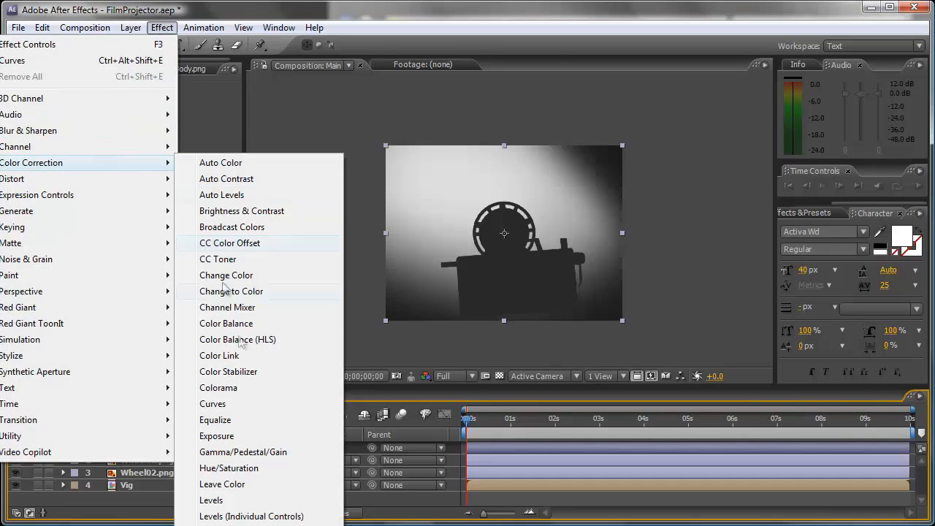
{"action": "left_click", "coordinate": [229, 406]}
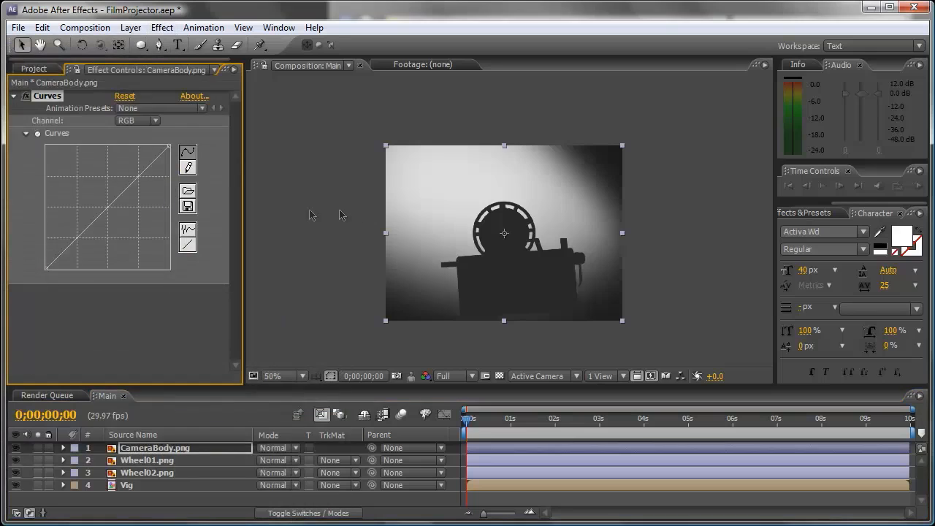
{"action": "left_click_drag", "start_coordinate": [88, 217], "coordinate": [96, 232]}
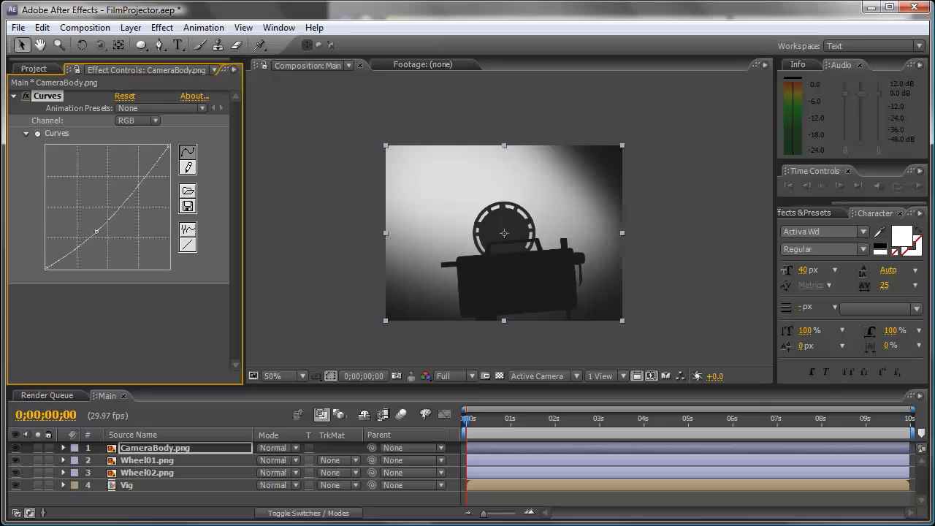
{"action": "left_click", "coordinate": [13, 96]}
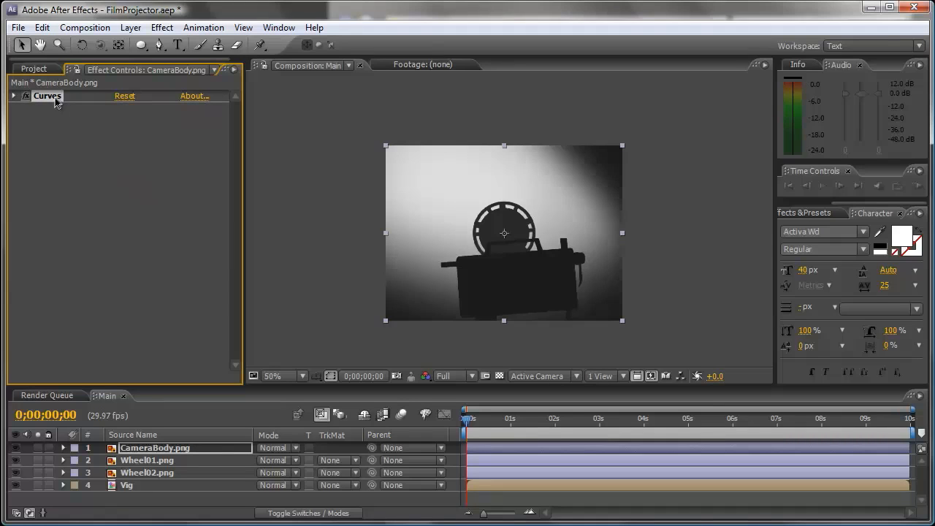
Copy the Curves effect from the CameraBody layer onto the Wheel01 and Wheel02 layers
{"action": "left_click", "coordinate": [41, 27]}
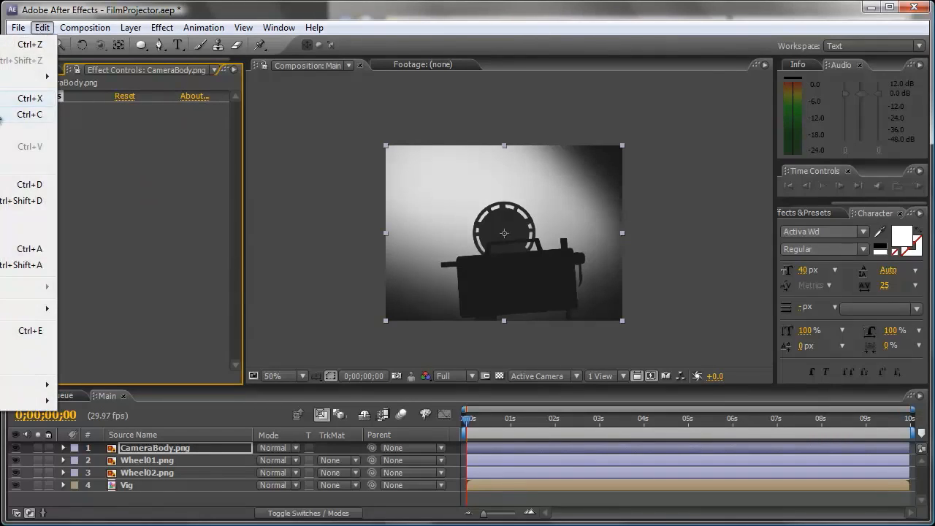
{"action": "left_click", "coordinate": [5, 115]}
{"action": "left_click", "coordinate": [144, 462]}
{"action": "left_click", "coordinate": [146, 473], "text": "shift"}
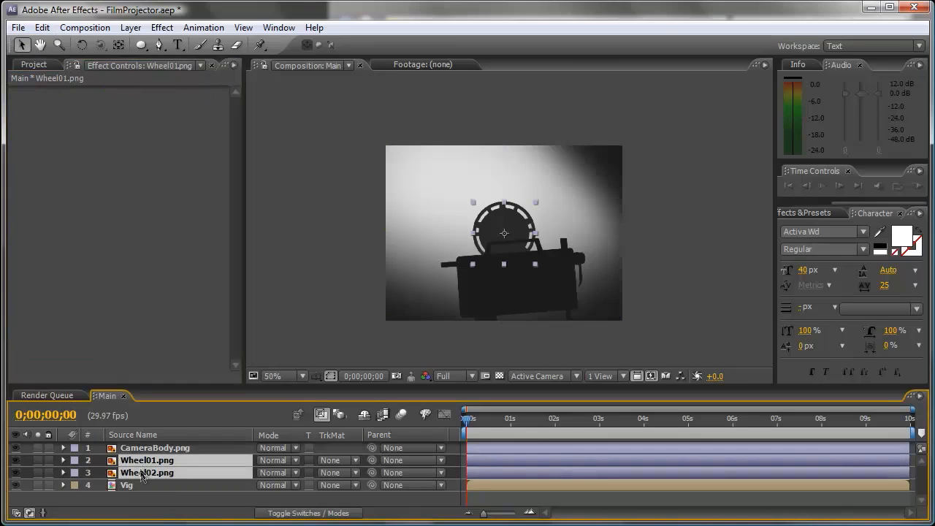
{"action": "left_click", "coordinate": [41, 27]}
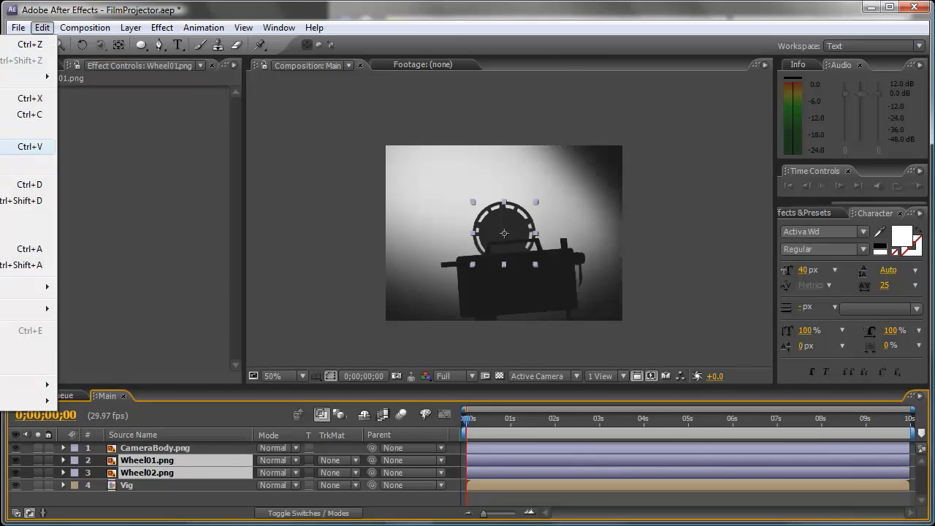
{"action": "left_click", "coordinate": [7, 146]}
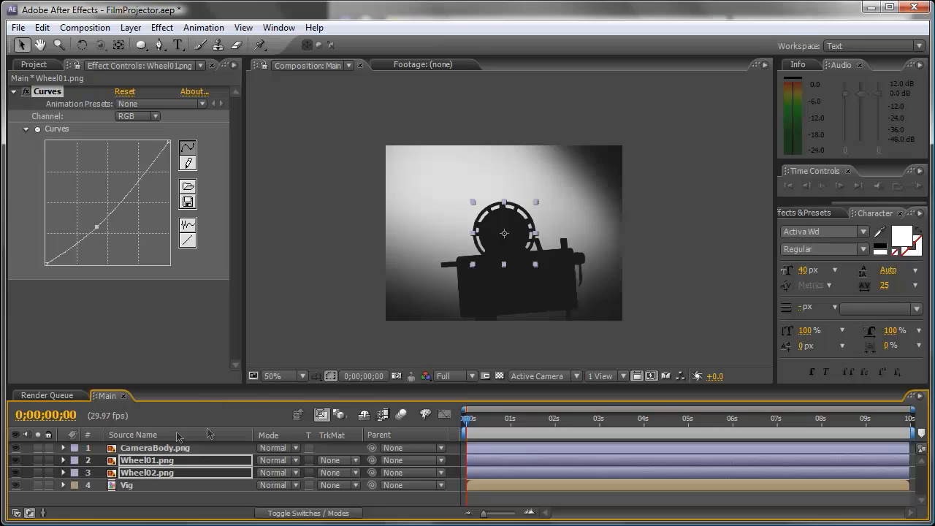
Move the Wheel01 reel out from behind the other wheel to the left side of the camera body
{"action": "left_click", "coordinate": [149, 448]}
{"action": "left_click", "coordinate": [148, 461]}
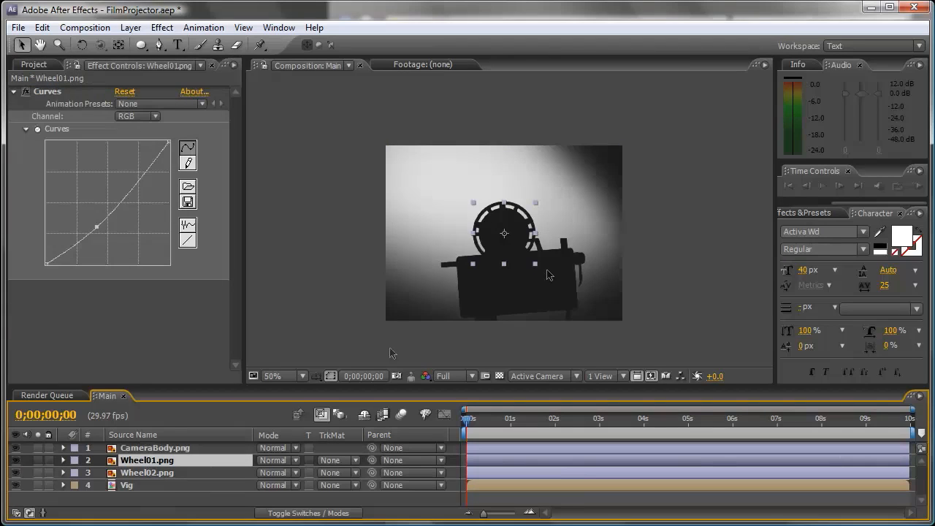
{"action": "left_click_drag", "start_coordinate": [517, 242], "coordinate": [449, 270]}
{"action": "left_click", "coordinate": [276, 437]}
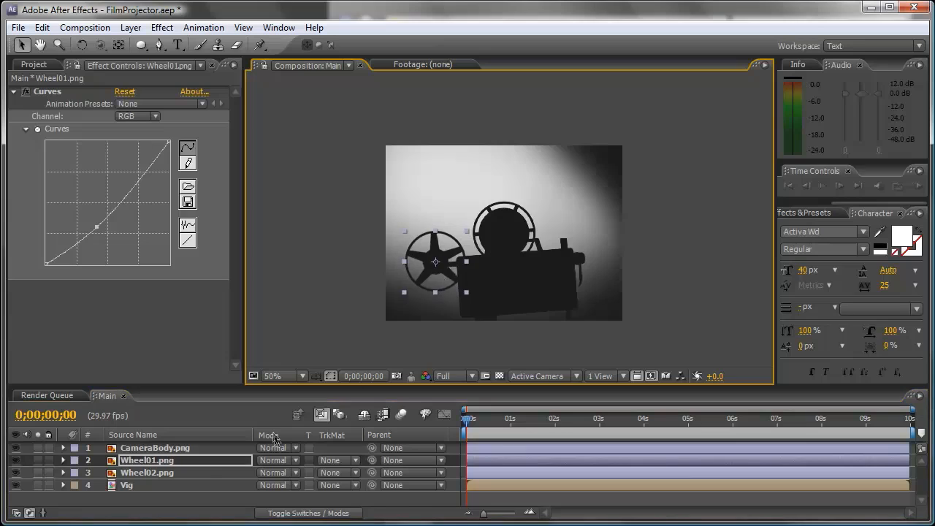
Move the Wheel02 reel up to the rear end of the camera body and nudge Wheel01 vertically into place at the front
{"action": "left_click", "coordinate": [160, 475]}
{"action": "left_click_drag", "start_coordinate": [518, 250], "coordinate": [574, 239]}
{"action": "left_click", "coordinate": [159, 464]}
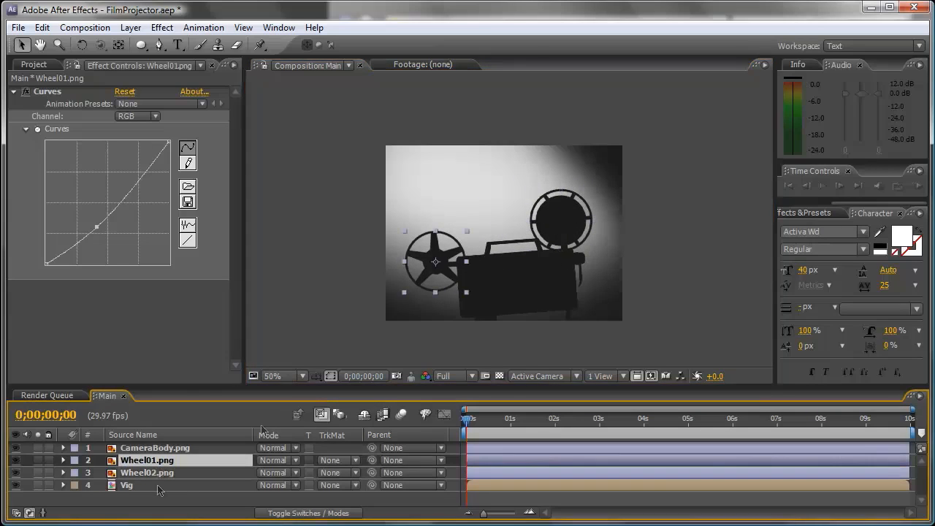
{"action": "key", "text": "shift+Down"}
{"action": "key", "text": "shift+Down"}
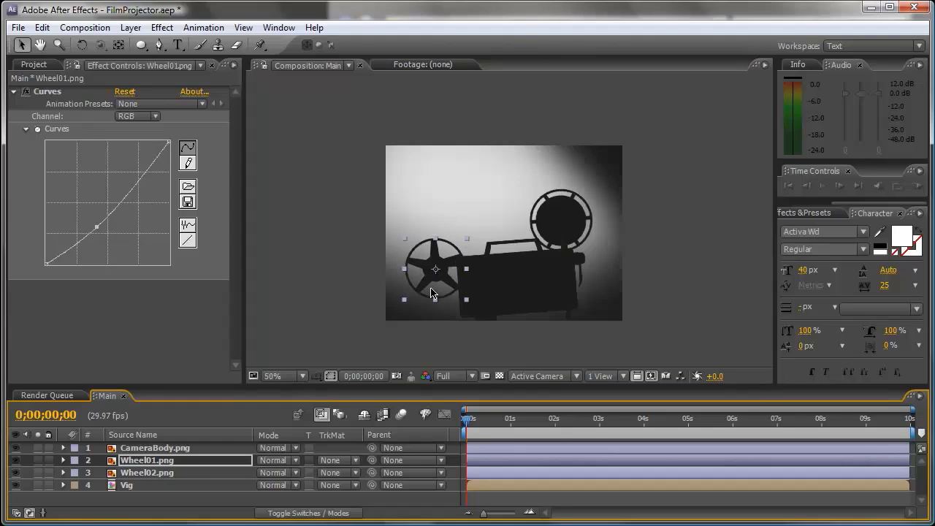
{"action": "key", "text": "shift+Up"}
{"action": "key", "text": "shift+Up"}
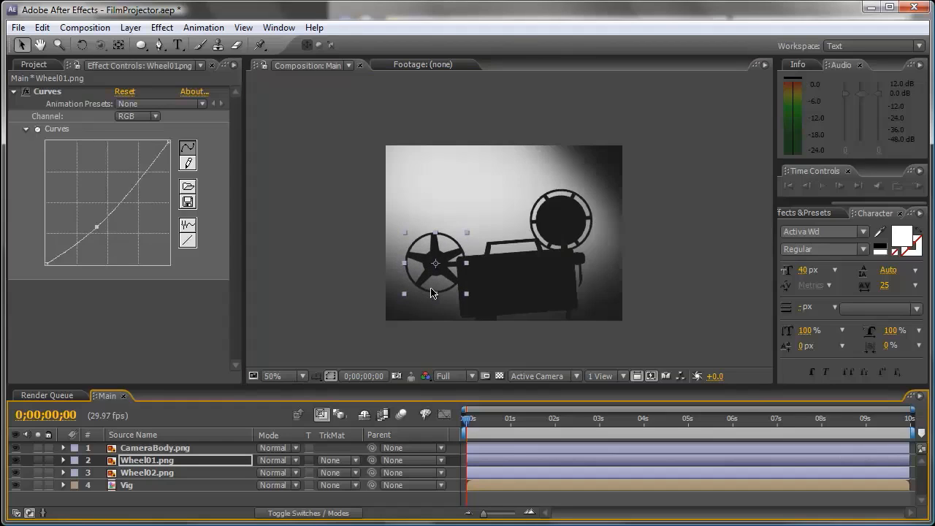
{"action": "left_click", "coordinate": [671, 276]}
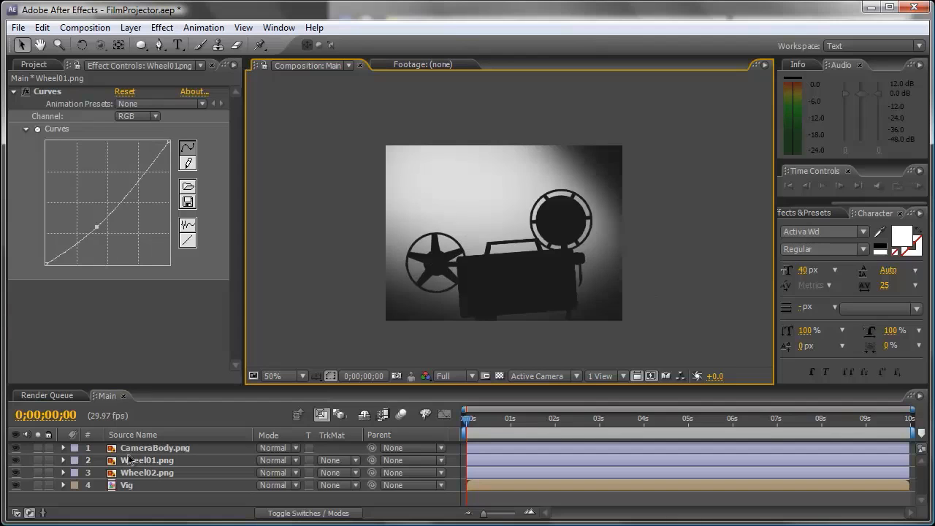
Nudge the Wheel02 reel slightly up and to the right above the camera body
{"action": "left_click", "coordinate": [148, 473]}
{"action": "key", "text": "Page_Down"}
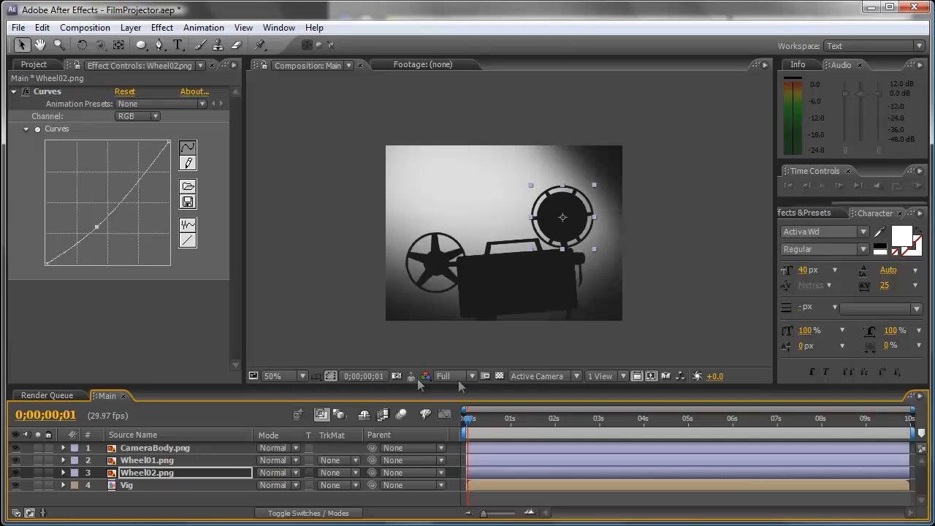
{"action": "left_click", "coordinate": [646, 308]}
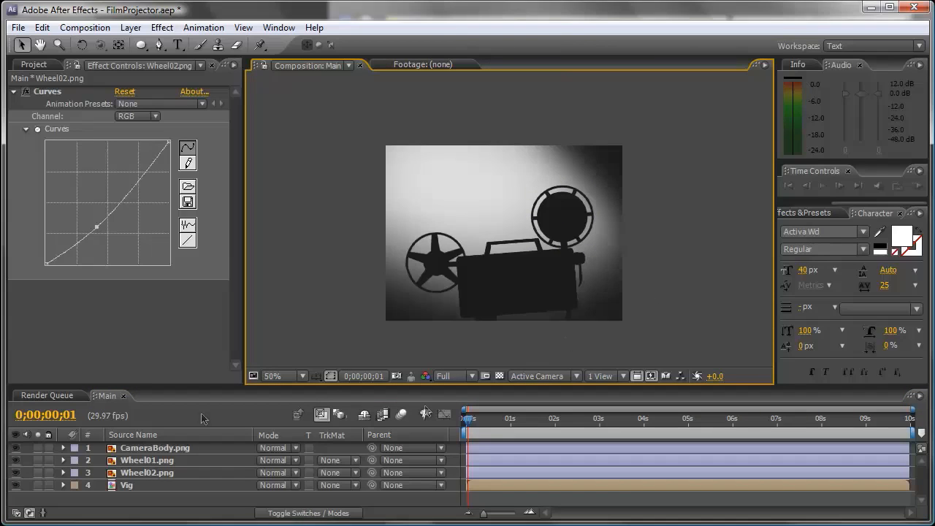
Keyframe Wheel01's rotation from 0 at the first frame to 6 revolutions at 0;00;09;29 and preview the spin
{"action": "left_click", "coordinate": [153, 462]}
{"action": "left_click_drag", "start_coordinate": [470, 419], "coordinate": [454, 420]}
{"action": "key", "text": "r"}
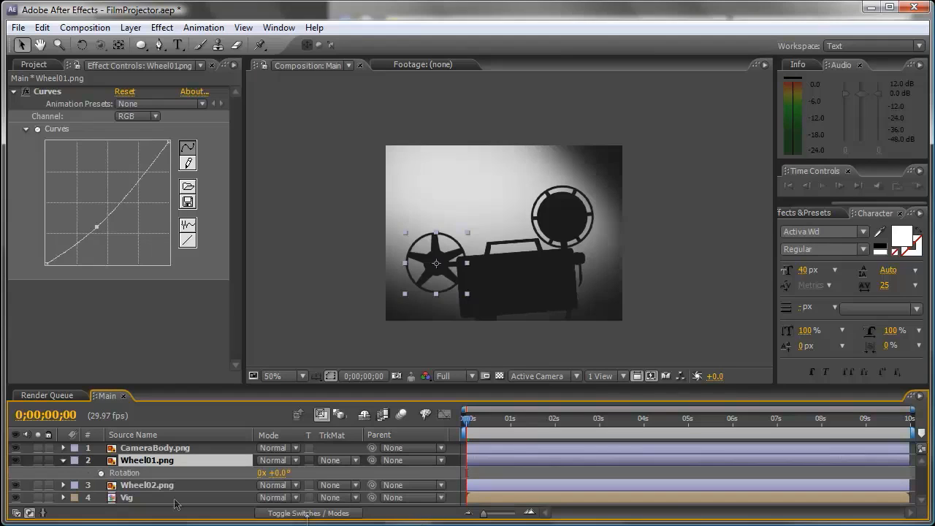
{"action": "left_click", "coordinate": [100, 474]}
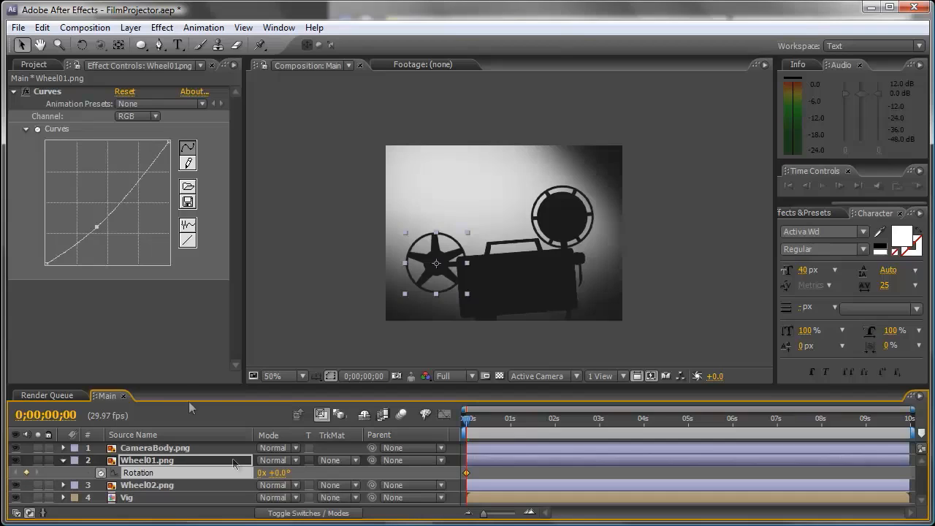
{"action": "key", "text": "End"}
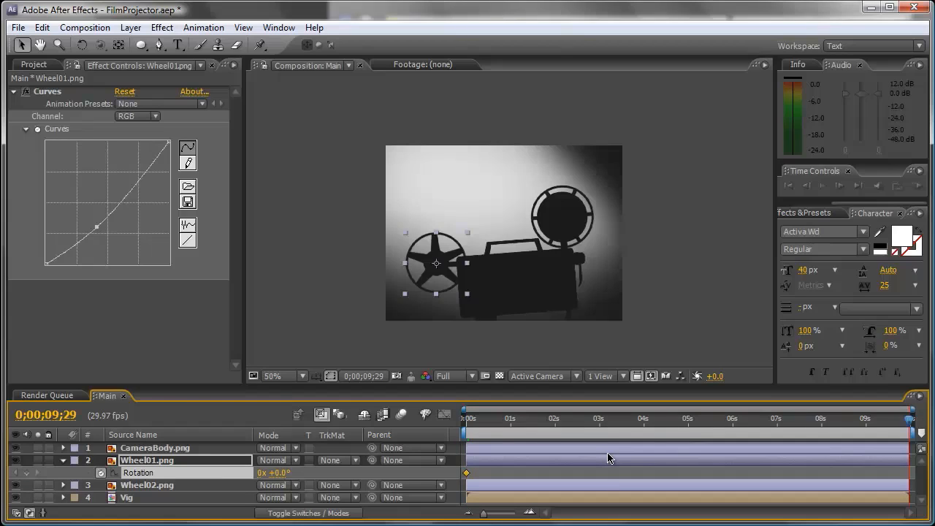
{"action": "left_click", "coordinate": [261, 473]}
{"action": "type", "text": "6"}
{"action": "key", "text": "Return"}
{"action": "key", "text": "KP_0"}
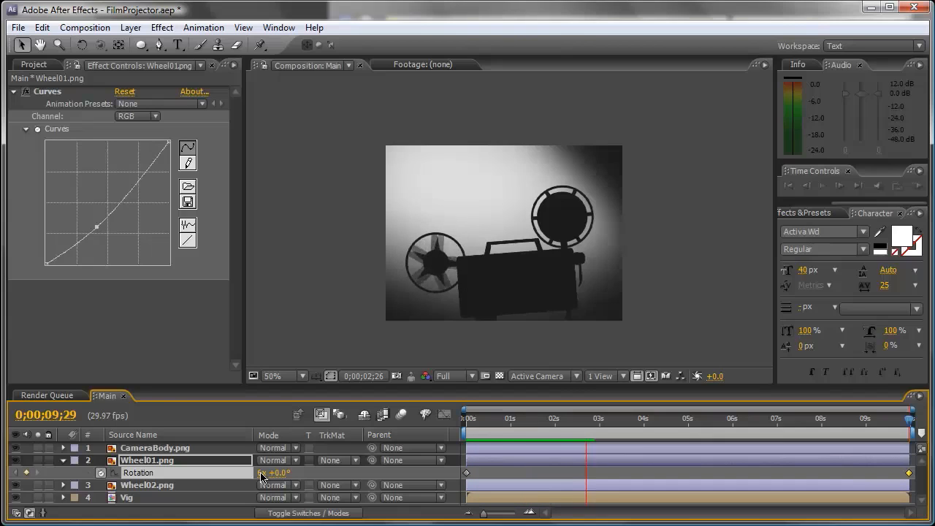
{"action": "key", "text": "space"}
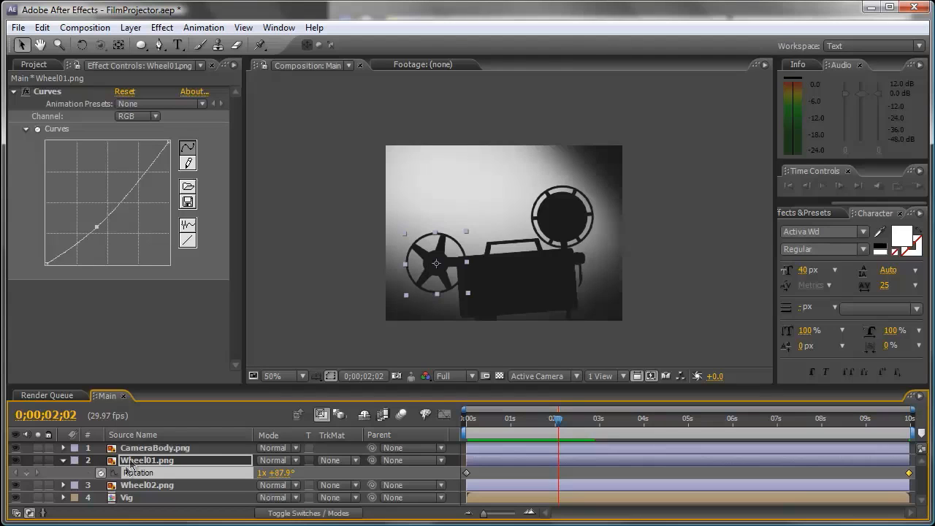
Keyframe Wheel02's rotation from 0 at the first frame to 3.5 revolutions at 0;00;09;29 and preview both spinning wheels
{"action": "left_click", "coordinate": [143, 486]}
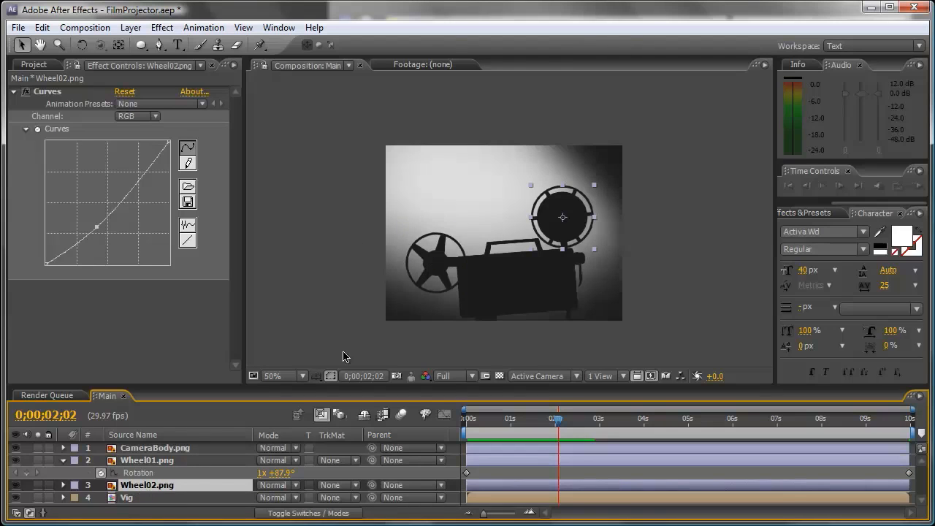
{"action": "key", "text": "Home"}
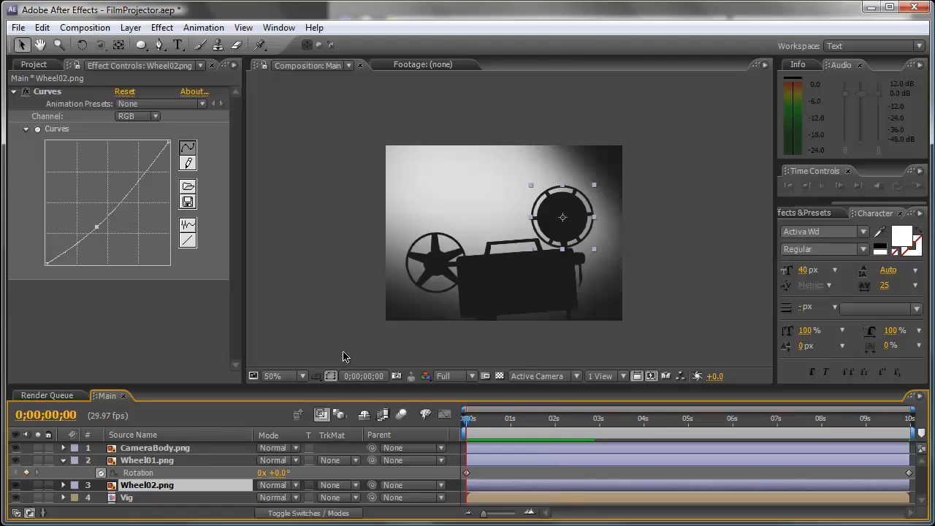
{"action": "key", "text": "r"}
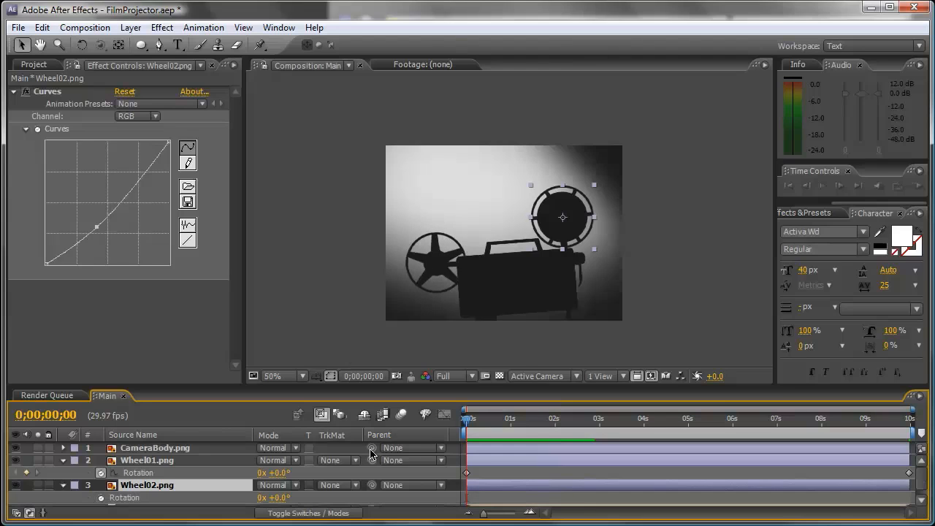
{"action": "scroll", "coordinate": [102, 490], "scroll_direction": "down", "scroll_amount": 1}
{"action": "left_click", "coordinate": [101, 487]}
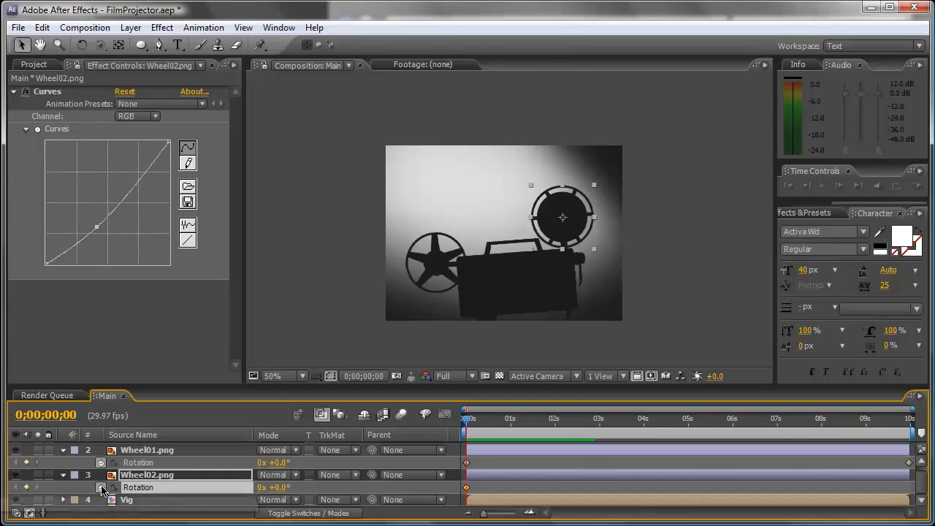
{"action": "key", "text": "End"}
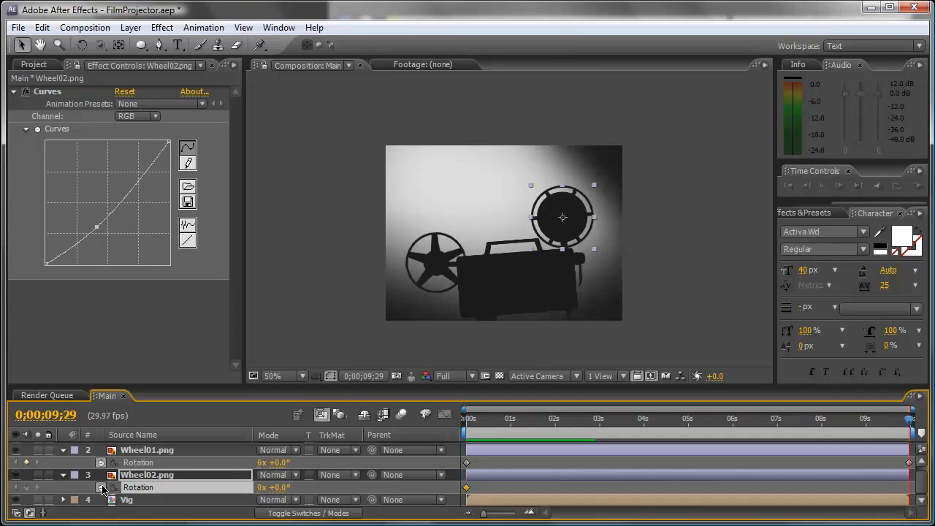
{"action": "left_click", "coordinate": [261, 487]}
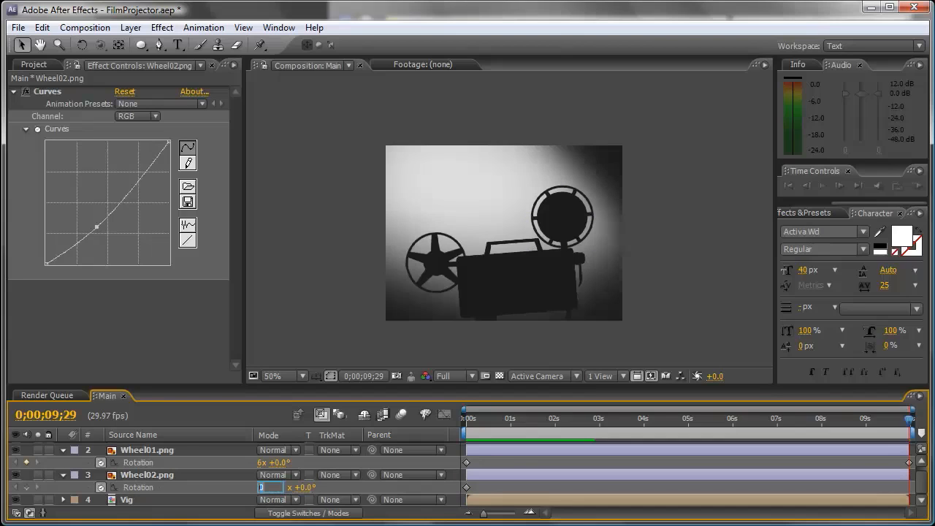
{"action": "type", "text": "3.5"}
{"action": "key", "text": "Return"}
{"action": "key", "text": "KP_0"}
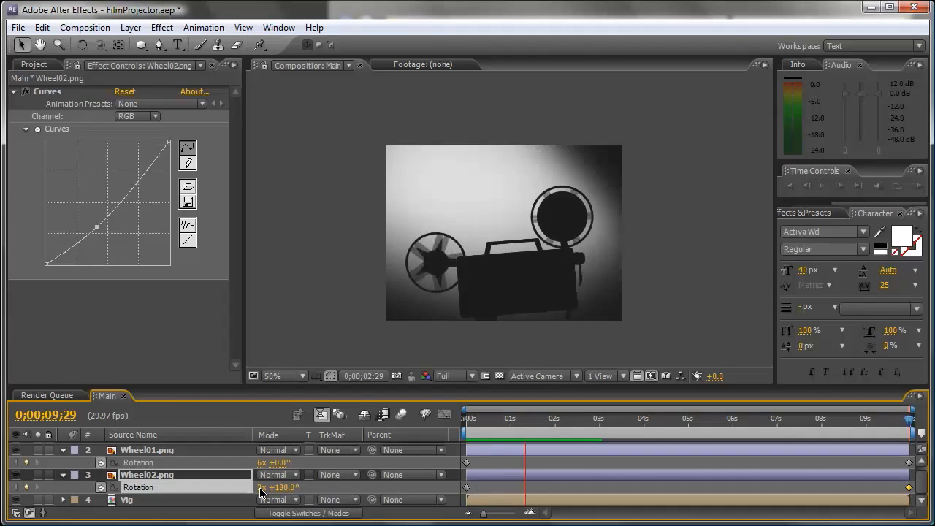
{"action": "key", "text": "space"}
{"action": "key", "text": "Home"}
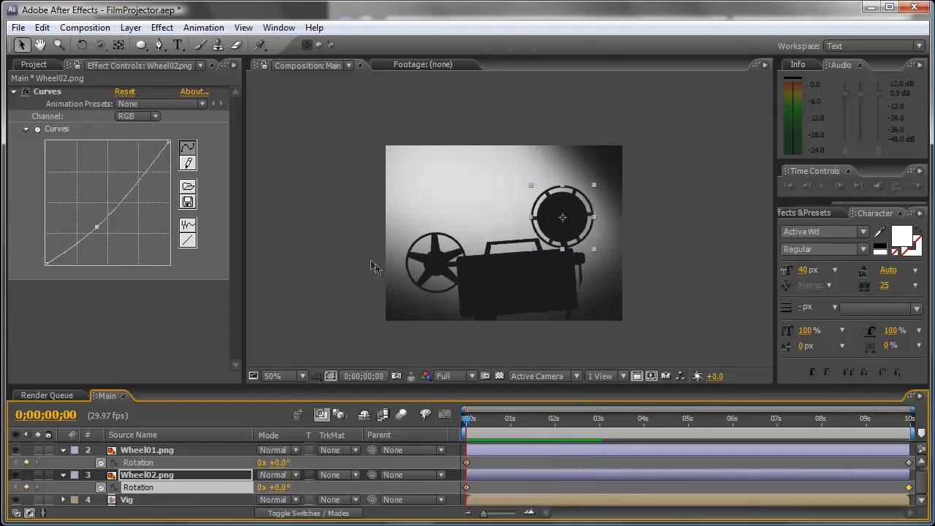
{"action": "left_click", "coordinate": [345, 271]}
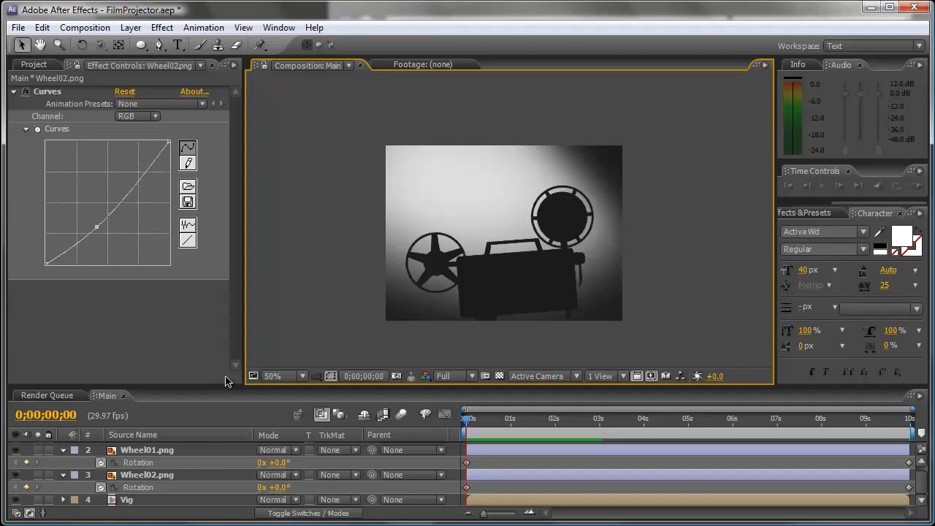
Turn on the Title/Action Safe guides and start a text layer at the center of the composition
{"action": "key", "text": "period"}
{"action": "key", "text": "space"}
{"action": "mouse_move", "coordinate": [350, 269]}
{"action": "left_mouse_down"}
{"action": "mouse_move", "coordinate": [358, 240]}
{"action": "mouse_move", "coordinate": [358, 255]}
{"action": "left_mouse_up"}
{"action": "left_click", "coordinate": [178, 45]}
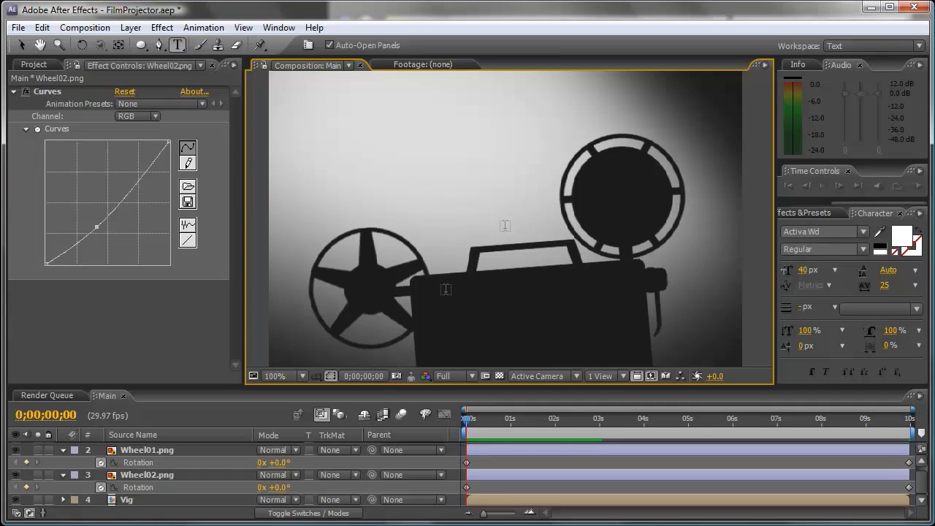
{"action": "left_click", "coordinate": [316, 377]}
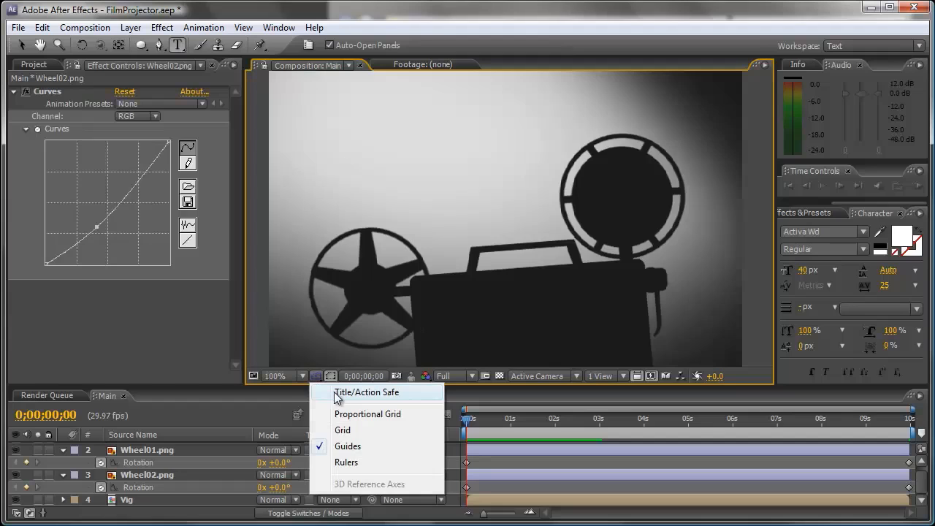
{"action": "left_click", "coordinate": [338, 393]}
{"action": "left_click", "coordinate": [506, 229]}
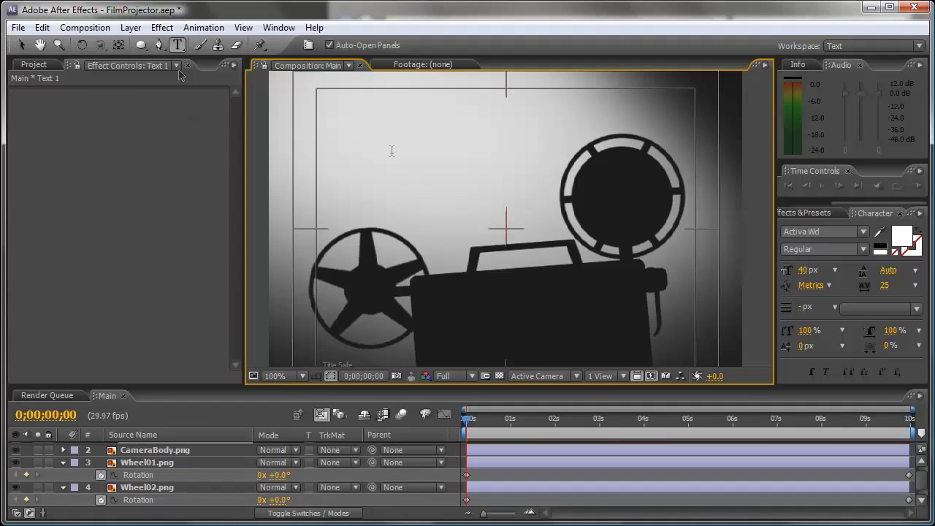
Set the font to Bistecca and enter the title "AE TUTS PLUS FILMS"
{"action": "left_click", "coordinate": [832, 233]}
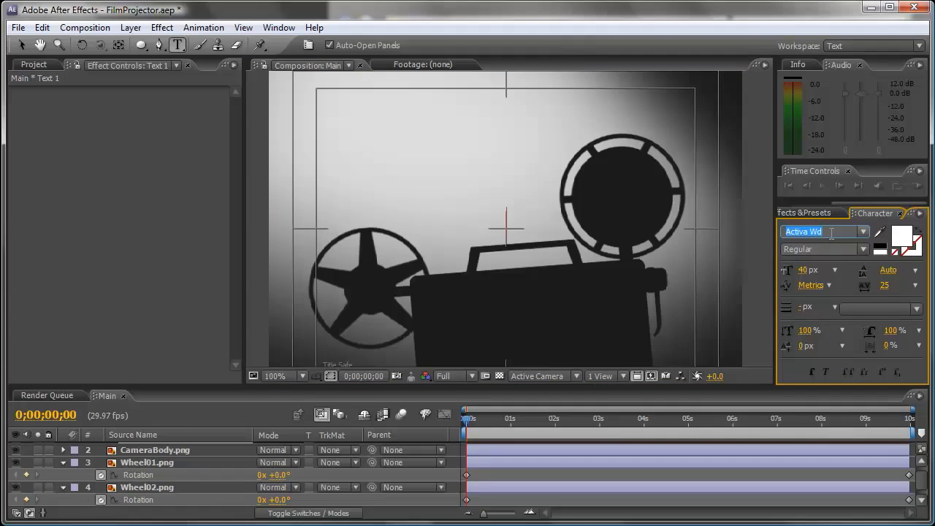
{"action": "type", "text": "Bistecca"}
{"action": "key", "text": "Return"}
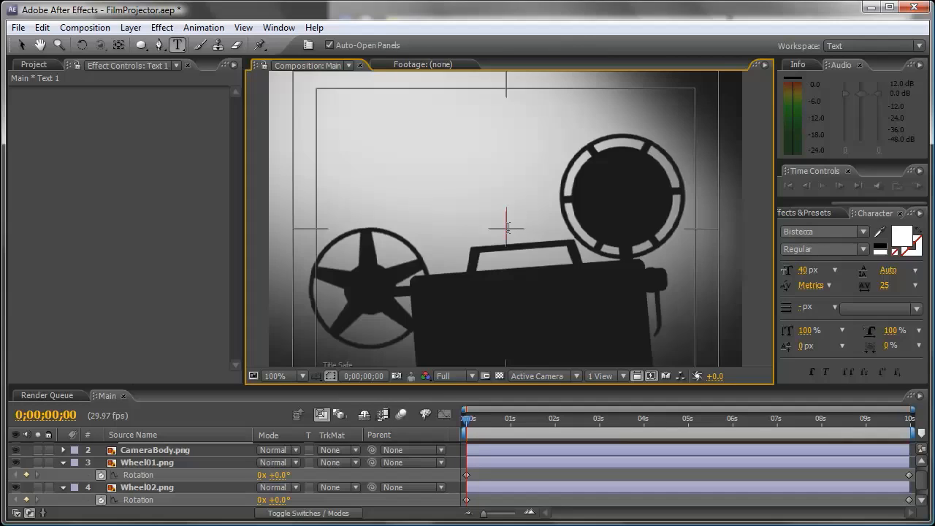
{"action": "type", "text": "AE TUTS PLUS FIMS"}
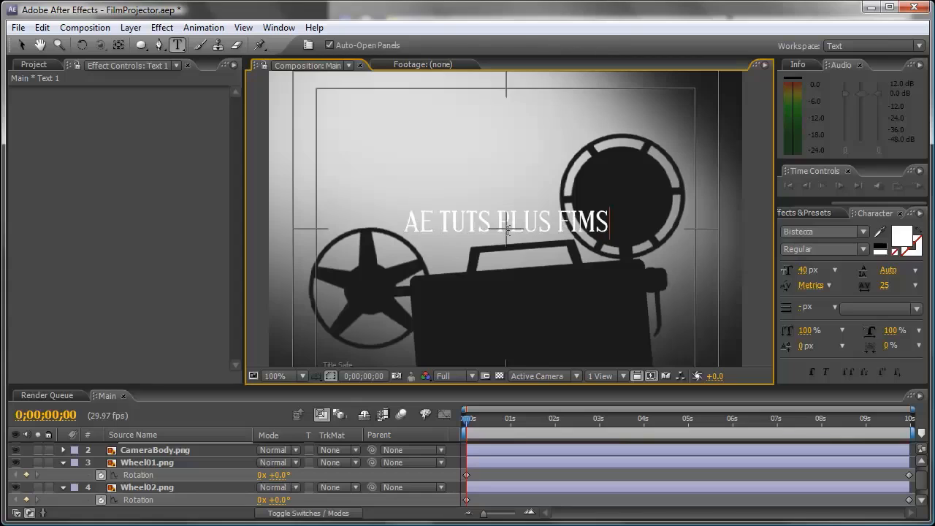
{"action": "key", "text": "BackSpace"}
{"action": "key", "text": "BackSpace"}
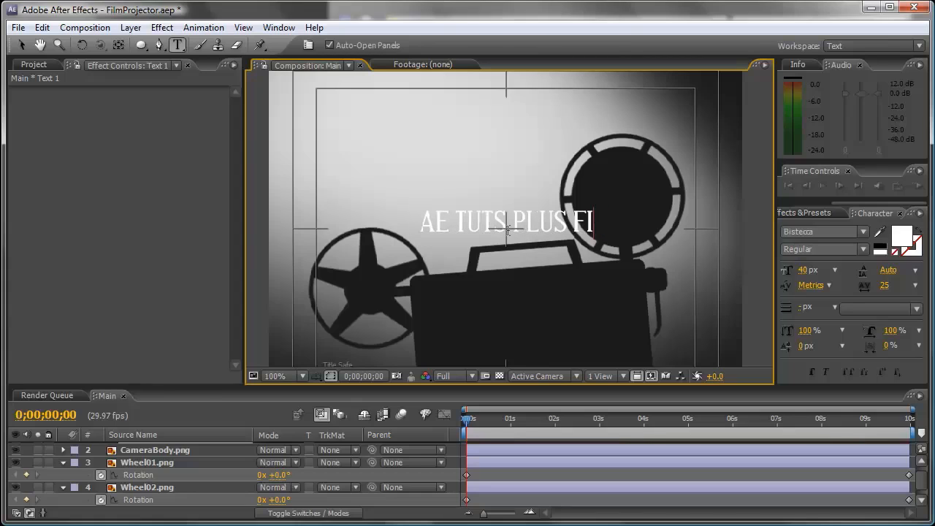
{"action": "type", "text": "LMS"}
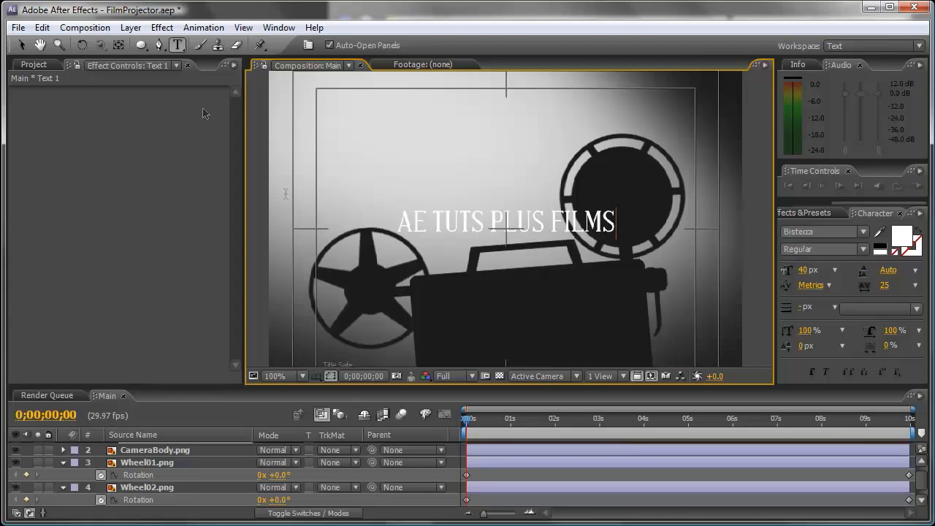
Set the font size of the whole title to 60 px
{"action": "key", "text": "ctrl+a"}
{"action": "left_click_drag", "start_coordinate": [806, 273], "coordinate": [812, 270]}
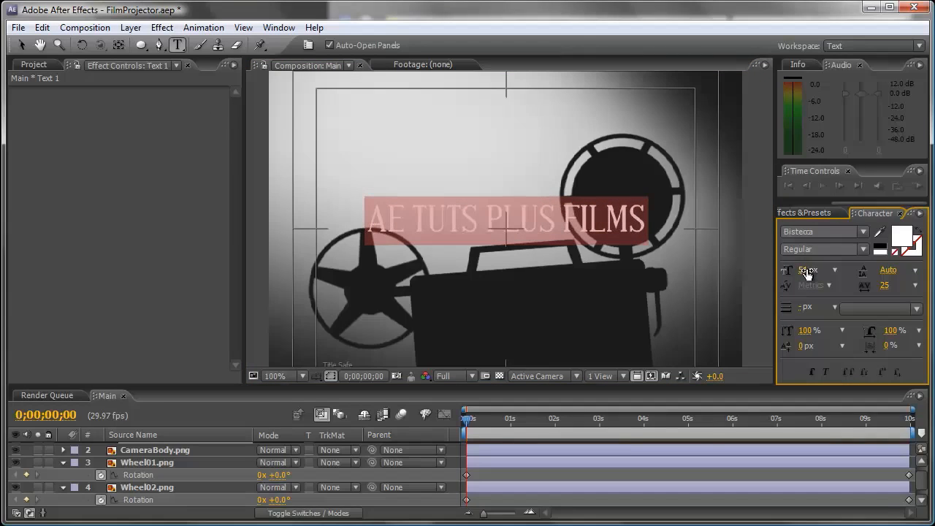
{"action": "left_click", "coordinate": [806, 270]}
{"action": "type", "text": "55"}
{"action": "key", "text": "Return"}
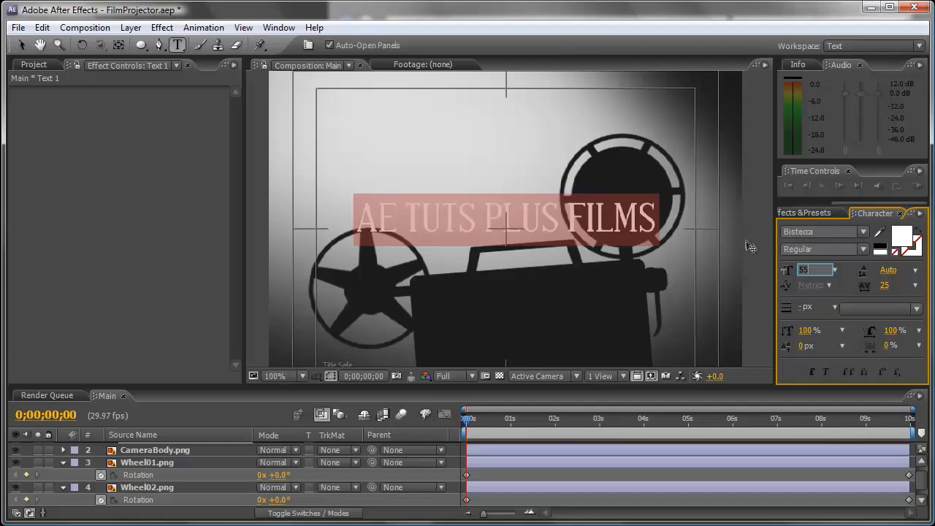
{"action": "type", "text": "60"}
{"action": "key", "text": "Return"}
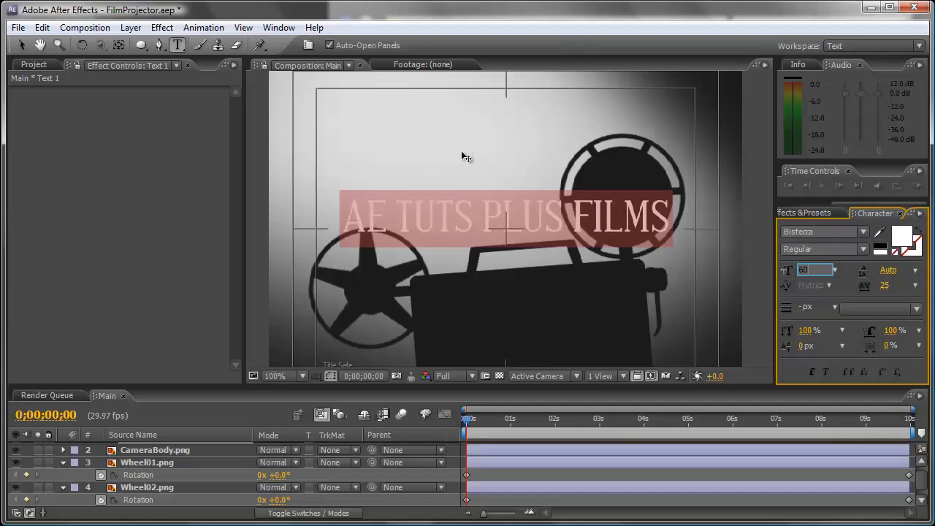
Nudge the title down onto the composition's horizontal center line and stretch it horizontally to the title-safe width
{"action": "left_click", "coordinate": [26, 47]}
{"action": "scroll", "coordinate": [510, 223], "scroll_direction": "down", "scroll_amount": 2}
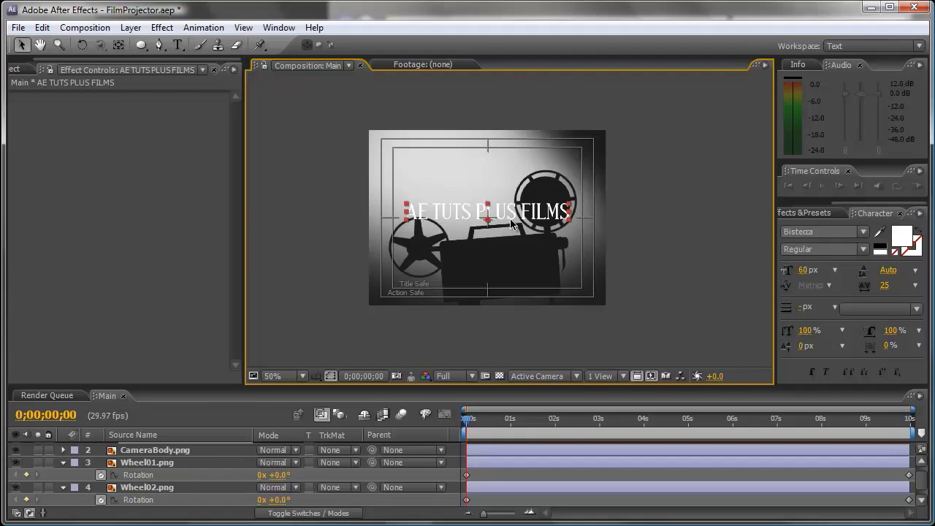
{"action": "key", "text": "shift+Down"}
{"action": "key", "text": "Up"}
{"action": "key", "text": "Up"}
{"action": "key", "text": "Up"}
{"action": "key", "text": "Up"}
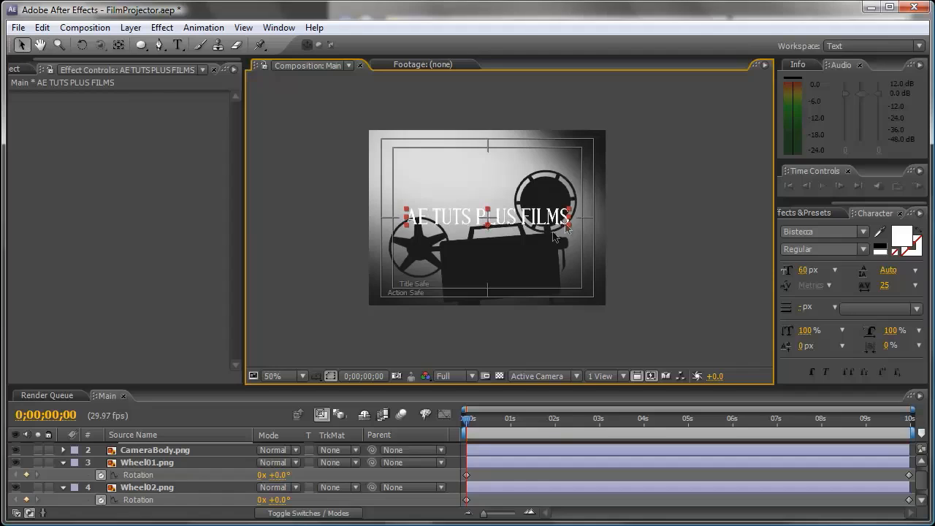
{"action": "left_click_drag", "start_coordinate": [571, 221], "coordinate": [584, 221]}
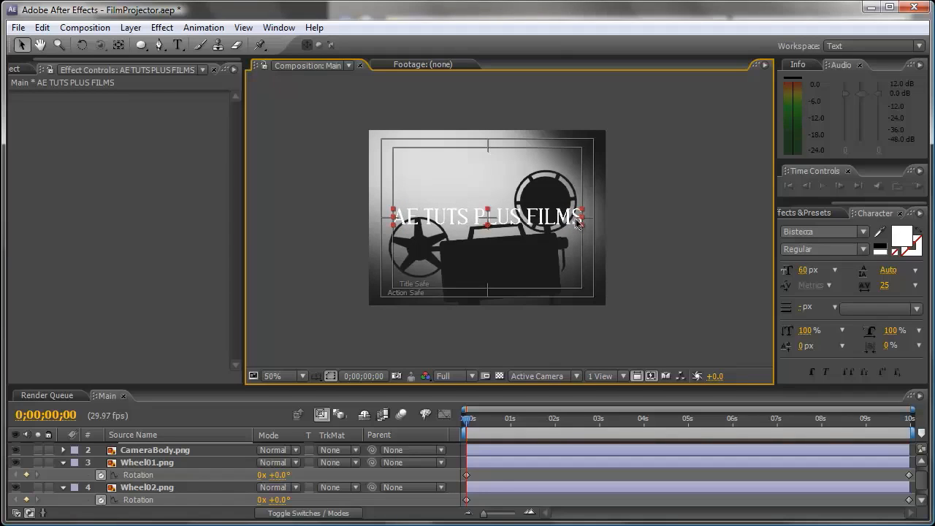
Show the title layer's opacity and set the font size of the whole title to 55 px
{"action": "key", "text": "t"}
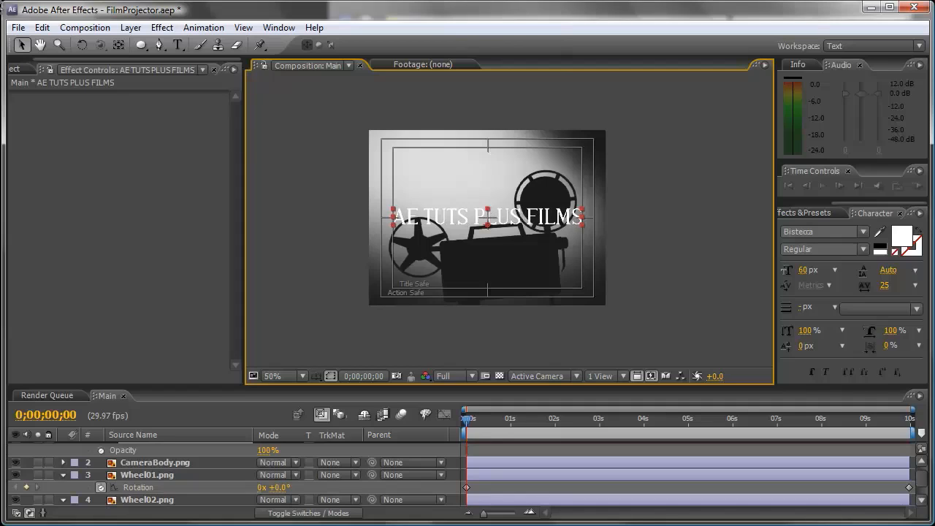
{"action": "left_click", "coordinate": [177, 44]}
{"action": "left_click", "coordinate": [432, 215]}
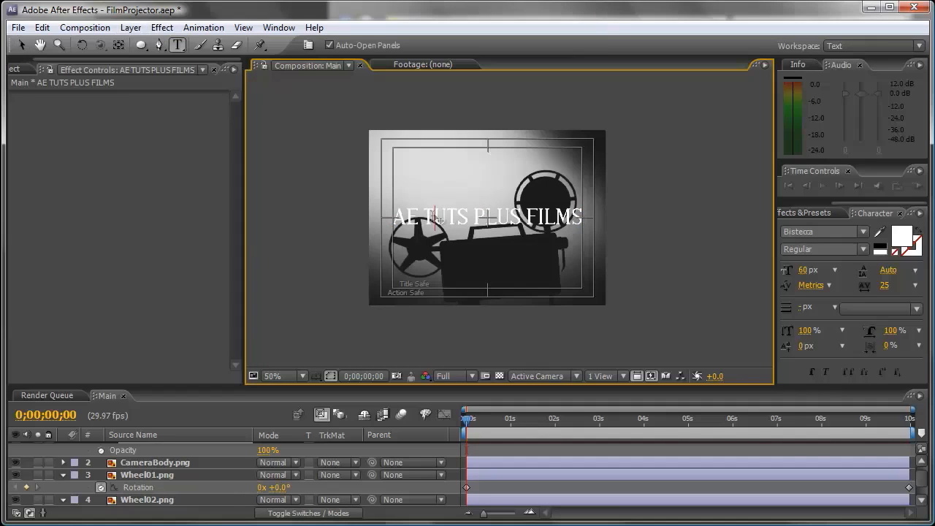
{"action": "key", "text": "ctrl+a"}
{"action": "left_click", "coordinate": [802, 272]}
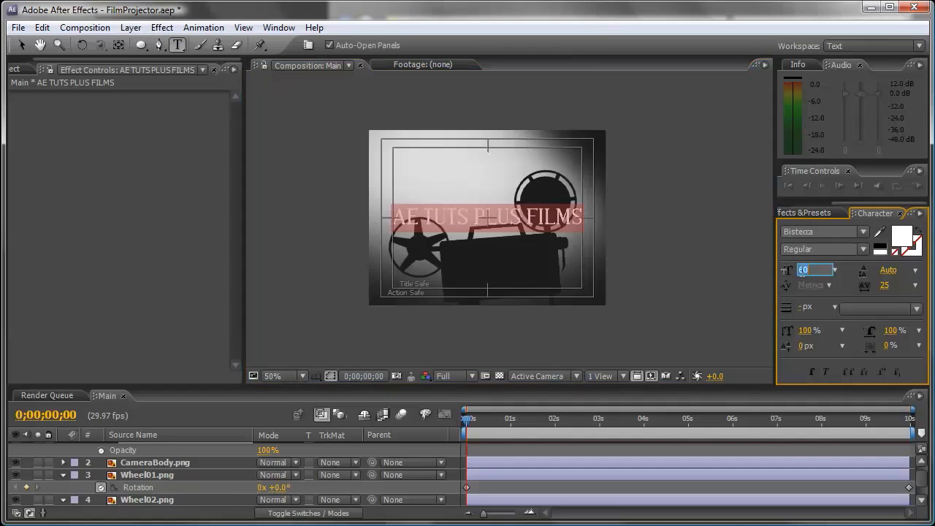
{"action": "type", "text": "55"}
{"action": "left_click", "coordinate": [21, 44]}
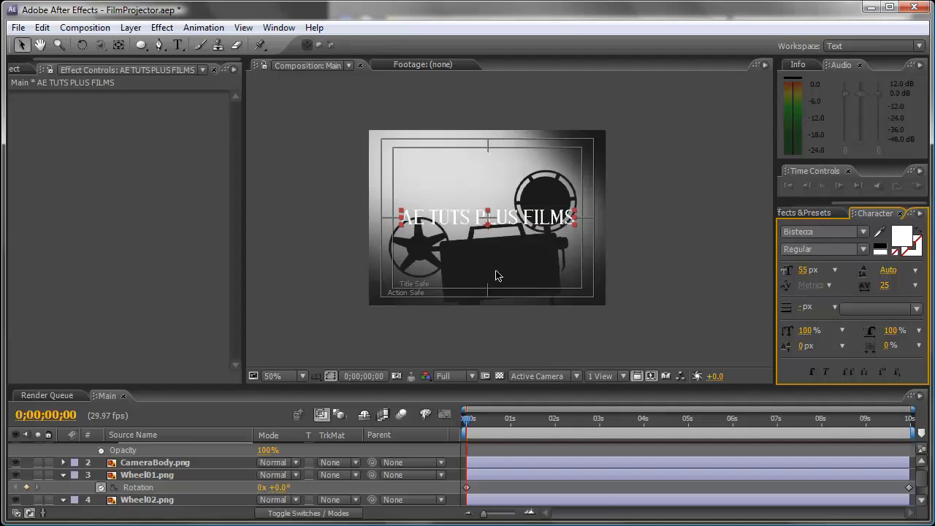
{"action": "left_click", "coordinate": [511, 223]}
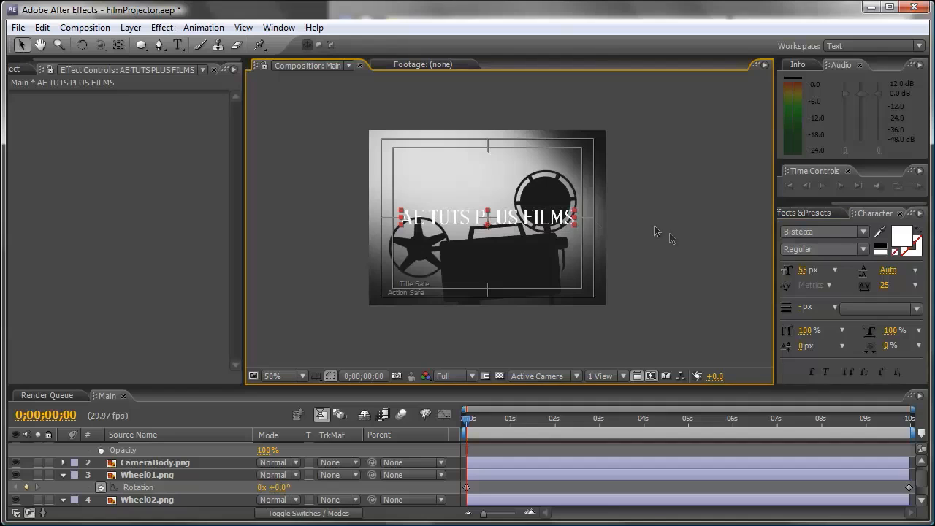
{"action": "key", "text": "space"}
{"action": "scroll", "coordinate": [150, 474], "scroll_direction": "up", "scroll_amount": 1}
Duplicate the title layer and nudge the copy up to sit just above the original title
{"action": "left_click", "coordinate": [155, 448]}
{"action": "key", "text": "ctrl+d"}
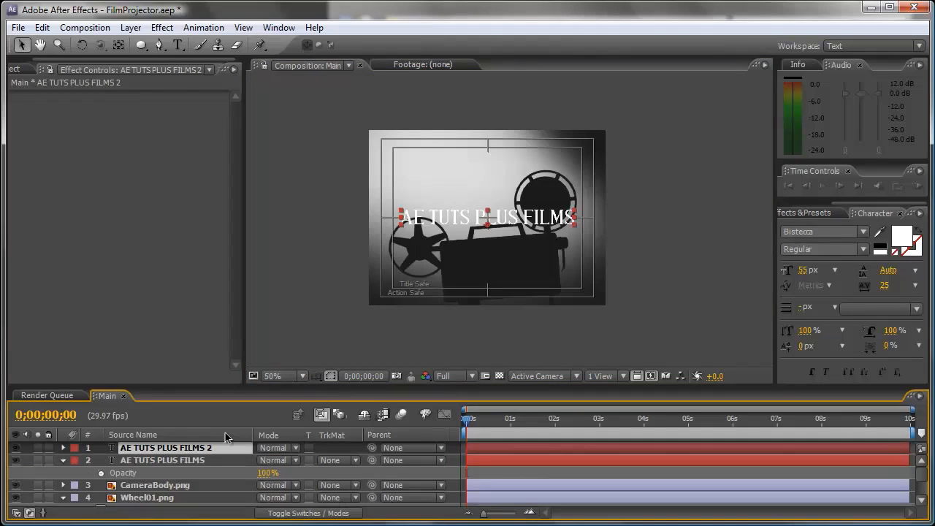
{"action": "key", "text": "shift+Up"}
{"action": "key", "text": "shift+Up"}
{"action": "key", "text": "shift+Up"}
{"action": "key", "text": "shift+Up"}
{"action": "key", "text": "shift+Up"}
{"action": "key", "text": "shift+Up"}
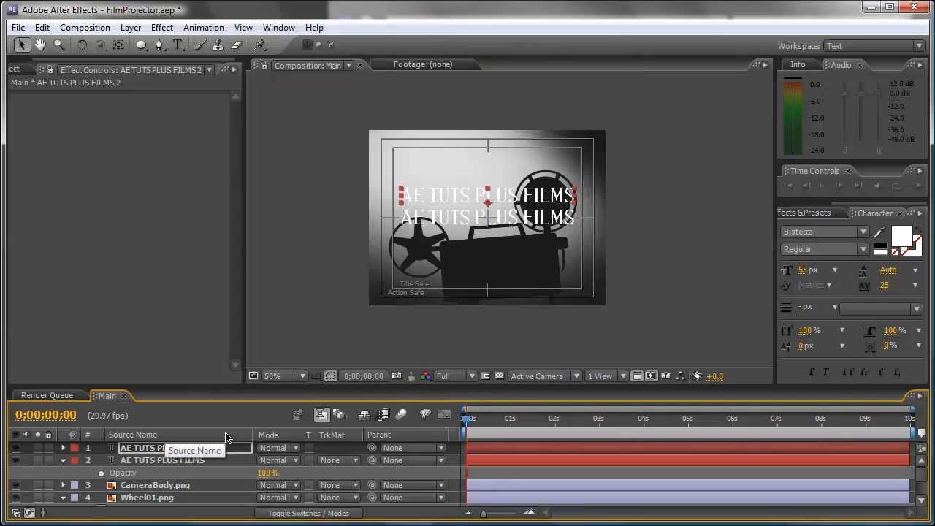
{"action": "key", "text": "Down"}
{"action": "key", "text": "Down"}
Show the upper title copy's opacity and replace its text with "AN"
{"action": "key", "text": "t"}
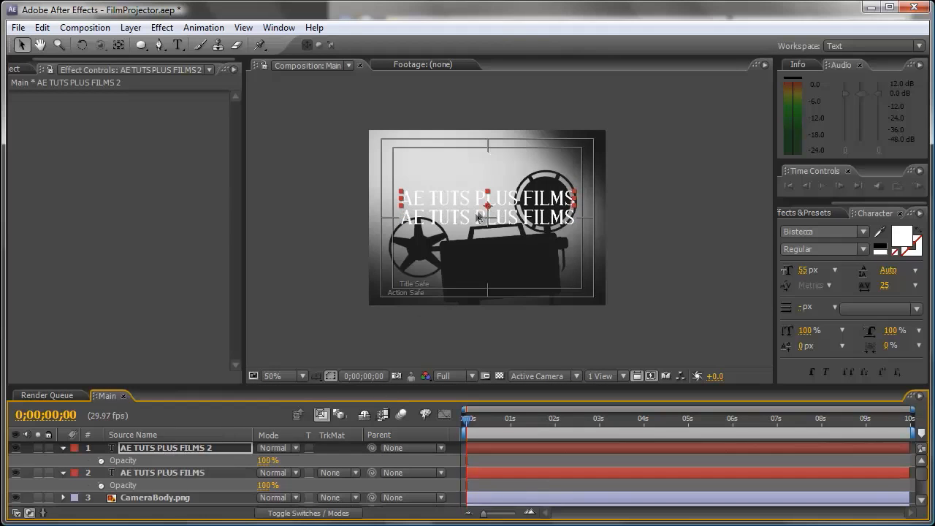
{"action": "key", "text": "ctrl+t"}
{"action": "left_click", "coordinate": [478, 197]}
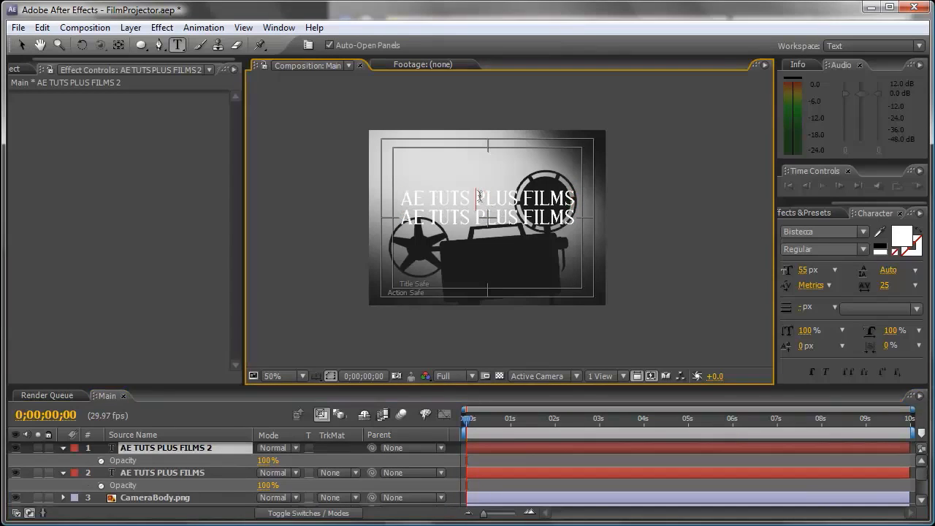
{"action": "key", "text": "ctrl+a"}
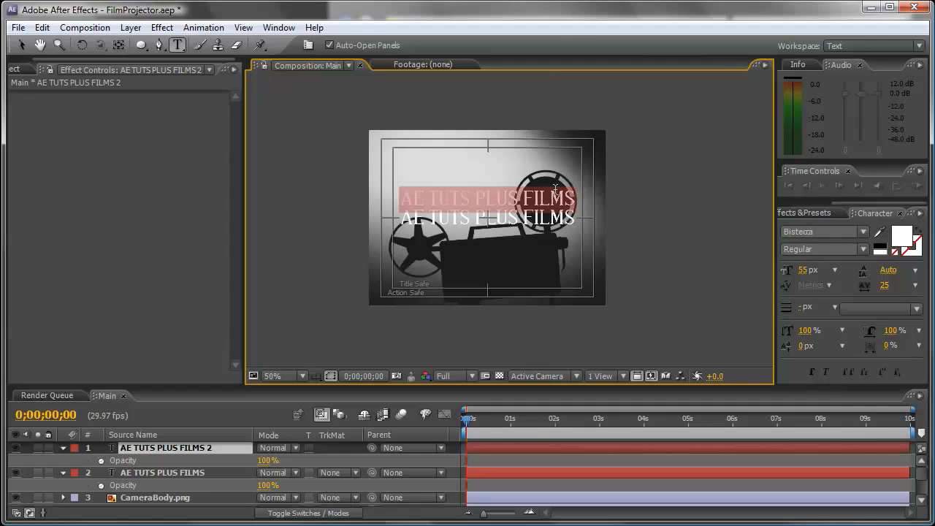
{"action": "type", "text": "AN"}
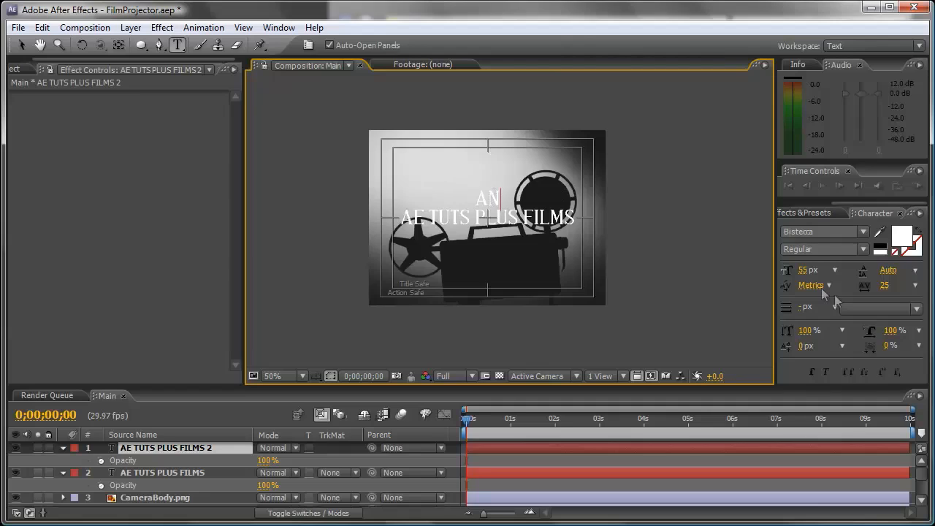
Set the font size of the "AN" text to 40 px
{"action": "key", "text": "ctrl+a"}
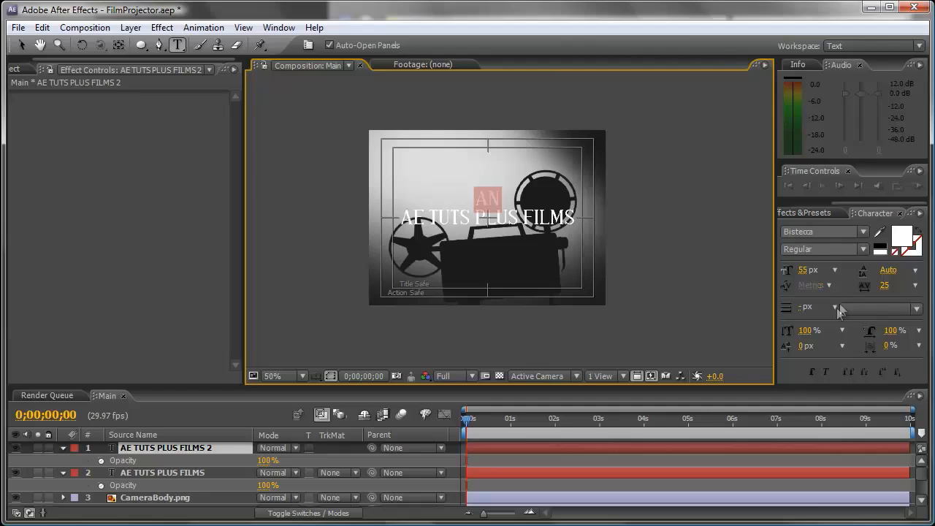
{"action": "left_click", "coordinate": [807, 272]}
{"action": "type", "text": "40"}
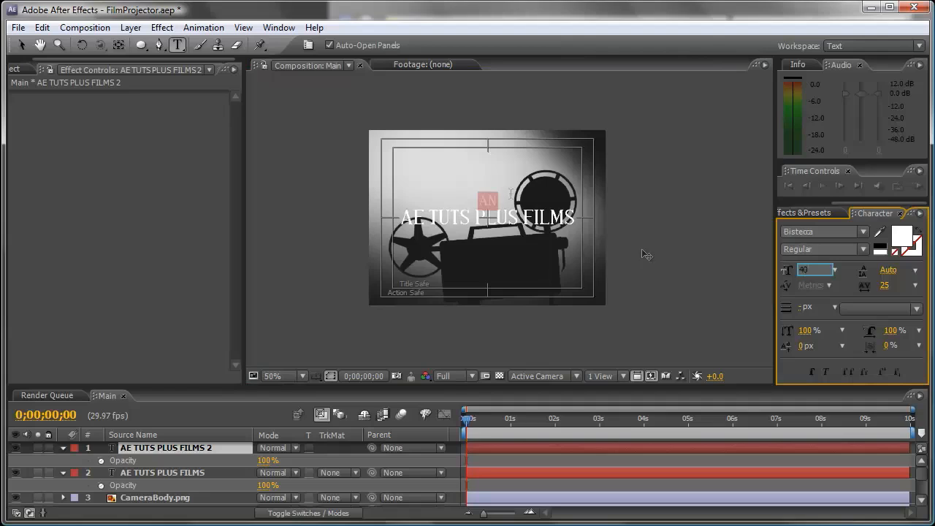
{"action": "left_click", "coordinate": [22, 45]}
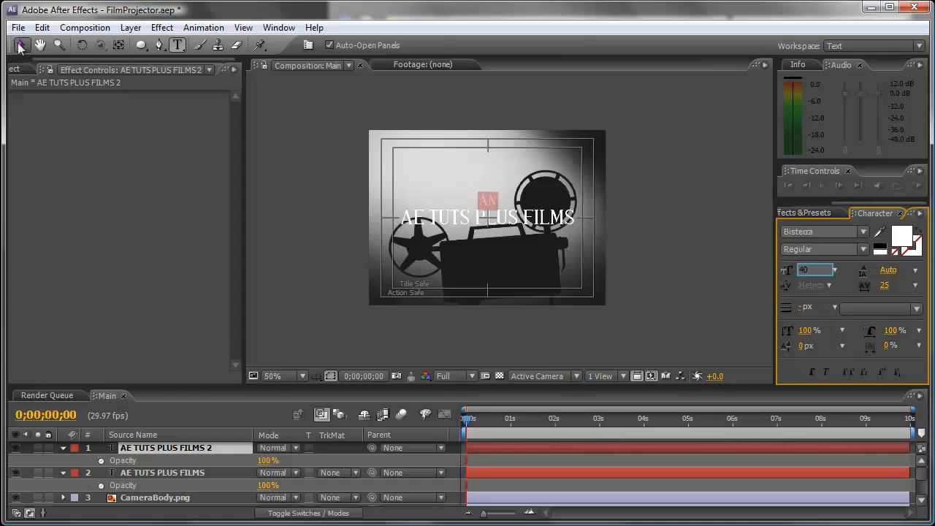
{"action": "left_click", "coordinate": [300, 188]}
Duplicate the "AN" layer, place the copy under the title layer in the stack, and nudge it down below the title text
{"action": "left_click", "coordinate": [129, 449]}
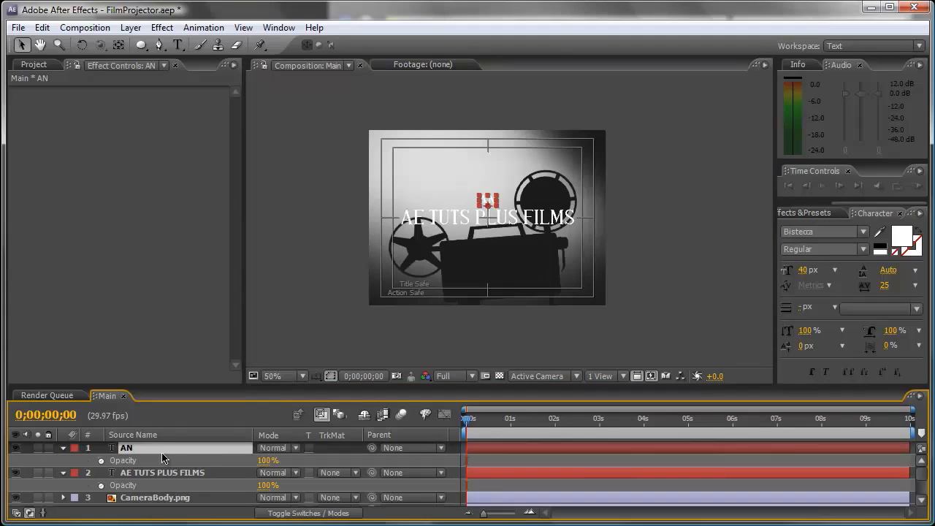
{"action": "key", "text": "ctrl+d"}
{"action": "left_click_drag", "start_coordinate": [132, 453], "coordinate": [145, 482]}
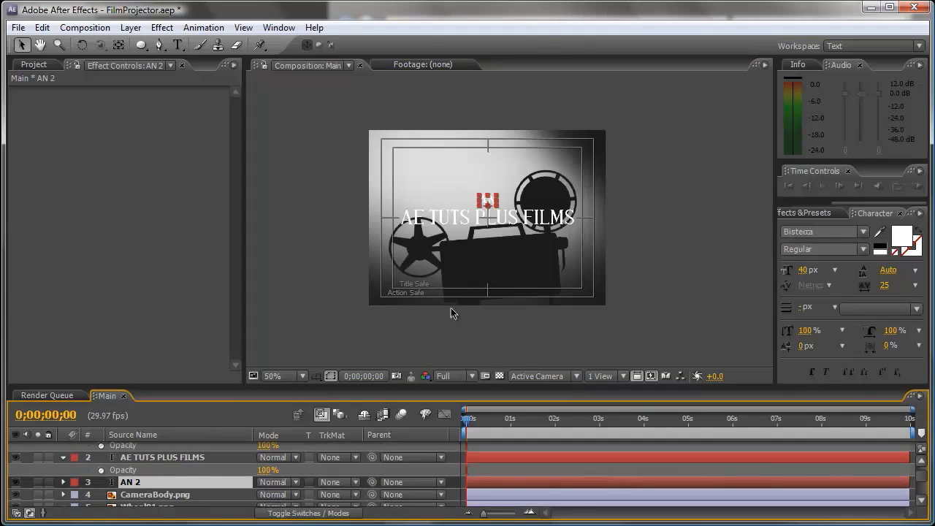
{"action": "scroll", "coordinate": [450, 313], "scroll_direction": "up", "scroll_amount": 2}
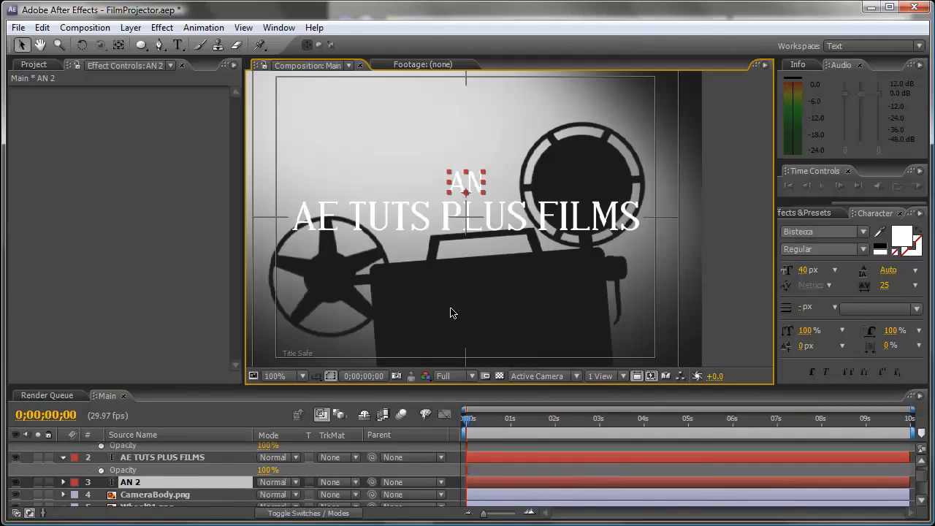
{"action": "key", "text": "shift+Down"}
{"action": "key", "text": "shift+Down"}
{"action": "key", "text": "shift+Down"}
{"action": "key", "text": "shift+Down"}
{"action": "key", "text": "shift+Down"}
{"action": "key", "text": "shift+Down"}
{"action": "key", "text": "shift+Down"}
{"action": "key", "text": "shift+Down"}
{"action": "key", "text": "shift+Down"}
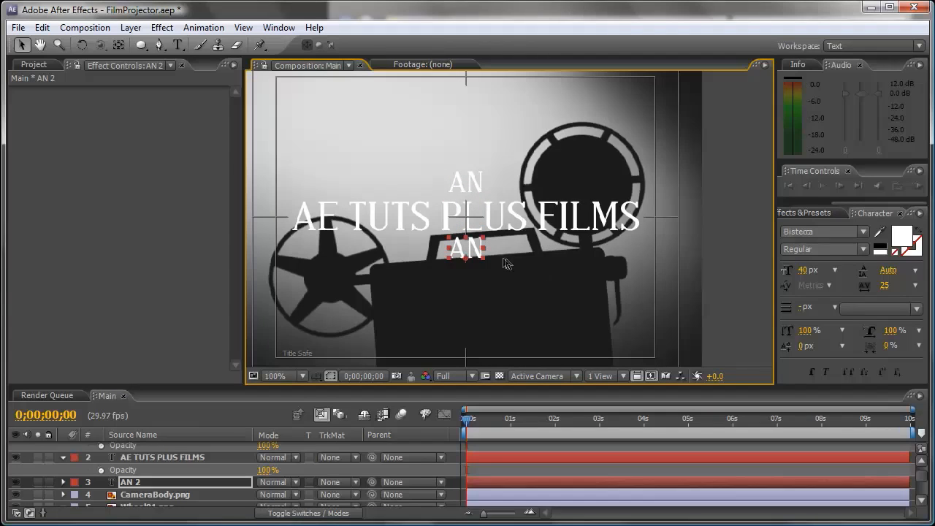
{"action": "key", "text": "ctrl+r"}
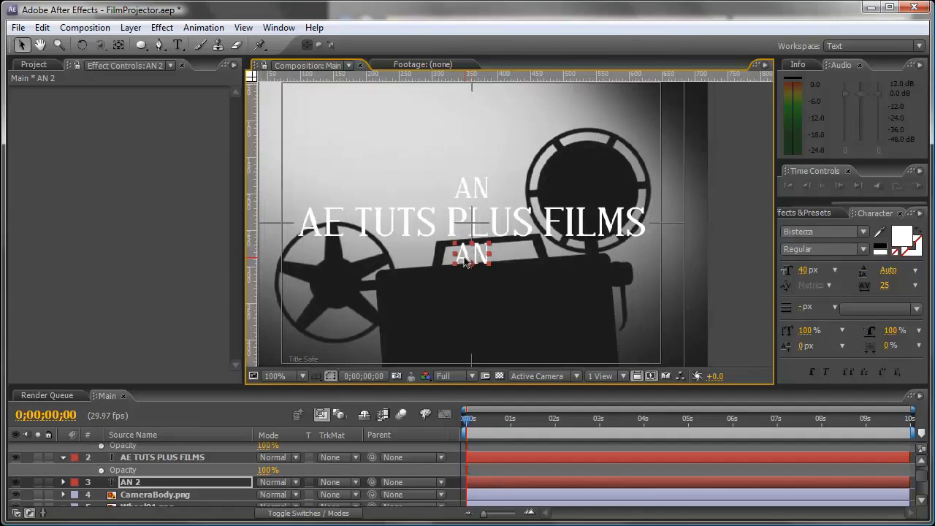
{"action": "key", "text": "ctrl+r"}
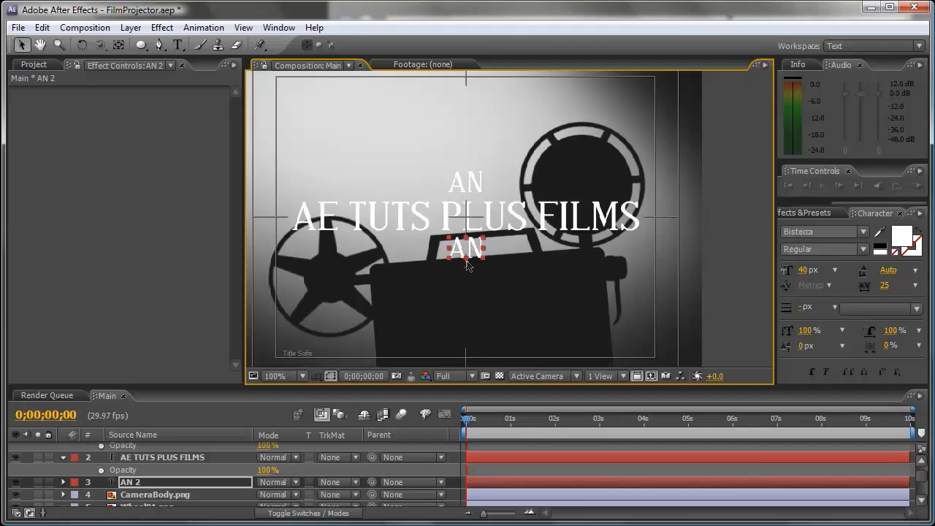
Replace the lower "AN" text with "PRESENTATION" and refresh the composition view
{"action": "key", "text": "ctrl+t"}
{"action": "left_click", "coordinate": [476, 248]}
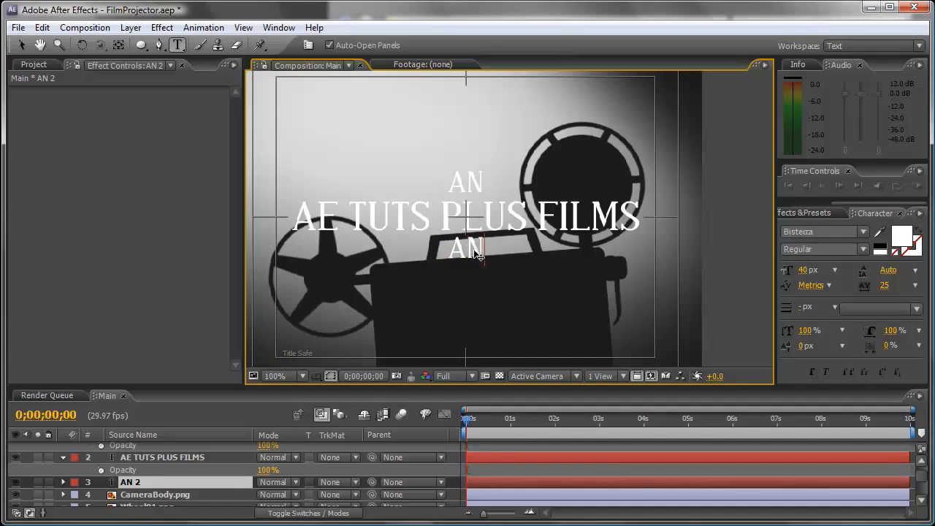
{"action": "double_click", "coordinate": [475, 250]}
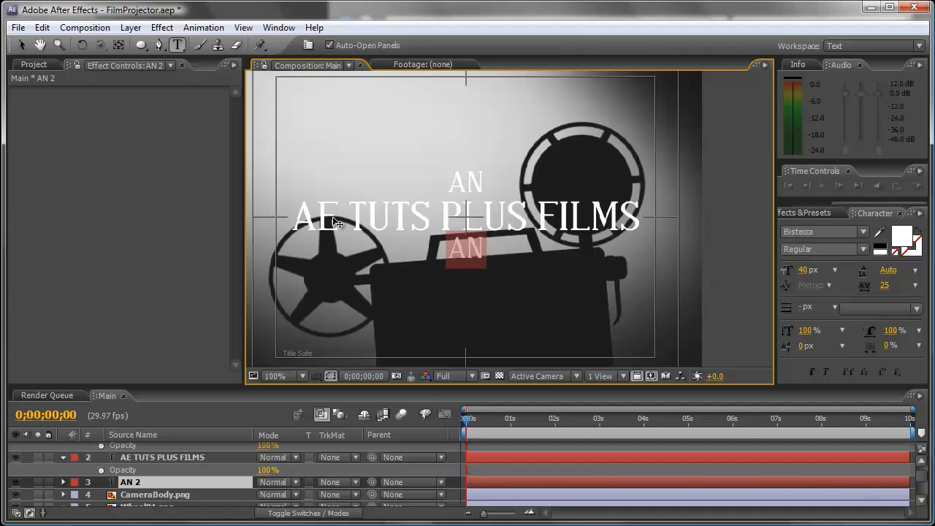
{"action": "type", "text": "PRESENTA"}
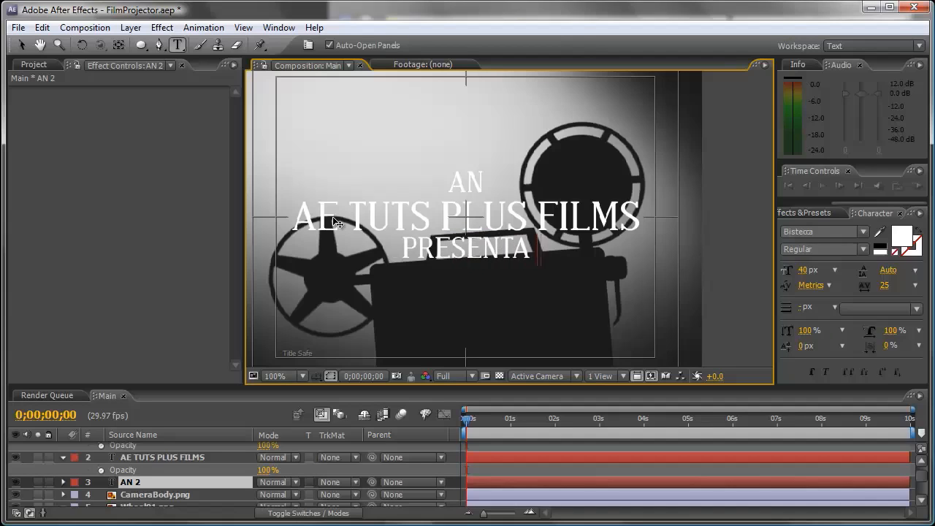
{"action": "type", "text": "TION"}
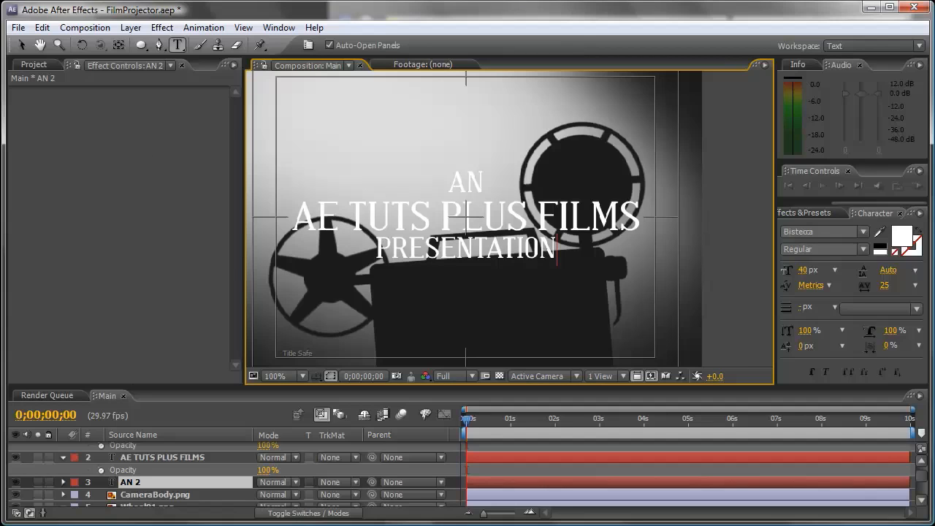
{"action": "left_click", "coordinate": [19, 45]}
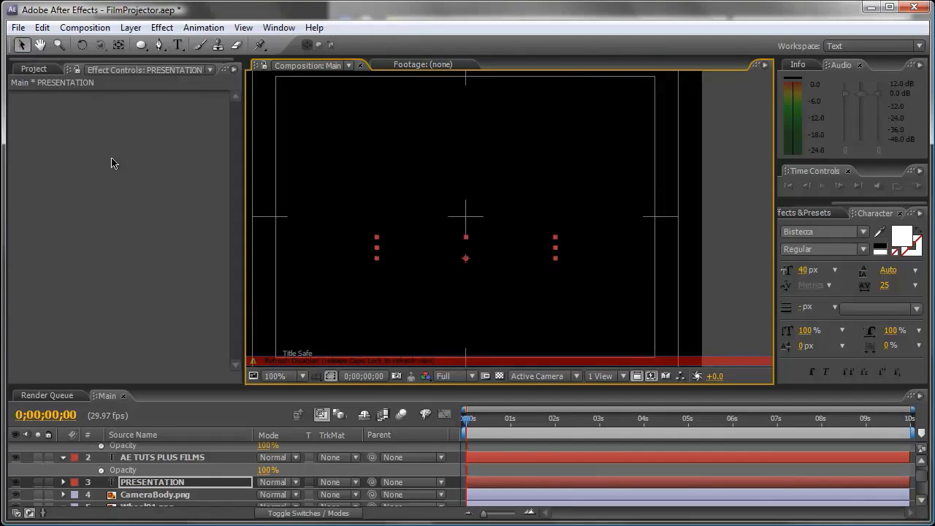
{"action": "key", "text": "Caps_Lock"}
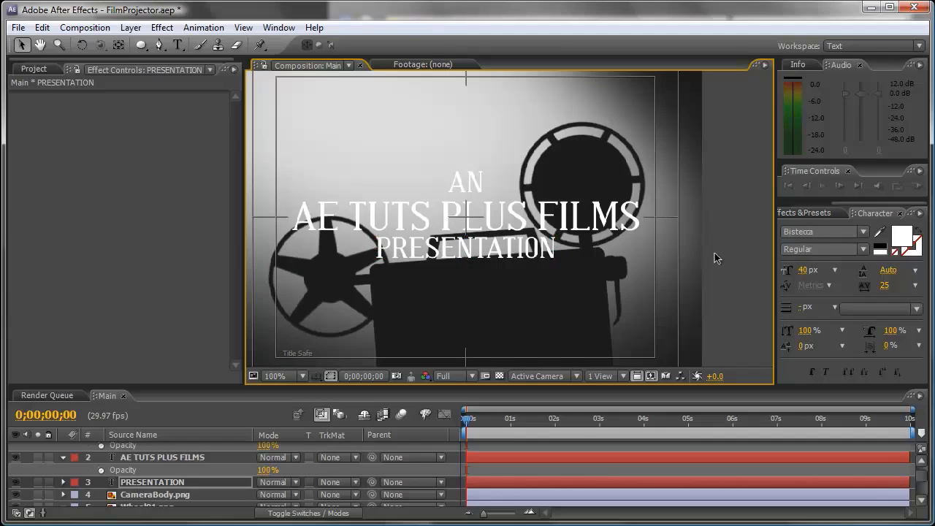
Nudge the "PRESENTATION" text slightly down and stretch it a little wider horizontally
{"action": "left_click", "coordinate": [540, 256]}
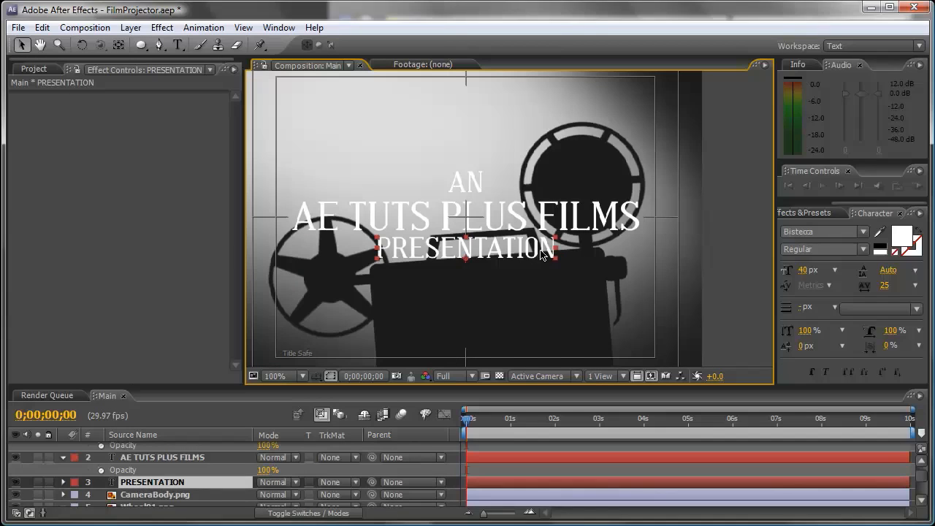
{"action": "key", "text": "Return"}
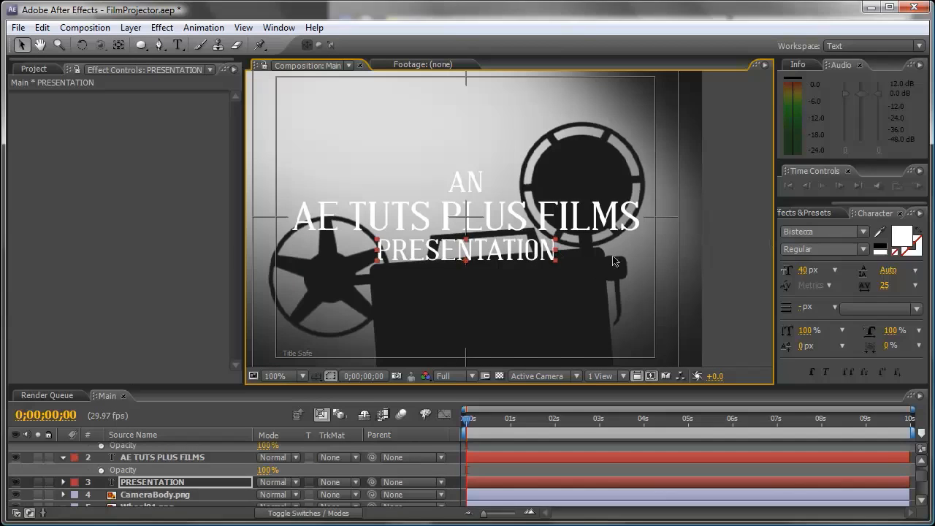
{"action": "left_click", "coordinate": [750, 250]}
{"action": "left_click", "coordinate": [476, 256]}
{"action": "left_click_drag", "start_coordinate": [556, 252], "coordinate": [567, 252]}
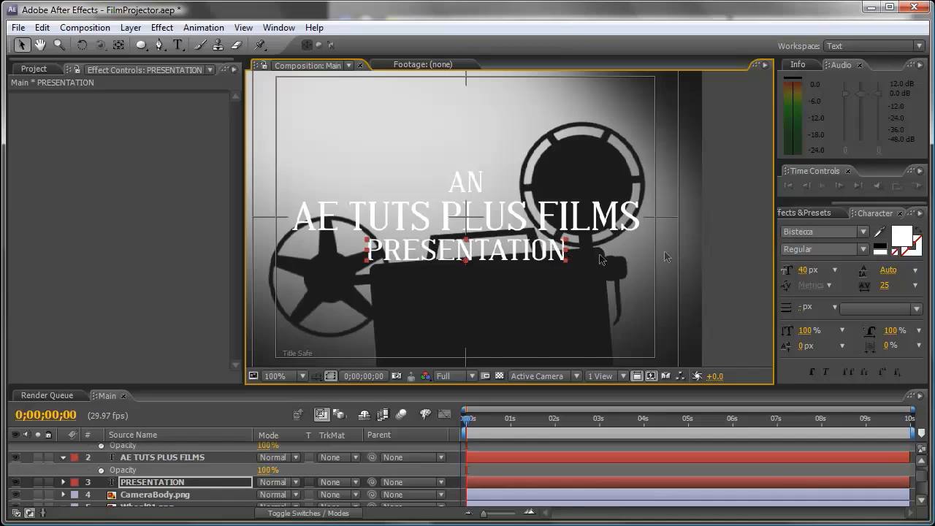
{"action": "left_click", "coordinate": [688, 256]}
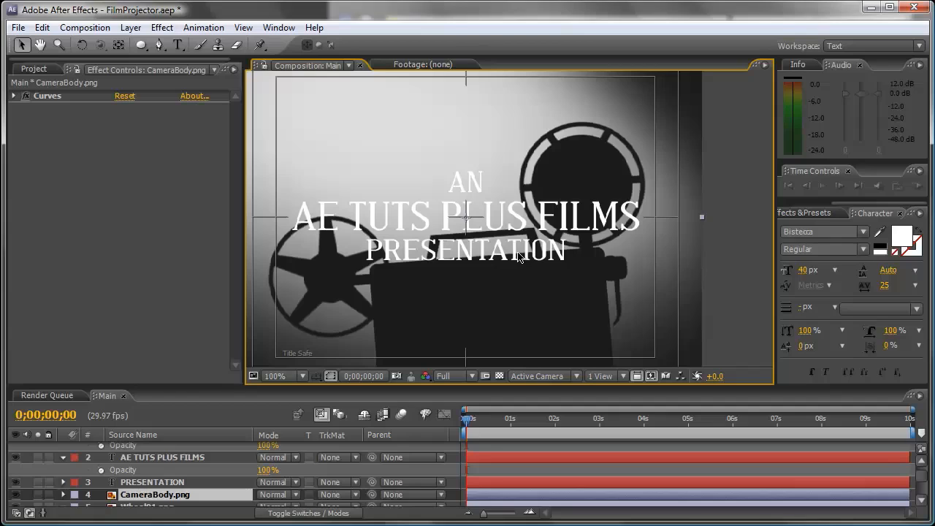
{"action": "key", "text": "Down"}
{"action": "key", "text": "Down"}
{"action": "key", "text": "Down"}
{"action": "key", "text": "Down"}
{"action": "key", "text": "Up"}
{"action": "key", "text": "Up"}
{"action": "key", "text": "Up"}
{"action": "key", "text": "Up"}
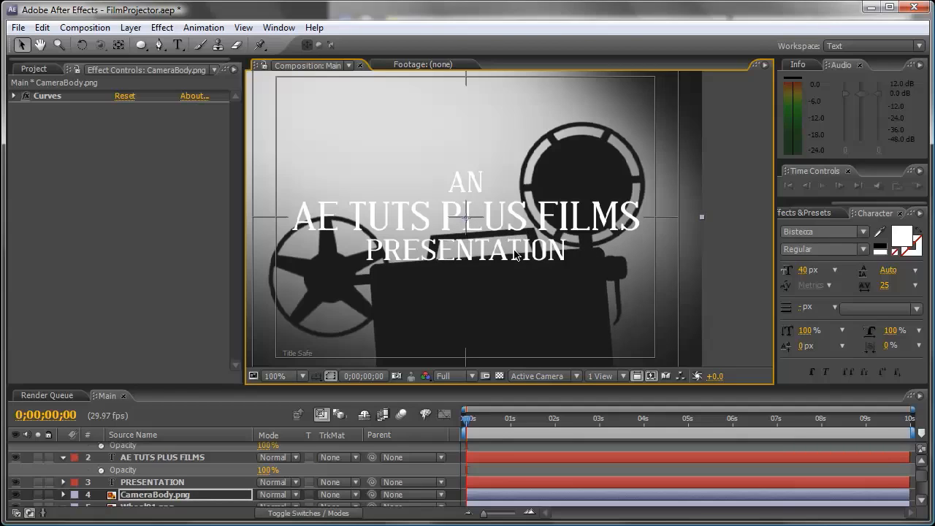
Nudge the "PRESENTATION" layer slightly further down from the title
{"action": "left_click", "coordinate": [161, 484]}
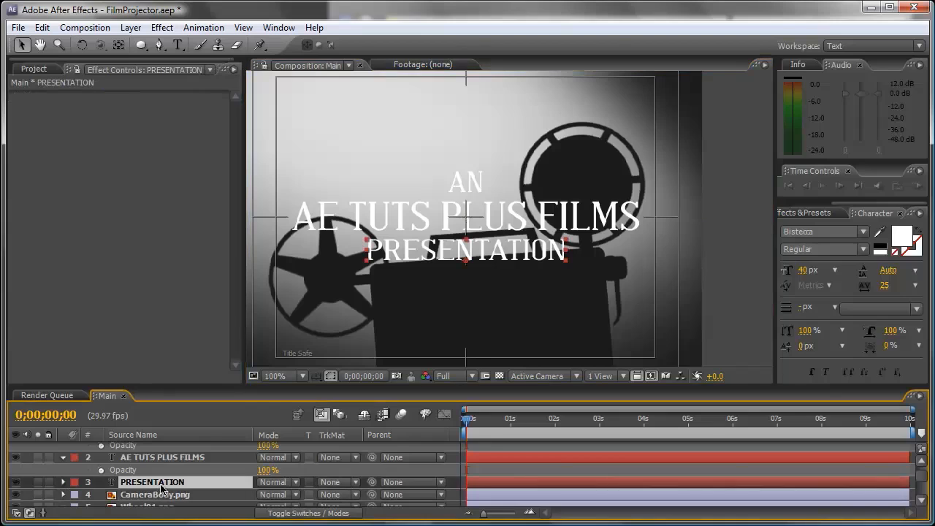
{"action": "key", "text": "Return"}
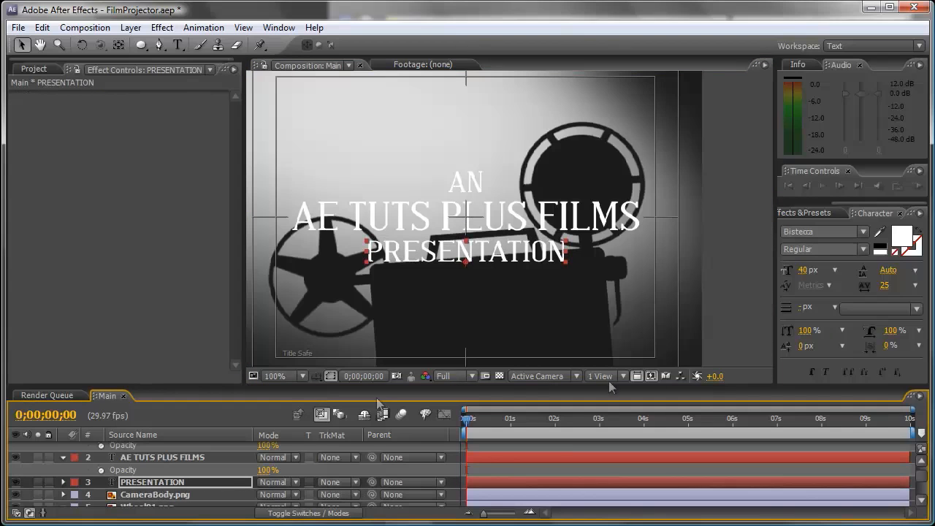
{"action": "left_click", "coordinate": [719, 302]}
Pre-compose the "AN", "AE TUTS PLUS FILMS" and "PRESENTATION" text layers into a new composition named "Font"
{"action": "key", "text": "space"}
{"action": "left_click_drag", "start_coordinate": [166, 479], "coordinate": [164, 496]}
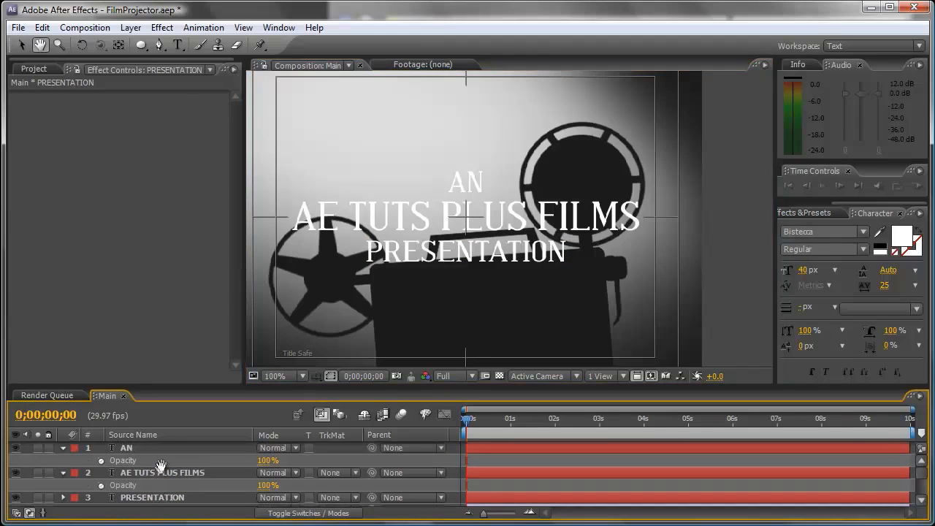
{"action": "left_click", "coordinate": [131, 452]}
{"action": "left_click_drag", "start_coordinate": [134, 469], "coordinate": [133, 465]}
{"action": "left_click", "coordinate": [135, 480], "text": "shift"}
{"action": "left_click_drag", "start_coordinate": [182, 386], "coordinate": [182, 308]}
{"action": "left_click", "coordinate": [131, 32]}
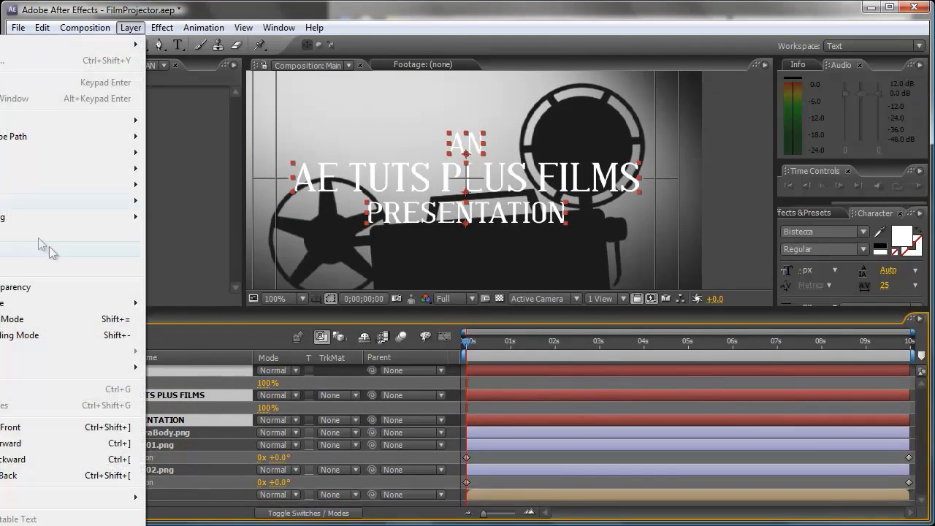
{"action": "left_click", "coordinate": [73, 525]}
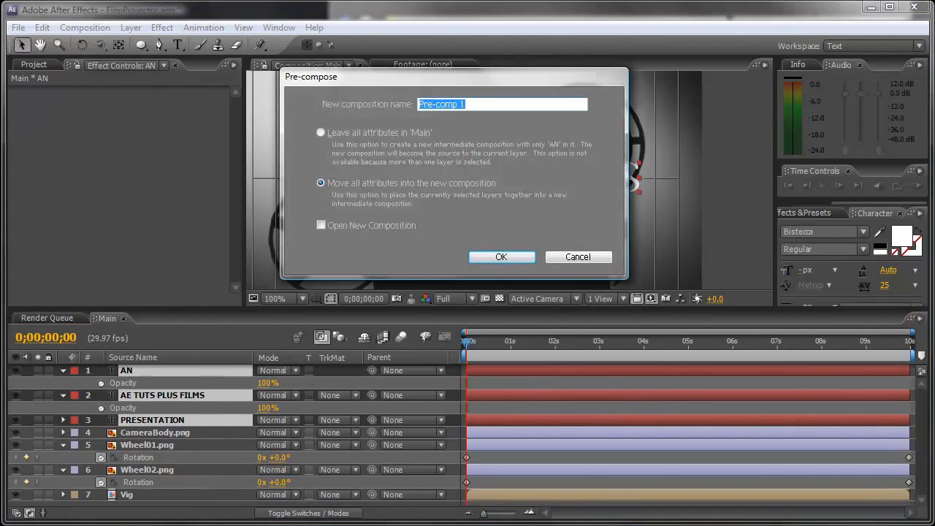
{"action": "type", "text": "Font"}
{"action": "key", "text": "Return"}
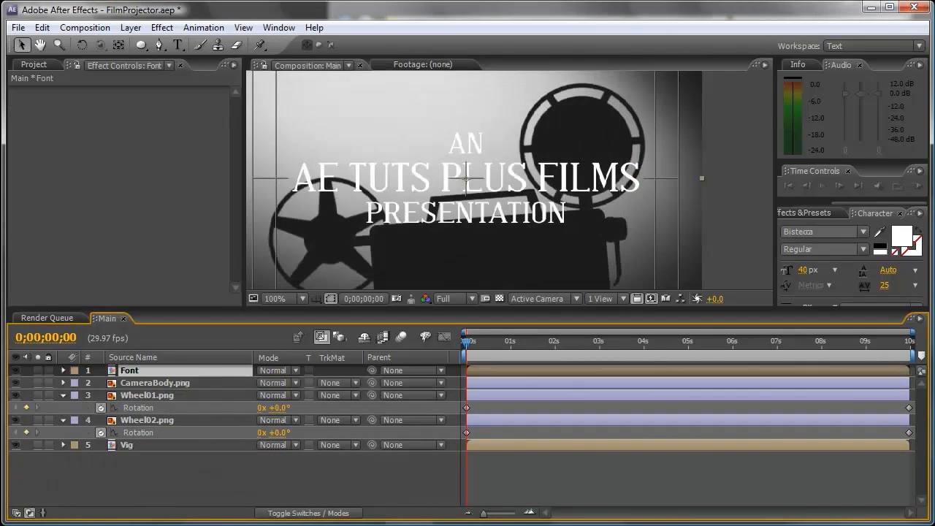
Show layer names instead of source names and rename the "Font" layer to "Font01"
{"action": "left_click", "coordinate": [133, 357]}
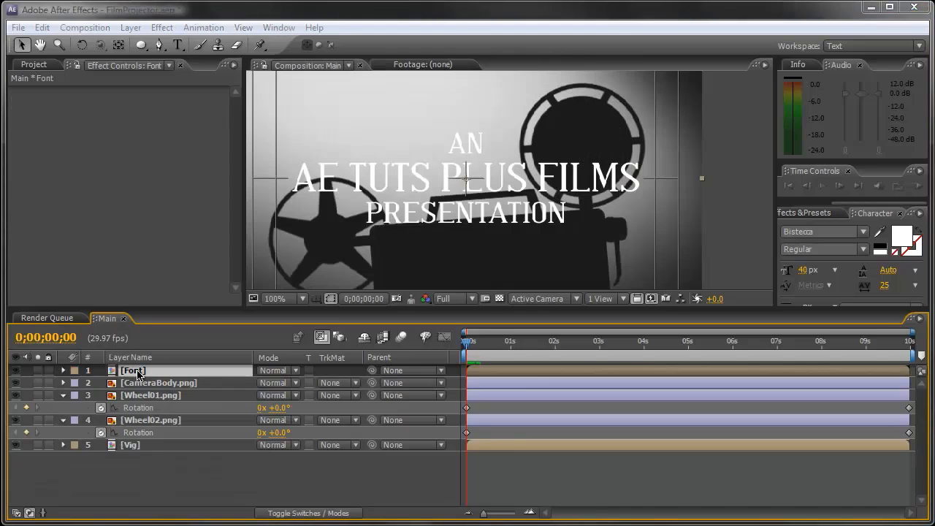
{"action": "left_click", "coordinate": [136, 373]}
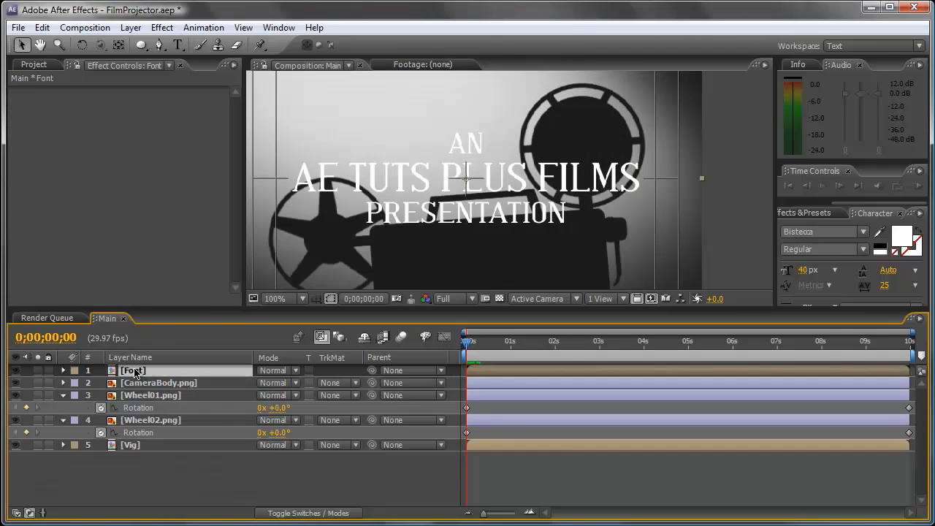
{"action": "key", "text": "Return"}
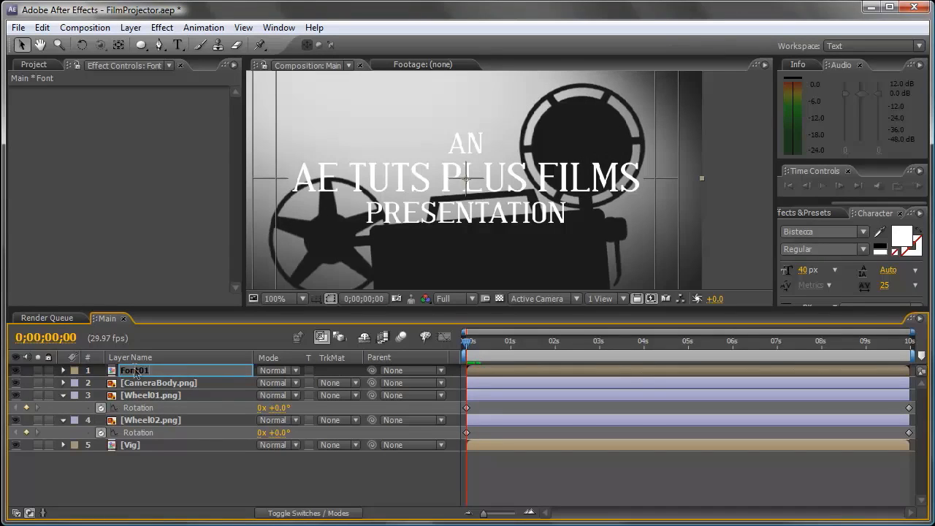
{"action": "type", "text": "Font01"}
{"action": "key", "text": "Return"}
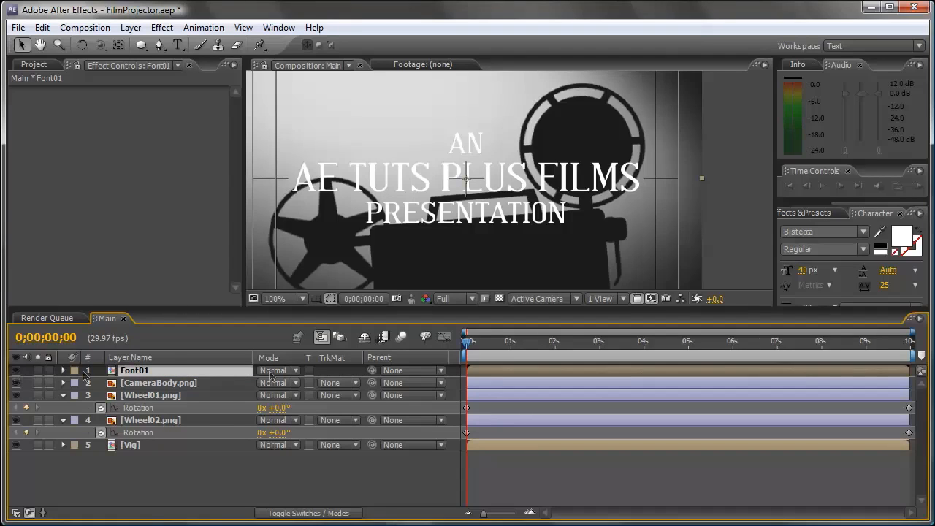
{"action": "left_click_drag", "start_coordinate": [461, 347], "coordinate": [479, 344]}
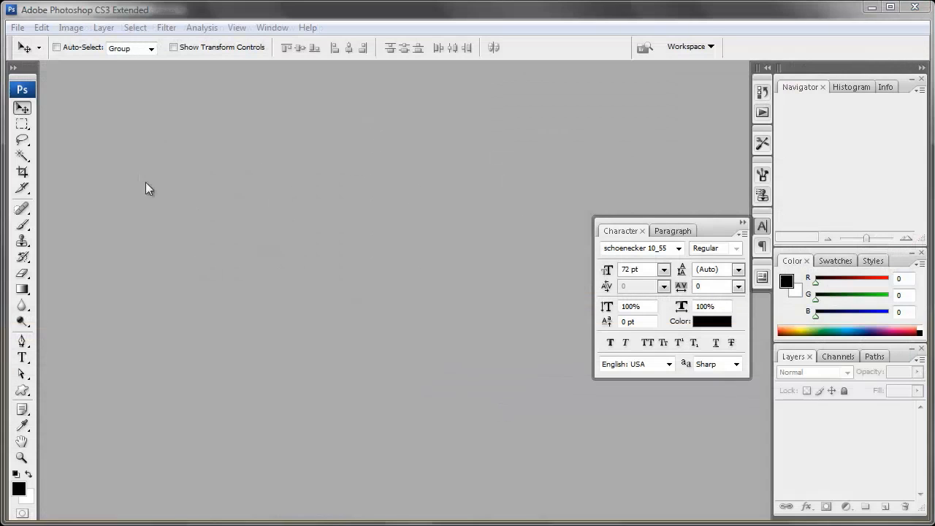
Switch to Photoshop, create a 720 x 480 NTSC DV document with a white background, and hide the grid and guides
{"action": "left_click", "coordinate": [17, 27]}
{"action": "left_click", "coordinate": [25, 42]}
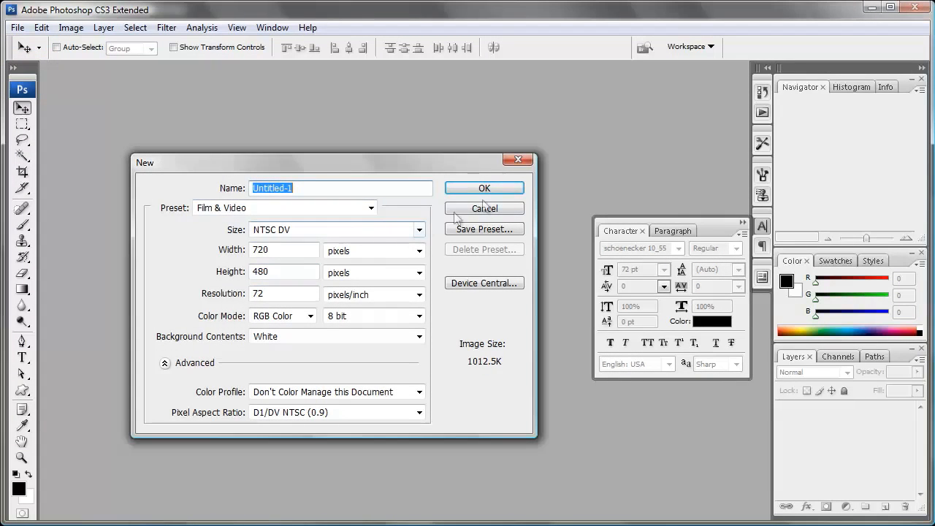
{"action": "left_click", "coordinate": [506, 191]}
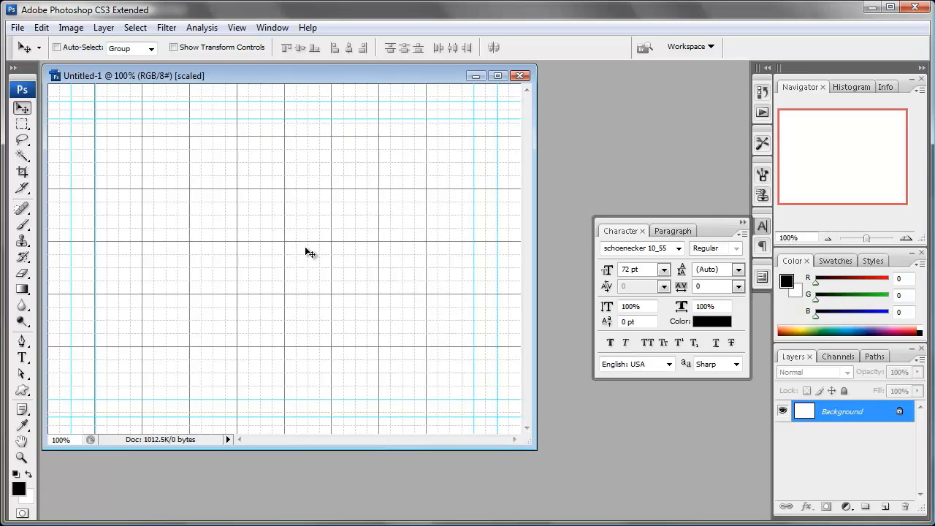
{"action": "key", "text": "ctrl+h"}
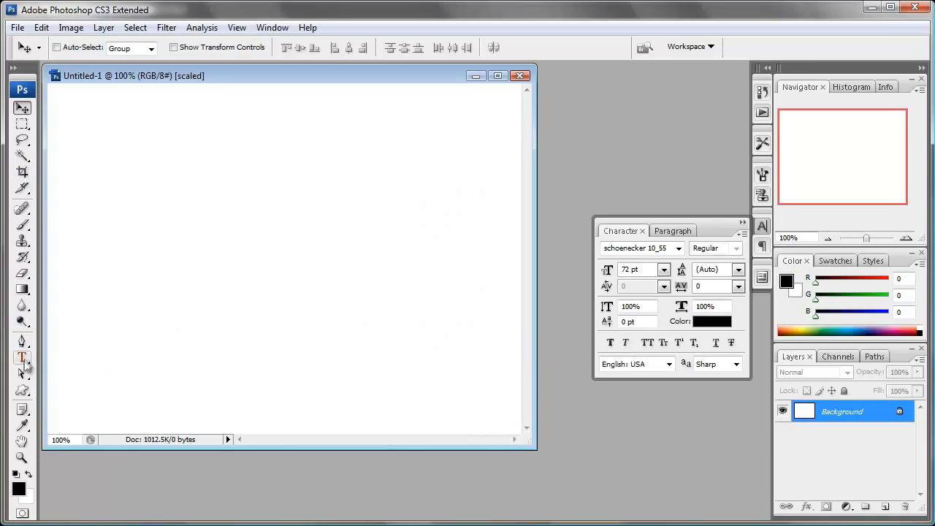
Add the text "PROJECTOR" near the middle of the canvas in Bebas Neue at 72 pt
{"action": "left_click", "coordinate": [22, 357]}
{"action": "left_click", "coordinate": [268, 260]}
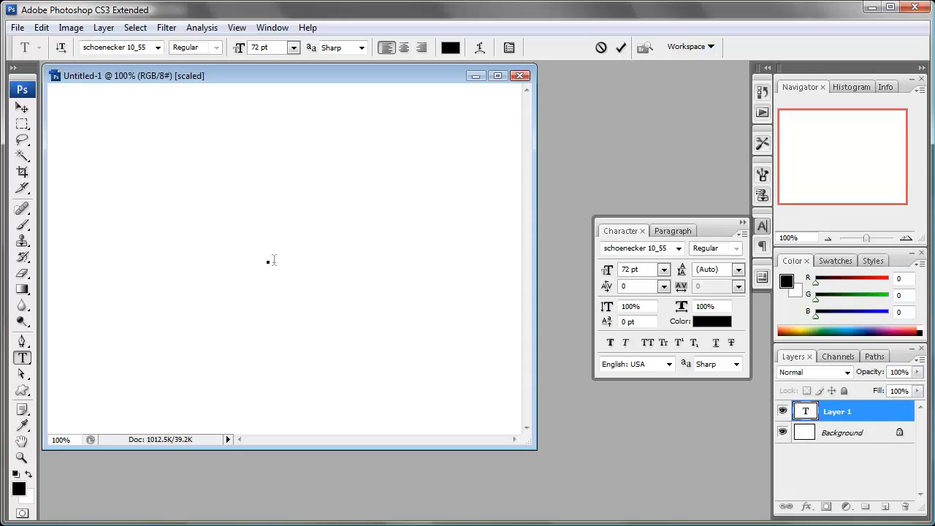
{"action": "left_click", "coordinate": [140, 48]}
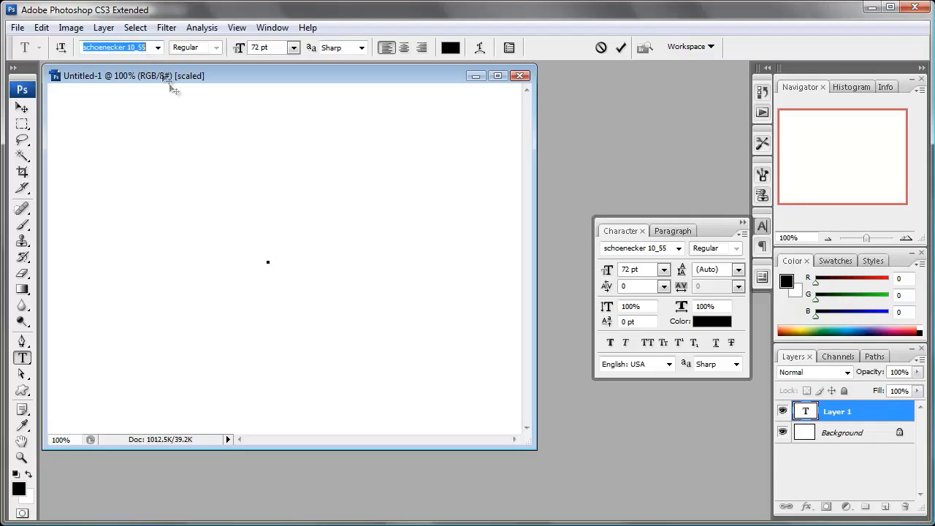
{"action": "type", "text": "Bebas Neue"}
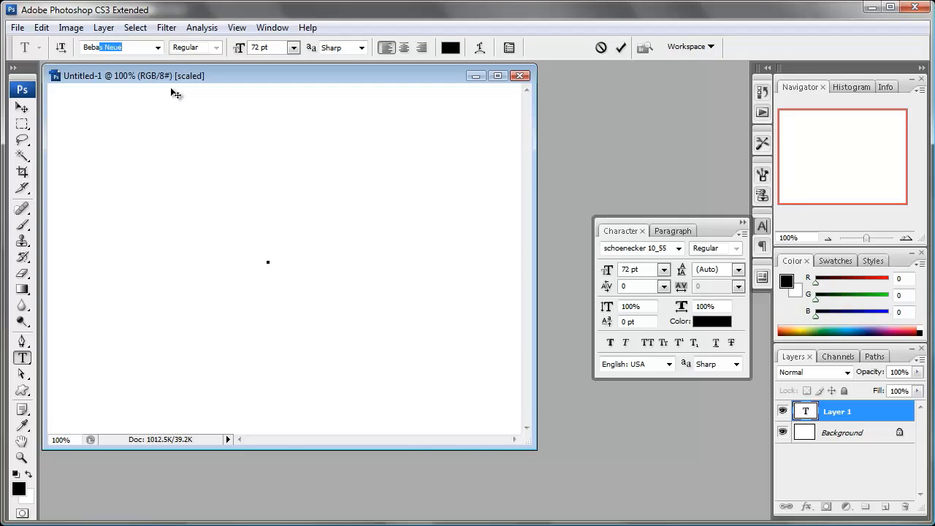
{"action": "key", "text": "Return"}
{"action": "key", "text": "Tab"}
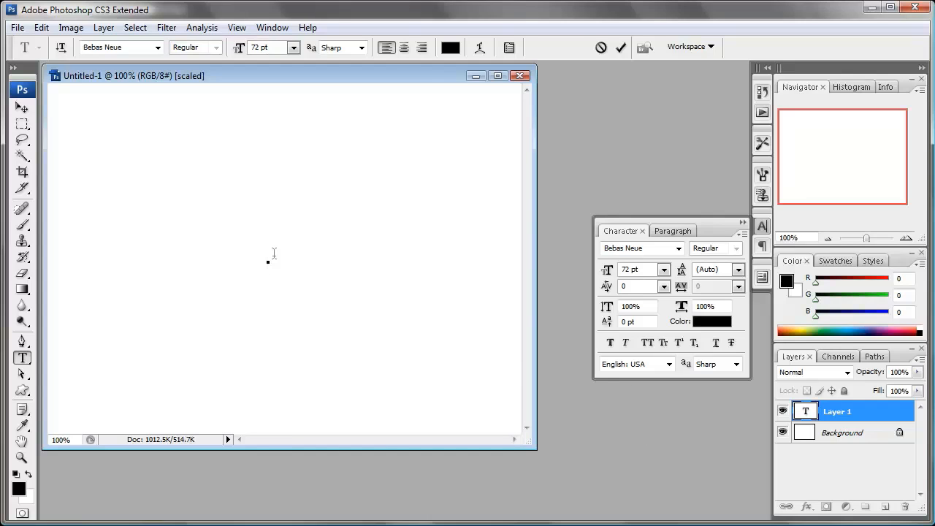
{"action": "type", "text": "PR"}
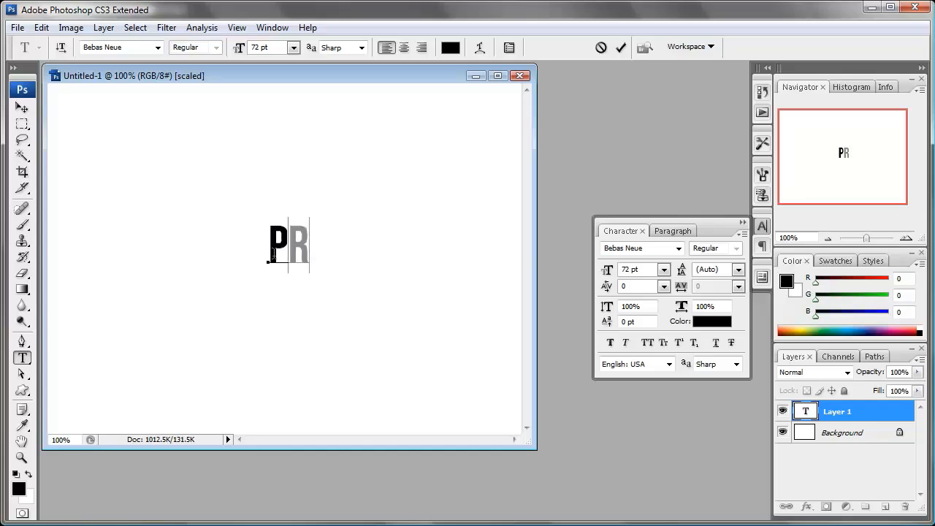
{"action": "type", "text": "OJECTOR"}
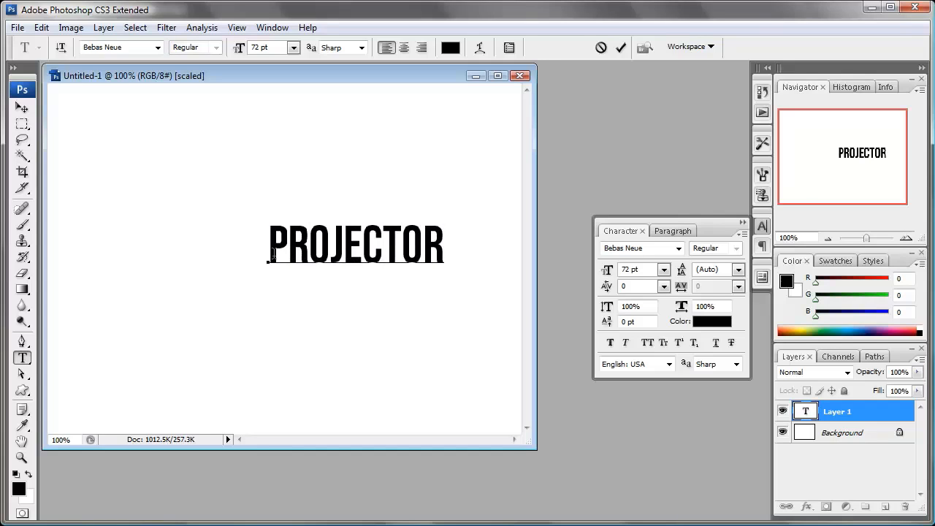
Set the tracking of the whole "PROJECTOR" text to -100
{"action": "double_click", "coordinate": [454, 234]}
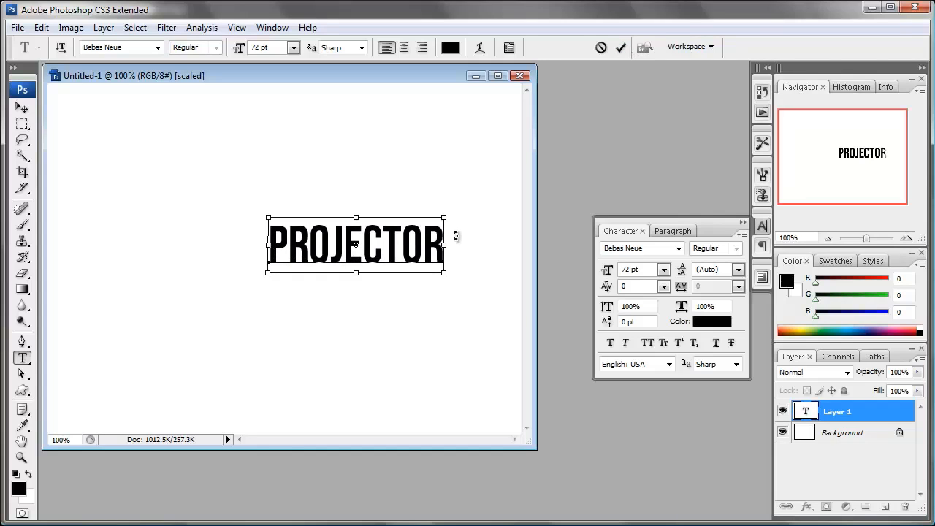
{"action": "left_click", "coordinate": [739, 287]}
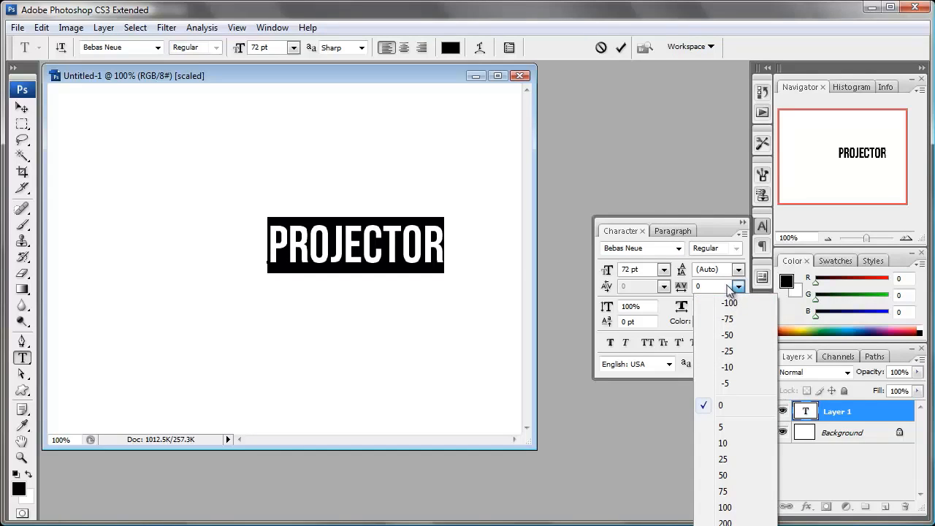
{"action": "left_click", "coordinate": [730, 302]}
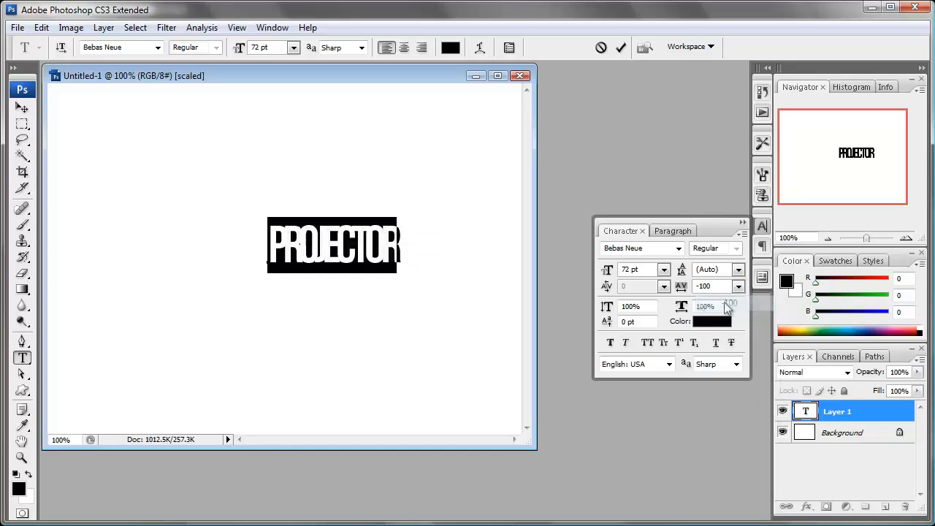
{"action": "left_click", "coordinate": [620, 48]}
Scale the "PROJECTOR" text up to about 179 pt with Free Transform
{"action": "key", "text": "ctrl+t"}
{"action": "left_click_drag", "start_coordinate": [263, 212], "coordinate": [166, 188]}
{"action": "left_click_drag", "start_coordinate": [399, 272], "coordinate": [446, 291]}
{"action": "left_click_drag", "start_coordinate": [160, 171], "coordinate": [116, 153]}
{"action": "left_click", "coordinate": [619, 47]}
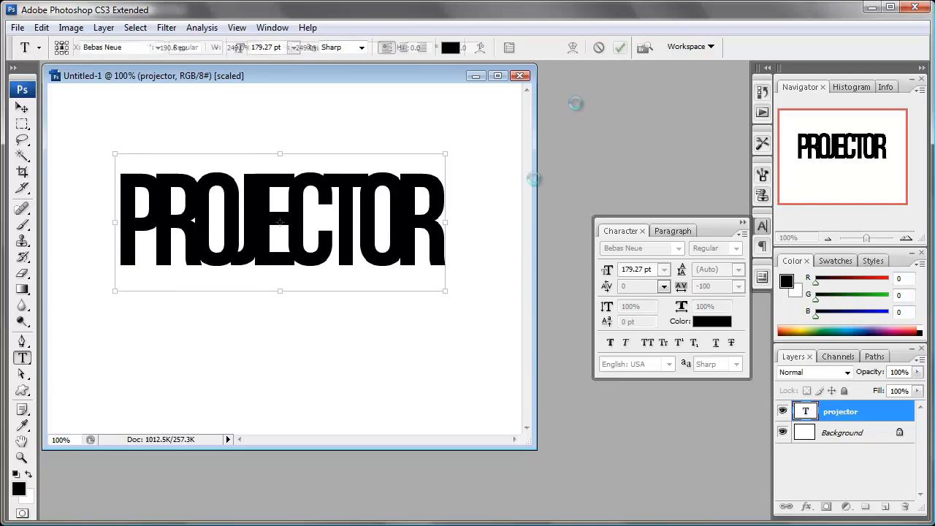
Move the "PROJECTOR" text to the middle of the canvas and enlarge the document window to fit the whole canvas
{"action": "key", "text": "v"}
{"action": "key", "text": "f"}
{"action": "left_click_drag", "start_coordinate": [289, 274], "coordinate": [289, 273]}
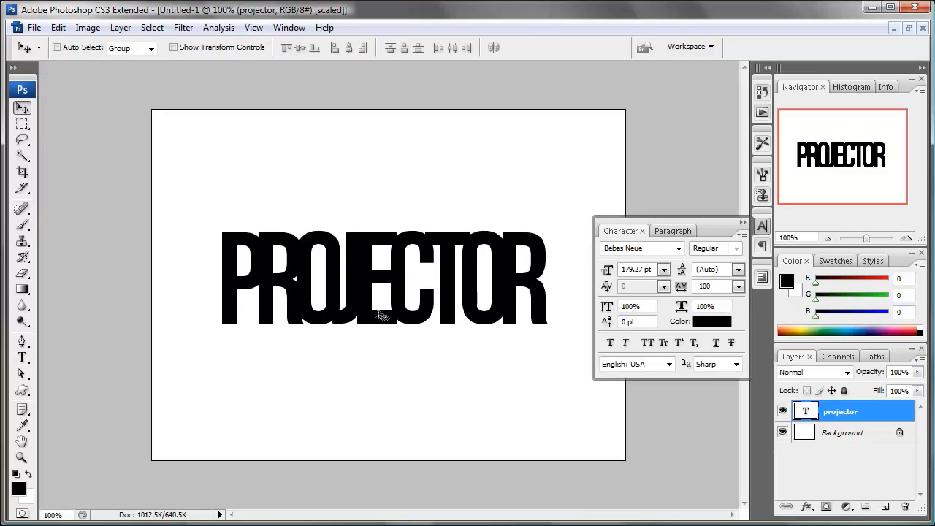
{"action": "key", "text": "f"}
{"action": "key", "text": "f"}
{"action": "key", "text": "f"}
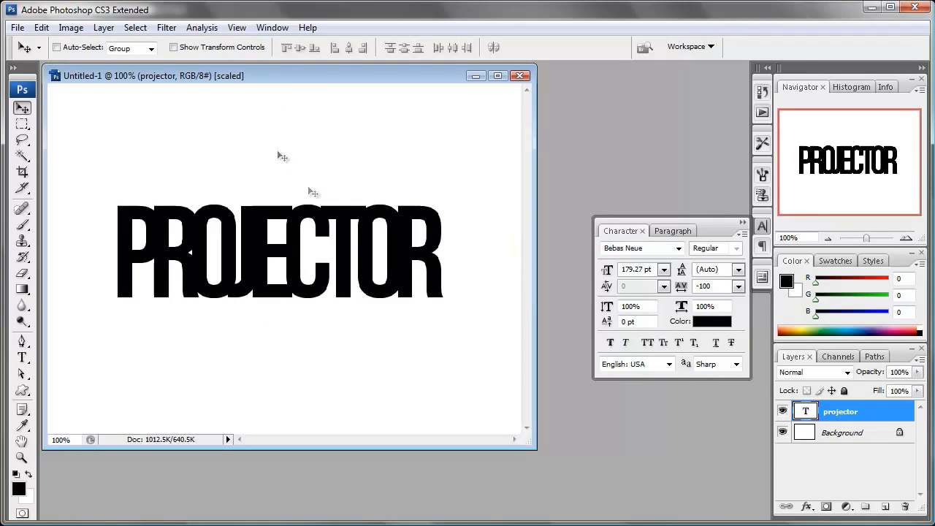
{"action": "left_click_drag", "start_coordinate": [529, 447], "coordinate": [543, 463]}
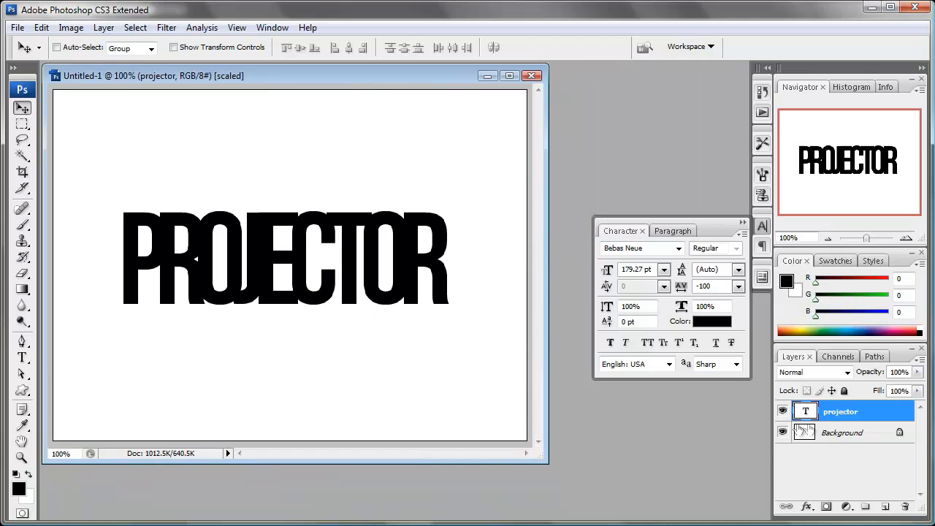
Duplicate the "projector" text layer and delete every letter of the copy except the "P"
{"action": "left_click_drag", "start_coordinate": [844, 413], "coordinate": [885, 506]}
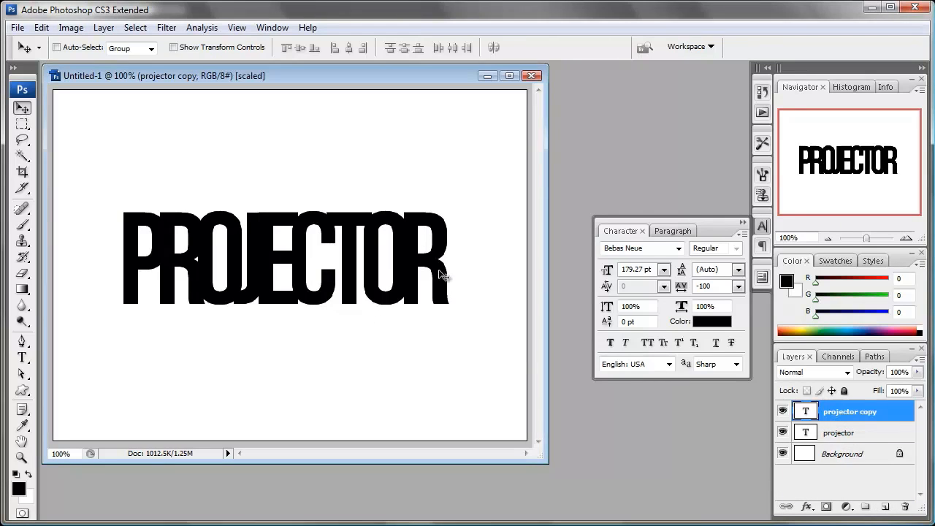
{"action": "key", "text": "t"}
{"action": "left_click_drag", "start_coordinate": [440, 272], "coordinate": [365, 256]}
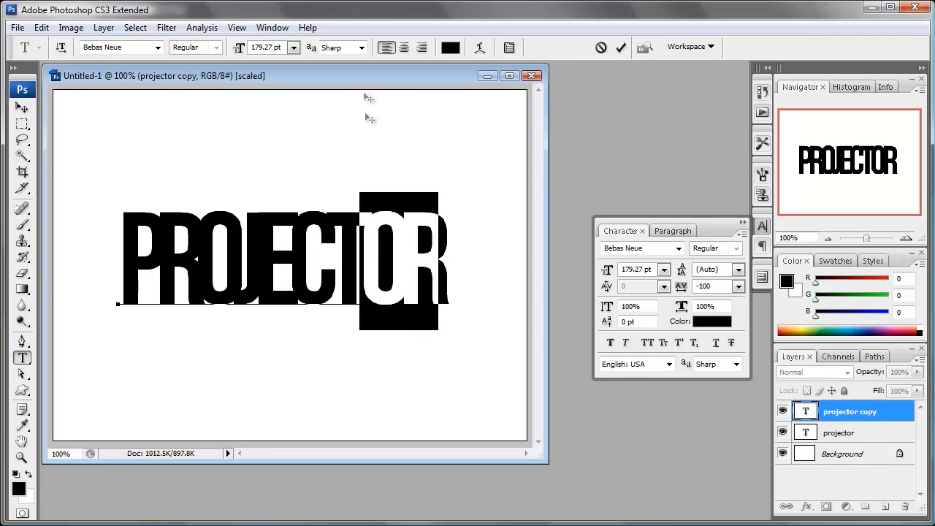
{"action": "key", "text": "Left"}
{"action": "key", "text": "Left"}
{"action": "key", "text": "Left"}
{"action": "key", "text": "Left"}
{"action": "key", "text": "Left"}
{"action": "key", "text": "Left"}
{"action": "key", "text": "Left"}
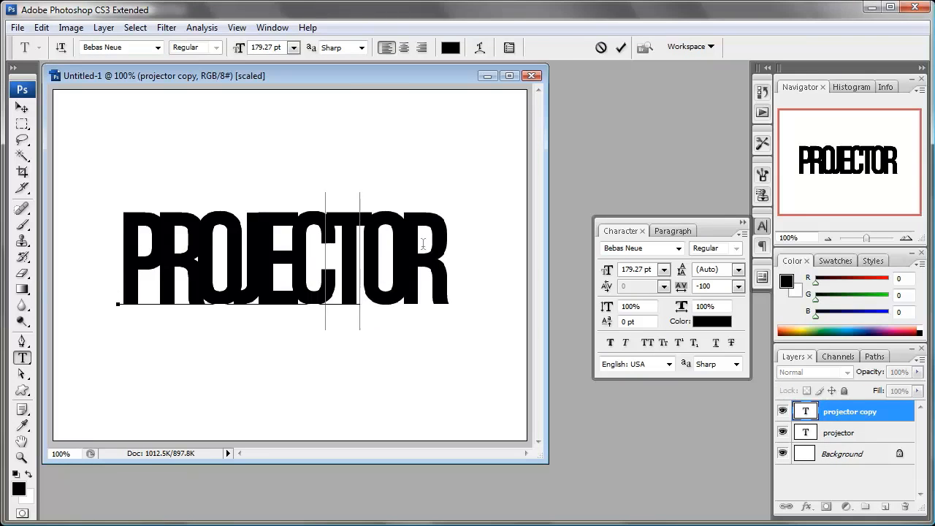
{"action": "left_click", "coordinate": [620, 47]}
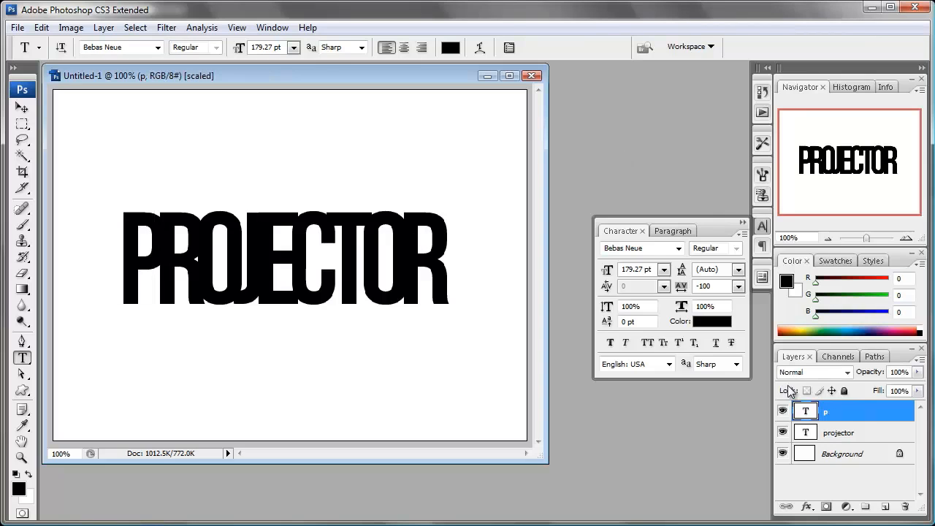
Color the separate "P" letter white and hide the Background layer
{"action": "left_click", "coordinate": [29, 474]}
{"action": "double_click", "coordinate": [113, 282]}
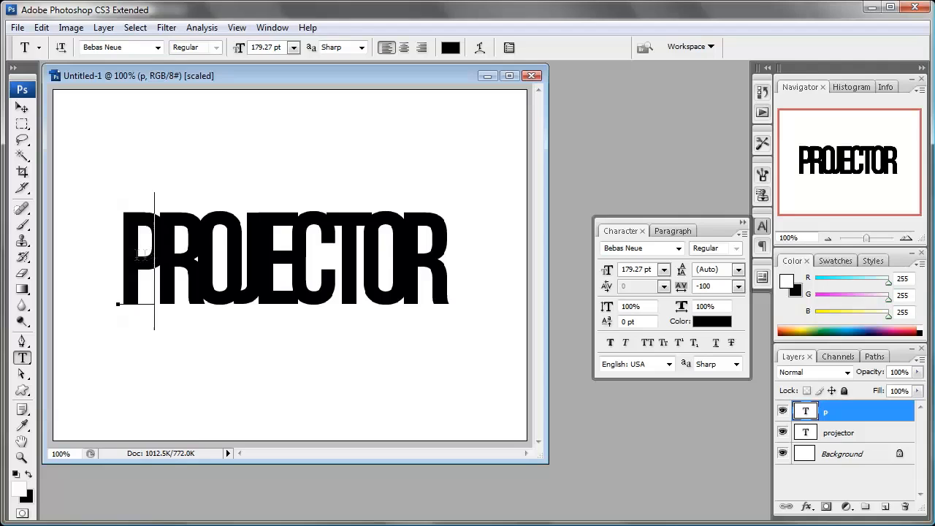
{"action": "left_click", "coordinate": [29, 475]}
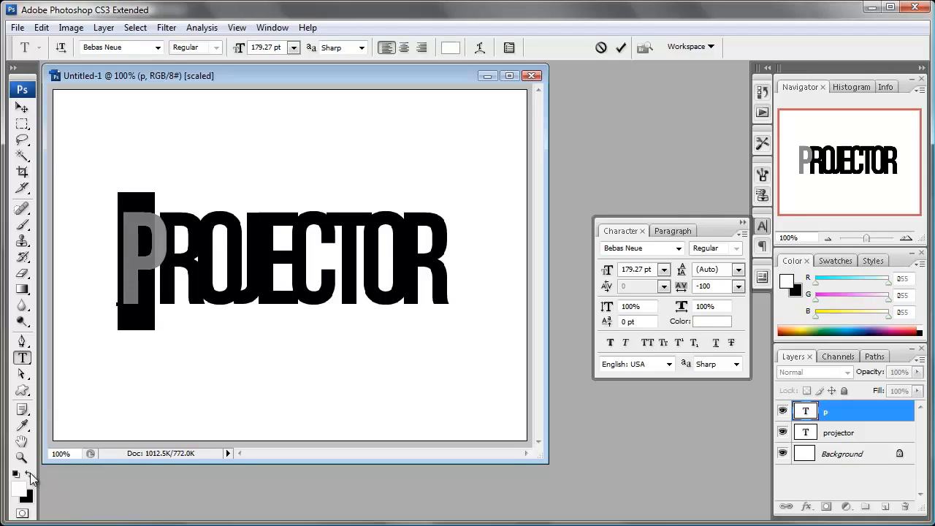
{"action": "left_click", "coordinate": [621, 47]}
{"action": "left_click", "coordinate": [783, 454]}
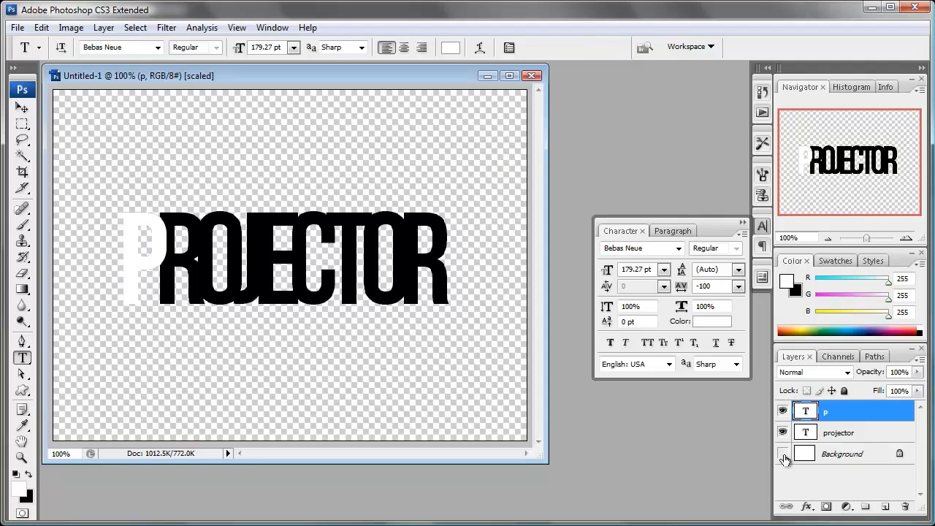
Duplicate the "p" layer and replace the copy's letter with "r"
{"action": "left_click", "coordinate": [842, 434], "text": "shift"}
{"action": "left_click", "coordinate": [828, 417]}
{"action": "left_click_drag", "start_coordinate": [842, 416], "coordinate": [885, 506]}
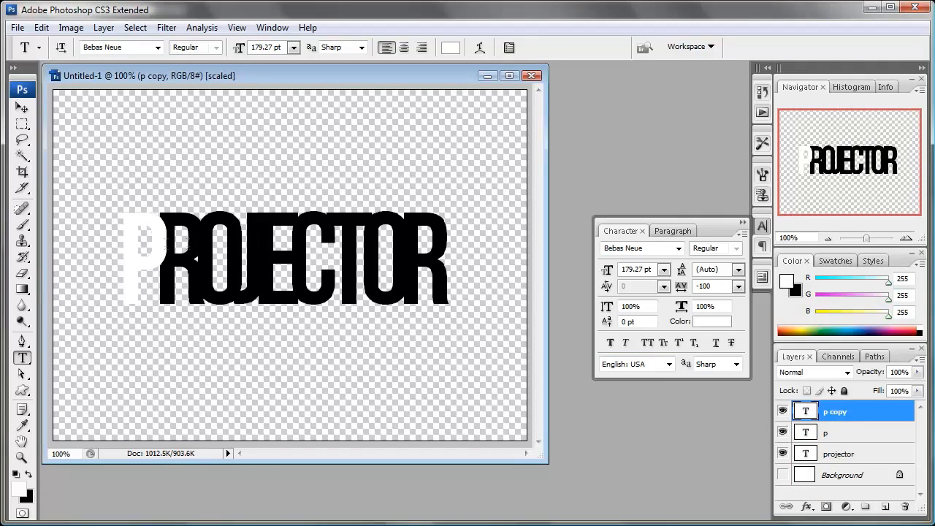
{"action": "left_click_drag", "start_coordinate": [158, 243], "coordinate": [126, 245]}
{"action": "type", "text": "r"}
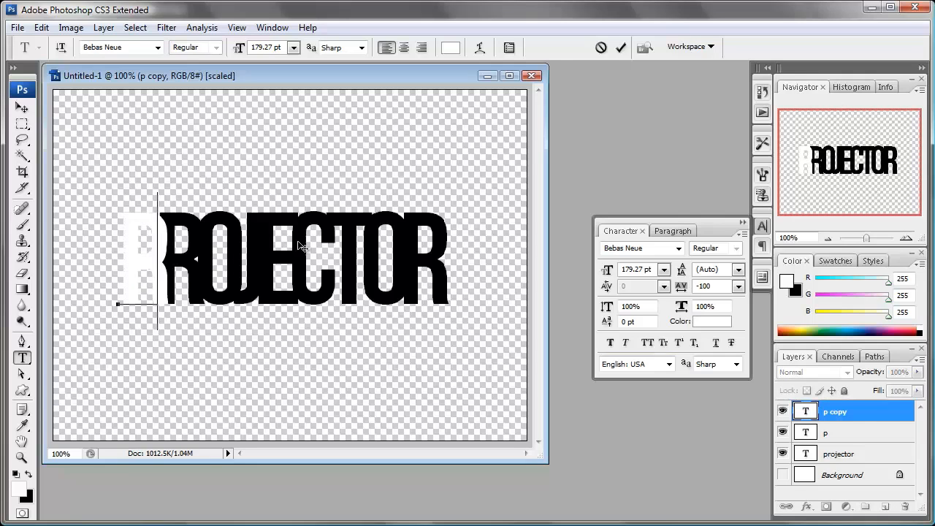
{"action": "left_click", "coordinate": [621, 48]}
{"action": "key", "text": "v"}
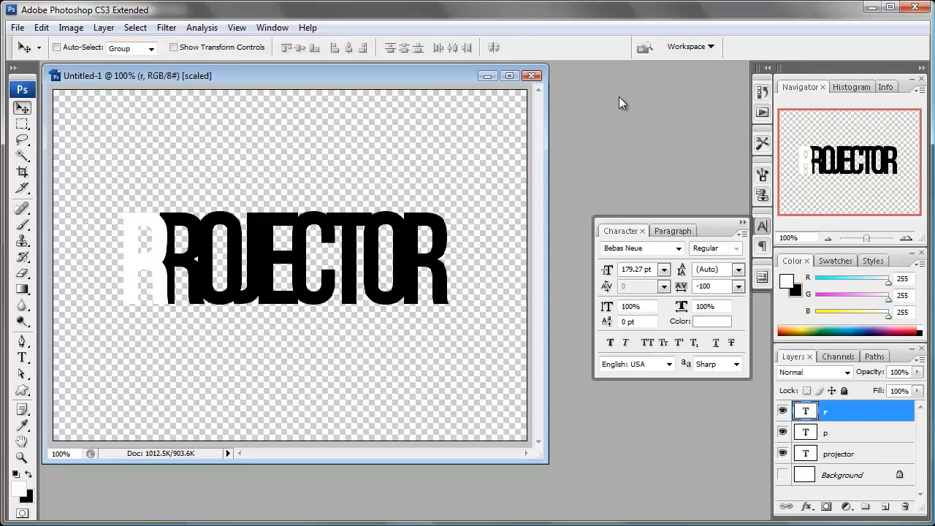
Shift the separate white "R" sideways until it covers the R of the black "PROJECTOR" title
{"action": "key", "text": "shift+Right"}
{"action": "key", "text": "shift+Right"}
{"action": "key", "text": "shift+Right"}
{"action": "key", "text": "shift+Right"}
{"action": "key", "text": "shift+Right"}
{"action": "key", "text": "shift+Right"}
{"action": "key", "text": "shift+Right"}
{"action": "key", "text": "shift+Right"}
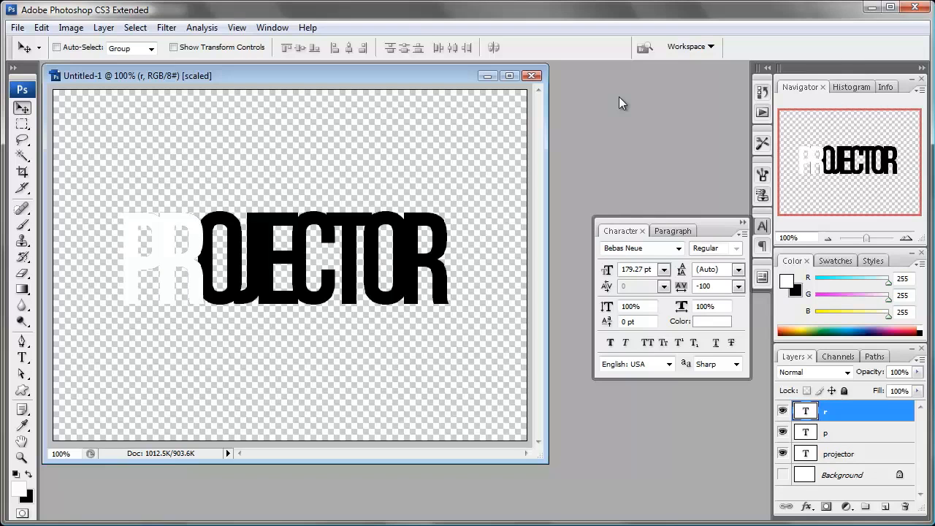
Duplicate the "r" layer, change the copy's letter to "o", and move it over the first O of the title
{"action": "left_click_drag", "start_coordinate": [858, 418], "coordinate": [886, 506]}
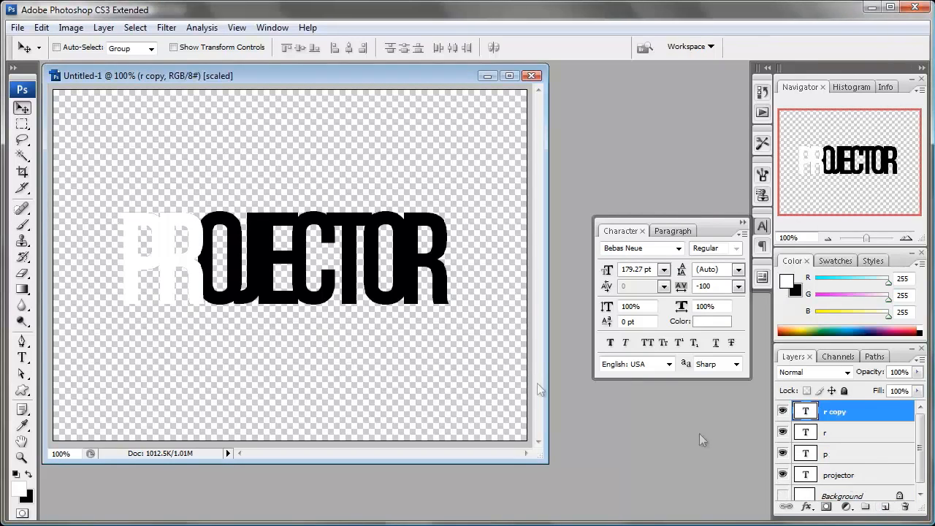
{"action": "key", "text": "t"}
{"action": "double_click", "coordinate": [173, 256]}
{"action": "type", "text": "o"}
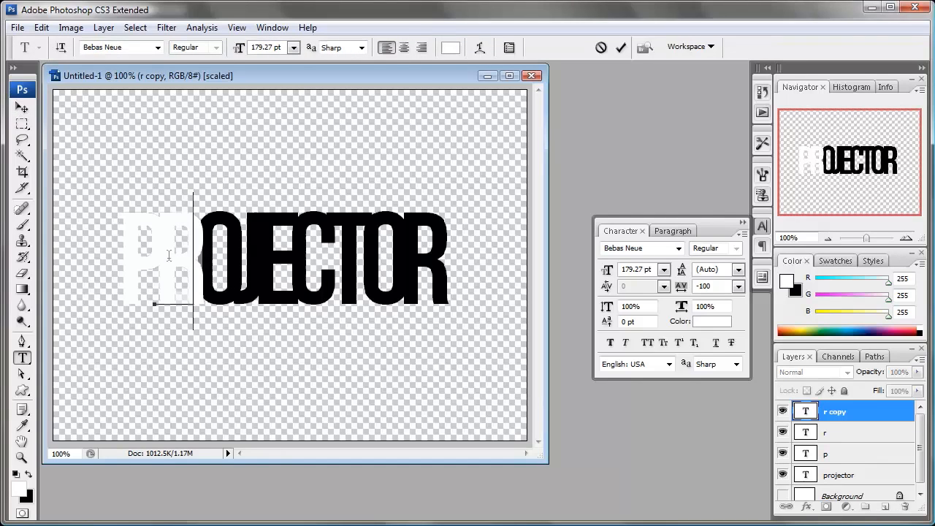
{"action": "left_click", "coordinate": [621, 46]}
{"action": "key", "text": "v"}
{"action": "left_click_drag", "start_coordinate": [192, 282], "coordinate": [234, 282]}
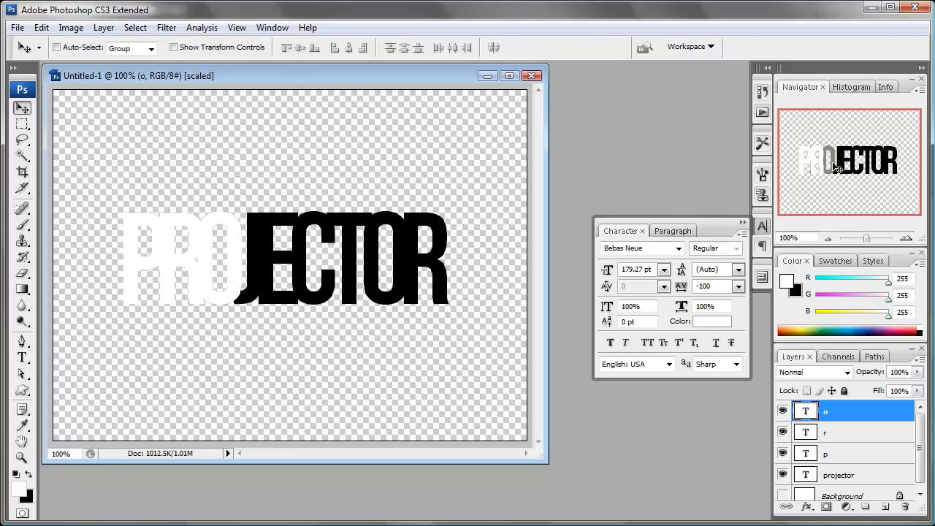
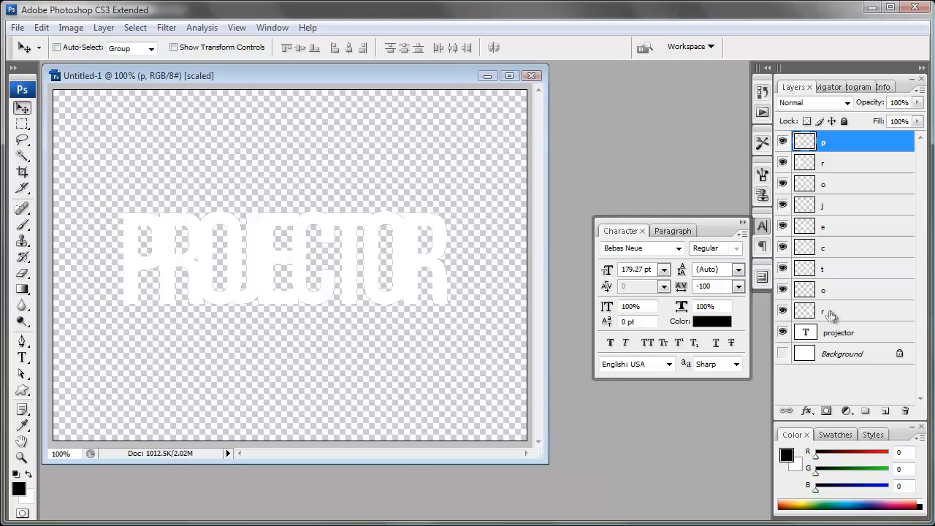
{"action": "left_click", "coordinate": [836, 312], "text": "shift"}
{"action": "right_click", "coordinate": [842, 228]}
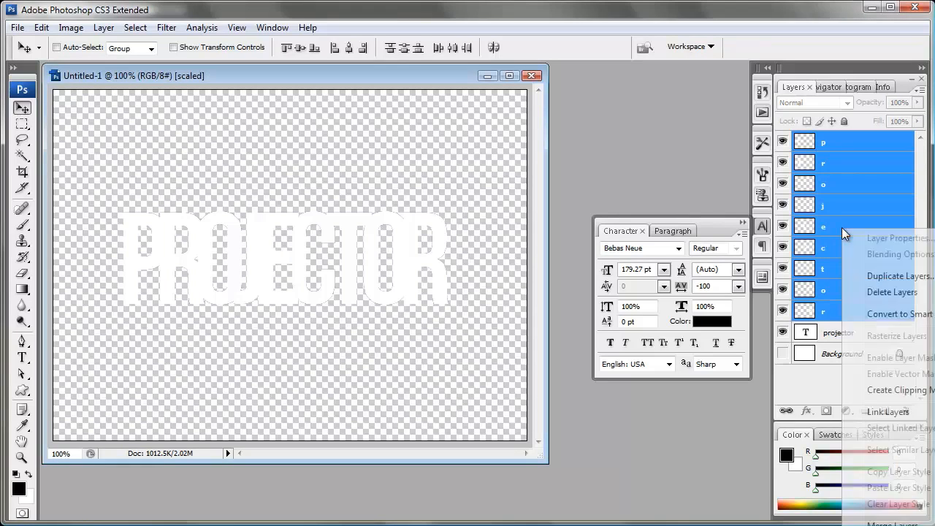
{"action": "left_click", "coordinate": [799, 212]}
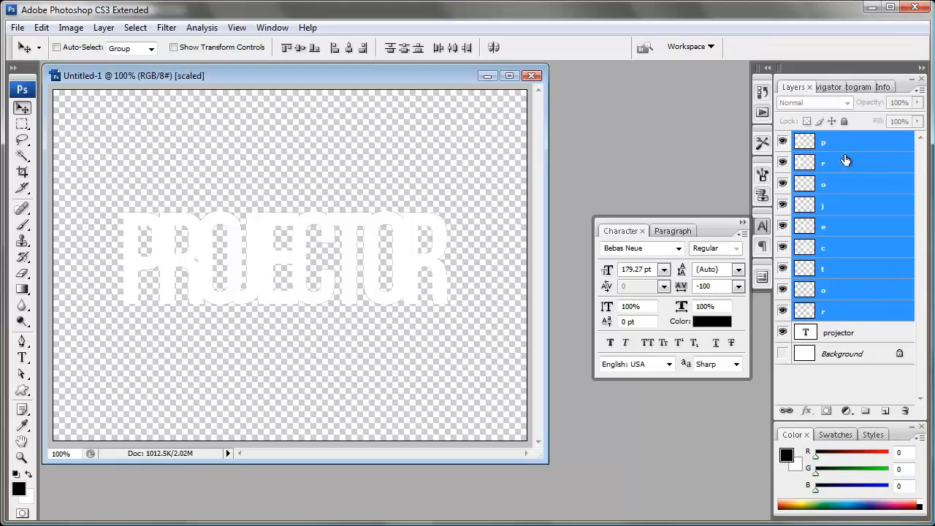
{"action": "left_click", "coordinate": [844, 159]}
{"action": "left_click", "coordinate": [843, 225]}
{"action": "left_click", "coordinate": [830, 146]}
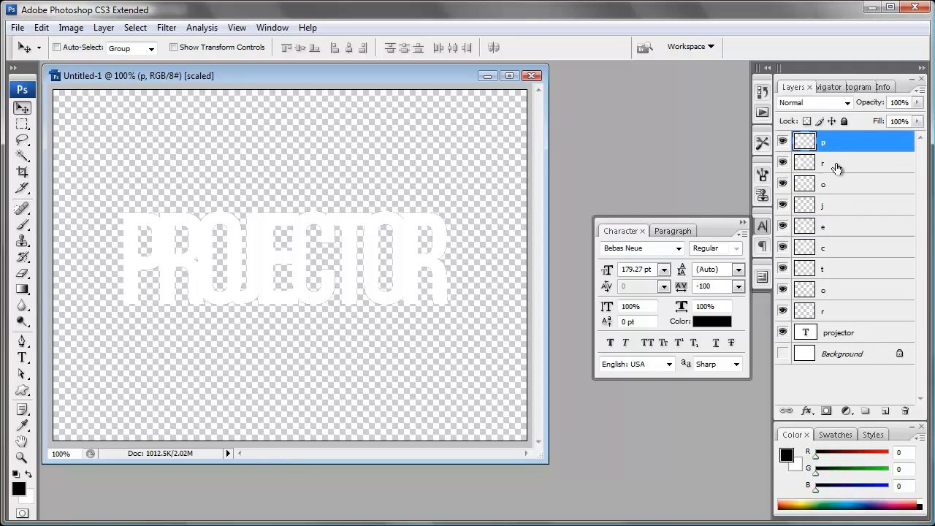
Load the R's outline as a selection and darken the overlapping part of the "p" layer with Hue/Saturation
{"action": "left_click", "coordinate": [836, 165]}
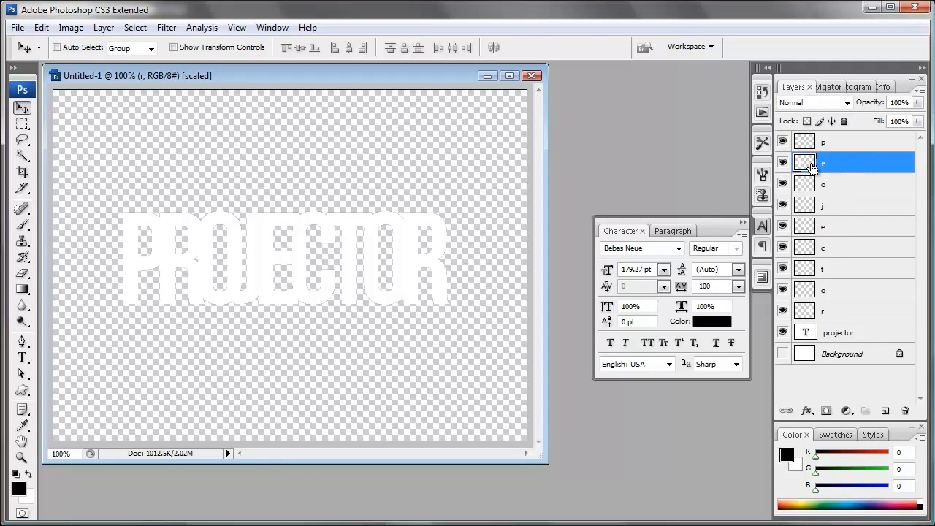
{"action": "left_click", "coordinate": [809, 166], "text": "ctrl"}
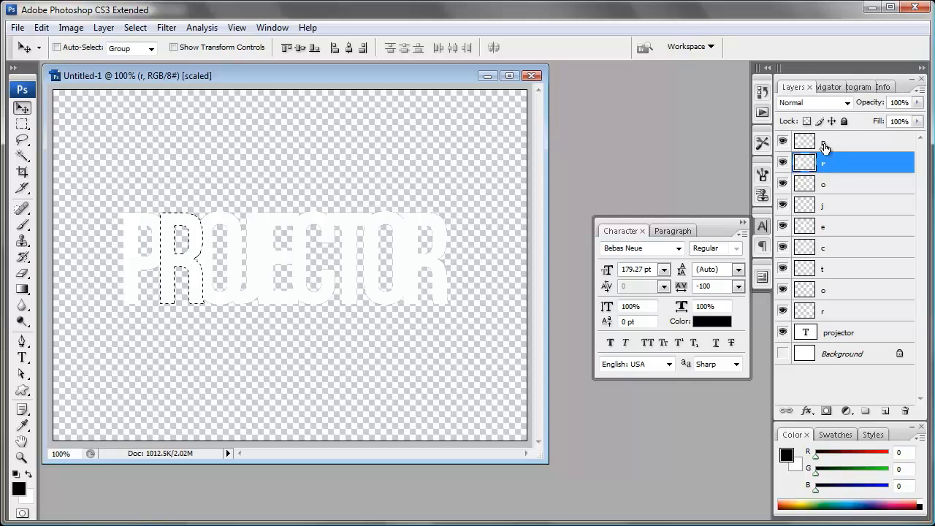
{"action": "left_click", "coordinate": [825, 146]}
{"action": "key", "text": "ctrl+u"}
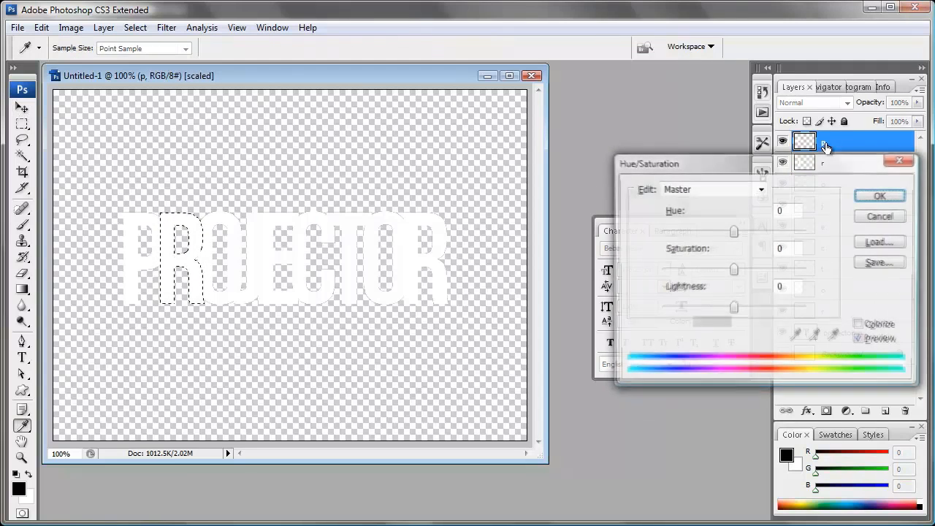
{"action": "left_click_drag", "start_coordinate": [734, 308], "coordinate": [704, 307]}
{"action": "left_click", "coordinate": [879, 197]}
With the first "r" layer active, draw a closed pen path around the gray overlap, curving slightly past the P's edge into the R
{"action": "left_click", "coordinate": [825, 164]}
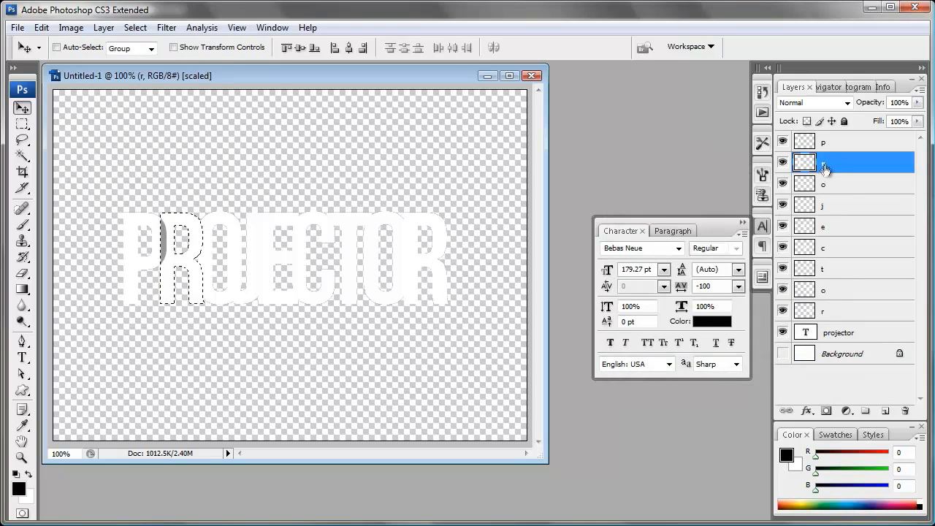
{"action": "key", "text": "ctrl+plus"}
{"action": "key", "text": "ctrl+plus"}
{"action": "left_click_drag", "start_coordinate": [157, 260], "coordinate": [423, 302]}
{"action": "left_click_drag", "start_coordinate": [185, 276], "coordinate": [240, 275]}
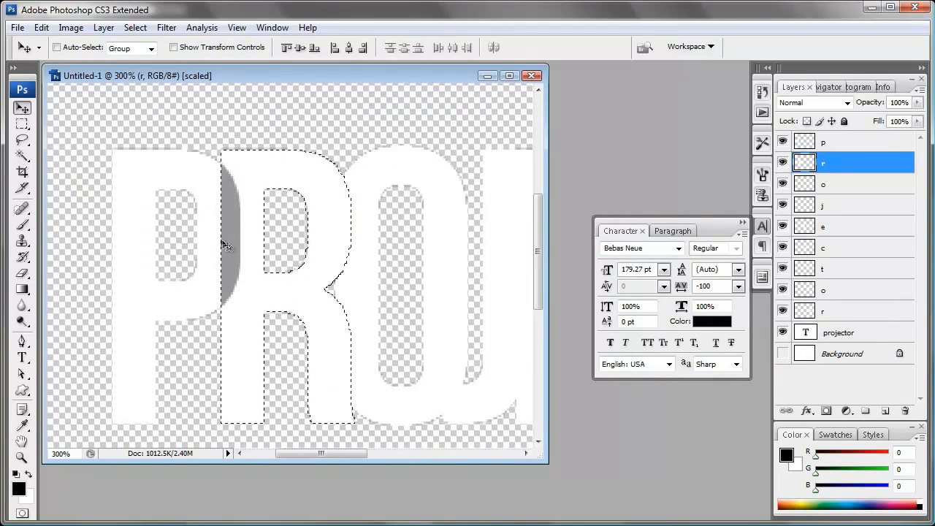
{"action": "key", "text": "p"}
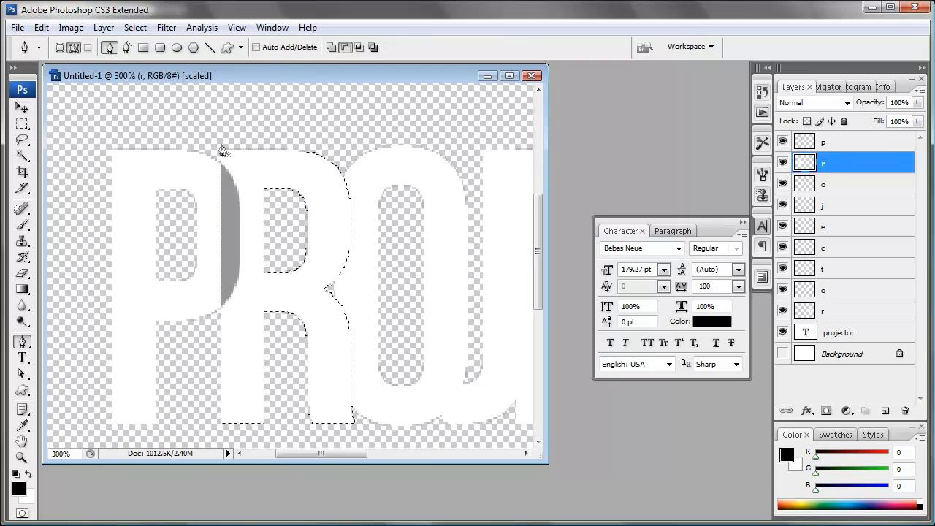
{"action": "left_click_drag", "start_coordinate": [219, 141], "coordinate": [244, 195]}
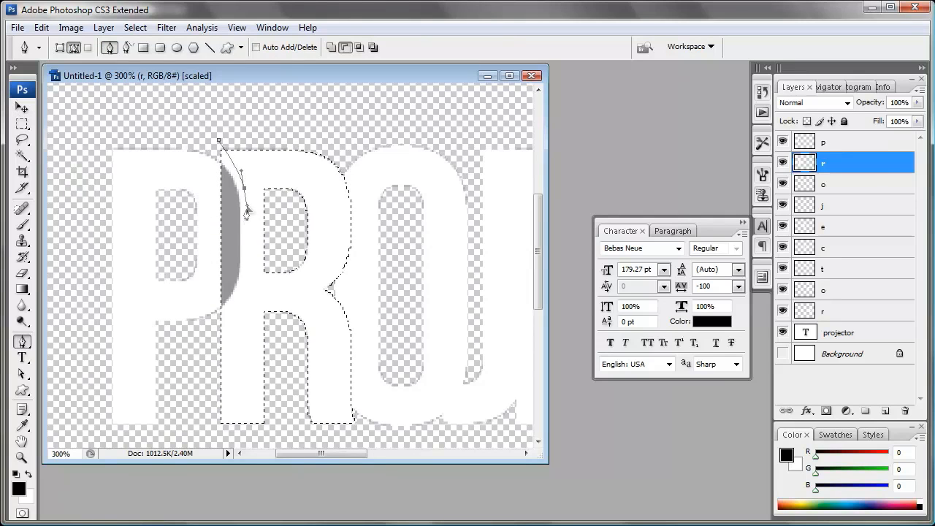
{"action": "left_click_drag", "start_coordinate": [246, 272], "coordinate": [186, 130]}
{"action": "left_click", "coordinate": [218, 144]}
Convert the path to a selection with a 6-pixel feather and Subtract from Selection, paint a soft black shadow on the R, and deselect
{"action": "right_click", "coordinate": [250, 201]}
{"action": "left_click", "coordinate": [272, 268]}
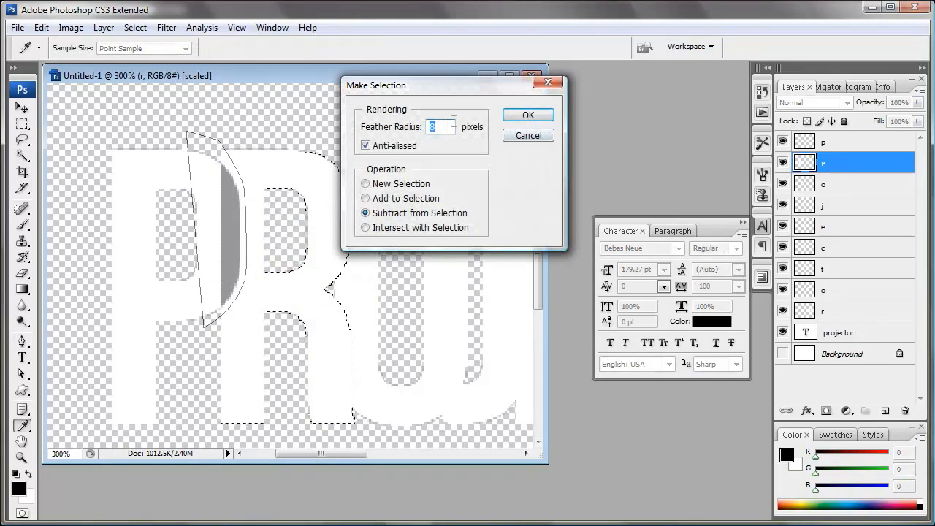
{"action": "type", "text": "6"}
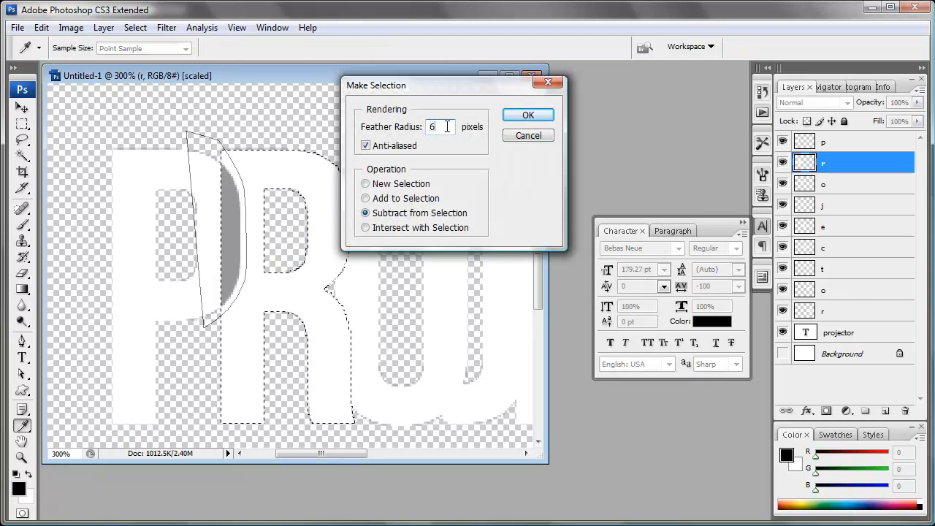
{"action": "key", "text": "Return"}
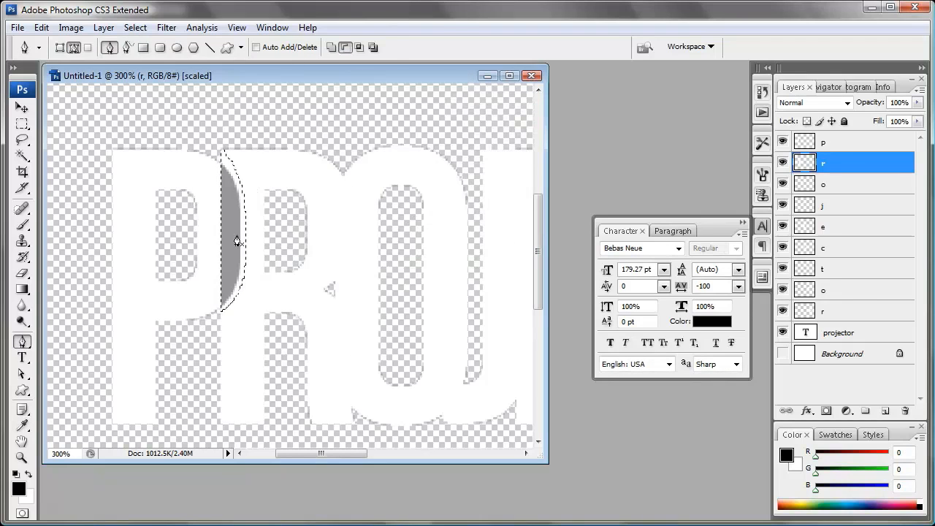
{"action": "key", "text": "b"}
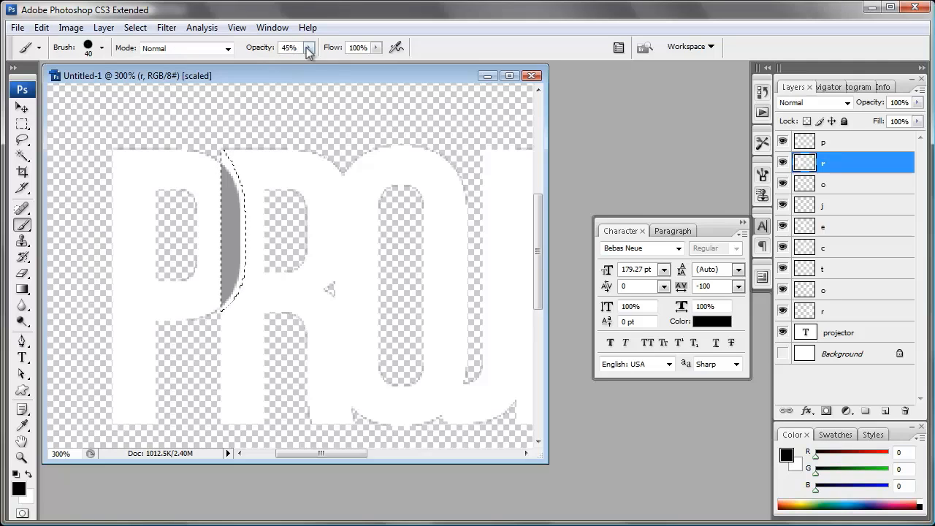
{"action": "mouse_move", "coordinate": [240, 178]}
{"action": "left_mouse_down"}
{"action": "mouse_move", "coordinate": [212, 146]}
{"action": "mouse_move", "coordinate": [234, 209]}
{"action": "mouse_move", "coordinate": [219, 269]}
{"action": "mouse_move", "coordinate": [219, 334]}
{"action": "mouse_move", "coordinate": [214, 198]}
{"action": "mouse_move", "coordinate": [268, 161]}
{"action": "left_mouse_up"}
{"action": "key", "text": "ctrl+d"}
Turn the gray overlap on the "p" layer white by setting its Hue/Saturation lightness to +100
{"action": "left_click", "coordinate": [840, 144]}
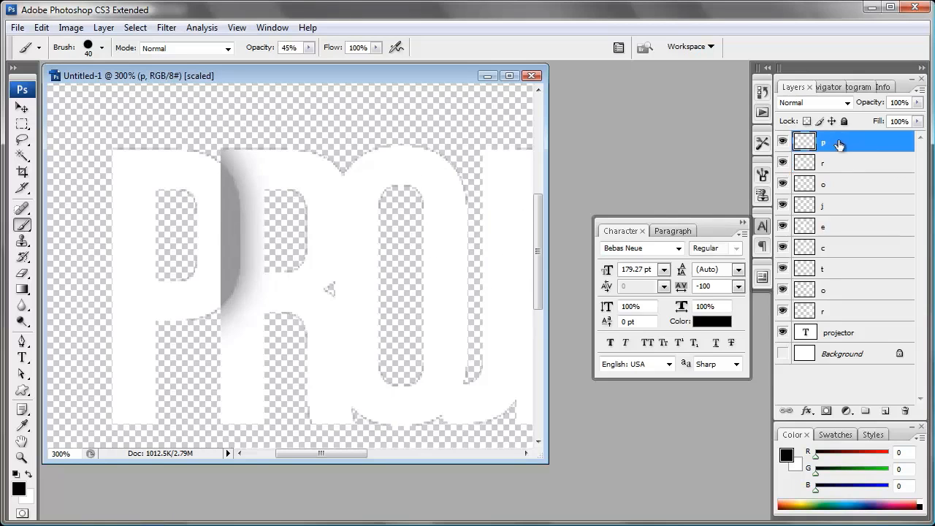
{"action": "key", "text": "ctrl+u"}
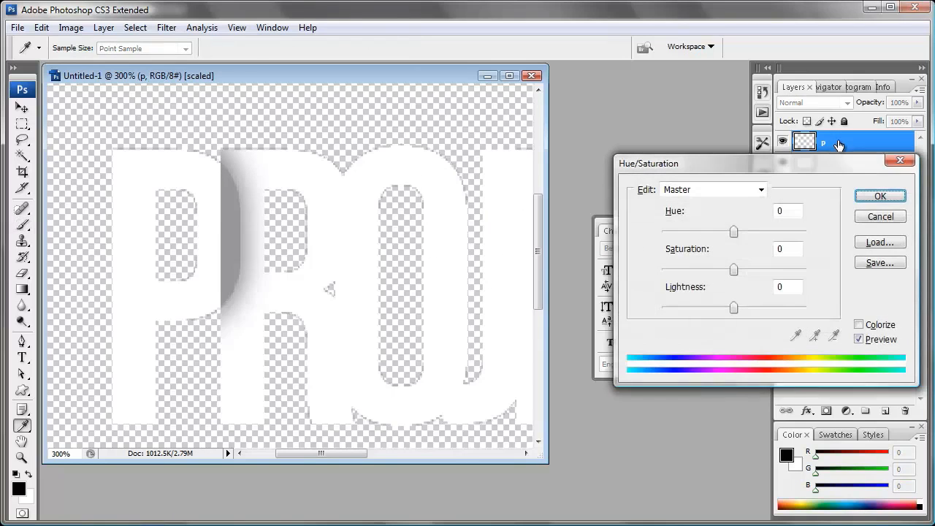
{"action": "left_click_drag", "start_coordinate": [737, 307], "coordinate": [877, 313]}
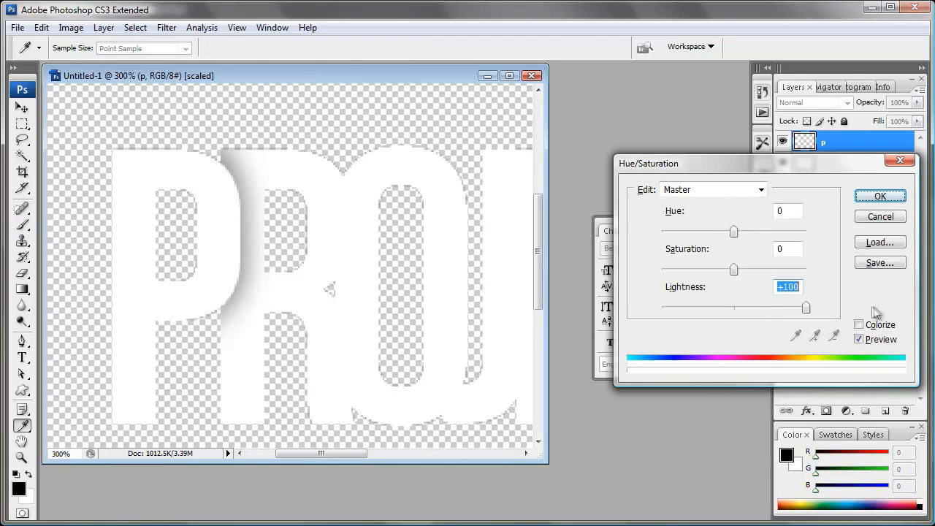
{"action": "left_click", "coordinate": [880, 196]}
{"action": "left_click", "coordinate": [845, 185]}
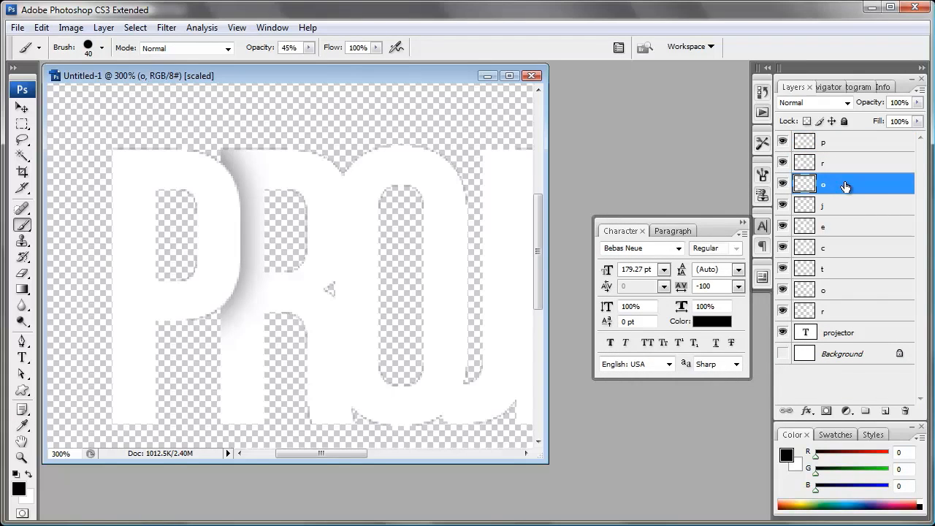
{"action": "left_click", "coordinate": [836, 168]}
{"action": "left_click", "coordinate": [806, 187]}
{"action": "left_click", "coordinate": [806, 188], "text": "ctrl"}
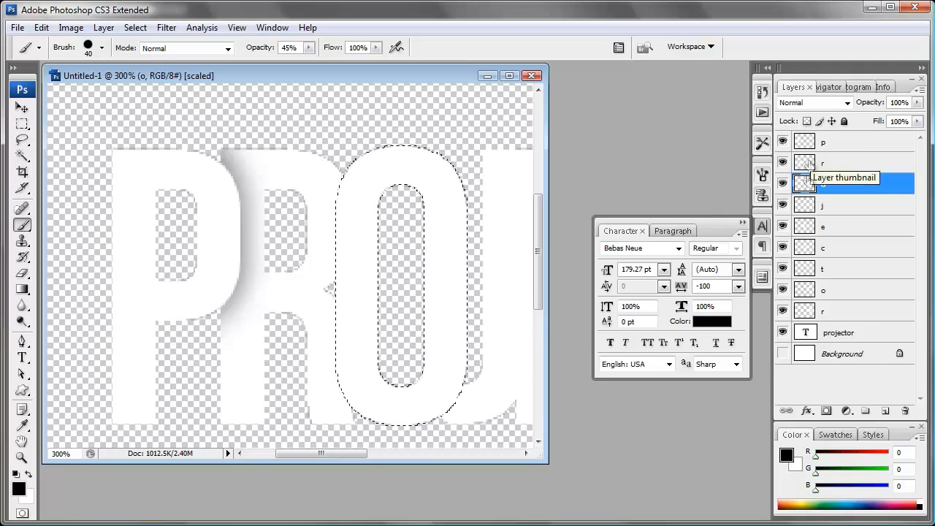
{"action": "key", "text": "ctrl+d"}
Load the R's outline as a selection and darken the "r" layer with a Hue/Saturation lightness of -45
{"action": "left_click", "coordinate": [807, 164], "text": "ctrl"}
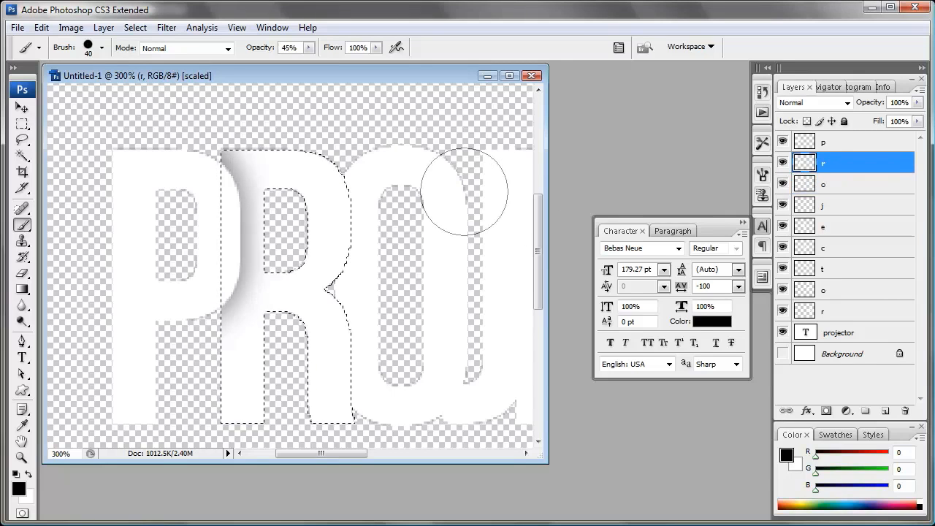
{"action": "key", "text": "ctrl+u"}
{"action": "left_click_drag", "start_coordinate": [734, 308], "coordinate": [703, 306]}
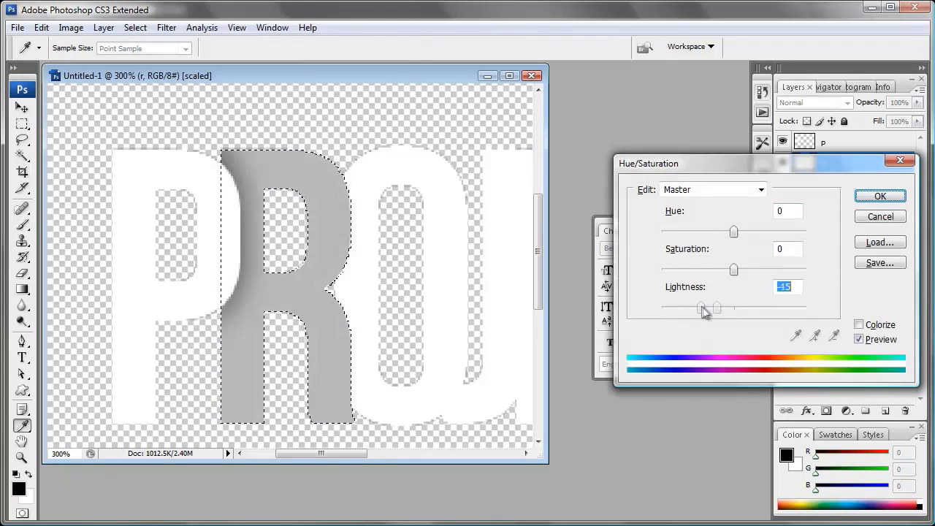
{"action": "left_click", "coordinate": [880, 196]}
Load the first O's outline as a selection on its layer and draw a closed pen path around the area where R and O overlap
{"action": "left_click", "coordinate": [833, 191]}
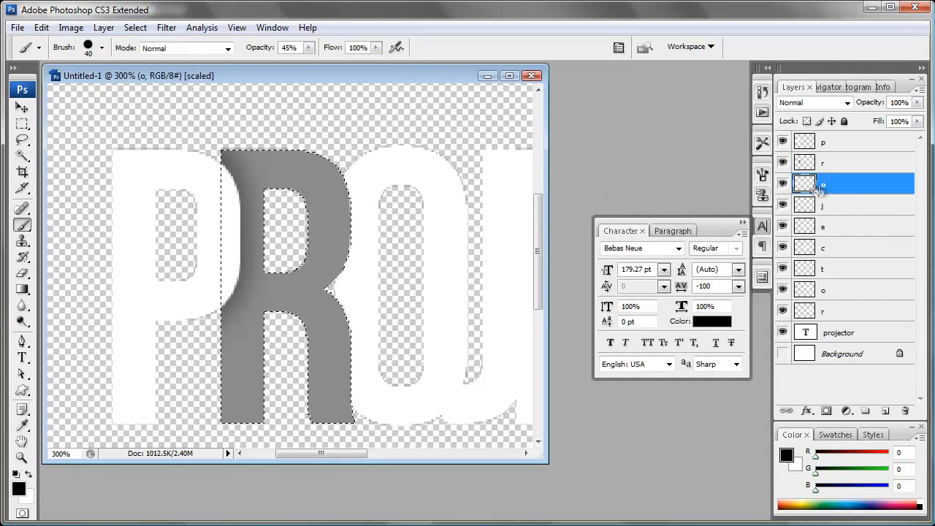
{"action": "left_click", "coordinate": [805, 184], "text": "ctrl"}
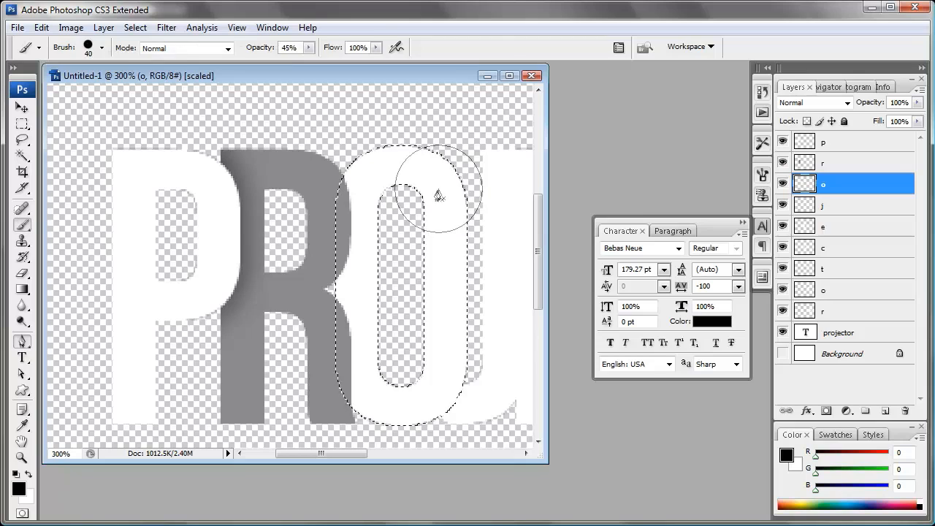
{"action": "key", "text": "p"}
{"action": "left_click", "coordinate": [346, 155]}
{"action": "left_click", "coordinate": [371, 213]}
{"action": "left_click", "coordinate": [307, 418]}
{"action": "left_click", "coordinate": [329, 144]}
{"action": "left_click", "coordinate": [347, 155]}
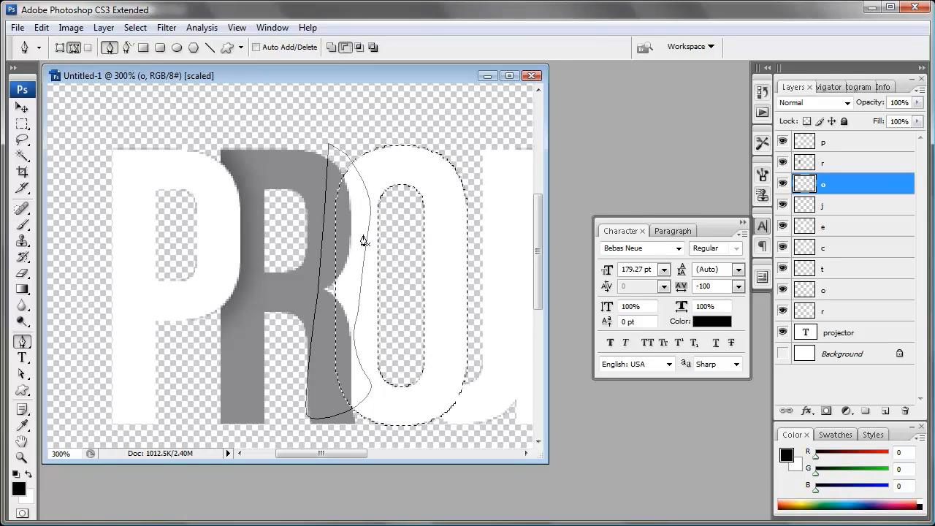
Try to convert the path to a 6-pixel feathered selection subtracted from the current one and paint a soft shadow on the O beside the R
{"action": "right_click", "coordinate": [364, 242]}
{"action": "left_click", "coordinate": [405, 305]}
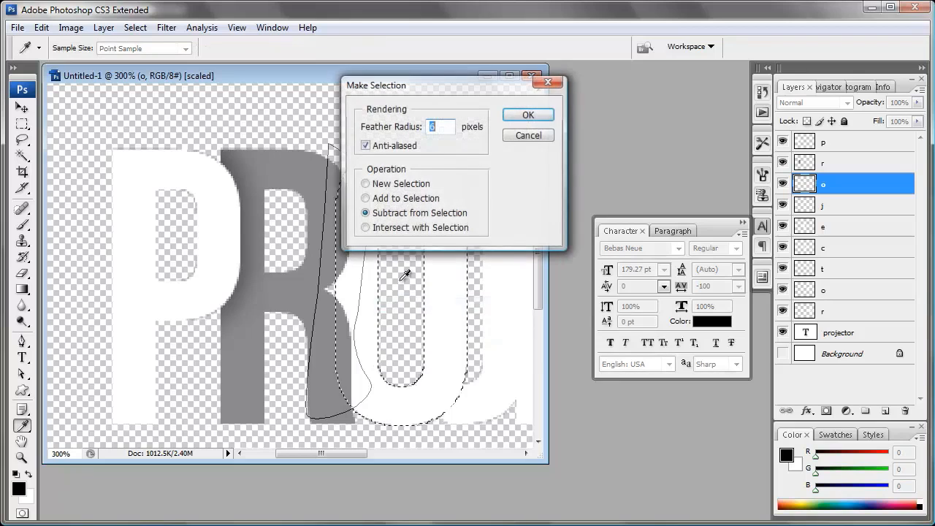
{"action": "left_click", "coordinate": [528, 115]}
{"action": "key", "text": "b"}
{"action": "mouse_move", "coordinate": [443, 225]}
{"action": "left_mouse_down"}
{"action": "mouse_move", "coordinate": [317, 234]}
{"action": "mouse_move", "coordinate": [317, 353]}
{"action": "mouse_move", "coordinate": [334, 497]}
{"action": "left_mouse_up"}
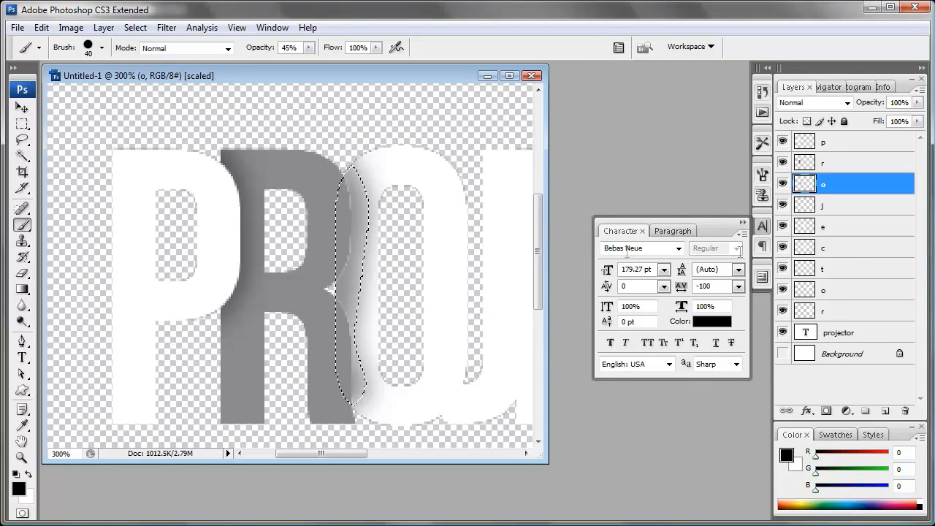
{"action": "left_click", "coordinate": [831, 168]}
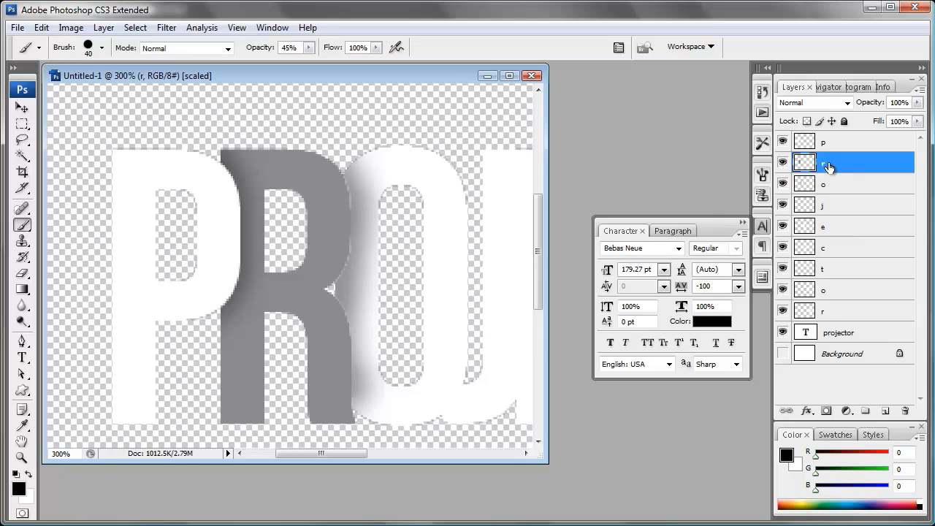
{"action": "key", "text": "ctrl+u"}
{"action": "left_click_drag", "start_coordinate": [735, 306], "coordinate": [710, 308]}
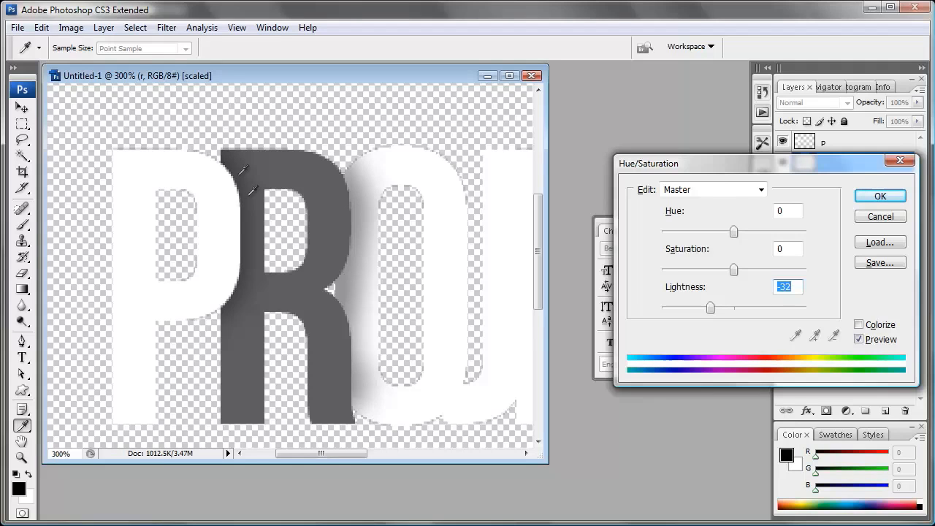
{"action": "left_click_drag", "start_coordinate": [736, 310], "coordinate": [861, 314]}
{"action": "left_click", "coordinate": [881, 217]}
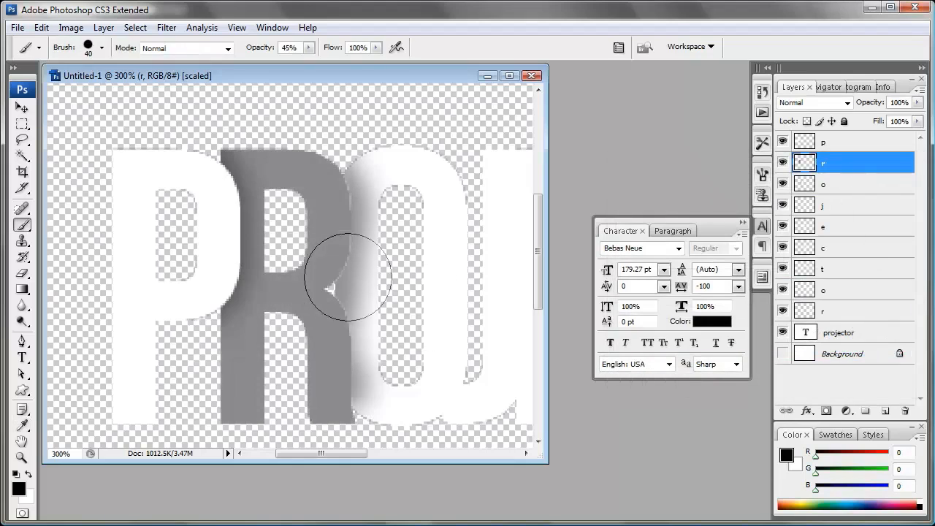
Undo the shadow painted on the O, its feathered selection, and the last points of the pen path
{"action": "key", "text": "ctrl+alt+z"}
{"action": "key", "text": "ctrl+alt+z"}
{"action": "key", "text": "ctrl+alt+z"}
{"action": "key", "text": "ctrl+alt+z"}
{"action": "key", "text": "ctrl+alt+z"}
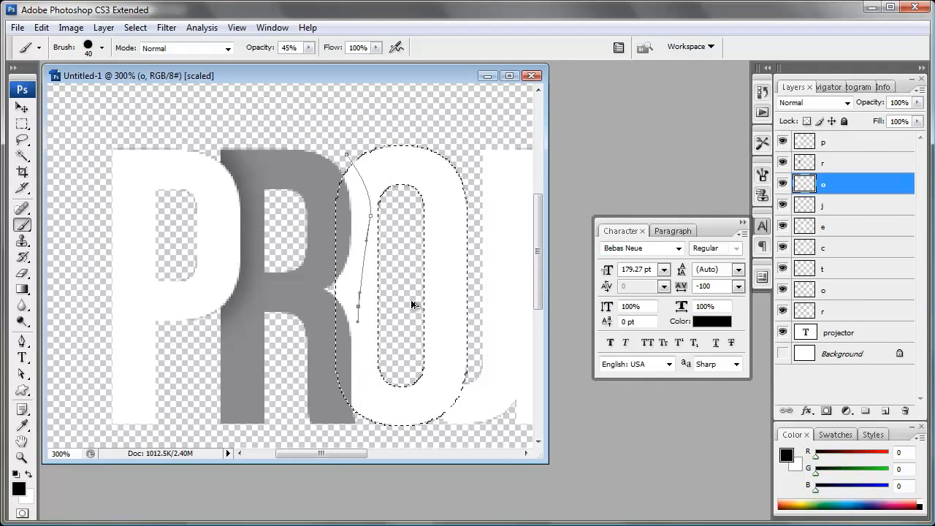
Undo the remaining pen path, the O selection and the R's darkening, and clear the active selection
{"action": "key", "text": "ctrl+alt+z"}
{"action": "key", "text": "ctrl+alt+z"}
{"action": "key", "text": "ctrl+alt+z"}
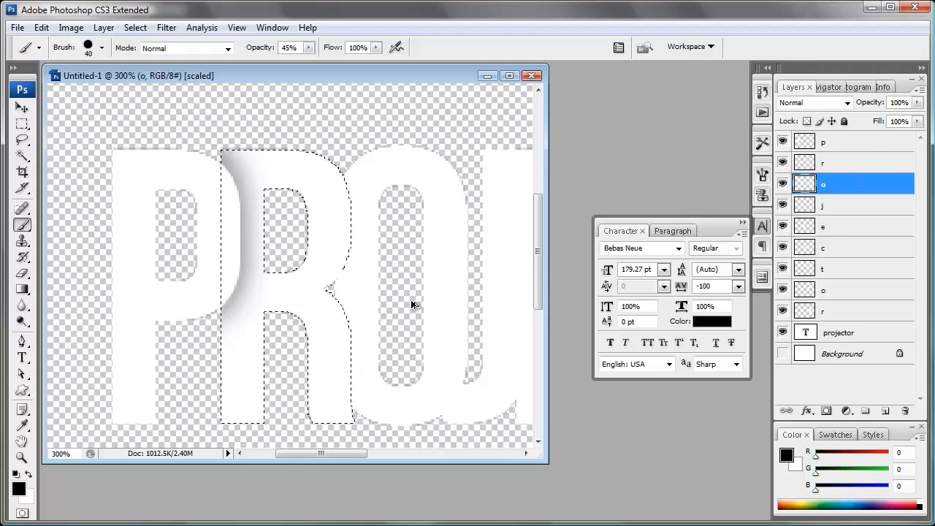
{"action": "key", "text": "ctrl+d"}
{"action": "key", "text": "v"}
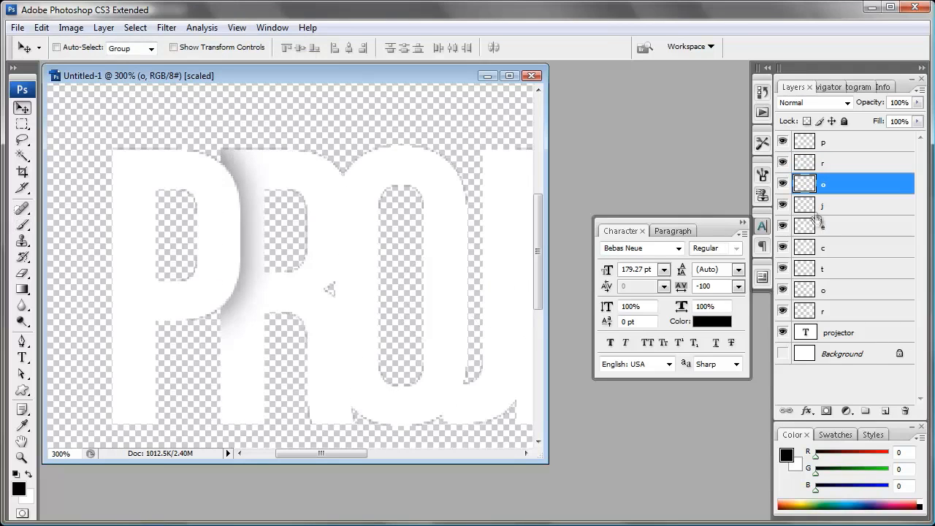
Load the first O's outline as a selection and darken the overlapping part of the "r" layer by lowering its Hue/Saturation lightness
{"action": "left_click", "coordinate": [805, 183], "text": "ctrl"}
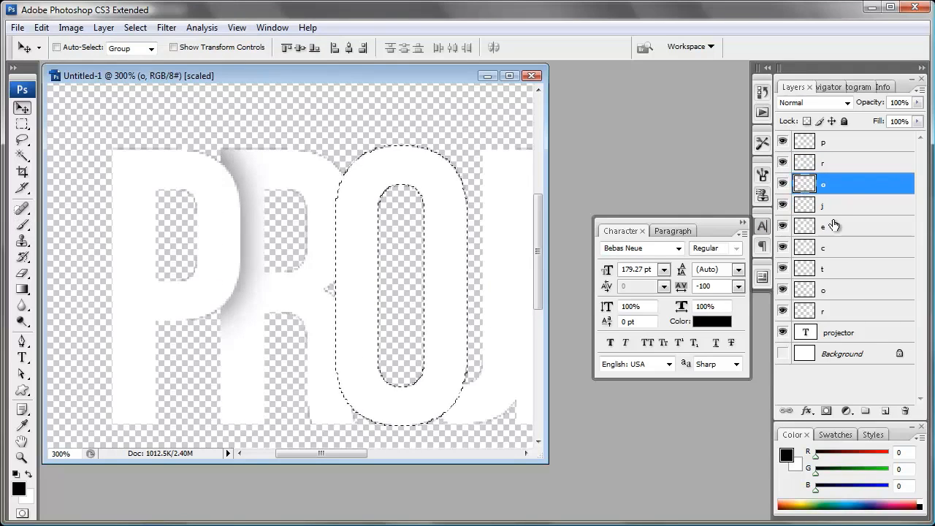
{"action": "left_click", "coordinate": [828, 165]}
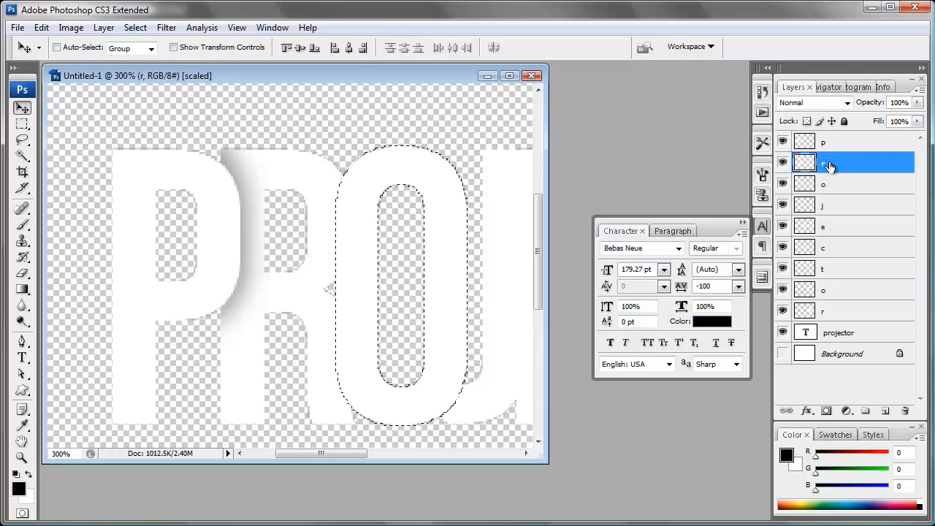
{"action": "key", "text": "ctrl+u"}
{"action": "left_click_drag", "start_coordinate": [734, 307], "coordinate": [707, 310]}
{"action": "left_click", "coordinate": [882, 195]}
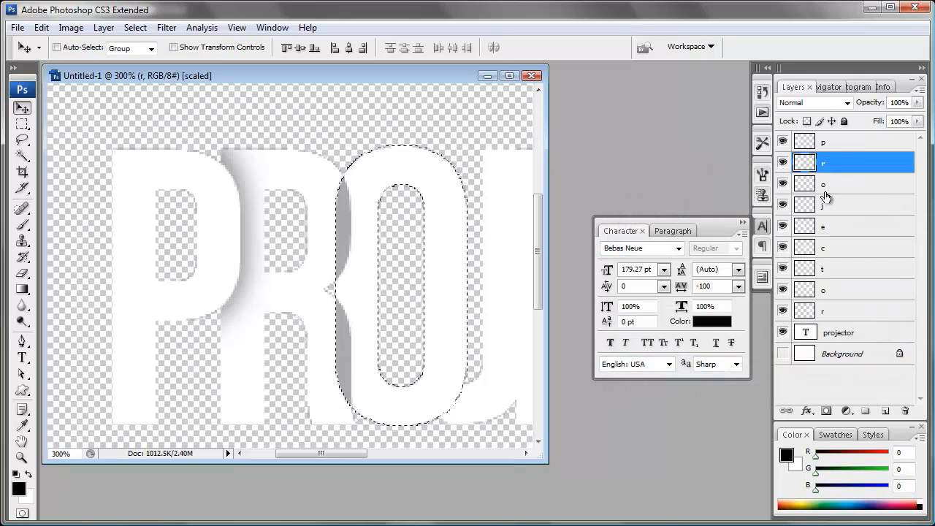
On the first O's layer, draw a closed pen path that follows the R's edge and encloses the overlap of R and O
{"action": "left_click", "coordinate": [829, 184]}
{"action": "key", "text": "p"}
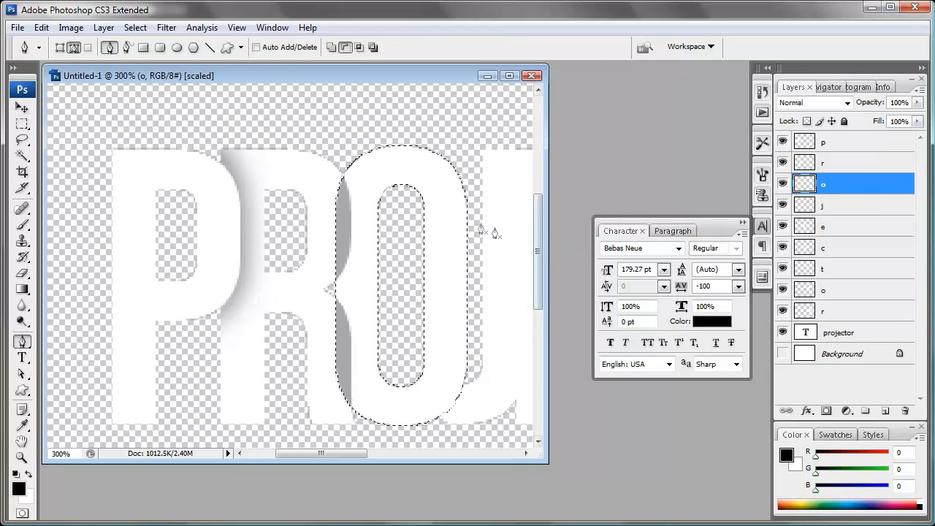
{"action": "left_click", "coordinate": [343, 162]}
{"action": "left_click_drag", "start_coordinate": [358, 216], "coordinate": [359, 233]}
{"action": "left_click", "coordinate": [348, 279]}
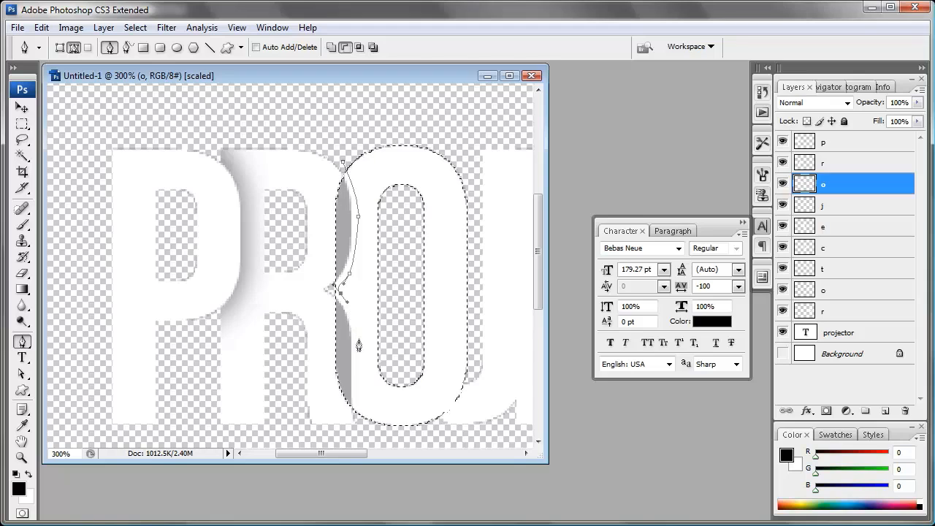
{"action": "left_click", "coordinate": [360, 422]}
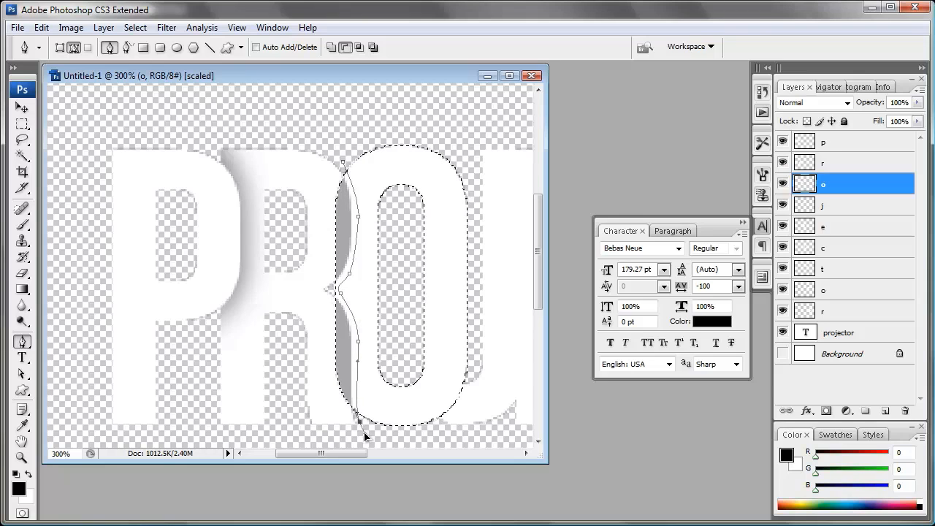
{"action": "left_click", "coordinate": [296, 269]}
{"action": "left_click", "coordinate": [310, 156]}
{"action": "left_click", "coordinate": [345, 167]}
Subtract the path from the current selection with a 6-pixel feather and brush a soft black shadow on the O along the R's edge
{"action": "right_click", "coordinate": [343, 231]}
{"action": "left_click", "coordinate": [393, 295]}
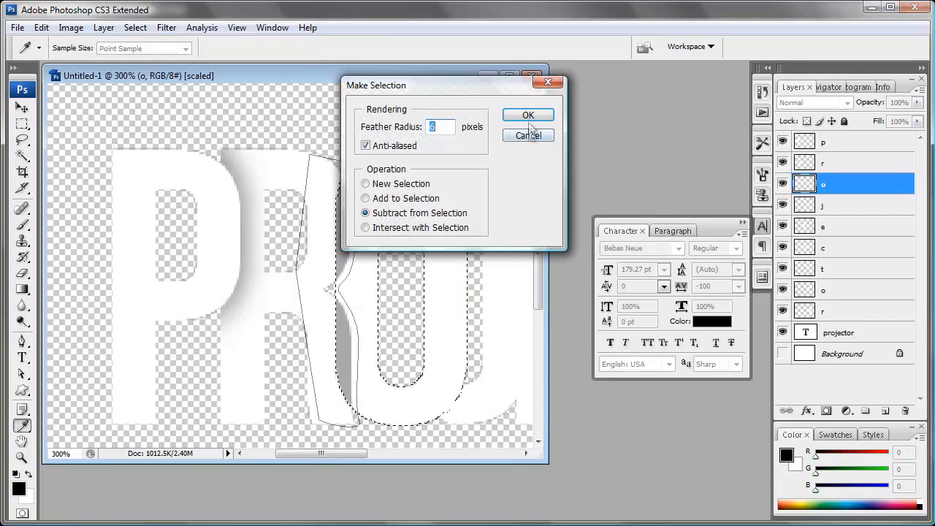
{"action": "left_click", "coordinate": [528, 115]}
{"action": "key", "text": "b"}
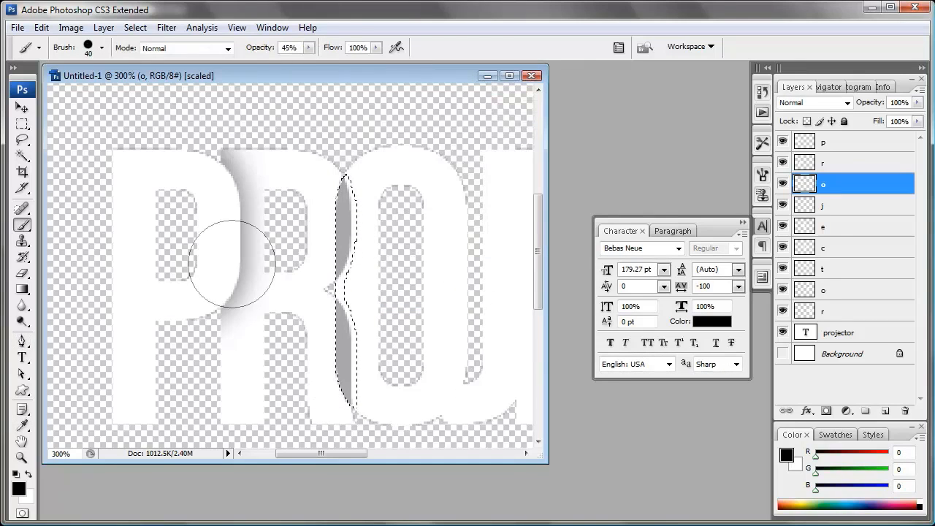
{"action": "mouse_move", "coordinate": [349, 206]}
{"action": "left_mouse_down"}
{"action": "mouse_move", "coordinate": [394, 236]}
{"action": "mouse_move", "coordinate": [295, 333]}
{"action": "mouse_move", "coordinate": [352, 375]}
{"action": "mouse_move", "coordinate": [339, 405]}
{"action": "left_mouse_up"}
Turn the darkened overlap on the "r" layer white with a Hue/Saturation lightness of +100 and clear the selection
{"action": "left_click", "coordinate": [826, 166]}
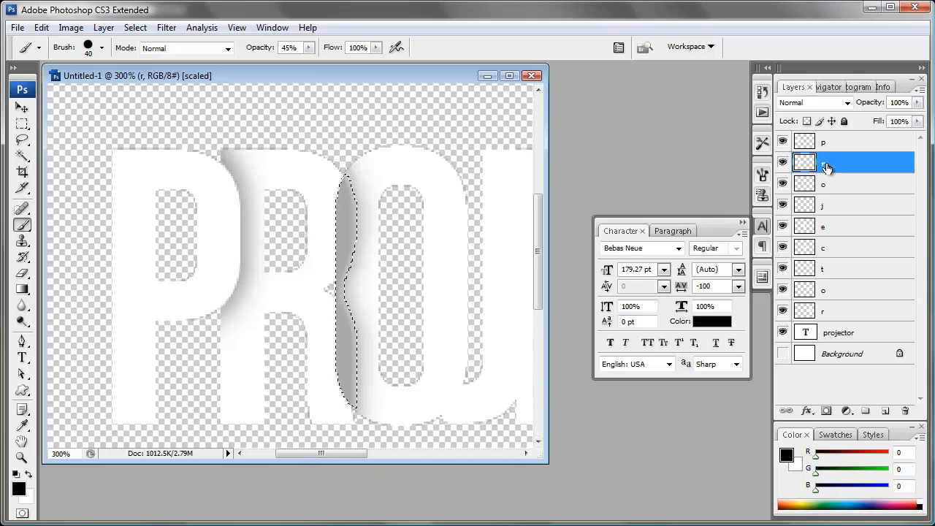
{"action": "key", "text": "ctrl+u"}
{"action": "left_click", "coordinate": [737, 309]}
{"action": "type", "text": "100"}
{"action": "left_click", "coordinate": [866, 193]}
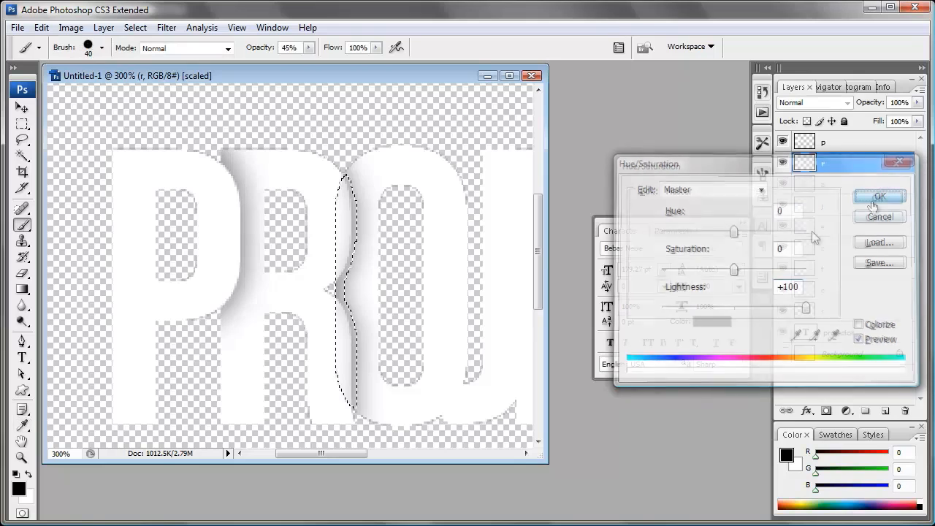
{"action": "key", "text": "ctrl+d"}
{"action": "key", "text": "v"}
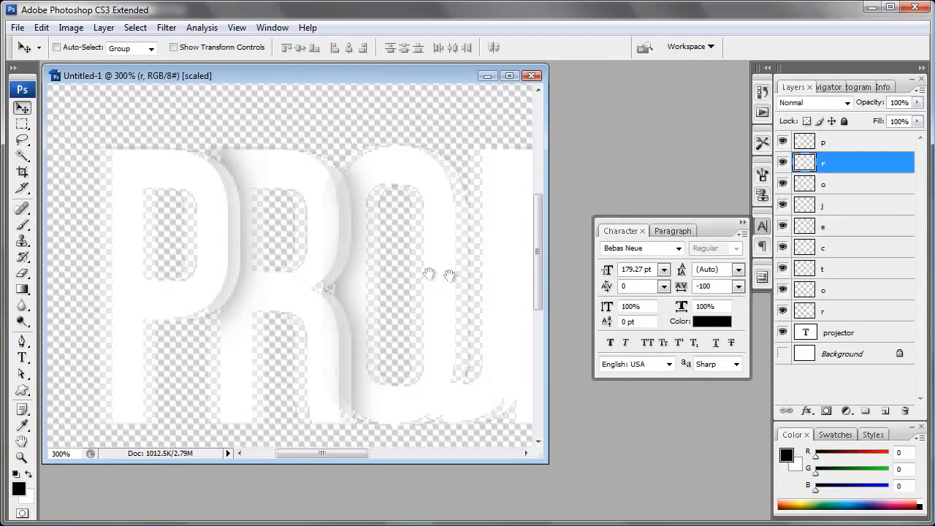
Load the outline of the second O, between T and R, as a selection on its own layer
{"action": "left_click_drag", "start_coordinate": [449, 276], "coordinate": [419, 269]}
{"action": "left_click_drag", "start_coordinate": [467, 196], "coordinate": [334, 195]}
{"action": "left_click_drag", "start_coordinate": [470, 236], "coordinate": [449, 272]}
{"action": "left_click_drag", "start_coordinate": [340, 274], "coordinate": [148, 273]}
{"action": "left_click_drag", "start_coordinate": [361, 285], "coordinate": [411, 284]}
{"action": "left_click_drag", "start_coordinate": [195, 282], "coordinate": [454, 282]}
{"action": "left_click_drag", "start_coordinate": [375, 281], "coordinate": [304, 271]}
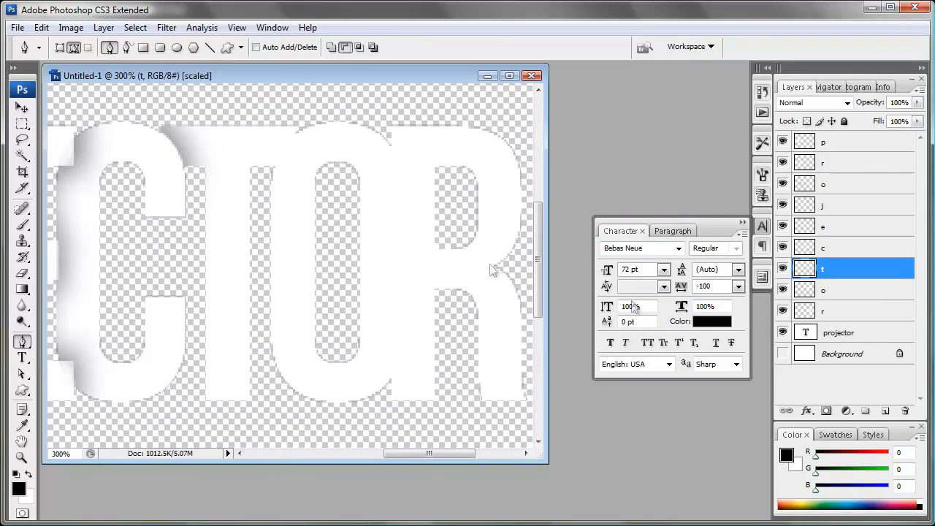
{"action": "left_click", "coordinate": [831, 292]}
{"action": "left_click", "coordinate": [804, 290], "text": "ctrl"}
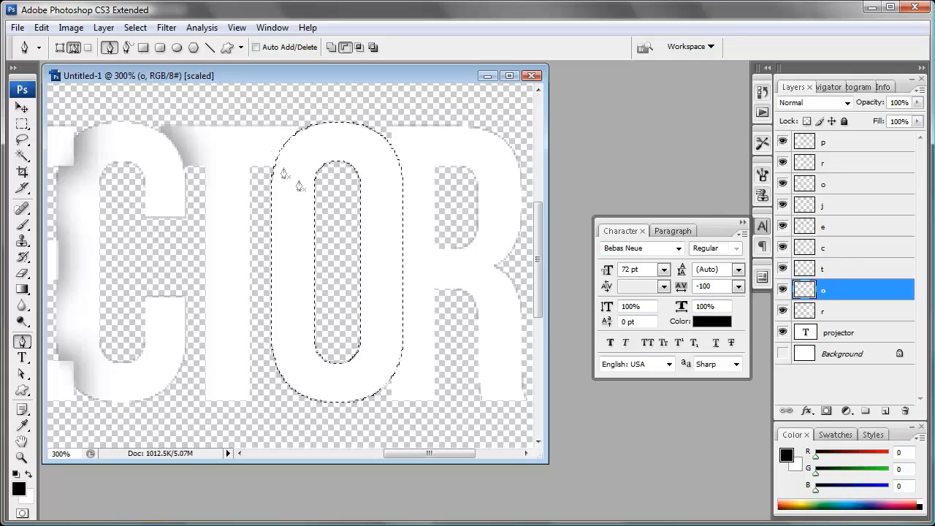
Draw a closed four-sided pen path around the area where the T's crossbar overlaps the second O
{"action": "left_click", "coordinate": [310, 118]}
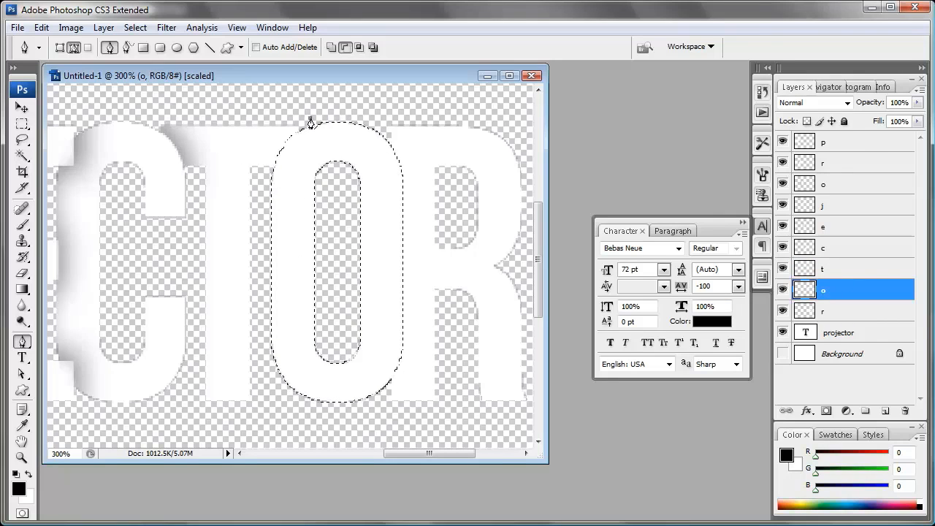
{"action": "left_click", "coordinate": [310, 174]}
{"action": "left_click", "coordinate": [266, 173]}
{"action": "left_click", "coordinate": [258, 109]}
{"action": "left_click", "coordinate": [309, 109]}
Convert the path to a selection limited to the T and O overlap and brush a soft black shadow on the second O
{"action": "right_click", "coordinate": [299, 148]}
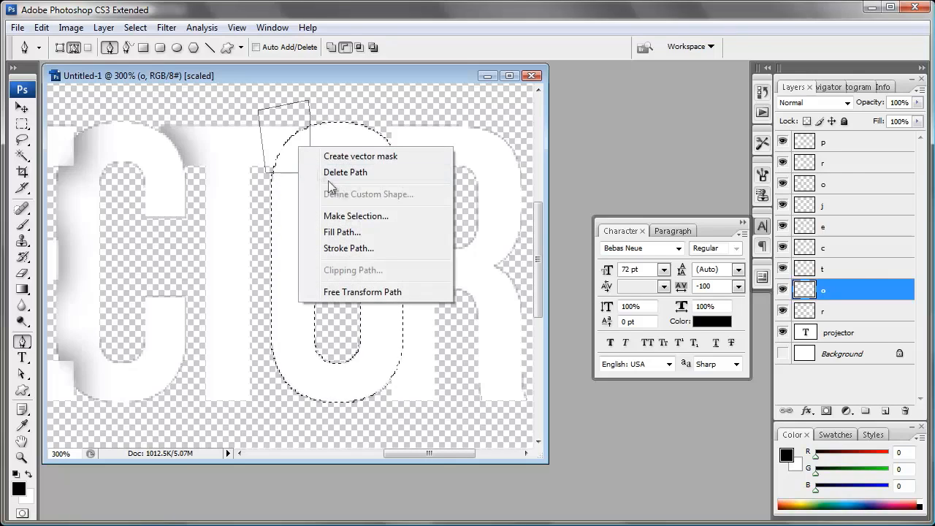
{"action": "left_click", "coordinate": [376, 217]}
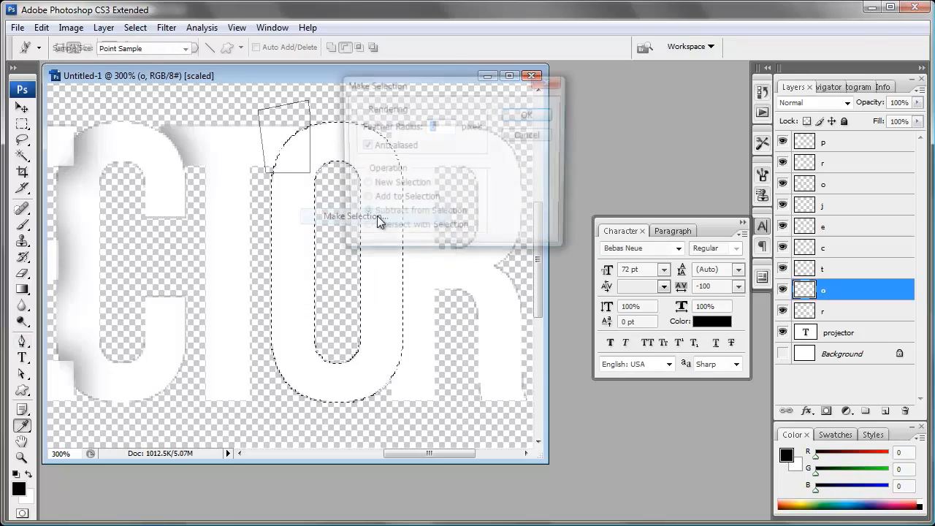
{"action": "left_click", "coordinate": [529, 115]}
{"action": "key", "text": "b"}
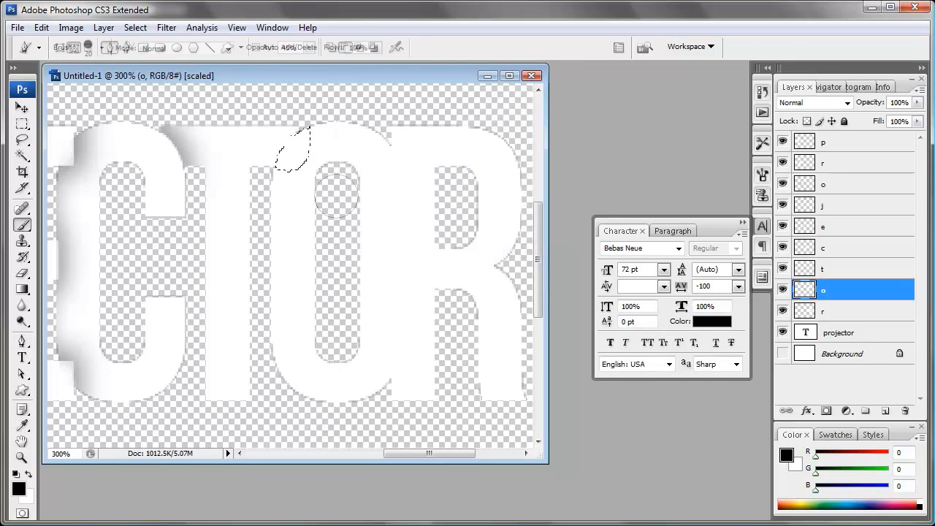
{"action": "mouse_move", "coordinate": [325, 141]}
{"action": "left_mouse_down"}
{"action": "mouse_move", "coordinate": [302, 142]}
{"action": "mouse_move", "coordinate": [309, 151]}
{"action": "left_mouse_up"}
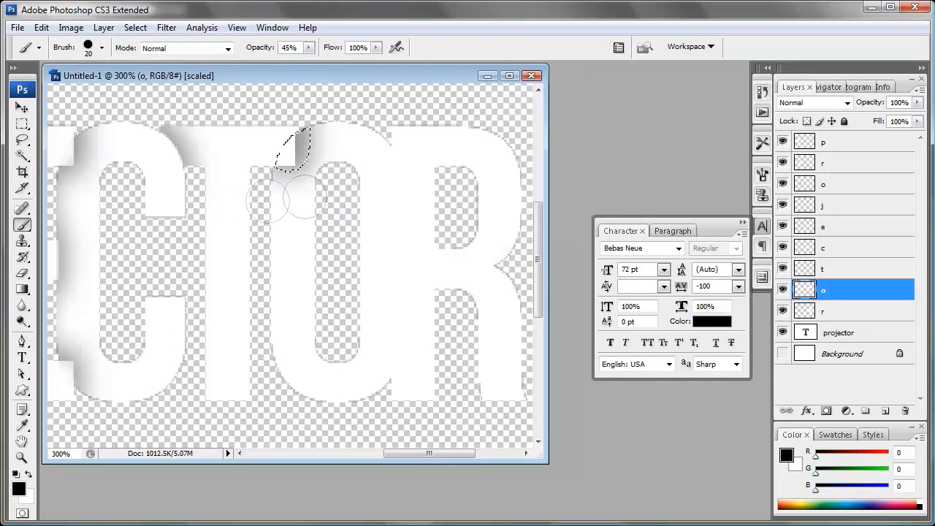
{"action": "key", "text": "v"}
{"action": "key", "text": "ctrl+alt+0"}
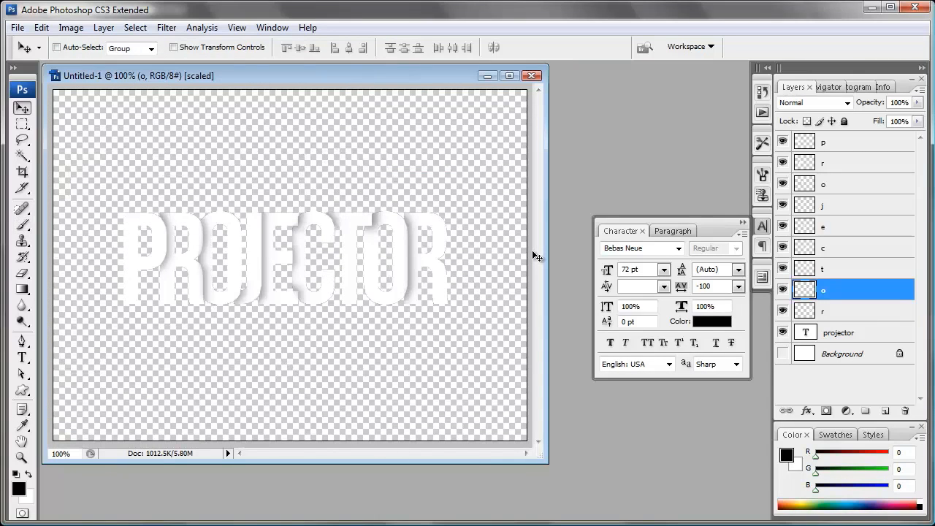
Add a new text layer reading "THE" in 72 pt Bebas Neue above the word PROJECTOR, on top of the "p" layer
{"action": "left_click", "coordinate": [22, 357]}
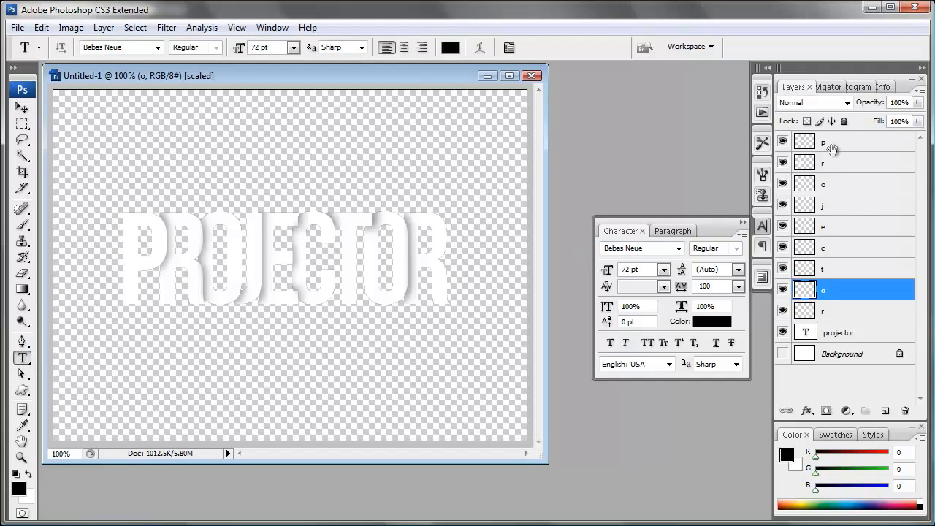
{"action": "left_click", "coordinate": [832, 150]}
{"action": "left_click", "coordinate": [126, 164]}
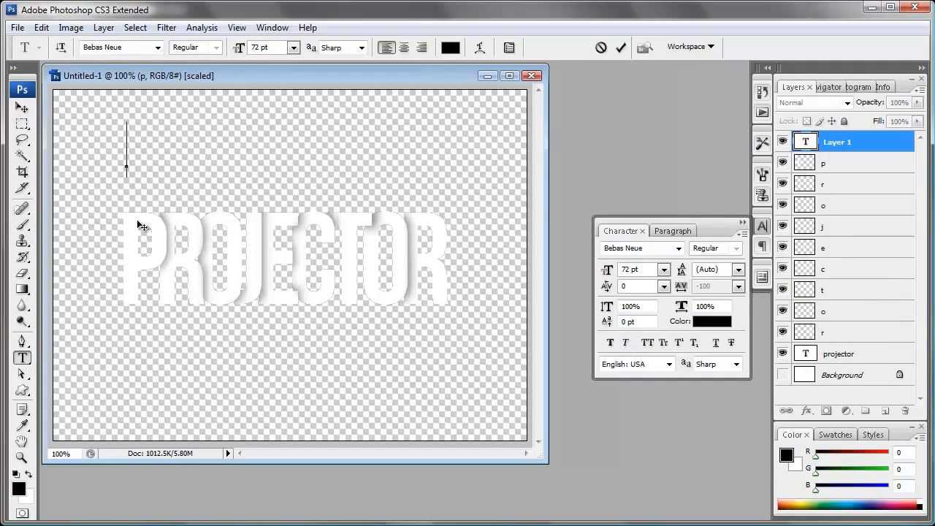
{"action": "type", "text": "THE"}
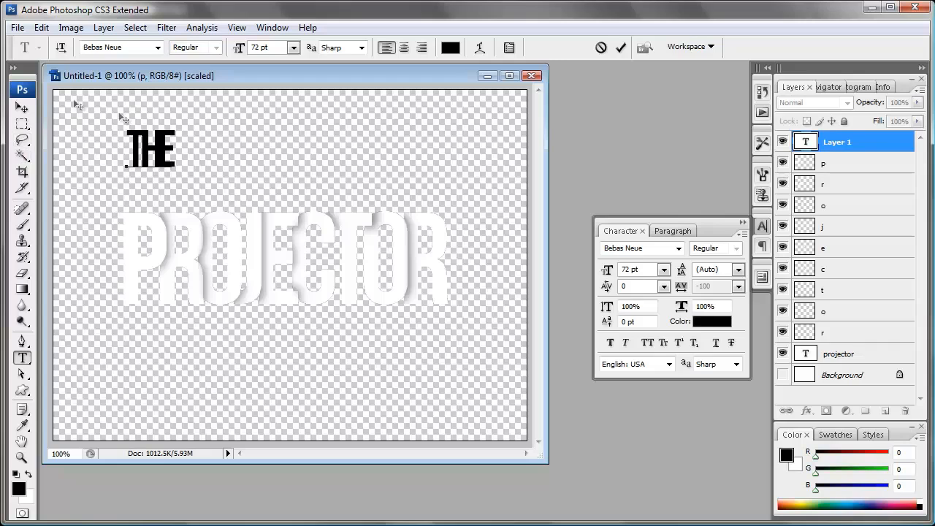
Set the tracking of "THE" to 0 and place the word just above the P of PROJECTOR
{"action": "key", "text": "ctrl+a"}
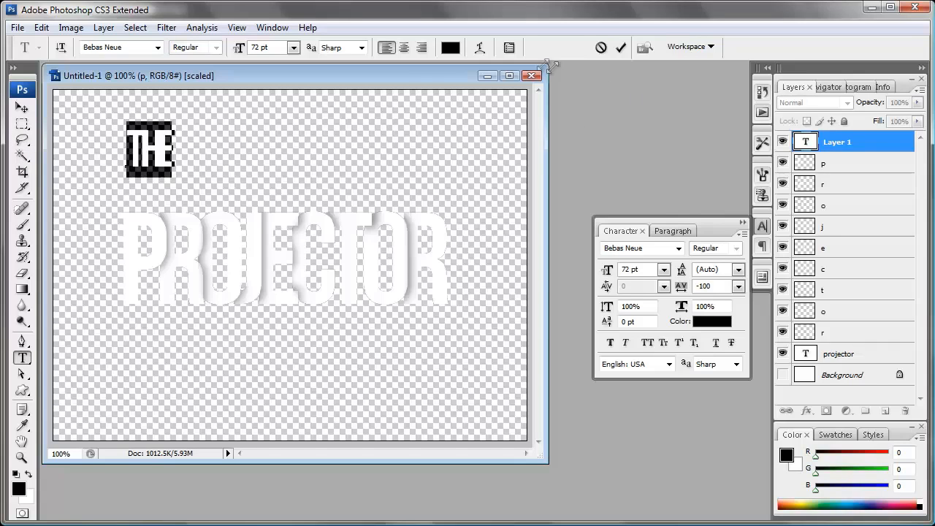
{"action": "left_click", "coordinate": [738, 287]}
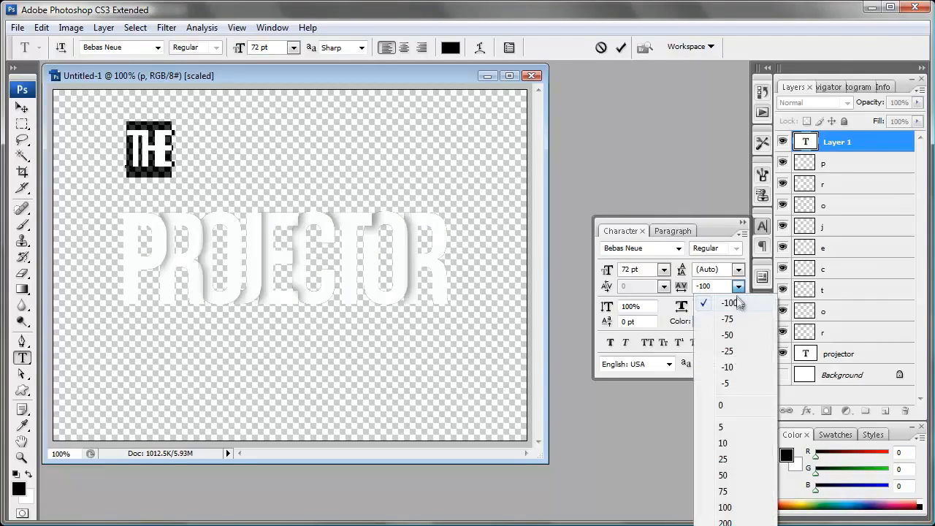
{"action": "left_click", "coordinate": [731, 402]}
{"action": "left_click", "coordinate": [22, 108]}
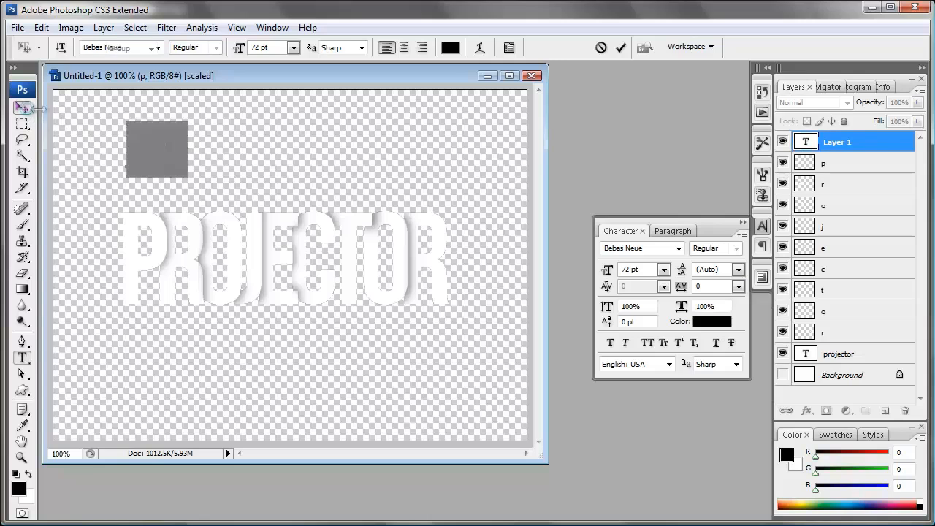
{"action": "left_click_drag", "start_coordinate": [179, 149], "coordinate": [167, 171]}
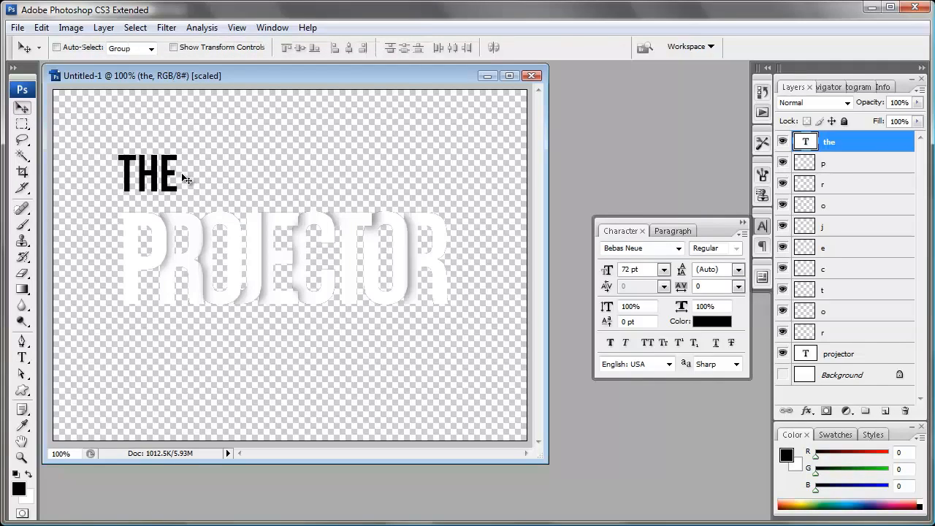
Scale the "THE" text up proportionally to about 127% and apply the transform
{"action": "key", "text": "ctrl+t"}
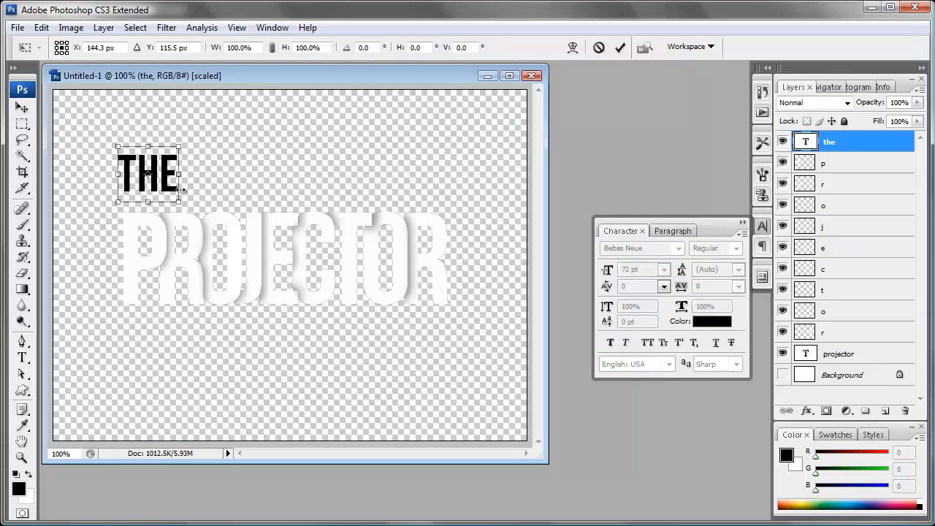
{"action": "left_click_drag", "start_coordinate": [179, 205], "coordinate": [196, 218]}
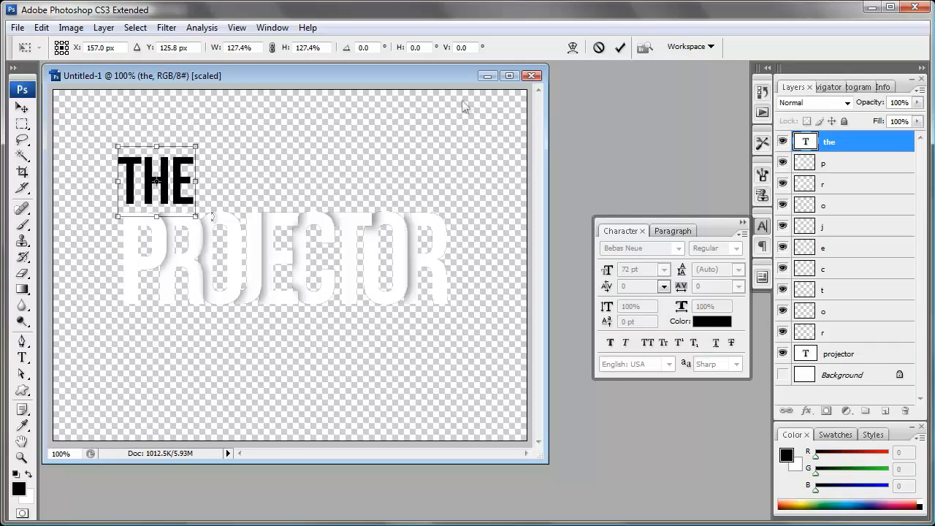
{"action": "left_click", "coordinate": [622, 48]}
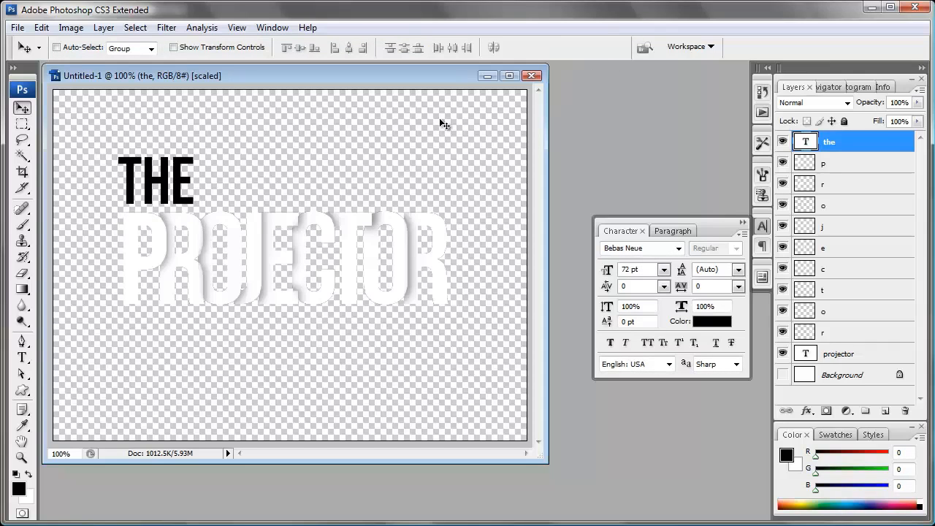
Start saving the title under a new file and choose the Stills folder inside Old Skool Intro on BlackArmor Drive (G:)
{"action": "left_click", "coordinate": [18, 27]}
{"action": "left_click", "coordinate": [29, 209]}
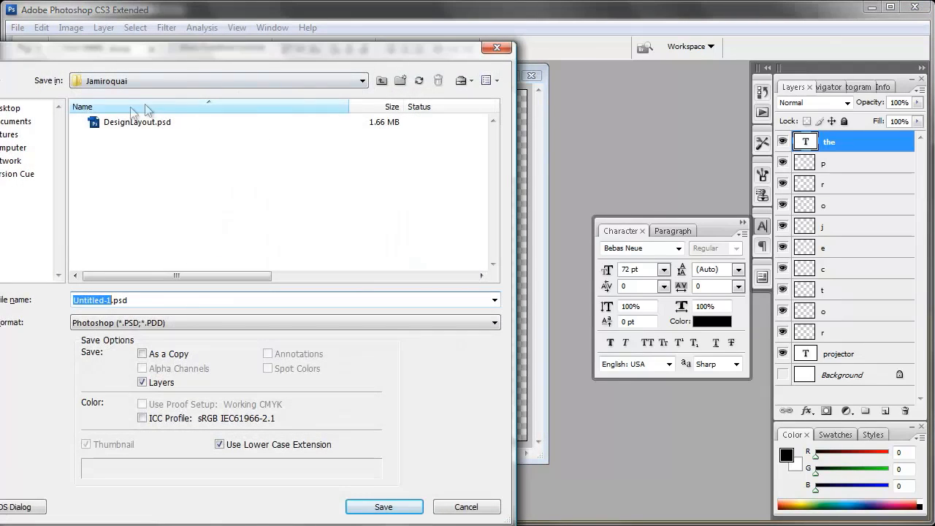
{"action": "left_click", "coordinate": [8, 149]}
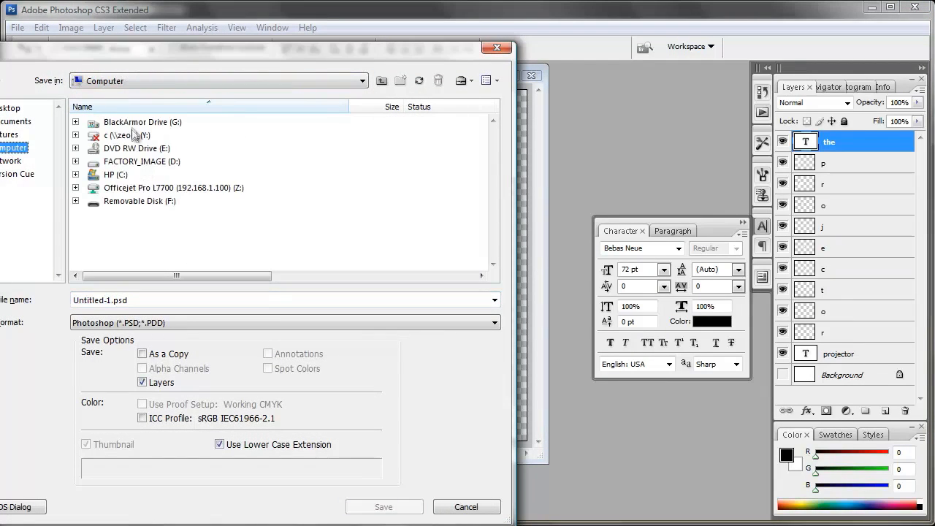
{"action": "double_click", "coordinate": [121, 122]}
{"action": "double_click", "coordinate": [129, 161]}
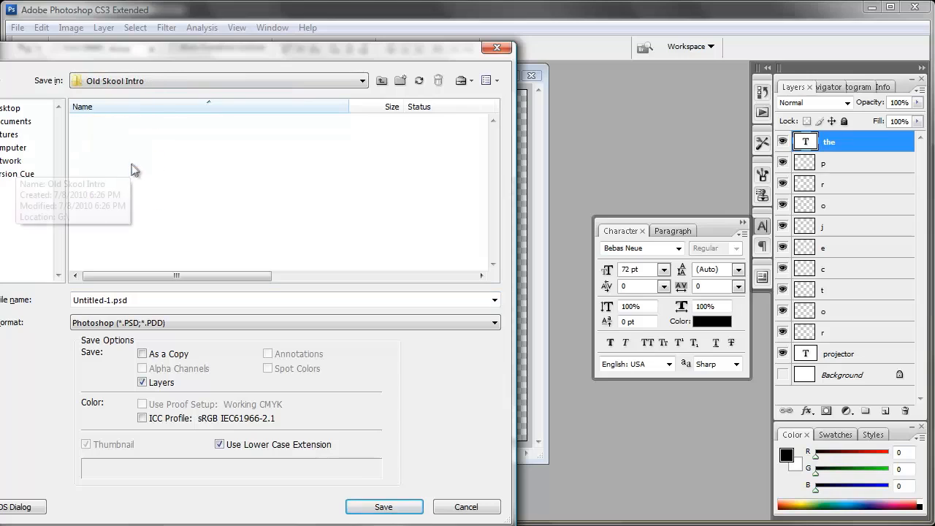
{"action": "double_click", "coordinate": [117, 175]}
Save the title as a PNG file named TheProjector in the Stills folder
{"action": "left_click", "coordinate": [126, 326]}
{"action": "scroll", "coordinate": [127, 409], "scroll_direction": "down", "scroll_amount": 4}
{"action": "left_click", "coordinate": [125, 408]}
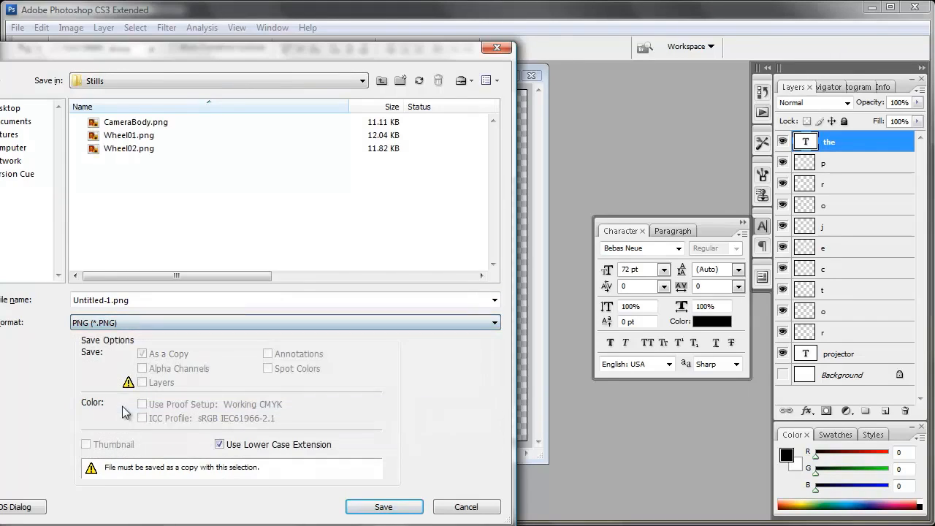
{"action": "double_click", "coordinate": [151, 300]}
{"action": "type", "text": "TheP"}
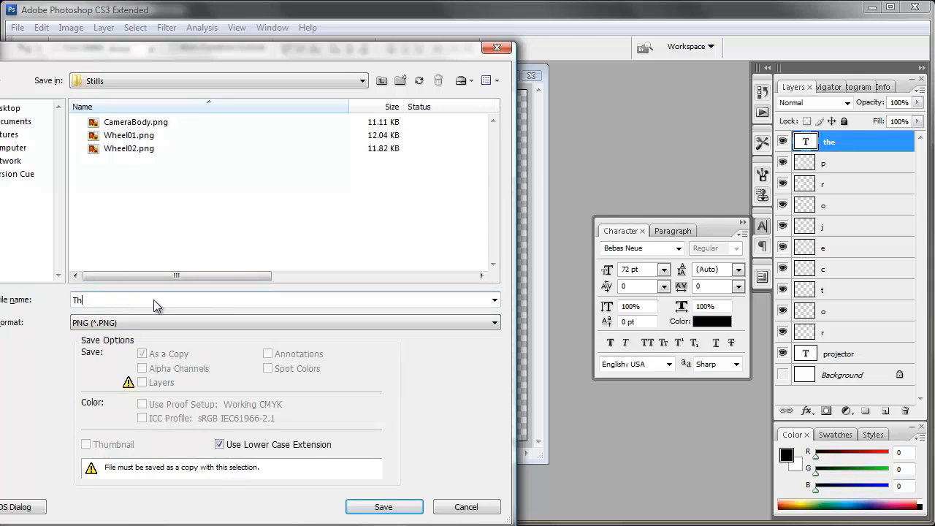
{"action": "type", "text": "rojector"}
{"action": "left_click", "coordinate": [385, 509]}
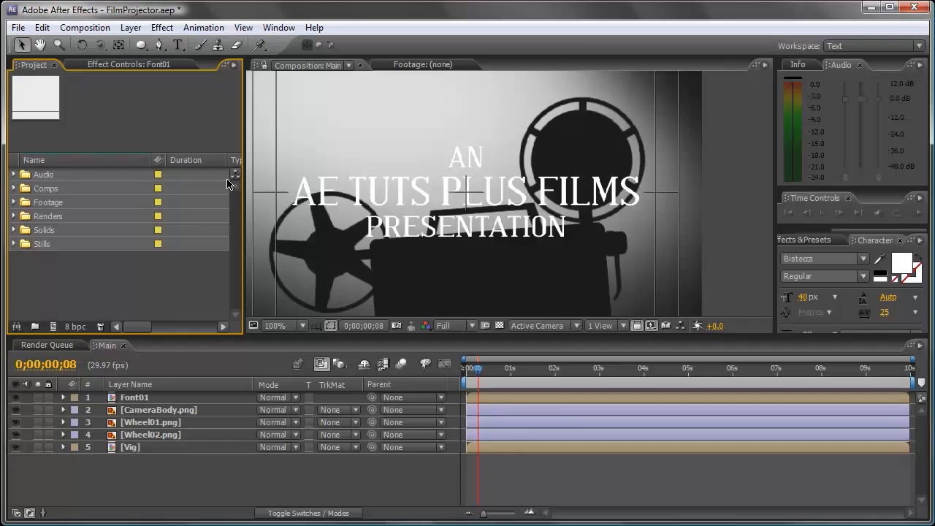
Switch to After Effects, import TheProjector.png into the Stills folder and add it as the top layer of the Main composition
{"action": "left_click", "coordinate": [595, 524]}
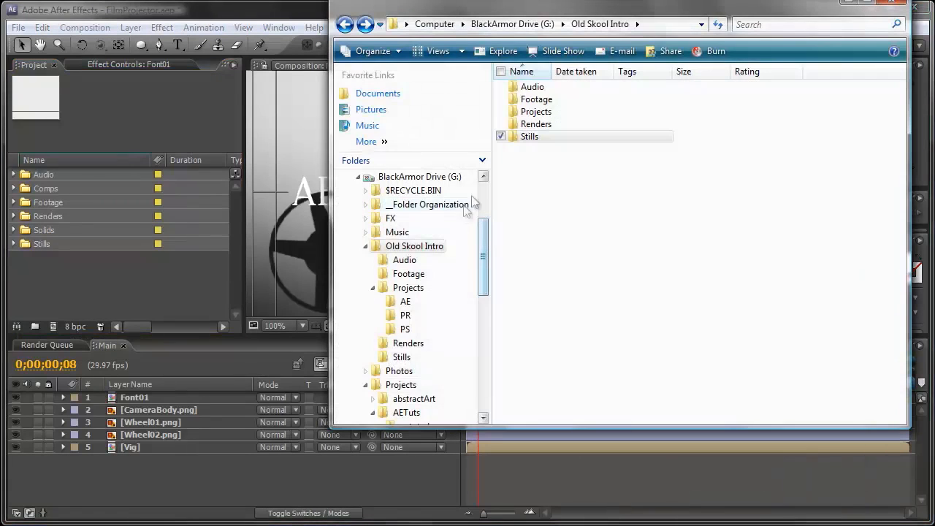
{"action": "double_click", "coordinate": [531, 142]}
{"action": "left_click_drag", "start_coordinate": [613, 165], "coordinate": [45, 247]}
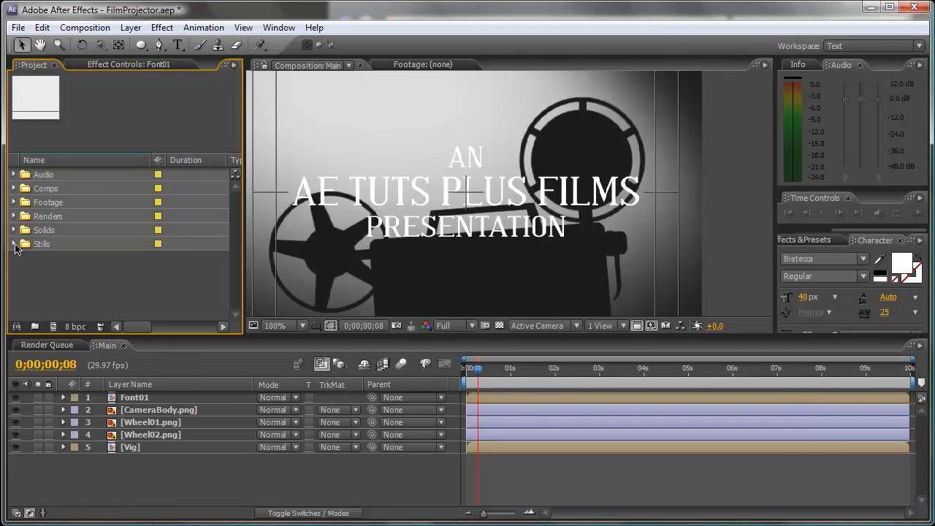
{"action": "left_click", "coordinate": [14, 244]}
{"action": "left_click_drag", "start_coordinate": [73, 272], "coordinate": [138, 401]}
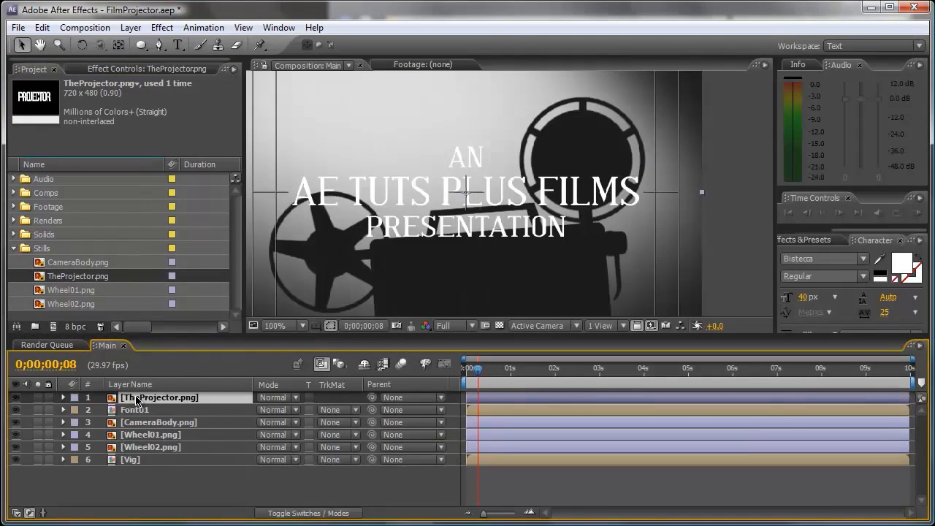
Trim the Font01 layer to start a few frames in and end at about 0;00;02;19
{"action": "left_click", "coordinate": [467, 413]}
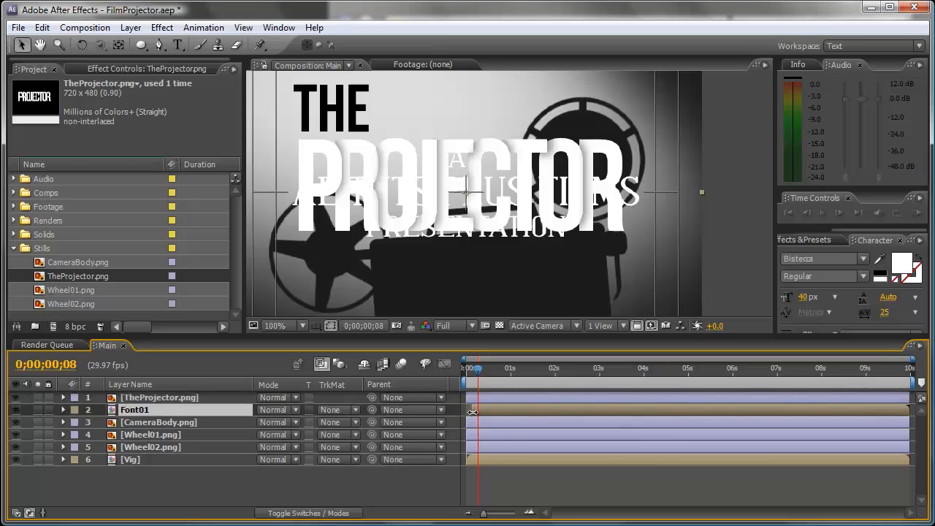
{"action": "left_click_drag", "start_coordinate": [510, 361], "coordinate": [584, 382]}
{"action": "left_click_drag", "start_coordinate": [911, 416], "coordinate": [584, 414]}
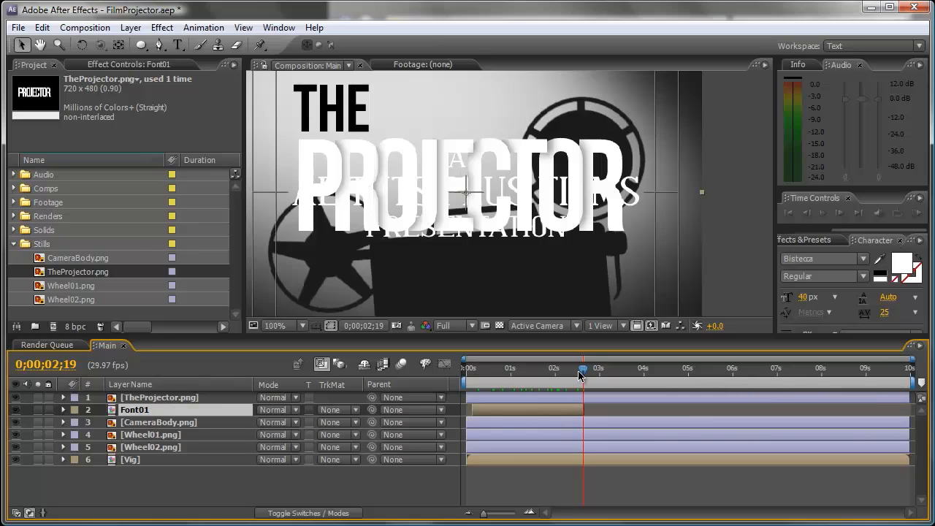
Trim the start of the TheProjector.png layer to about 0;00;03;01, shortly after Font01 ends
{"action": "key", "text": "shift+Page_Down"}
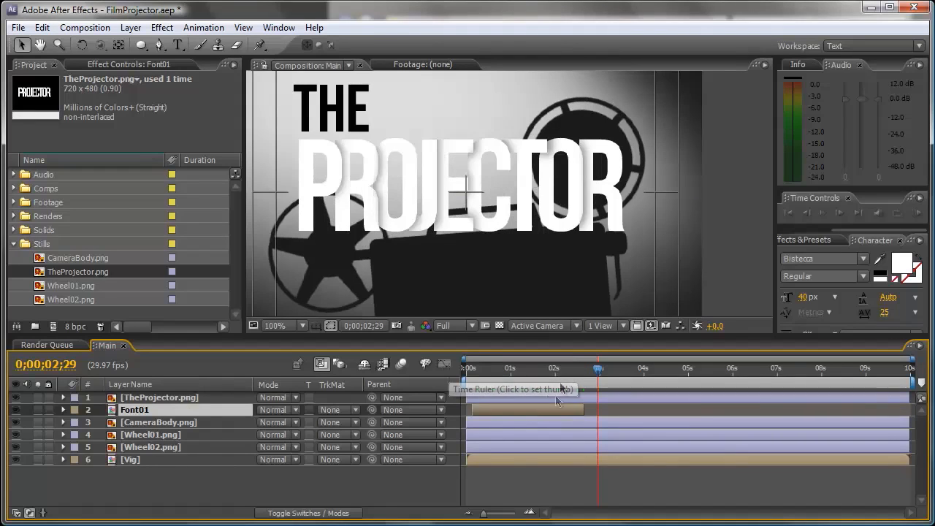
{"action": "key", "text": "Page_Down"}
{"action": "key", "text": "Page_Down"}
{"action": "left_click_drag", "start_coordinate": [468, 400], "coordinate": [604, 403]}
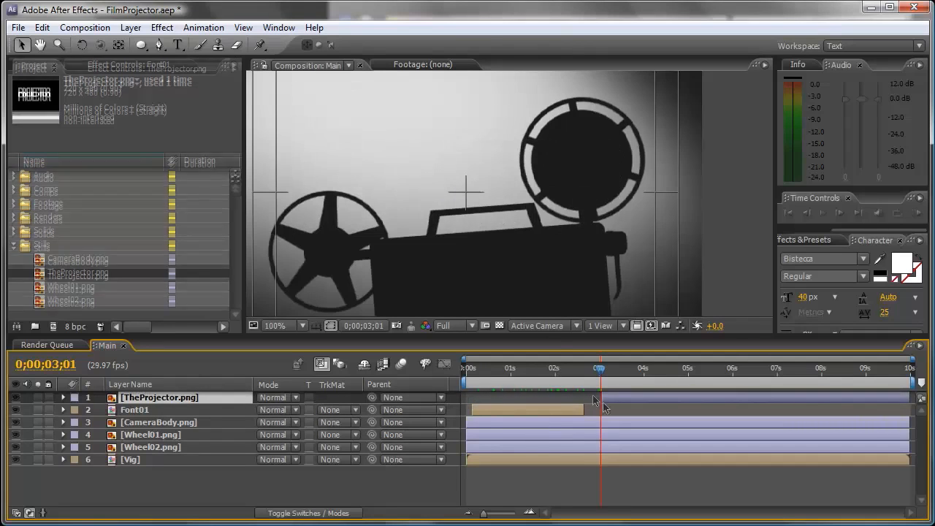
Scale the TheProjector.png title down slightly in the composition view at 0;00;03;05
{"action": "left_click", "coordinate": [607, 370]}
{"action": "left_click", "coordinate": [609, 371]}
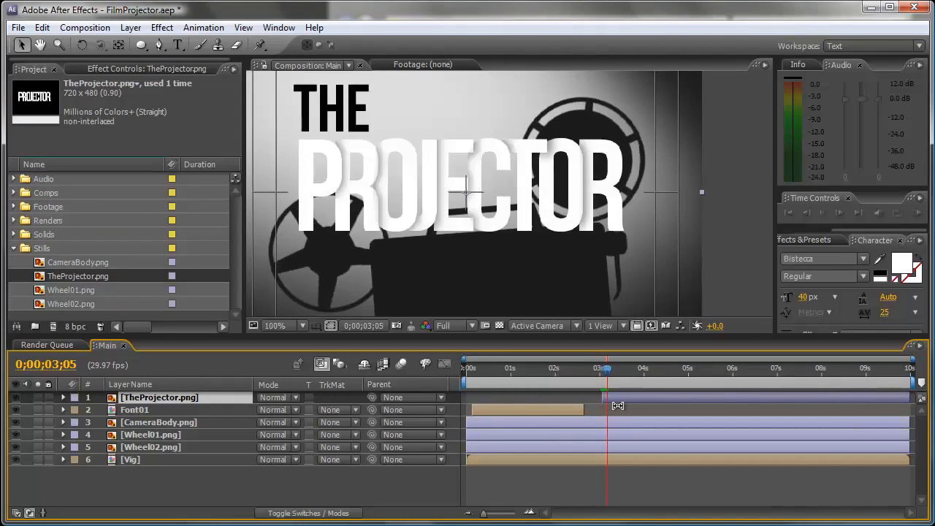
{"action": "key", "text": "comma"}
{"action": "left_click", "coordinate": [641, 398]}
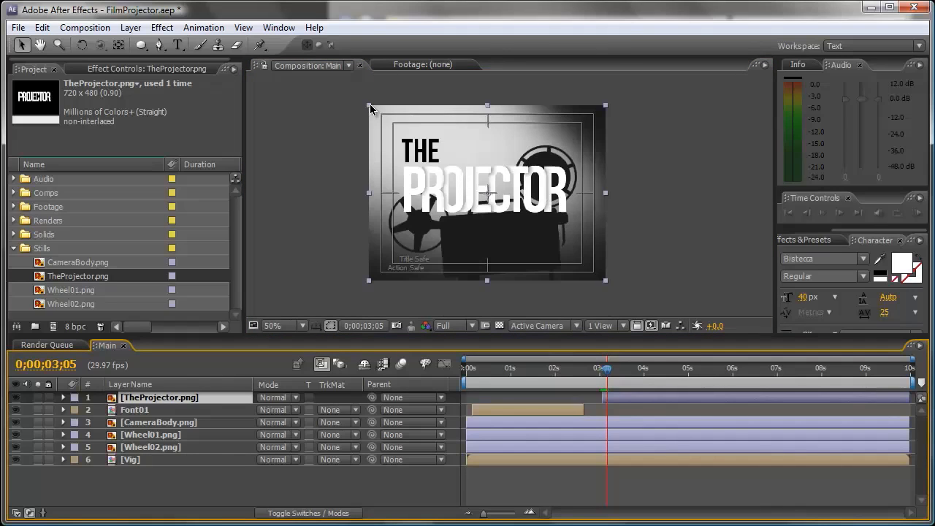
{"action": "mouse_move", "coordinate": [369, 104]}
{"action": "left_mouse_down"}
{"action": "mouse_move", "coordinate": [384, 119]}
{"action": "mouse_move", "coordinate": [368, 115]}
{"action": "left_mouse_up"}
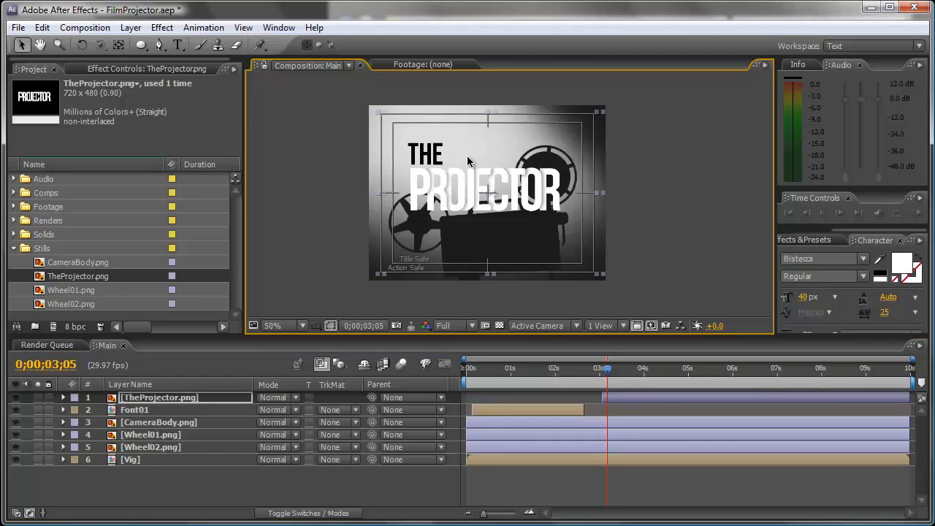
Nudge the title slightly right and down within the frame, then deselect it
{"action": "key", "text": "shift+Right"}
{"action": "key", "text": "shift+Right"}
{"action": "key", "text": "Down"}
{"action": "key", "text": "Down"}
{"action": "key", "text": "Down"}
{"action": "key", "text": "Down"}
{"action": "key", "text": "Down"}
{"action": "key", "text": "Down"}
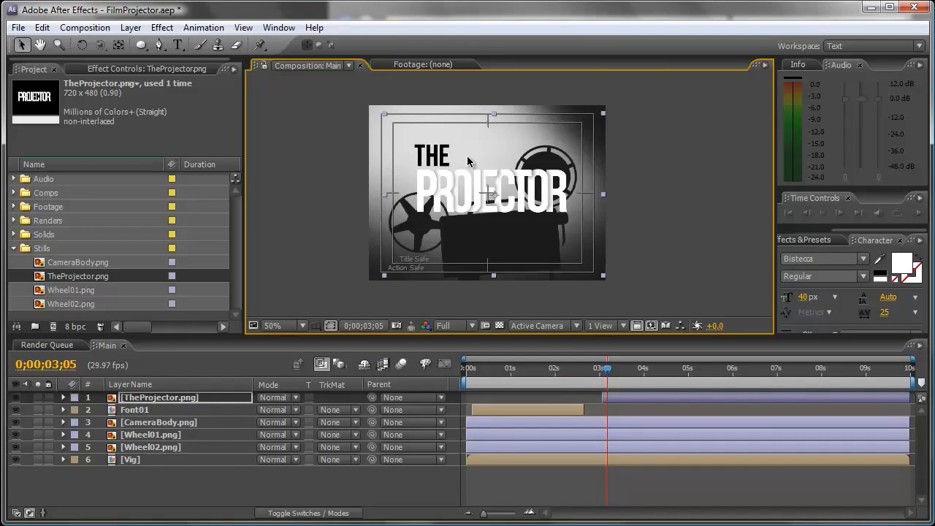
{"action": "left_click", "coordinate": [737, 209]}
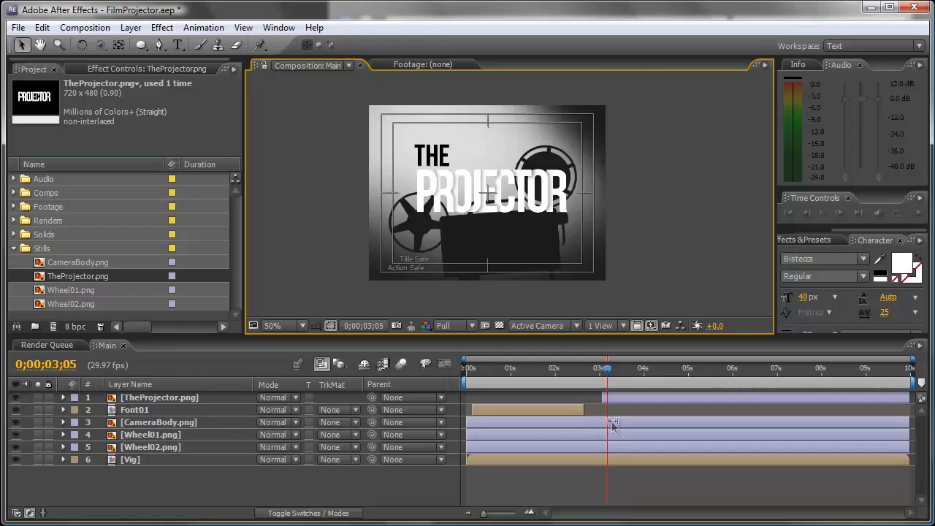
Add a 720 x 480 black solid as the top layer and trim its start to 0;00;08;27
{"action": "left_click_drag", "start_coordinate": [607, 371], "coordinate": [862, 368]}
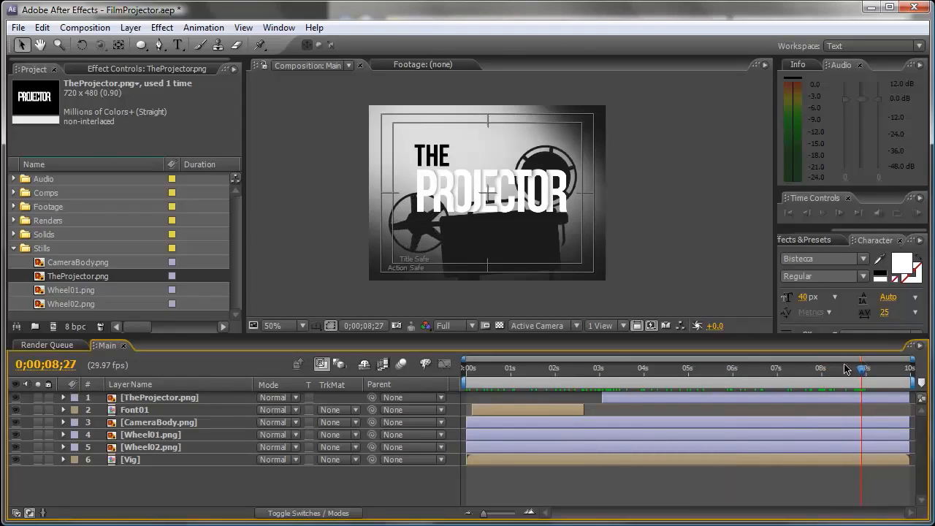
{"action": "left_click", "coordinate": [129, 27]}
{"action": "mouse_move", "coordinate": [120, 46]}
{"action": "left_click", "coordinate": [176, 61]}
{"action": "left_click", "coordinate": [556, 340]}
{"action": "left_click_drag", "start_coordinate": [246, 408], "coordinate": [293, 524]}
{"action": "left_click", "coordinate": [537, 395]}
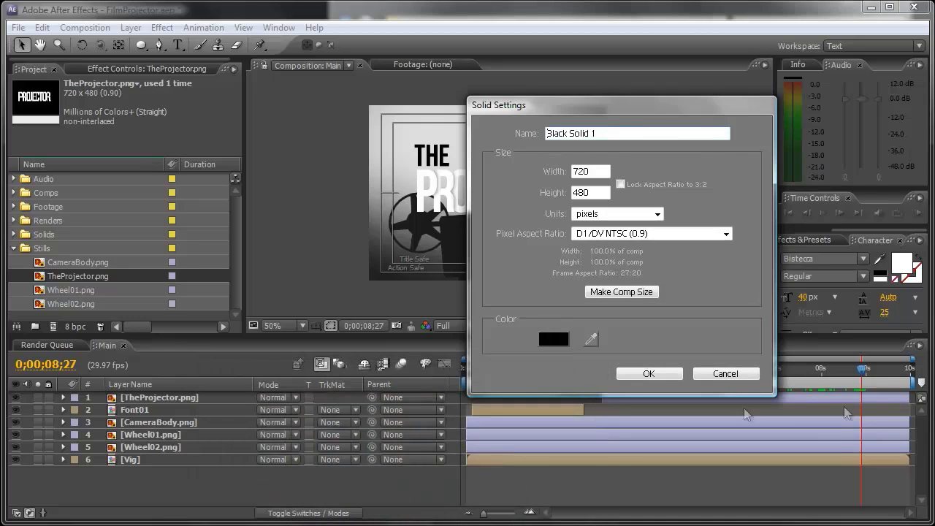
{"action": "left_click", "coordinate": [658, 375]}
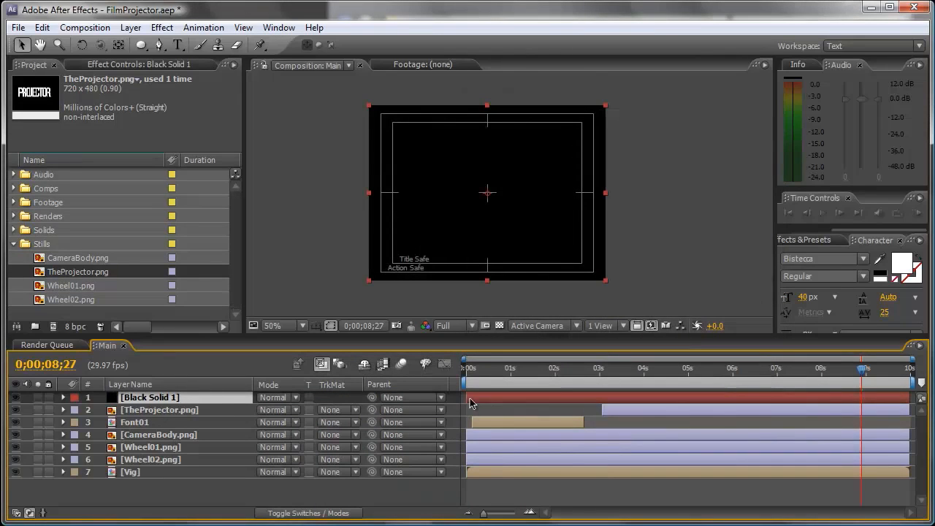
{"action": "left_click_drag", "start_coordinate": [470, 399], "coordinate": [865, 409]}
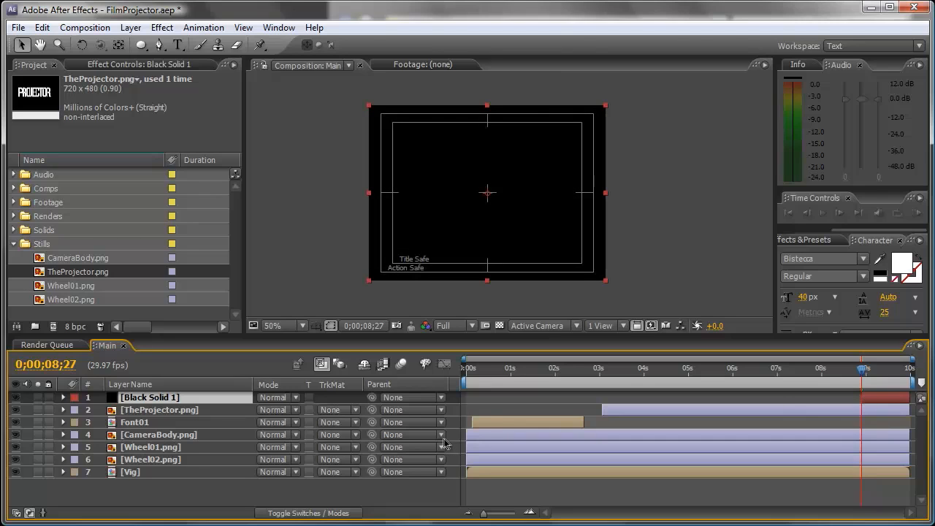
Keyframe the black solid's opacity from 0% at 0;00;08;27 to 100% at 0;00;09;29 for a fade to black
{"action": "key", "text": "t"}
{"action": "left_click", "coordinate": [100, 410]}
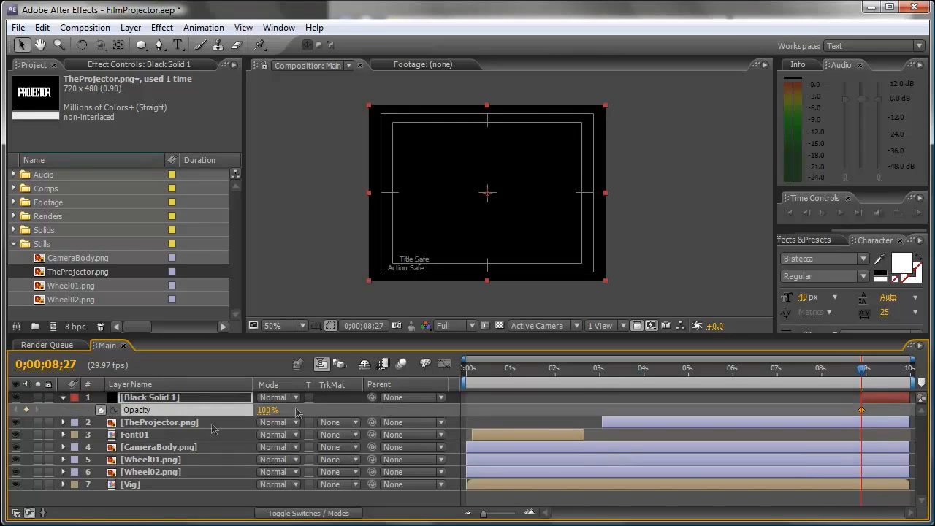
{"action": "left_click_drag", "start_coordinate": [265, 411], "coordinate": [47, 407]}
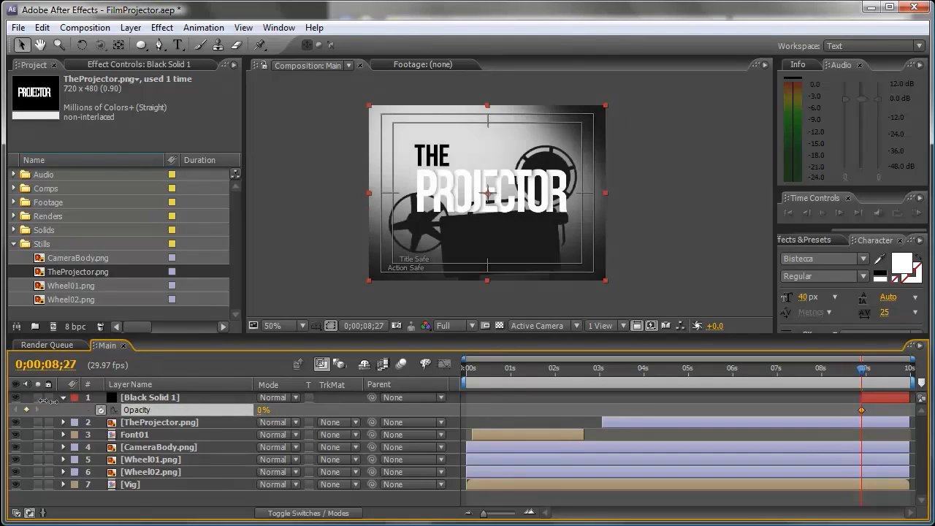
{"action": "key", "text": "End"}
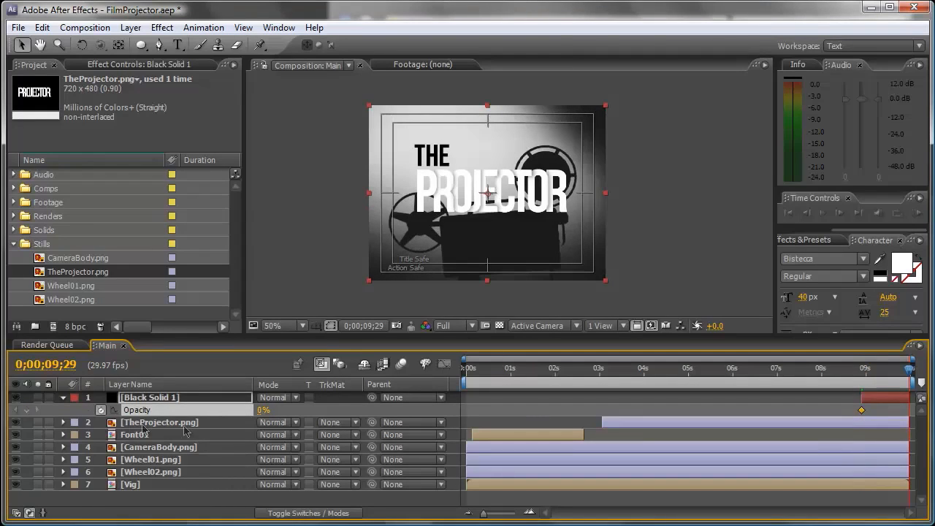
{"action": "left_click_drag", "start_coordinate": [262, 412], "coordinate": [456, 410]}
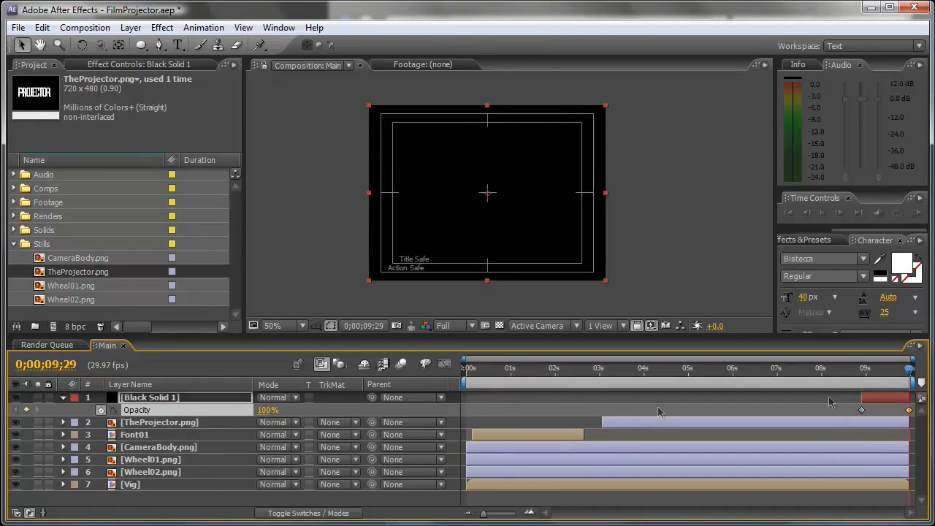
{"action": "left_click_drag", "start_coordinate": [909, 369], "coordinate": [592, 372]}
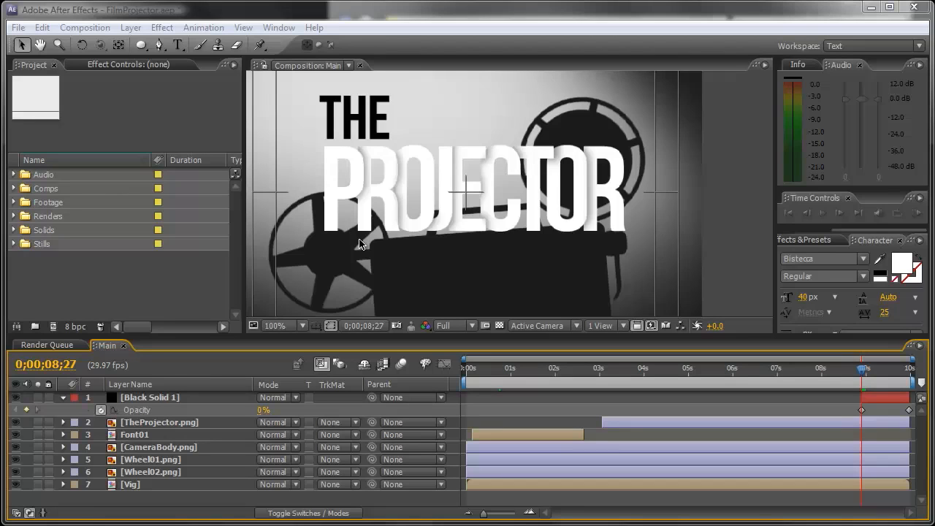
Import OldSkoolFilmLook.mov from Old Skool Intro > Renders on the BlackArmor Drive into the project's Renders folder
{"action": "key", "text": "alt+Tab"}
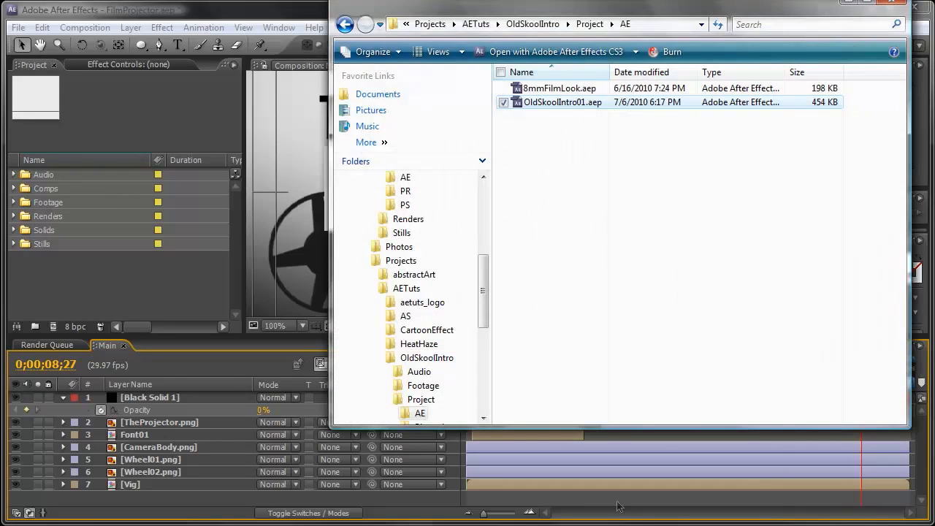
{"action": "left_click", "coordinate": [344, 25]}
{"action": "left_click", "coordinate": [344, 24]}
{"action": "left_click", "coordinate": [345, 25]}
{"action": "left_click", "coordinate": [347, 26]}
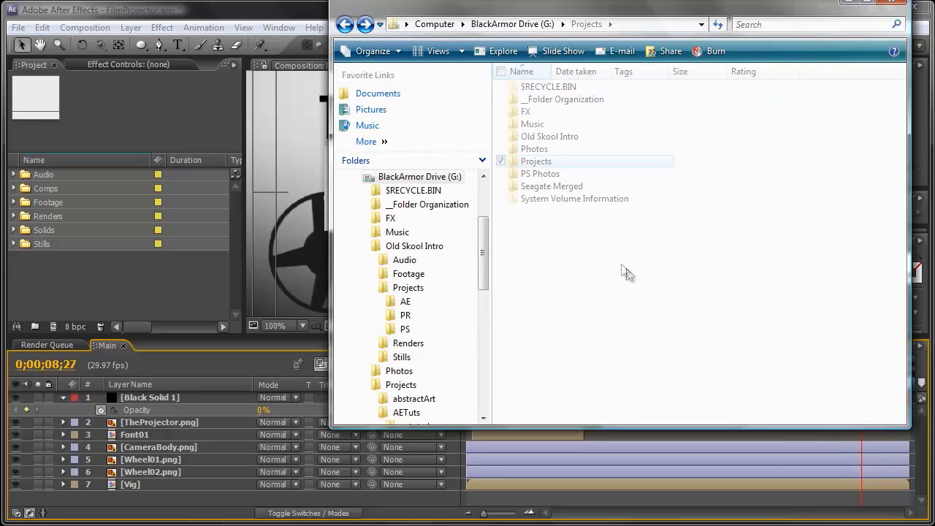
{"action": "double_click", "coordinate": [540, 136]}
{"action": "double_click", "coordinate": [538, 126]}
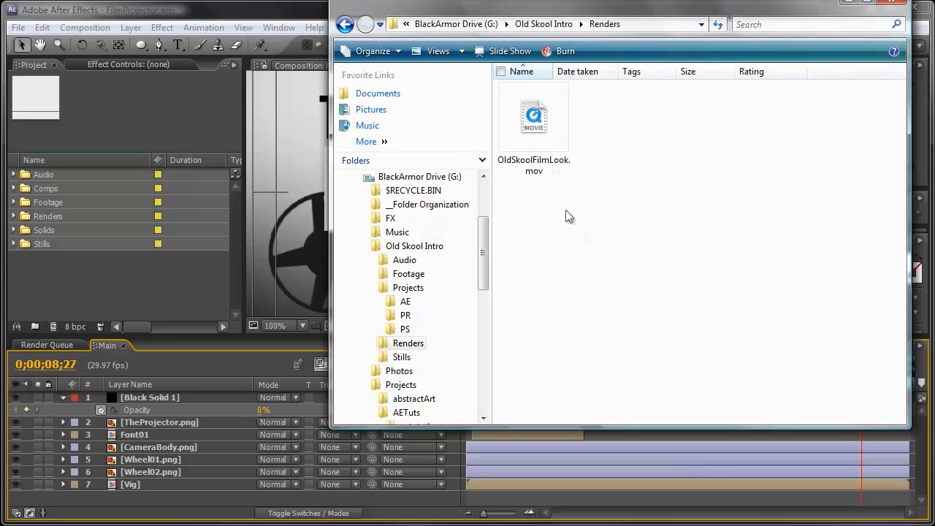
{"action": "left_click", "coordinate": [554, 141]}
{"action": "left_click_drag", "start_coordinate": [541, 126], "coordinate": [54, 214]}
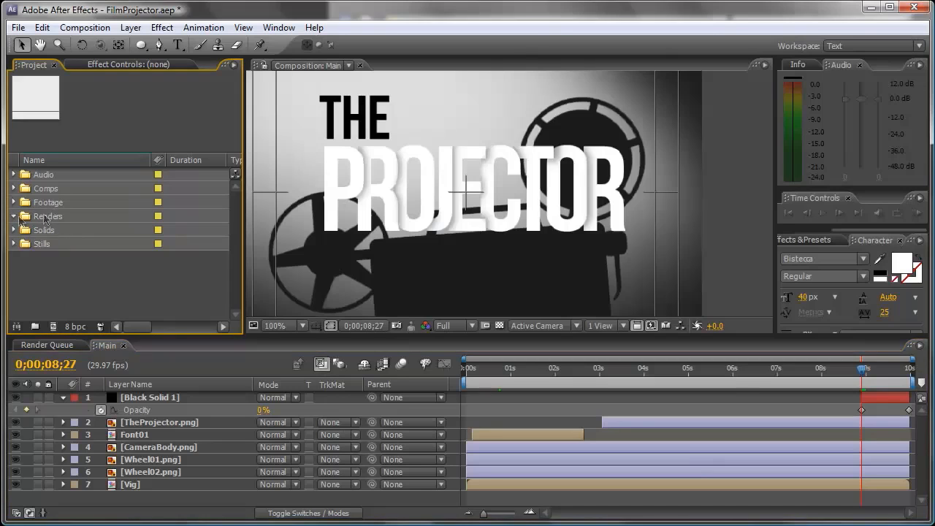
{"action": "left_click", "coordinate": [13, 218]}
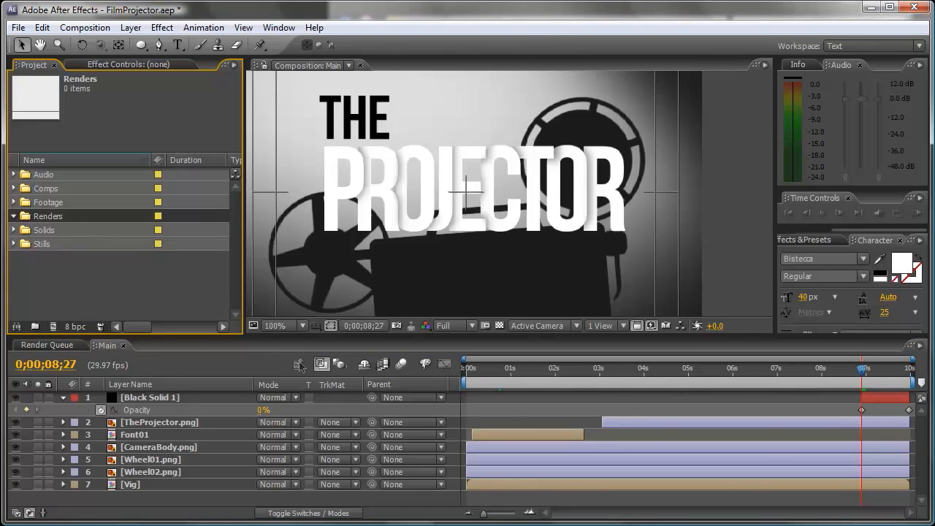
Import OldSkoolFilmLook.mov into the Renders folder a second time and delete the duplicate item
{"action": "key", "text": "alt+Tab"}
{"action": "left_click_drag", "start_coordinate": [548, 157], "coordinate": [121, 216]}
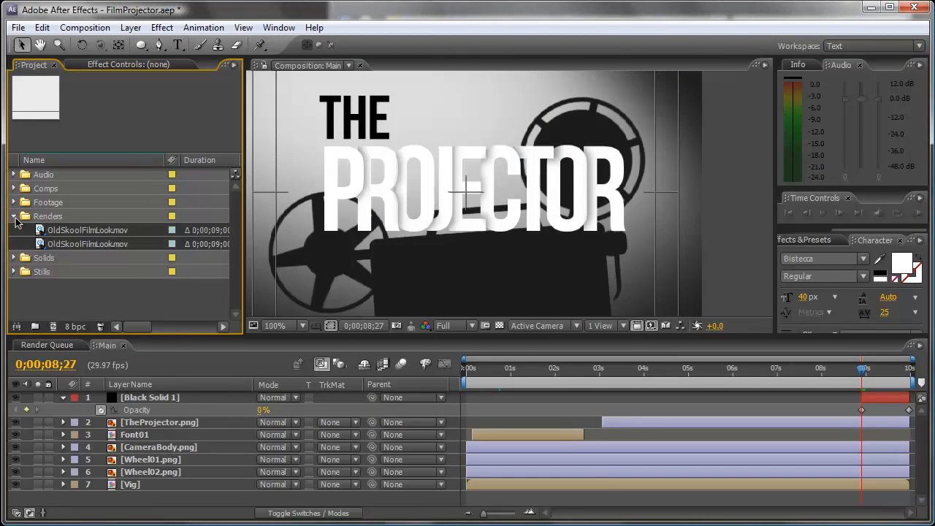
{"action": "left_click", "coordinate": [81, 247]}
{"action": "key", "text": "Delete"}
Add OldSkoolFilmLook.mov as the top layer of the Main composition and set its blending mode to Soft Light
{"action": "left_click", "coordinate": [85, 233]}
{"action": "left_click_drag", "start_coordinate": [84, 234], "coordinate": [100, 394]}
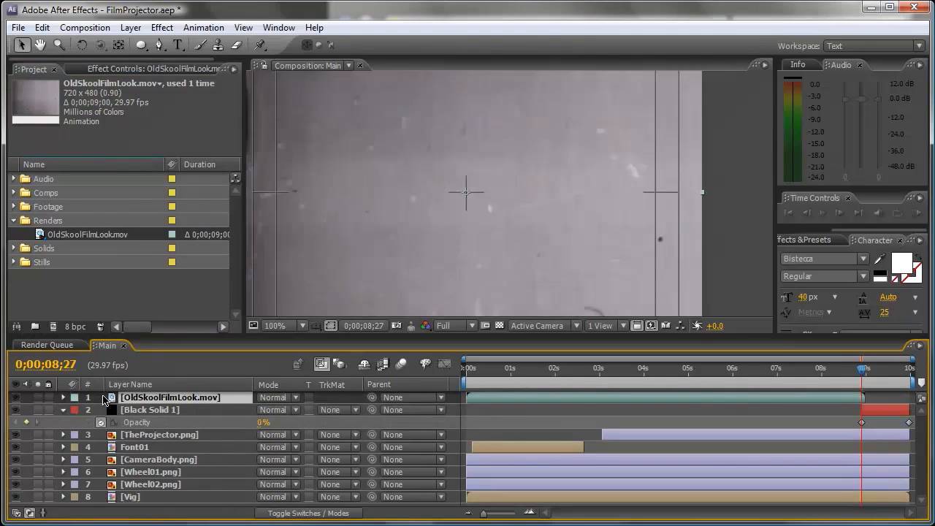
{"action": "left_click", "coordinate": [272, 402]}
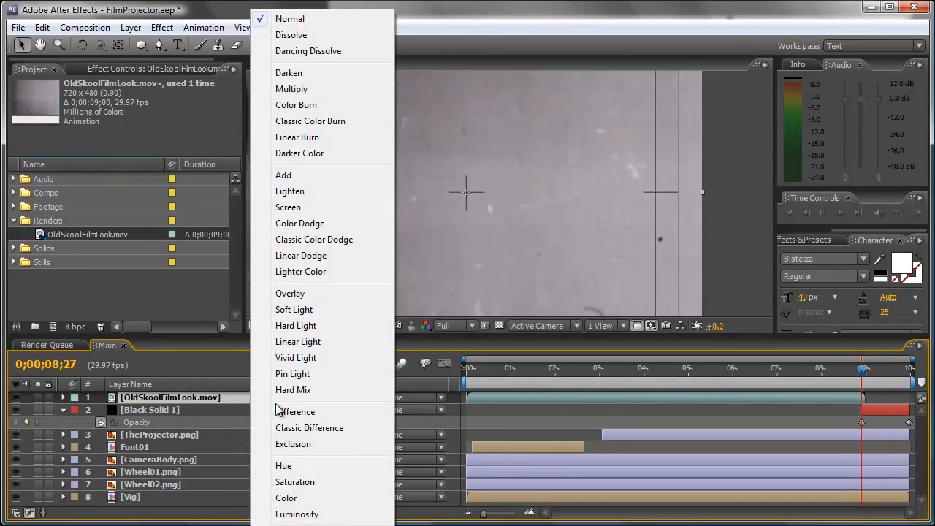
{"action": "left_click", "coordinate": [294, 309]}
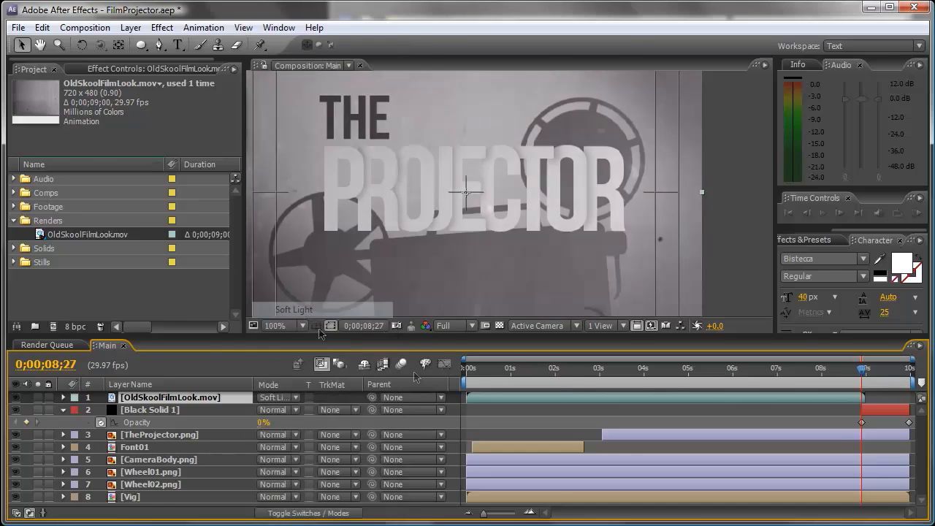
Duplicate the OldSkoolFilmLook.mov layer and shift the copy so it starts where the original ends, near 9 seconds
{"action": "left_click", "coordinate": [472, 370]}
{"action": "left_click_drag", "start_coordinate": [476, 370], "coordinate": [824, 404]}
{"action": "key", "text": "comma"}
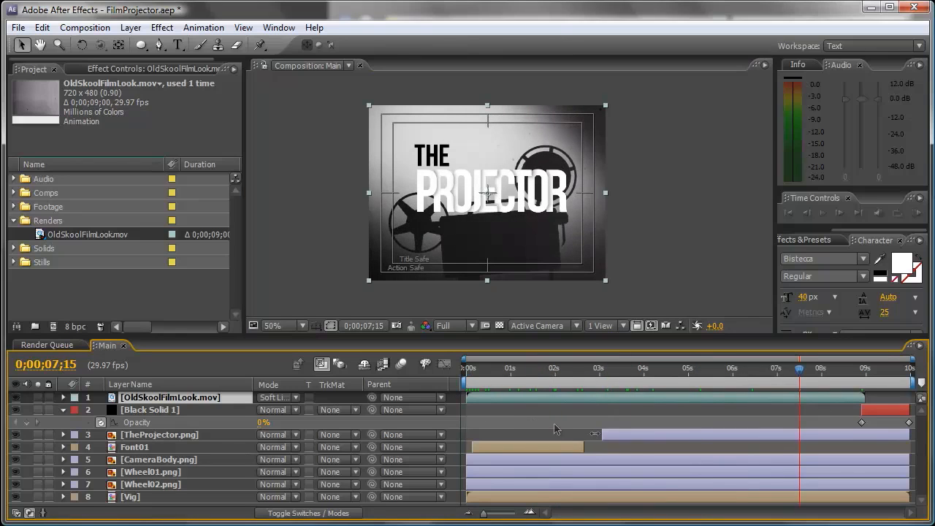
{"action": "key", "text": "ctrl+d"}
{"action": "left_click_drag", "start_coordinate": [550, 397], "coordinate": [860, 378]}
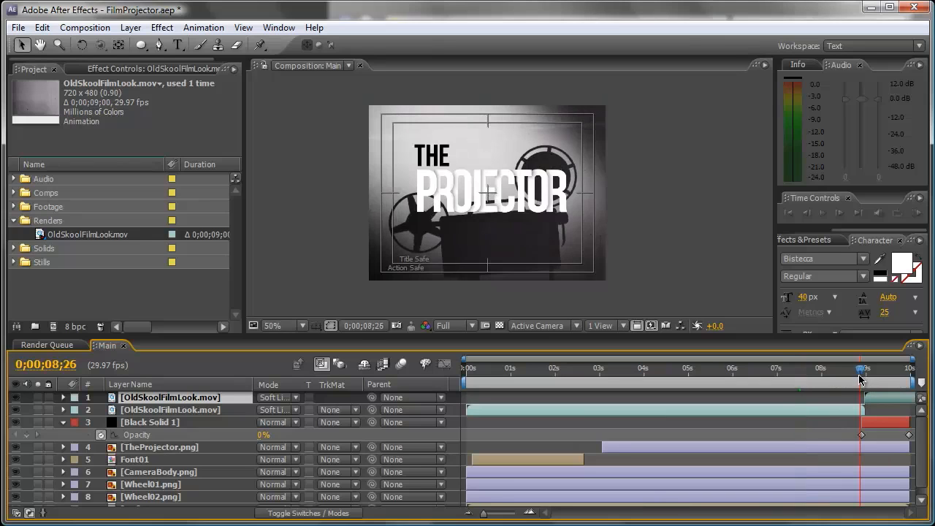
Inspect the join between the two OldSkoolFilmLook.mov layers near 9 seconds, then return to the start of the timeline
{"action": "key", "text": "equal"}
{"action": "key", "text": "equal"}
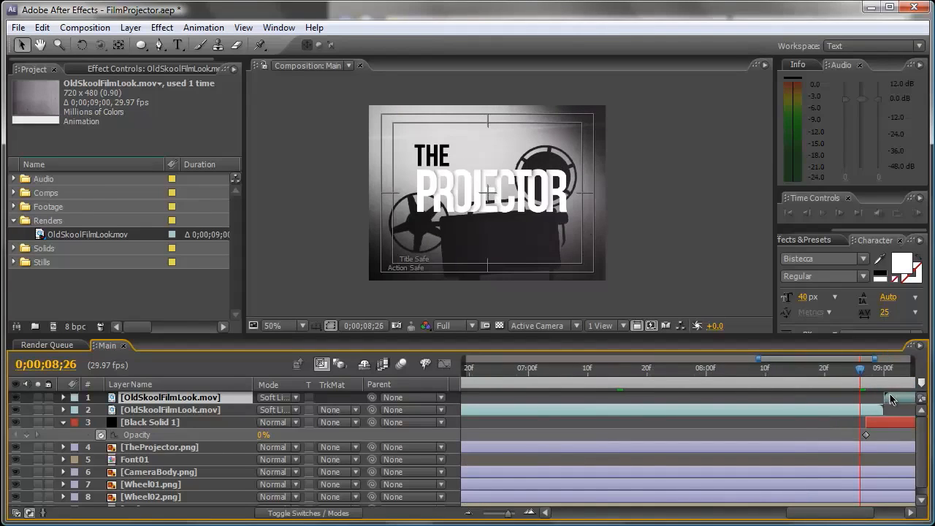
{"action": "key", "text": "backslash"}
{"action": "left_click_drag", "start_coordinate": [863, 374], "coordinate": [729, 368]}
{"action": "left_click_drag", "start_coordinate": [605, 358], "coordinate": [353, 357]}
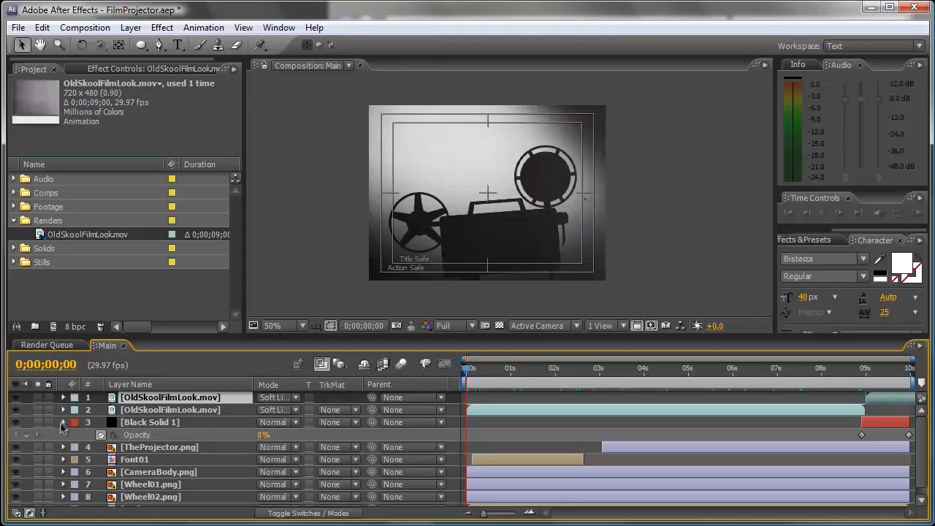
Pre-compose the CameraBody.png, Wheel01.png, Wheel02.png and Vig layers into a composition named Projector, moving all attributes into it
{"action": "left_click", "coordinate": [63, 423]}
{"action": "left_click", "coordinate": [144, 462]}
{"action": "left_click", "coordinate": [135, 501], "text": "shift"}
{"action": "left_click", "coordinate": [131, 27]}
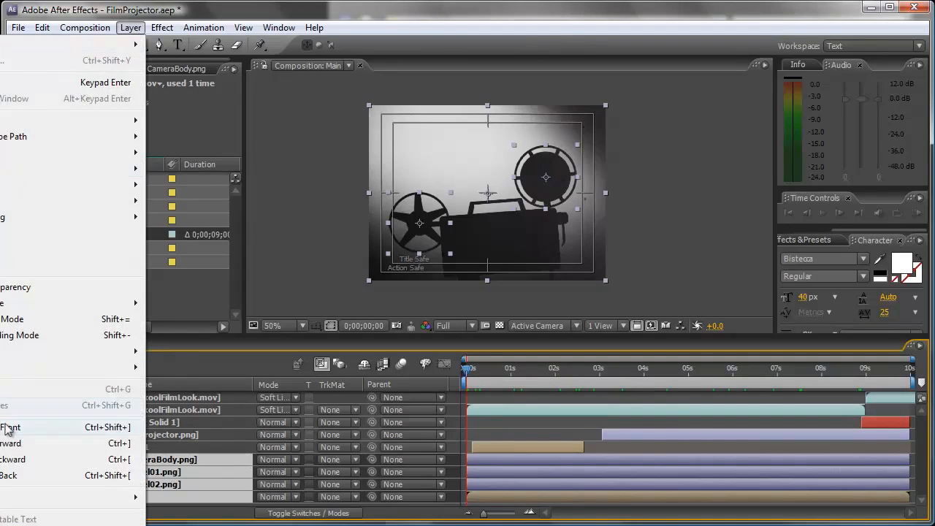
{"action": "left_click", "coordinate": [173, 480]}
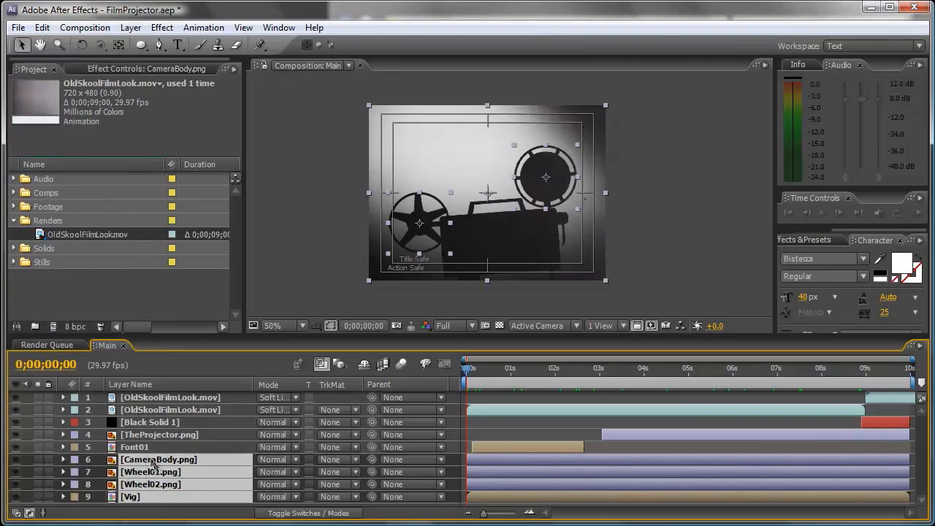
{"action": "left_click", "coordinate": [131, 27]}
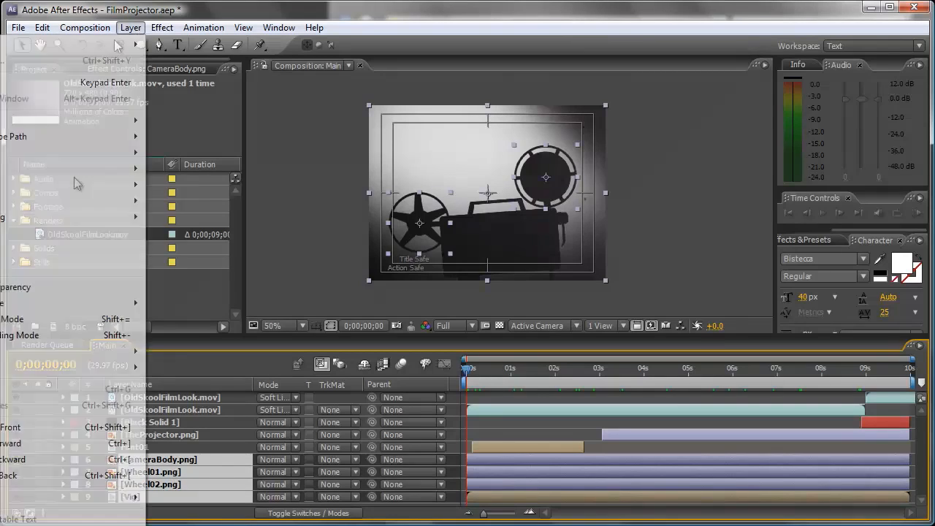
{"action": "key", "text": "ctrl+shift+c"}
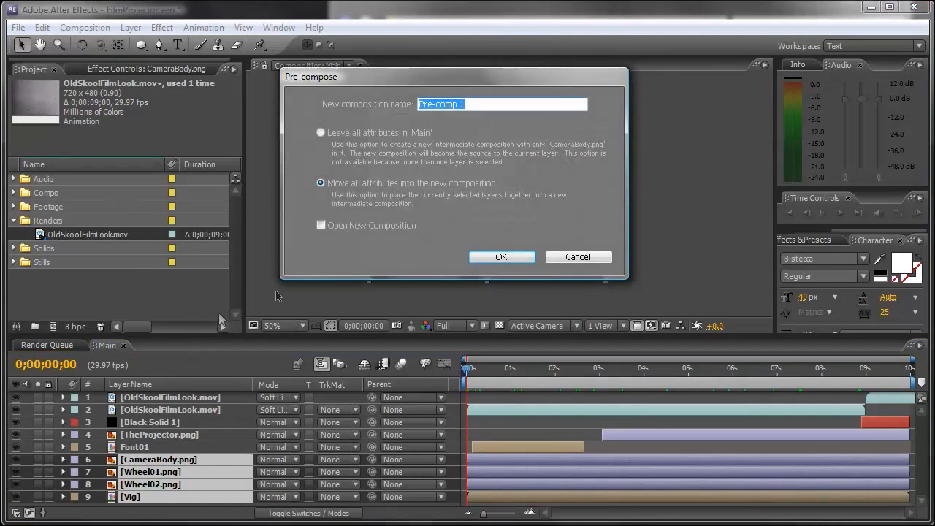
{"action": "type", "text": "Pr"}
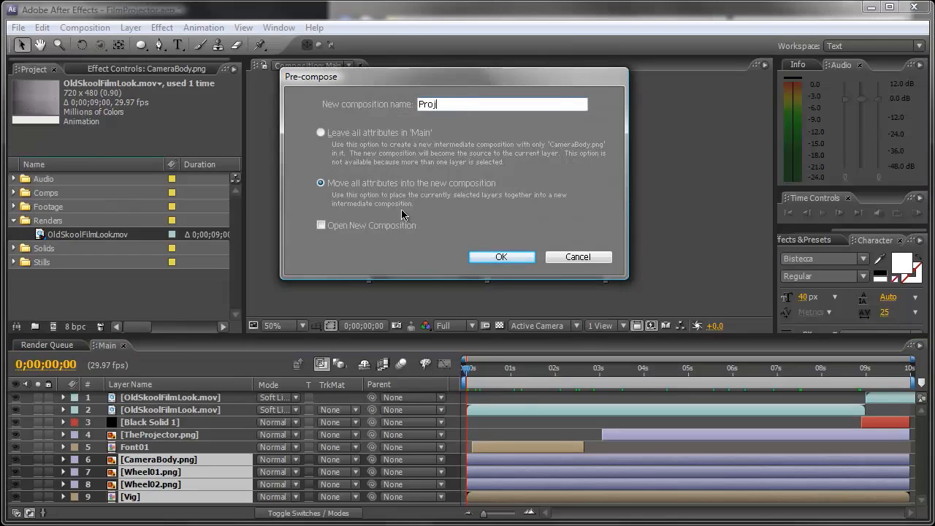
{"action": "left_click", "coordinate": [481, 253]}
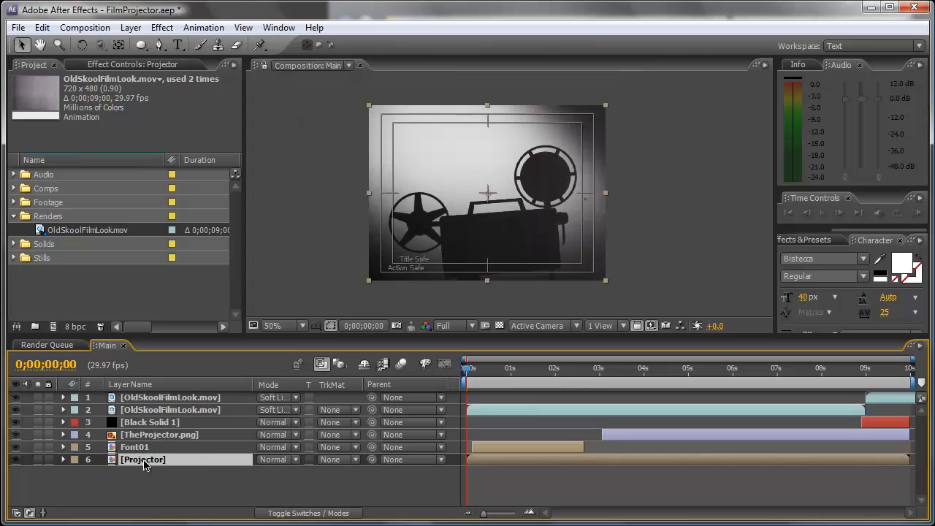
Scale the Projector pre-comp layer to 103%
{"action": "key", "text": "s"}
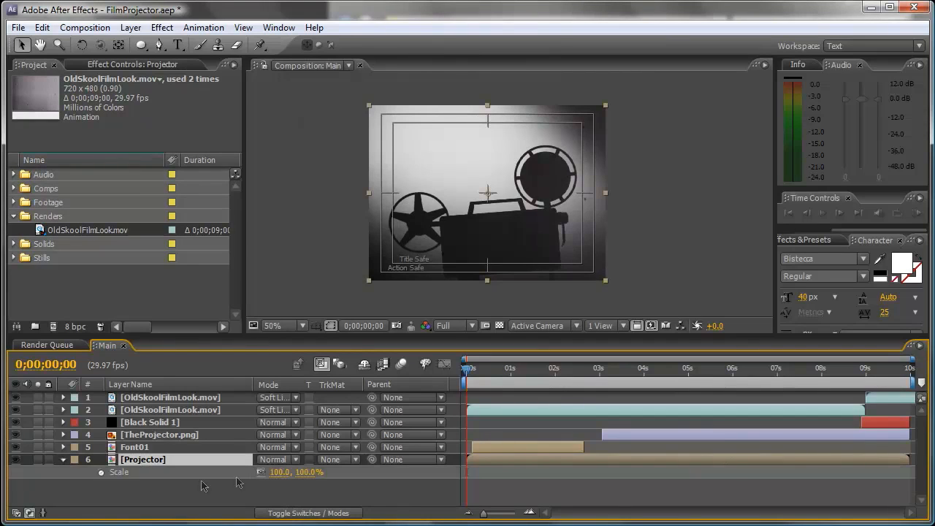
{"action": "left_click", "coordinate": [276, 472]}
{"action": "type", "text": "103"}
{"action": "key", "text": "Return"}
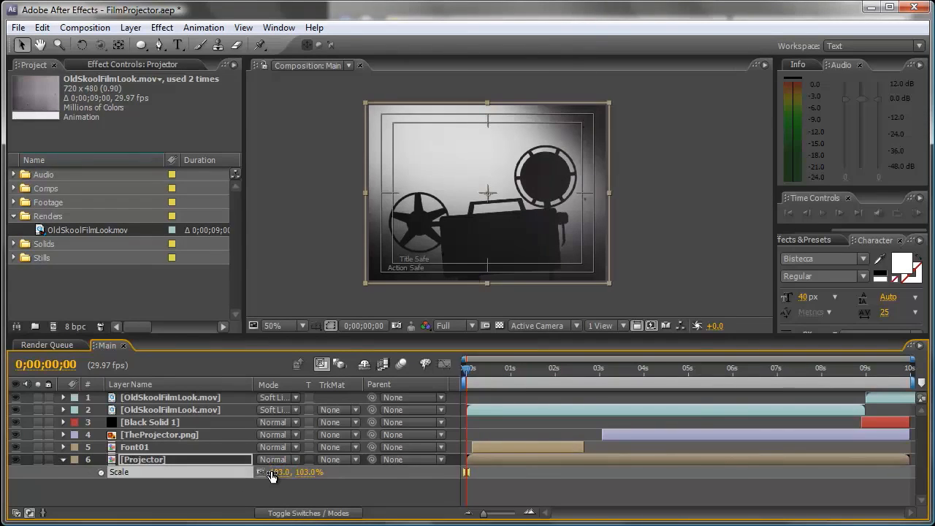
Add the expression wiggle(3,5) to the Projector layer's Position and preview the shake
{"action": "key", "text": "p"}
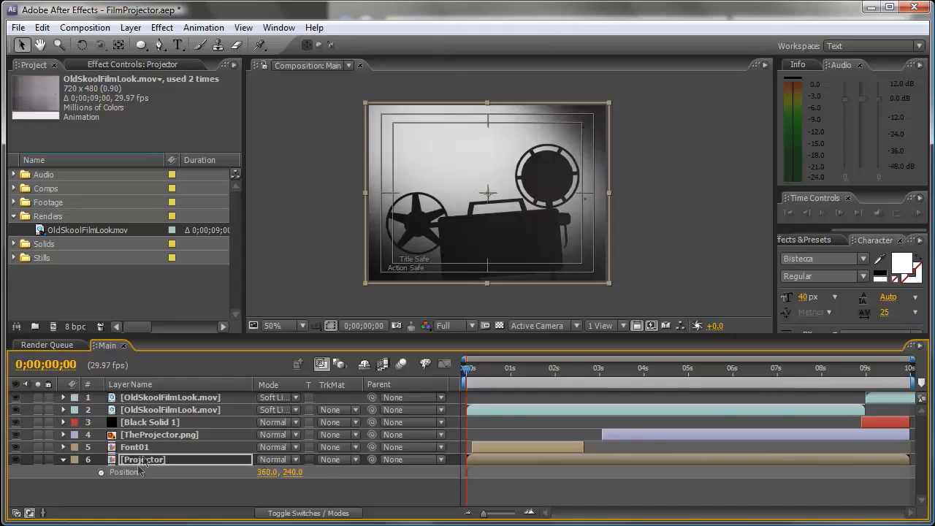
{"action": "left_click", "coordinate": [100, 473], "text": "alt"}
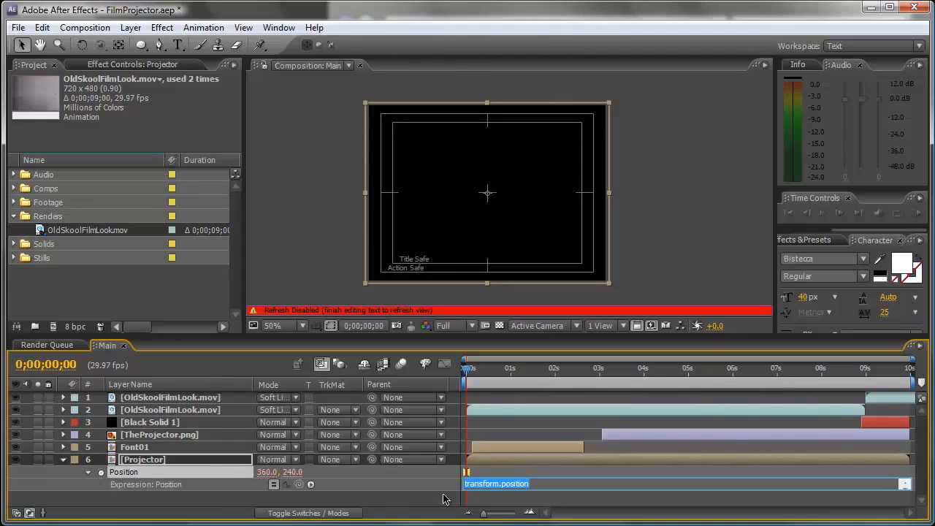
{"action": "type", "text": "wiggle(3,5"}
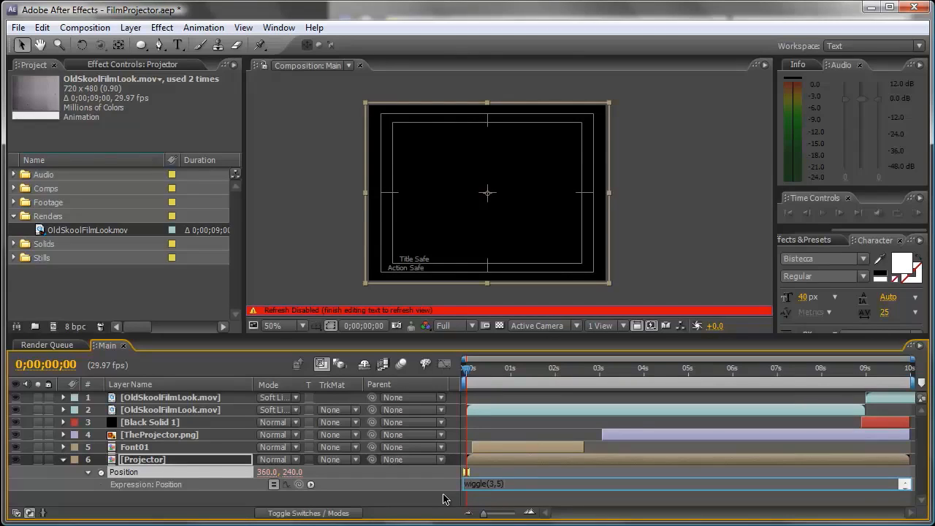
{"action": "left_click", "coordinate": [444, 499]}
{"action": "key", "text": "KP_0"}
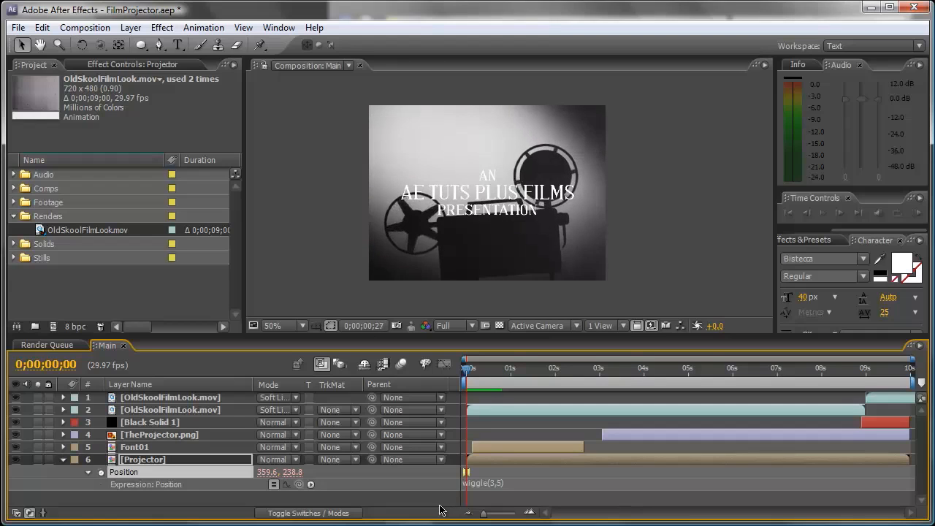
{"action": "key", "text": "space"}
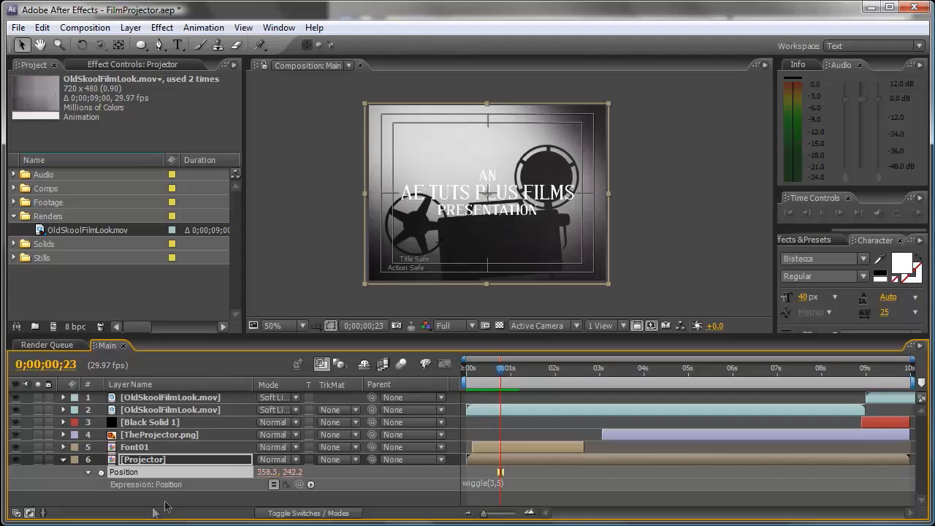
Create an adjustment layer at the top of the Main composition and apply a Slider Control effect to it
{"action": "left_click", "coordinate": [180, 396]}
{"action": "left_click", "coordinate": [131, 28]}
{"action": "mouse_move", "coordinate": [117, 44]}
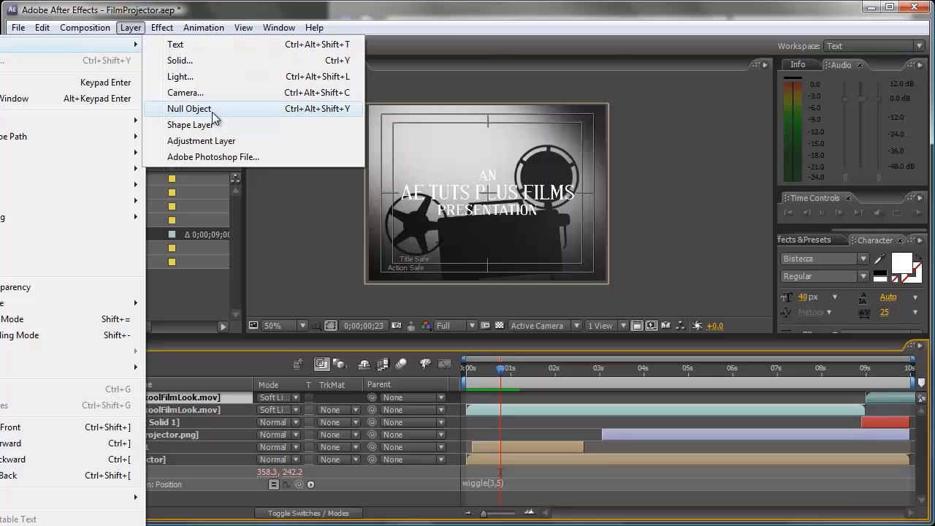
{"action": "left_click", "coordinate": [218, 141]}
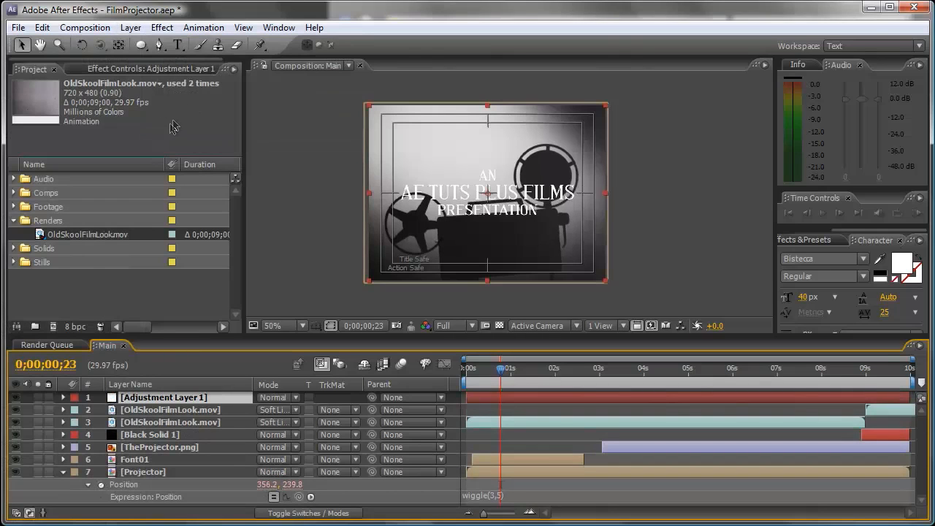
{"action": "left_click", "coordinate": [161, 27]}
{"action": "mouse_move", "coordinate": [107, 201]}
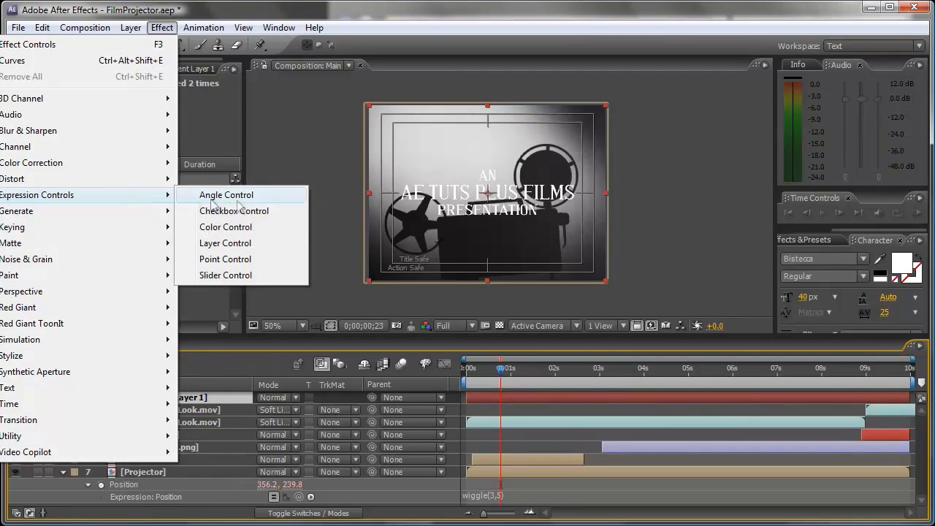
{"action": "left_click", "coordinate": [234, 275]}
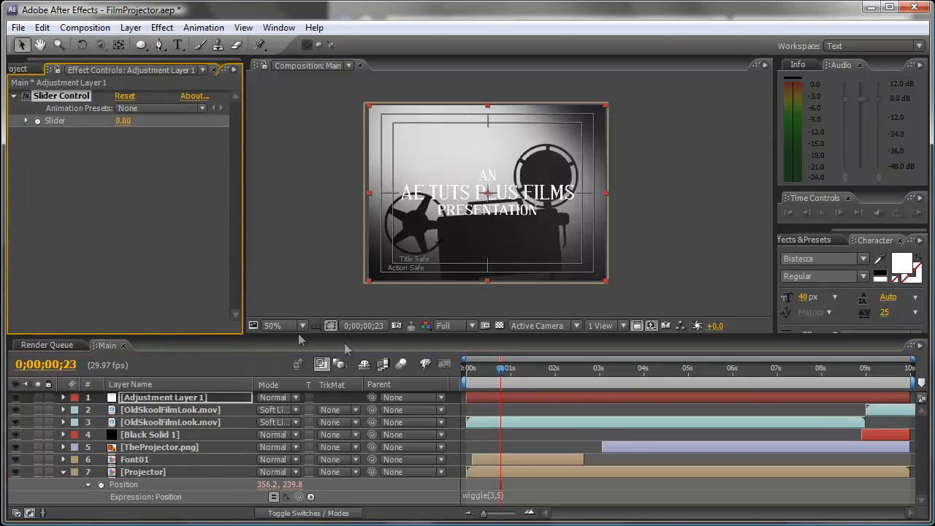
Replace the 5 in the Projector layer's Position wiggle expression with a link to the adjustment layer's Slider value
{"action": "left_click", "coordinate": [498, 497]}
{"action": "left_click", "coordinate": [502, 497]}
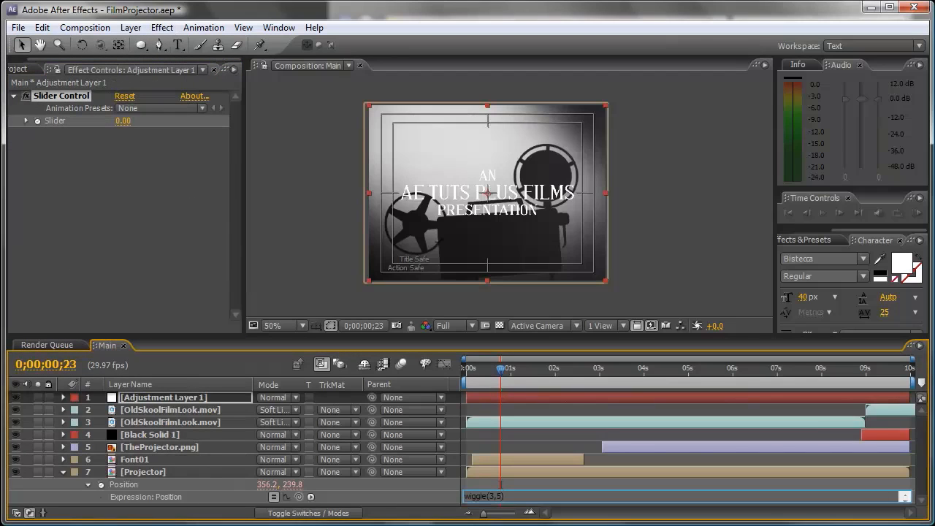
{"action": "left_click_drag", "start_coordinate": [298, 497], "coordinate": [123, 121]}
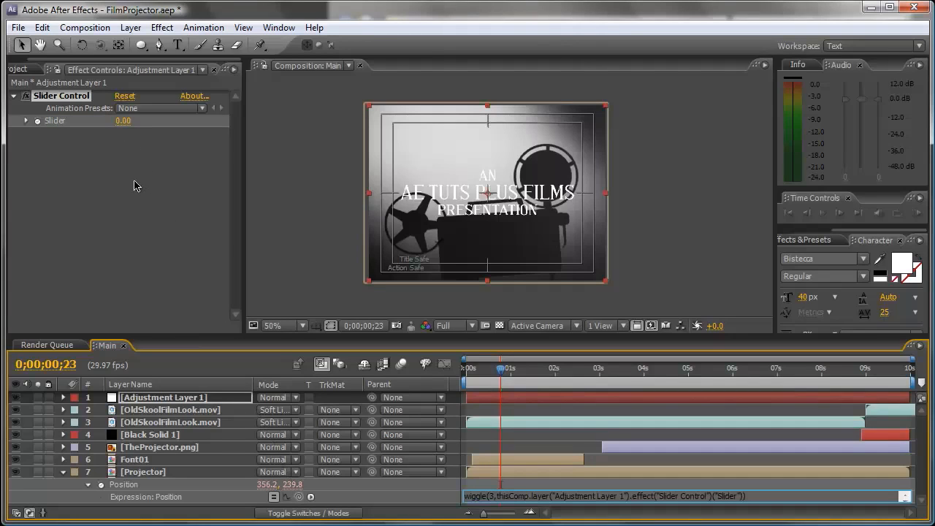
{"action": "key", "text": "KP_Enter"}
Try Slider values of 8 and 3 on the adjustment layer, previewing the projector's shake with each
{"action": "left_click", "coordinate": [126, 153]}
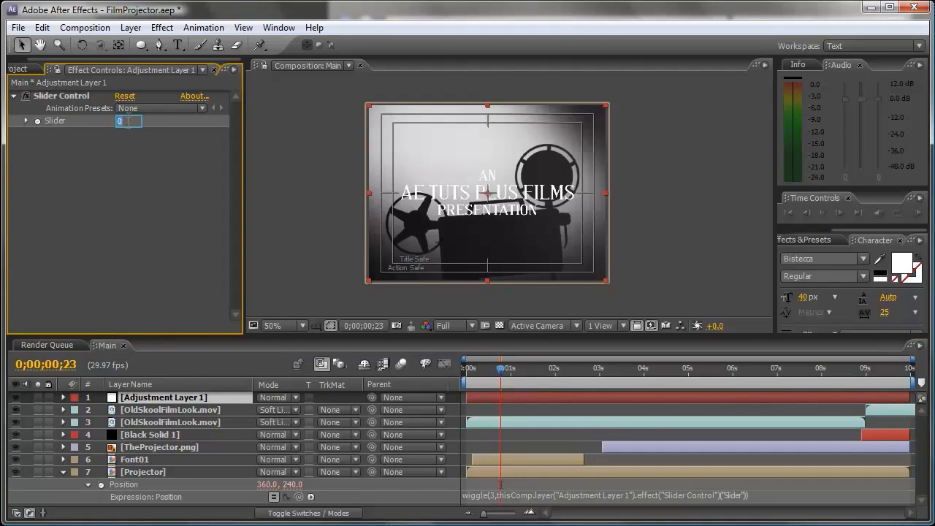
{"action": "key", "text": "Return"}
{"action": "key", "text": "KP_0"}
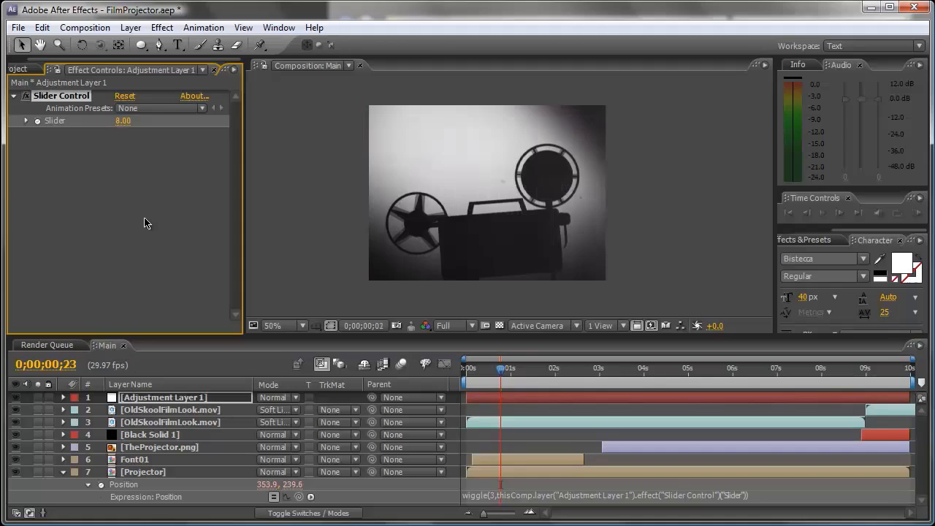
{"action": "key", "text": "space"}
{"action": "type", "text": "3"}
{"action": "key", "text": "Return"}
{"action": "key", "text": "KP_0"}
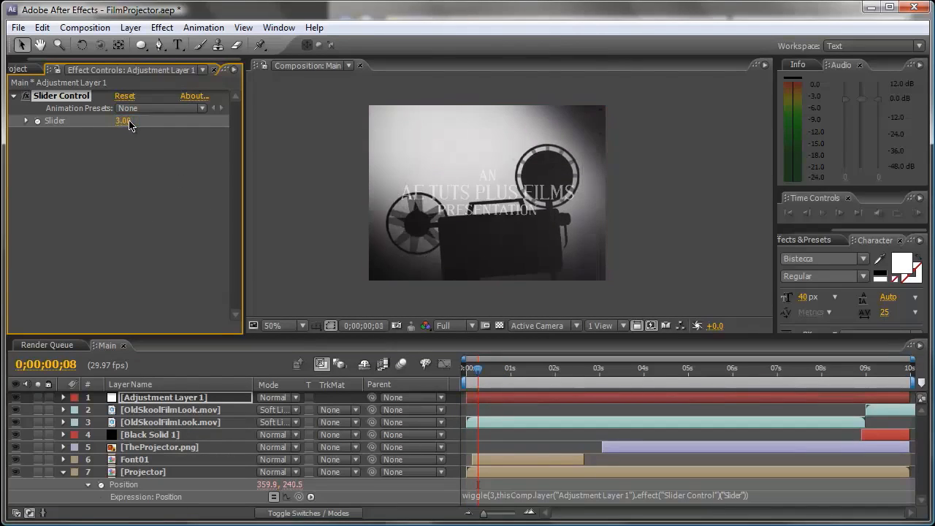
Set the adjustment layer's Slider to 5 and preview the projector's shake
{"action": "left_click", "coordinate": [124, 123]}
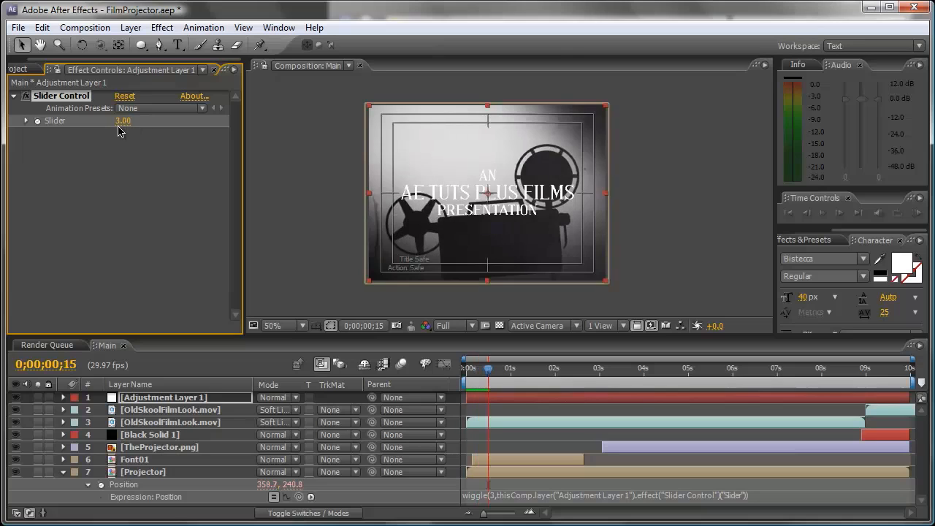
{"action": "type", "text": "5"}
{"action": "key", "text": "Return"}
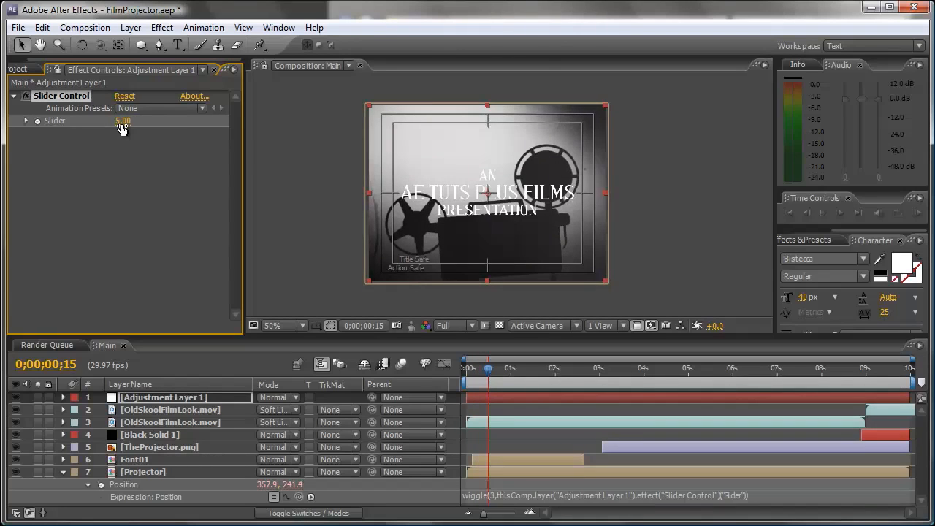
{"action": "key", "text": "KP_0"}
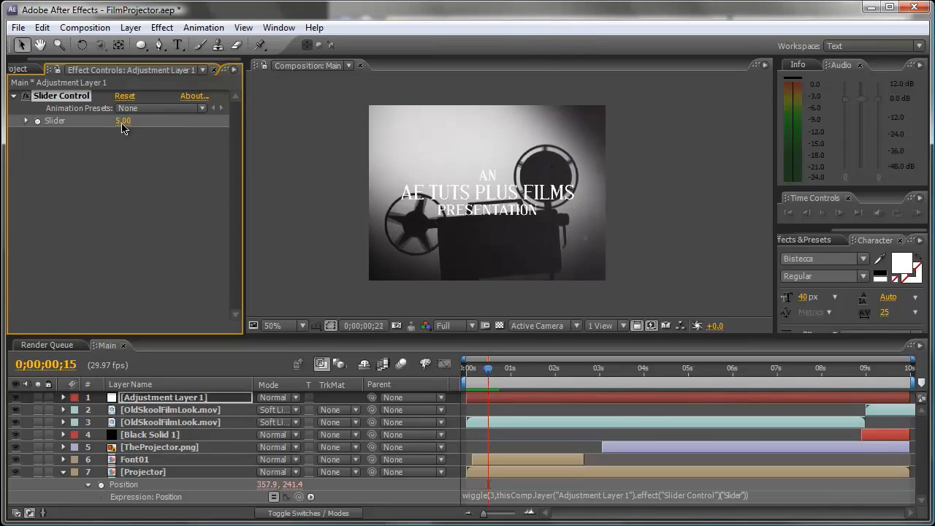